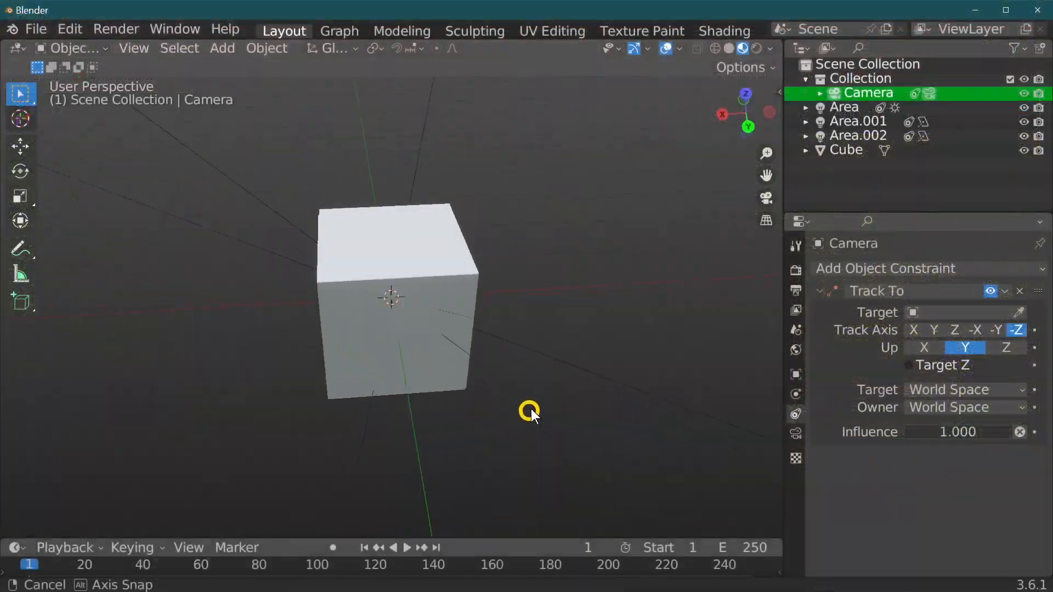
{"action": "middle_click_drag", "start_coordinate": [531, 409], "coordinate": [450, 386]}
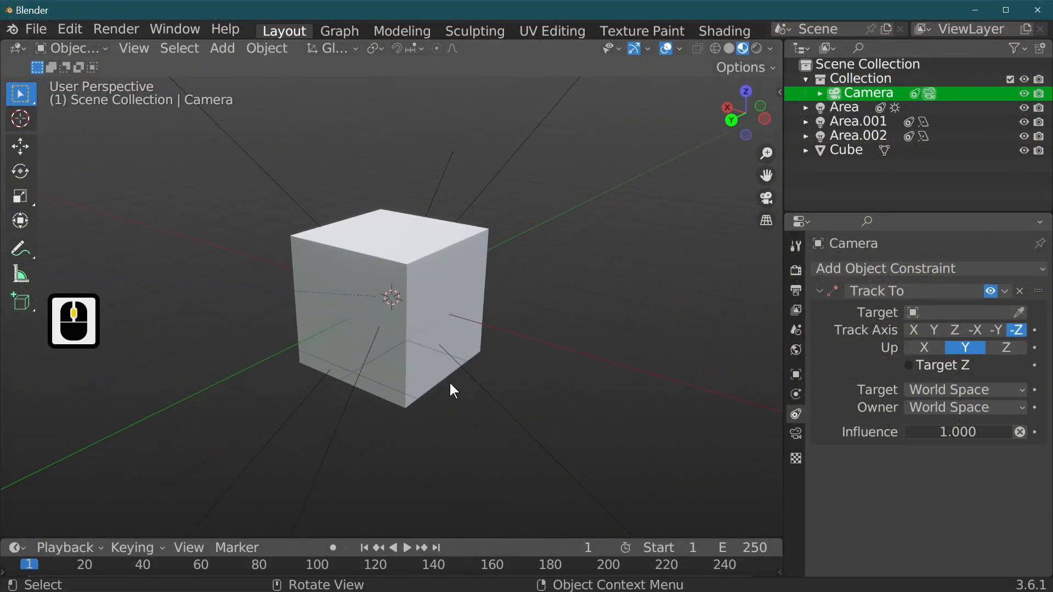
{"action": "key", "text": "KP_1"}
{"action": "left_click", "coordinate": [794, 394]}
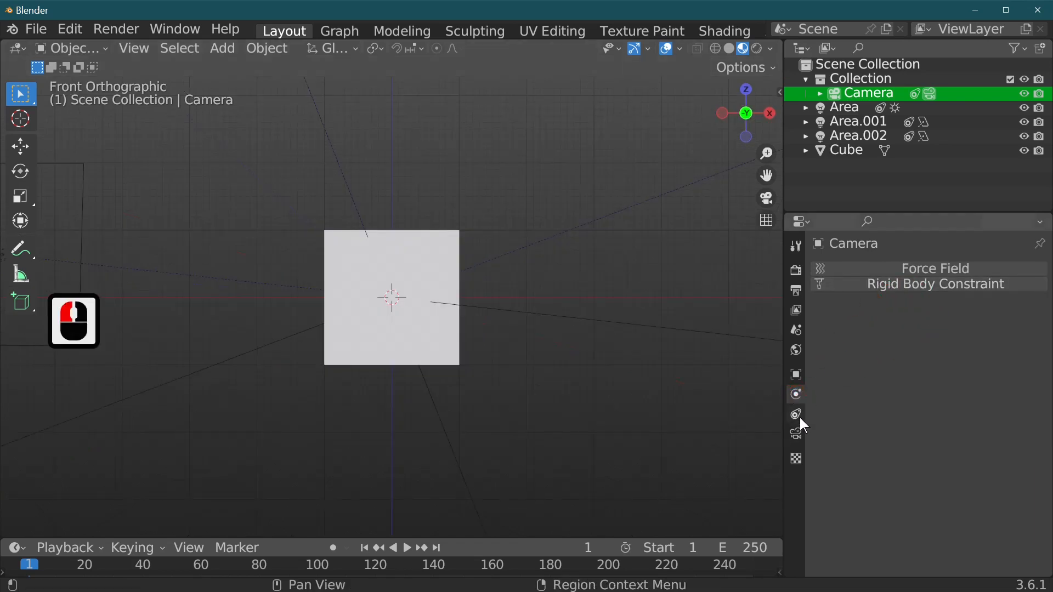
{"action": "middle_click_drag", "start_coordinate": [510, 328], "coordinate": [541, 400]}
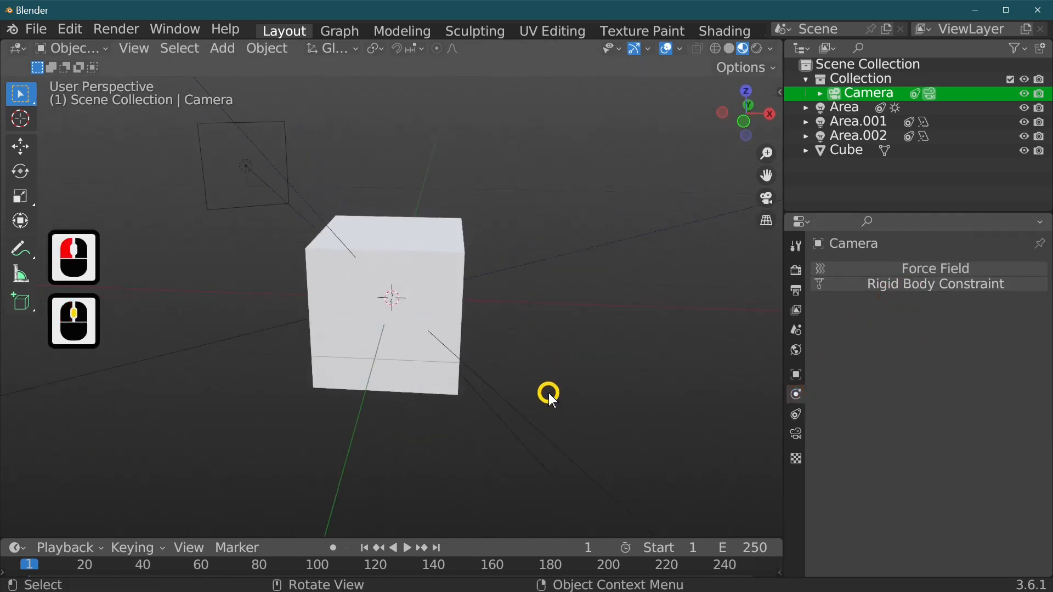
{"action": "key", "text": "KP_1"}
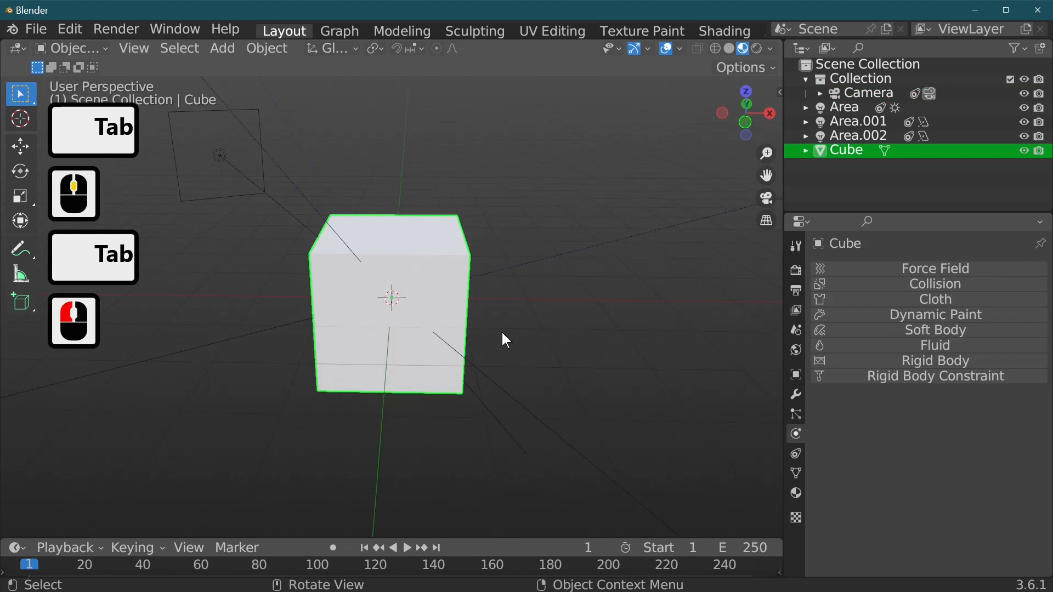
In Edit Mode, select the cube's whole mesh and unwrap it with Project from View in the front view.
{"action": "key", "text": "KP_1"}
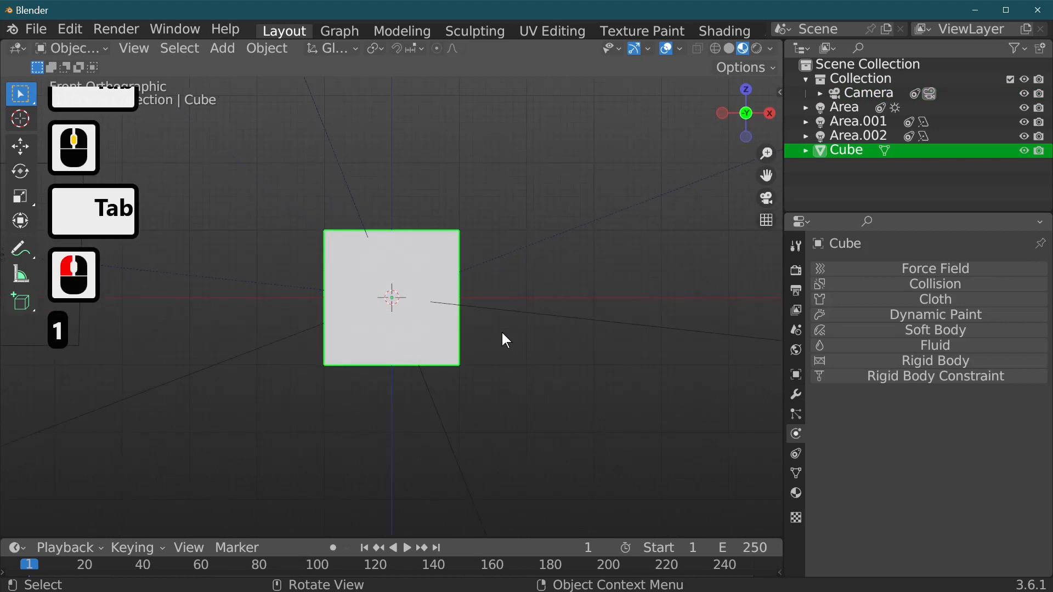
{"action": "left_click", "coordinate": [455, 294]}
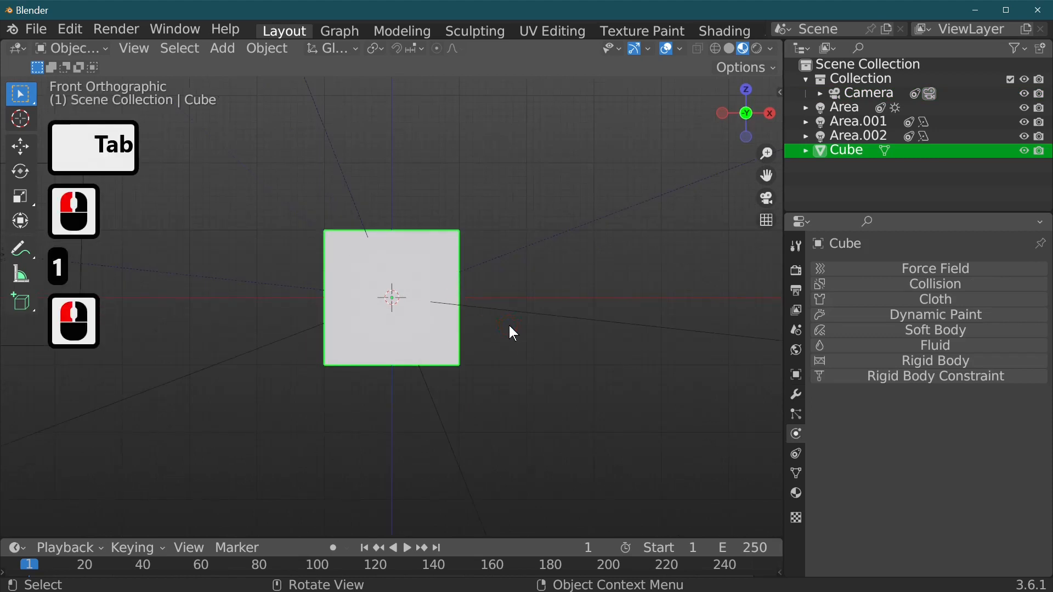
{"action": "key", "text": "Tab"}
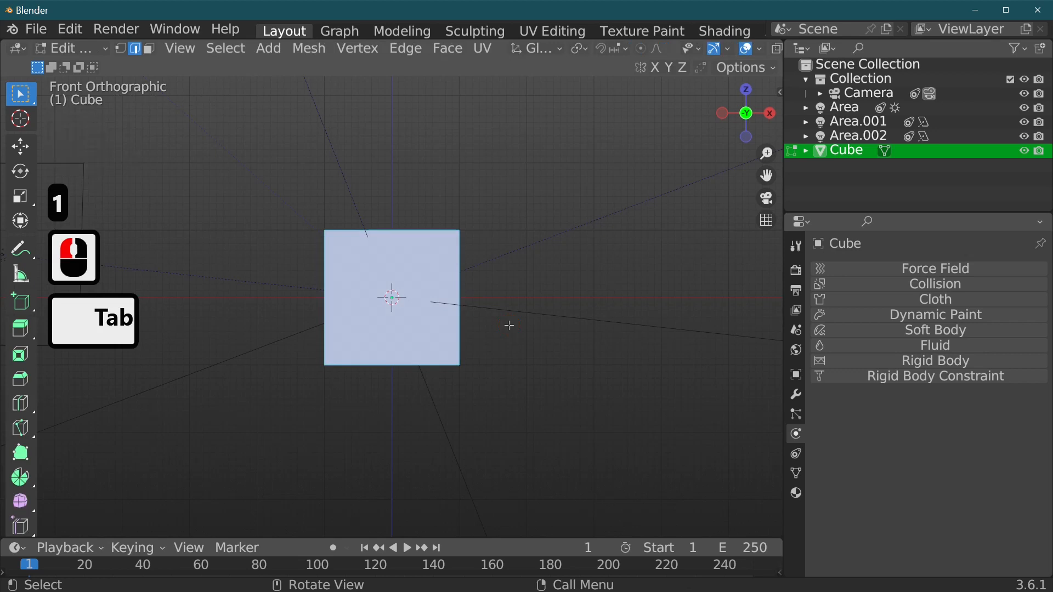
{"action": "key", "text": "a"}
{"action": "key", "text": "a"}
{"action": "key", "text": "a"}
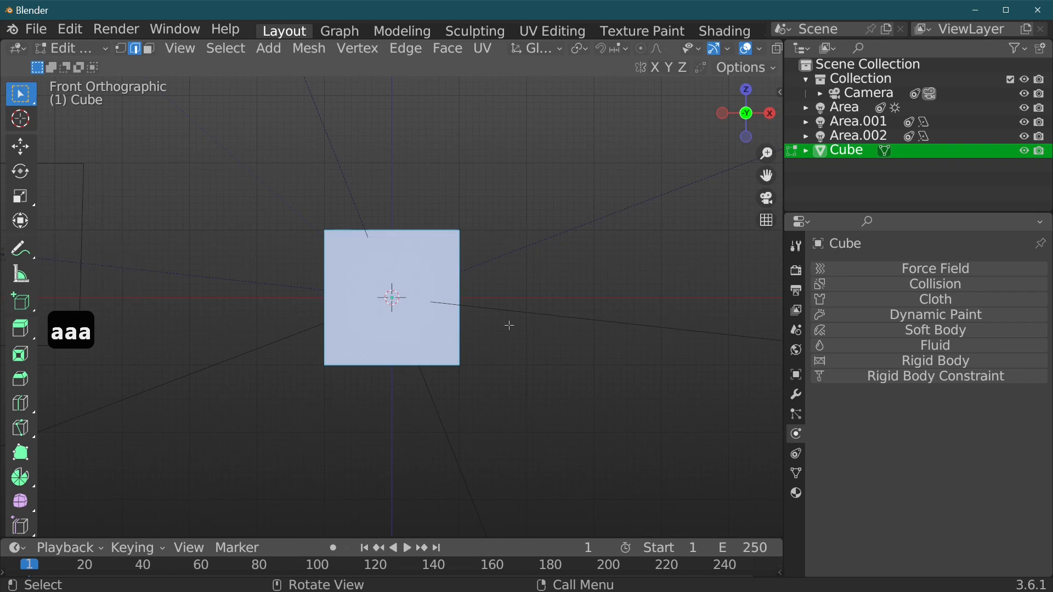
{"action": "key", "text": "u"}
{"action": "left_click", "coordinate": [509, 326]}
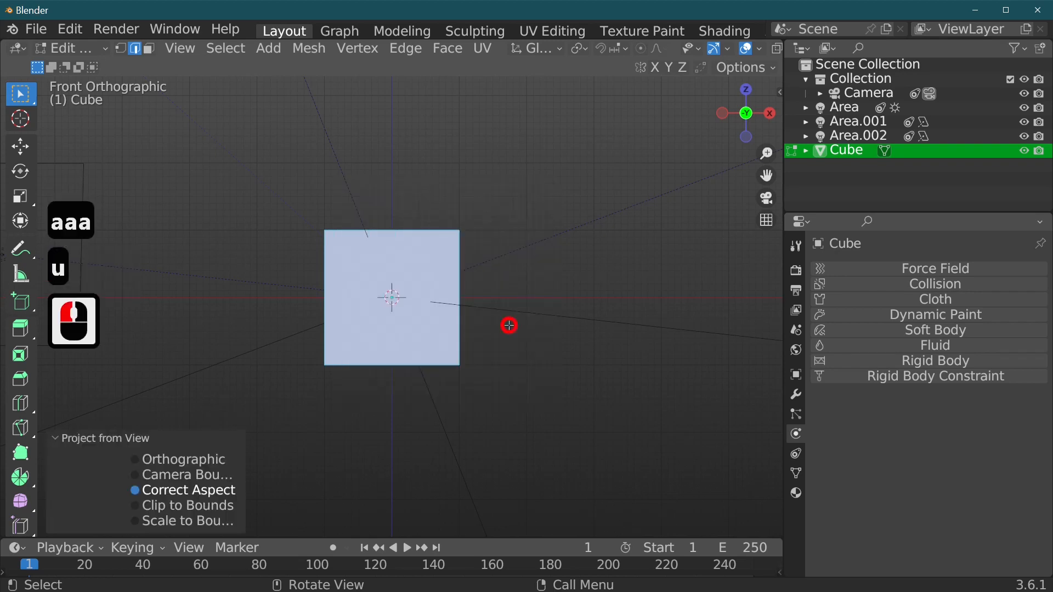
In the UV Editing workspace, select the cube's projected UVs and scale them up to about three times their size.
{"action": "middle_click_drag", "start_coordinate": [546, 327], "coordinate": [490, 387]}
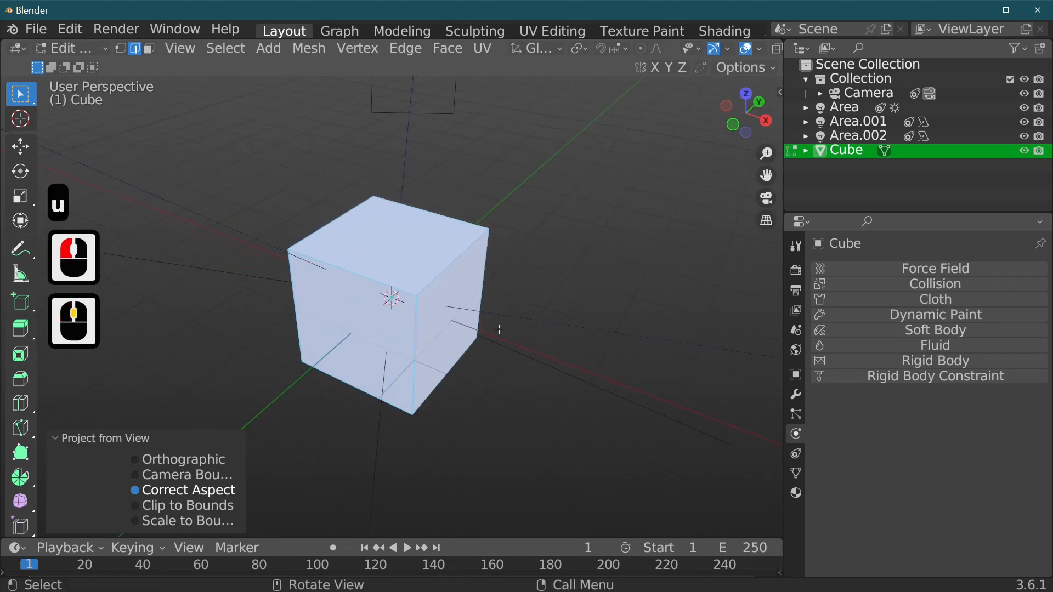
{"action": "middle_click_drag", "start_coordinate": [500, 329], "coordinate": [473, 318]}
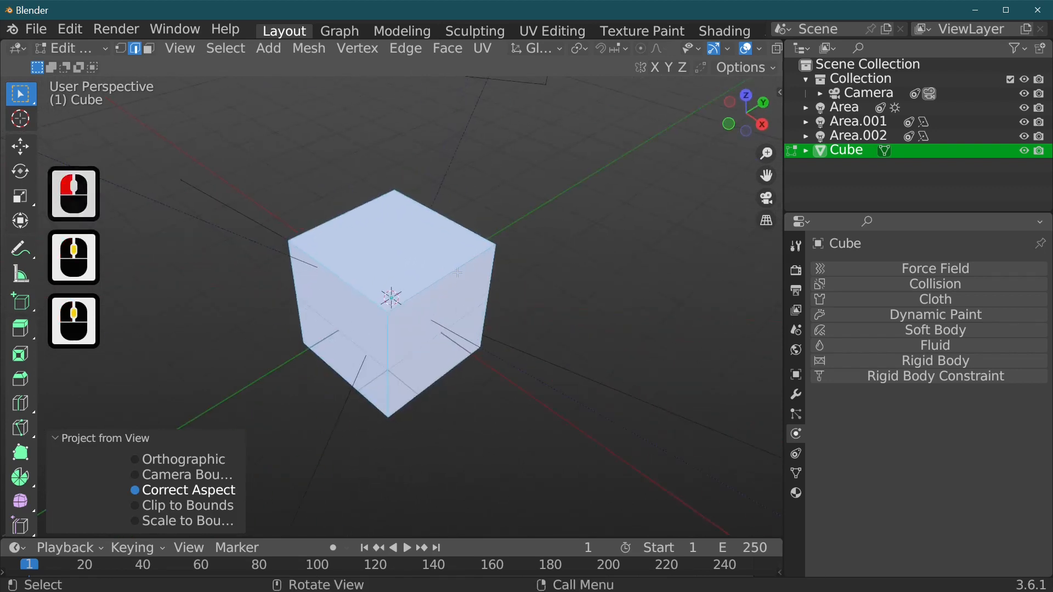
{"action": "left_click", "coordinate": [538, 32]}
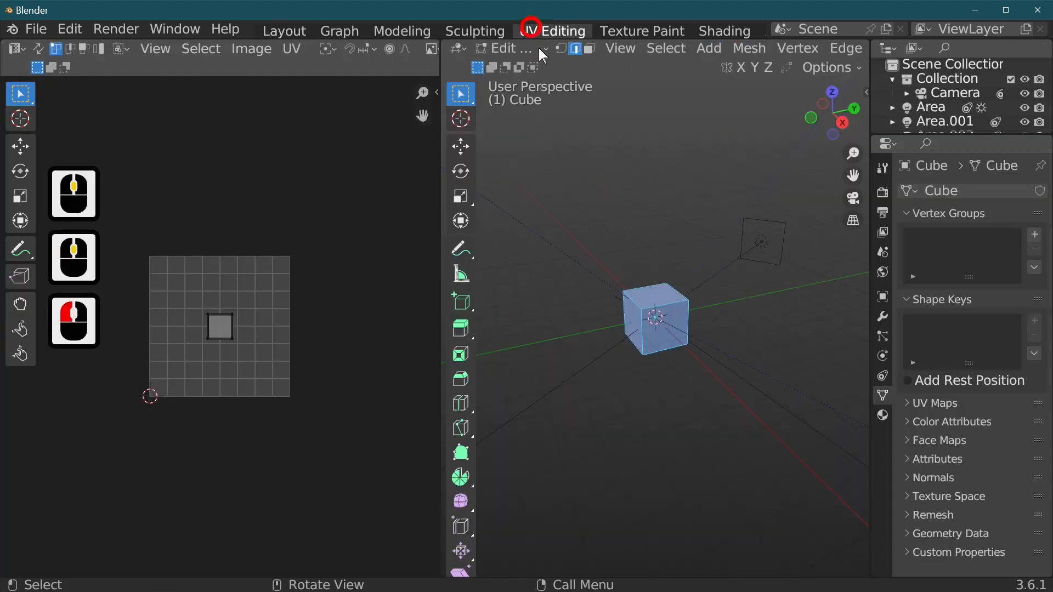
{"action": "left_click_drag", "start_coordinate": [188, 296], "coordinate": [279, 362]}
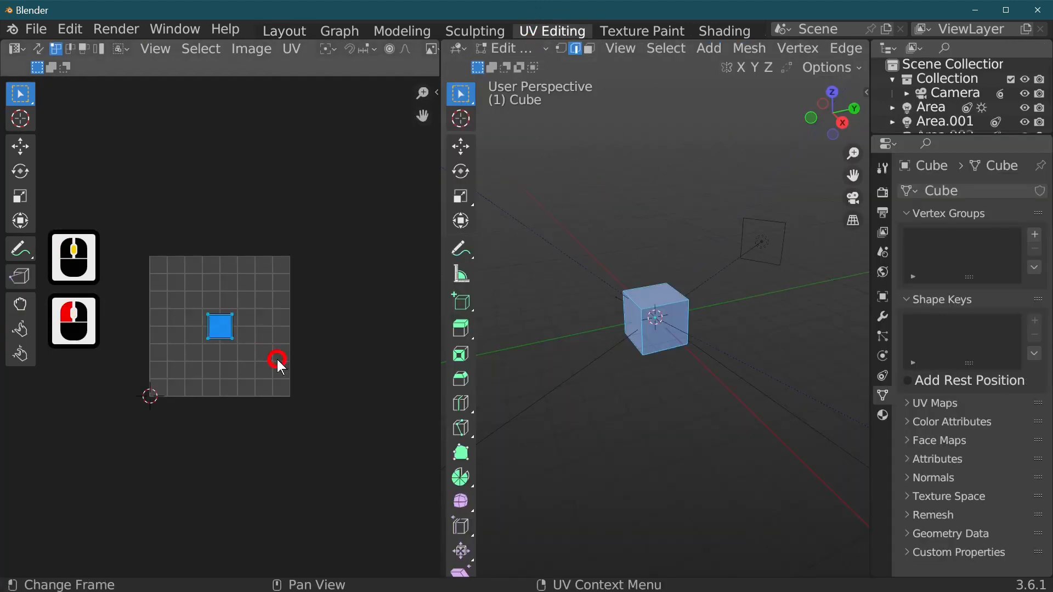
{"action": "key", "text": "s"}
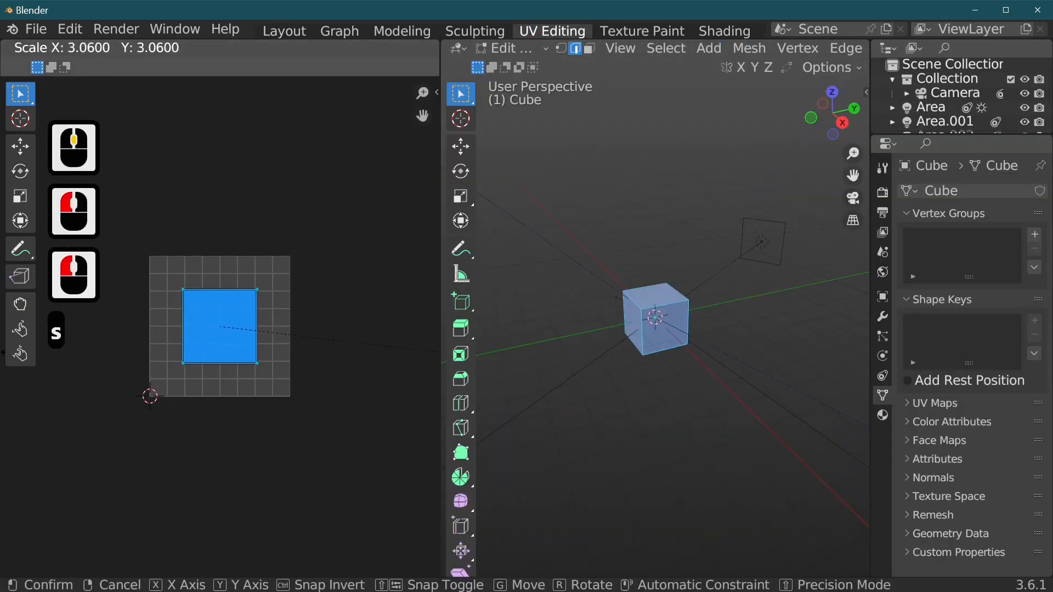
{"action": "left_click", "coordinate": [2, 410]}
Add a new material to the cube and widen the area that shows the material's settings.
{"action": "middle_click_drag", "start_coordinate": [582, 367], "coordinate": [554, 370]}
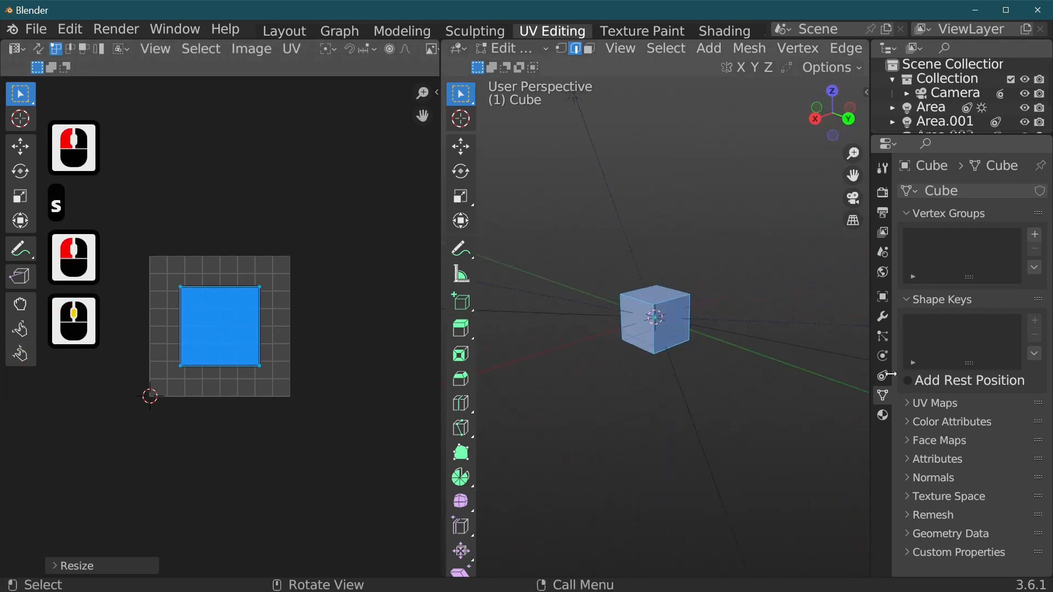
{"action": "left_click", "coordinate": [882, 416]}
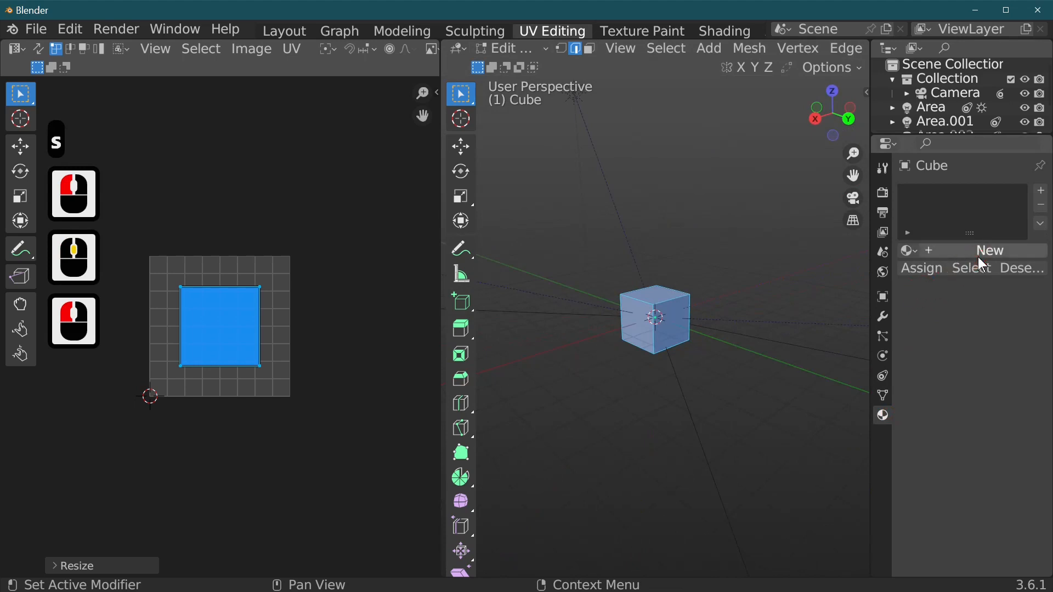
{"action": "left_click", "coordinate": [958, 249]}
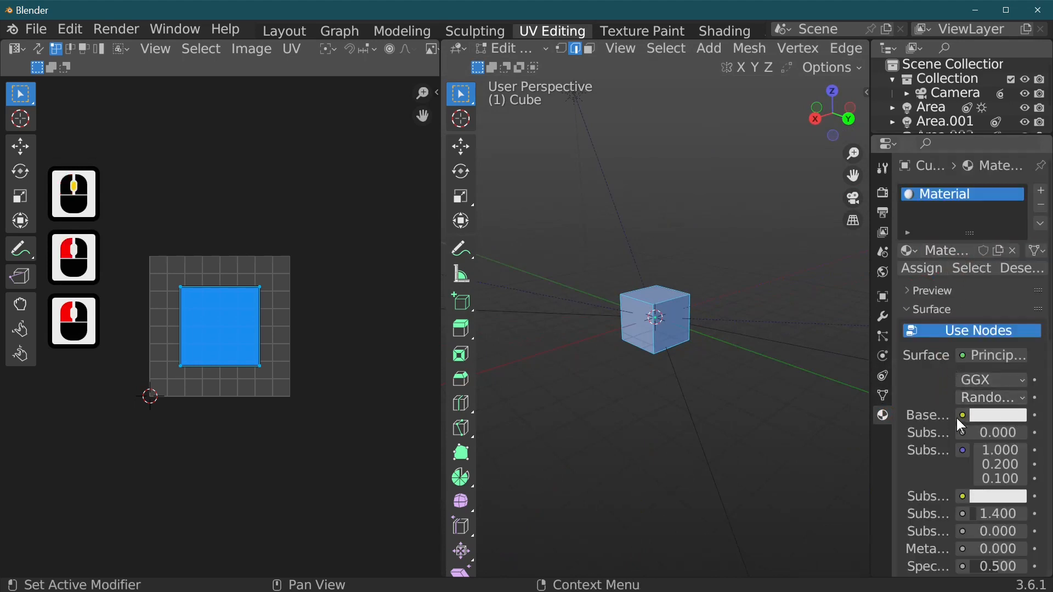
{"action": "left_click_drag", "start_coordinate": [872, 392], "coordinate": [816, 376]}
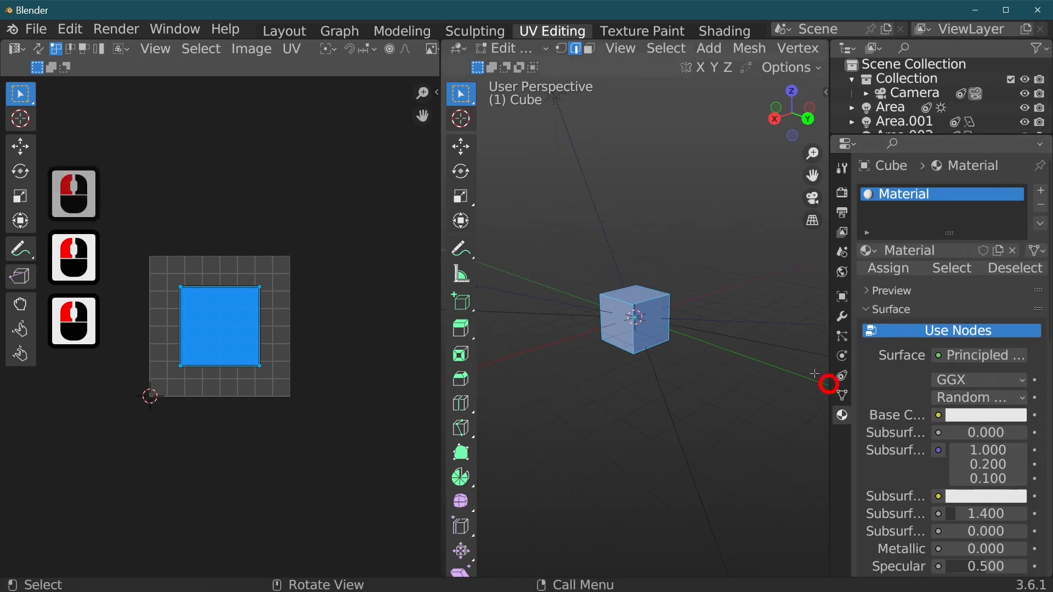
Back in the Layout workspace, use floor.jpg from the salt and pepper folder as an Image Texture for the material's Base Color.
{"action": "left_click", "coordinate": [289, 31]}
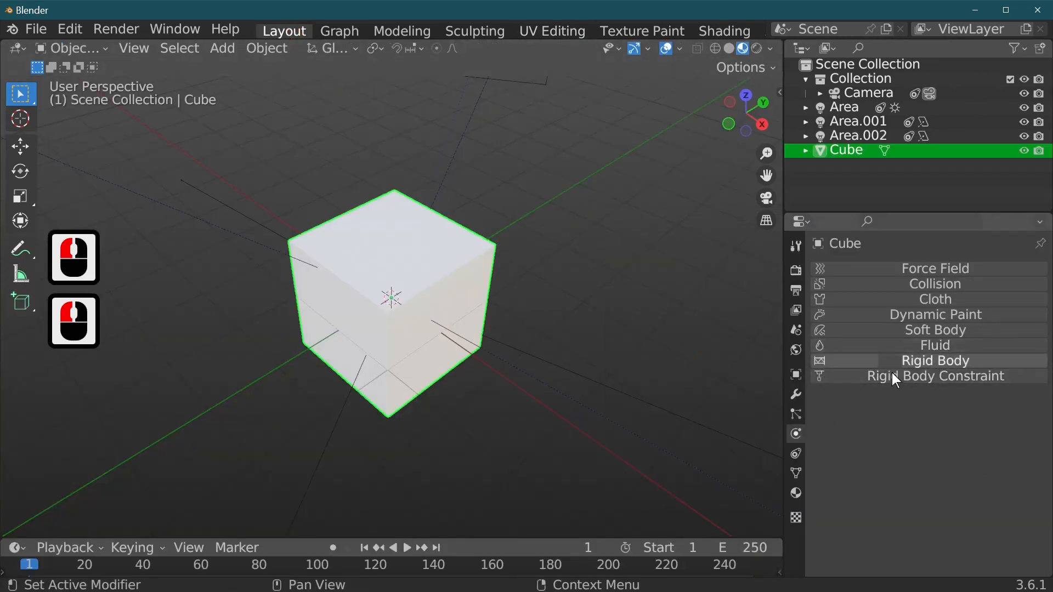
{"action": "left_click", "coordinate": [796, 493]}
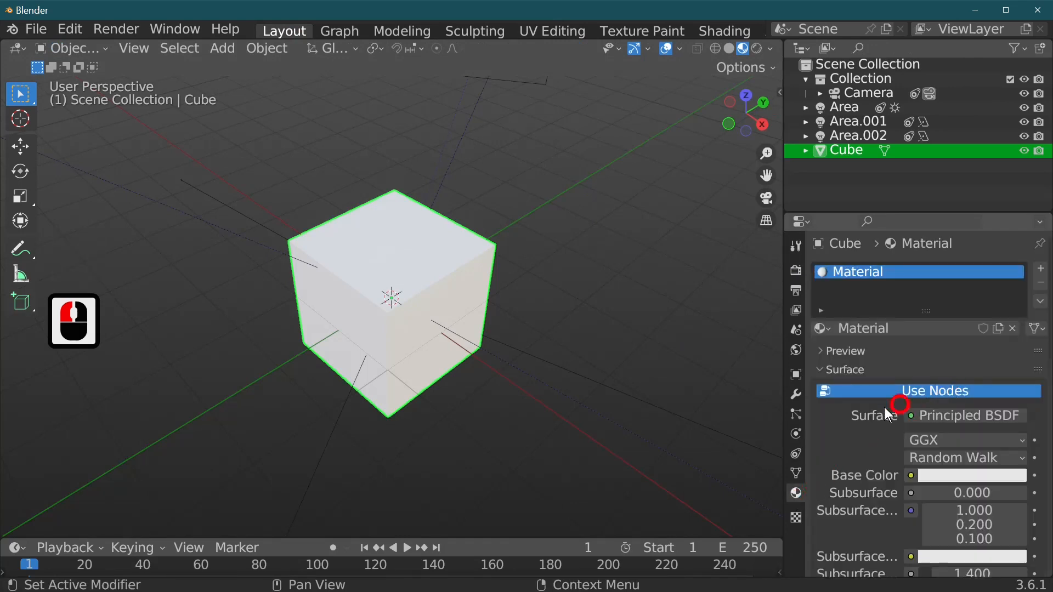
{"action": "left_click", "coordinate": [913, 475]}
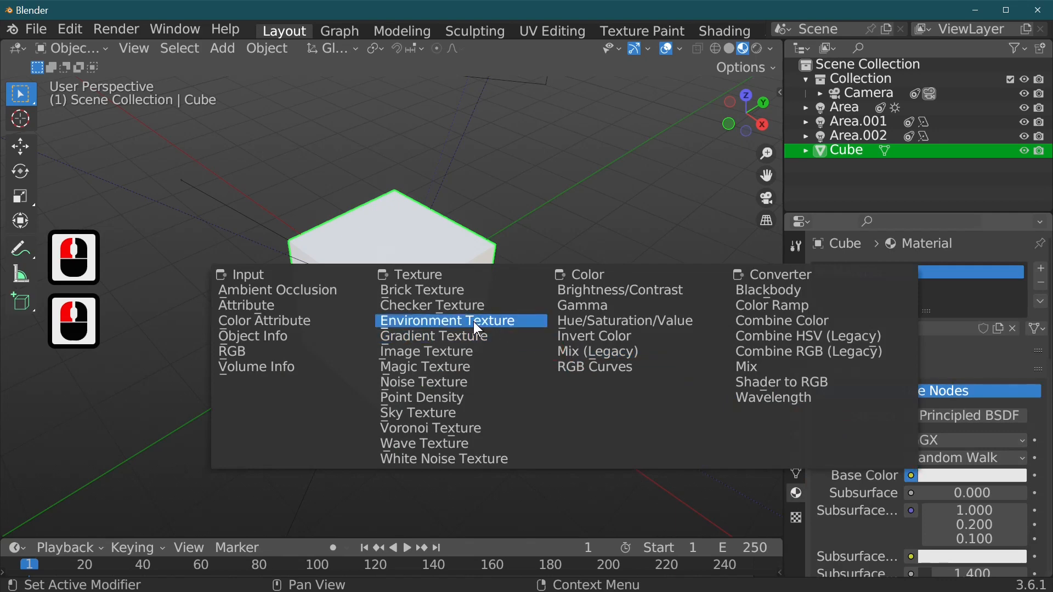
{"action": "left_click", "coordinate": [474, 345]}
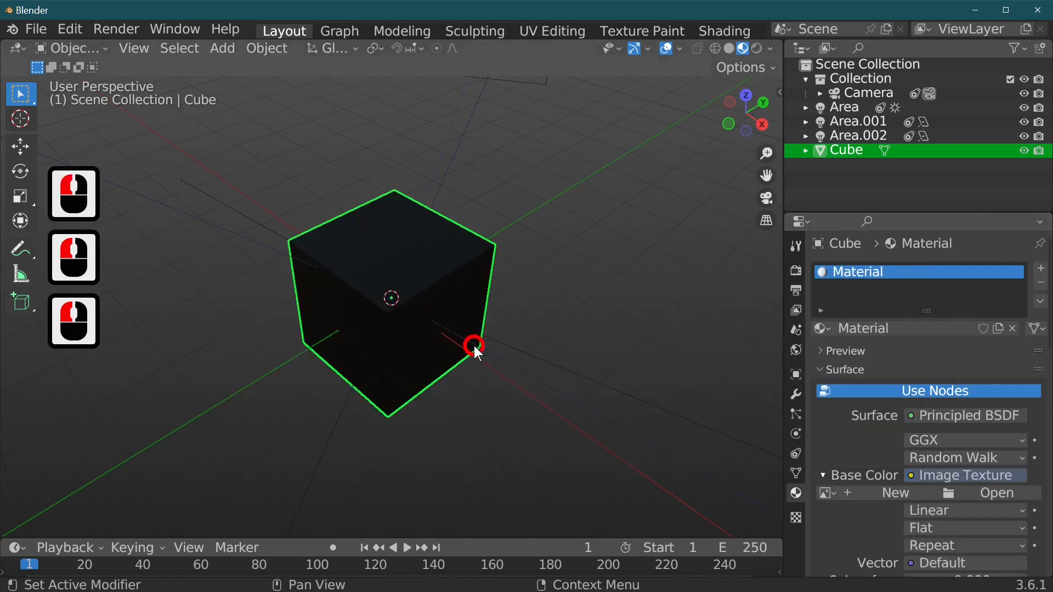
{"action": "left_click", "coordinate": [995, 489]}
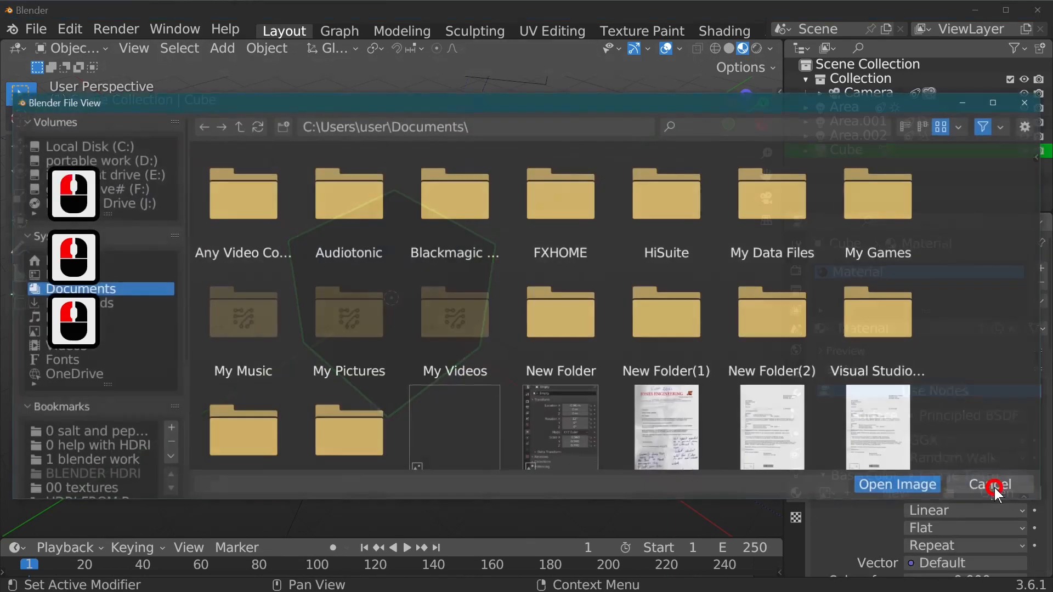
{"action": "double_click", "coordinate": [123, 431]}
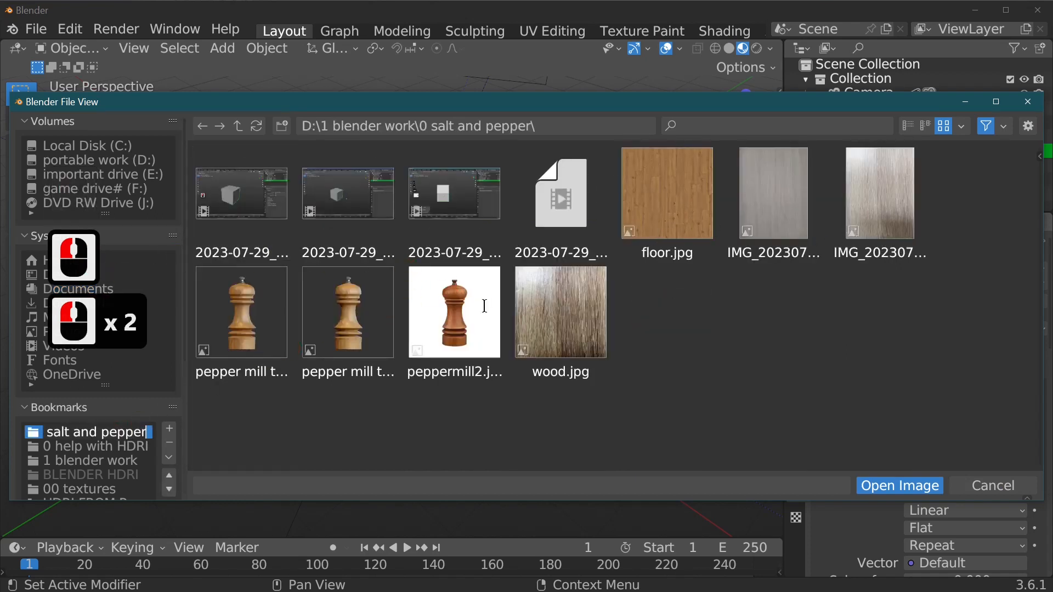
{"action": "double_click", "coordinate": [677, 214]}
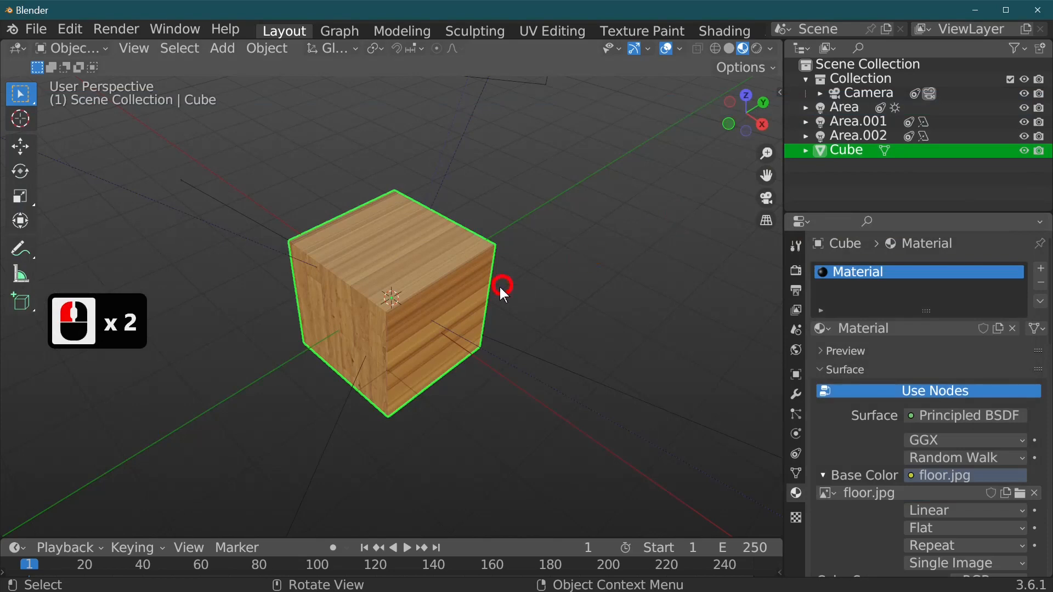
Examine how the wood texture is projected on the cube's front, back, side and top faces, ending in the front view.
{"action": "mouse_move", "coordinate": [499, 288]}
{"action": "middle_mouse_down"}
{"action": "mouse_move", "coordinate": [528, 322]}
{"action": "mouse_move", "coordinate": [549, 277]}
{"action": "mouse_move", "coordinate": [525, 265]}
{"action": "mouse_move", "coordinate": [552, 255]}
{"action": "middle_mouse_up"}
{"action": "scroll", "coordinate": [528, 322], "scroll_direction": "up", "scroll_amount": 6}
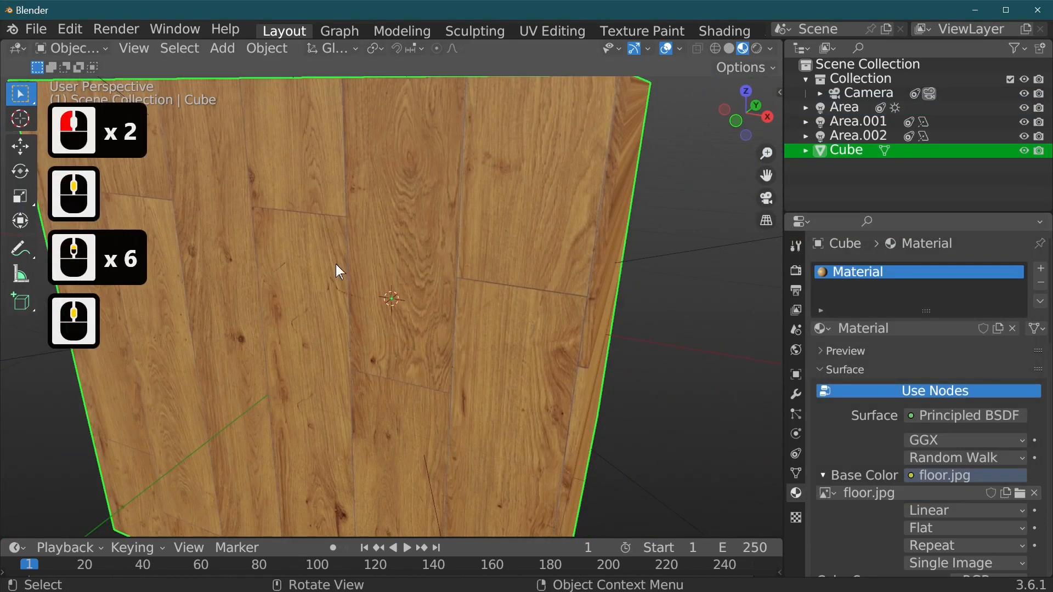
{"action": "mouse_move", "coordinate": [492, 291]}
{"action": "middle_mouse_down"}
{"action": "mouse_move", "coordinate": [396, 298]}
{"action": "mouse_move", "coordinate": [309, 236]}
{"action": "mouse_move", "coordinate": [427, 299]}
{"action": "mouse_move", "coordinate": [361, 303]}
{"action": "mouse_move", "coordinate": [484, 258]}
{"action": "middle_mouse_up"}
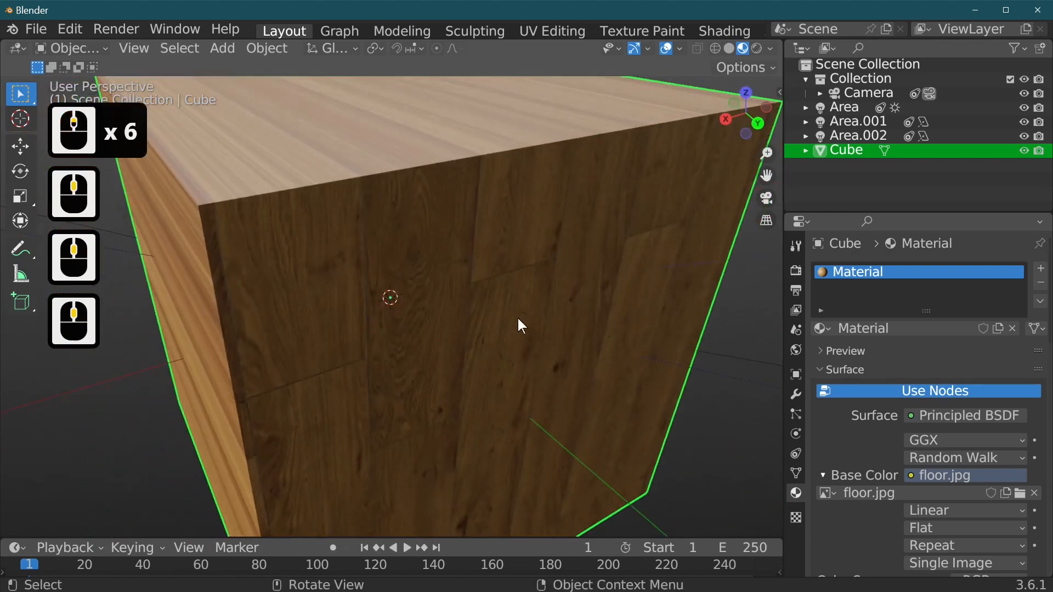
{"action": "middle_click_drag", "start_coordinate": [517, 324], "coordinate": [521, 374]}
{"action": "middle_click_drag", "start_coordinate": [485, 254], "coordinate": [585, 168]}
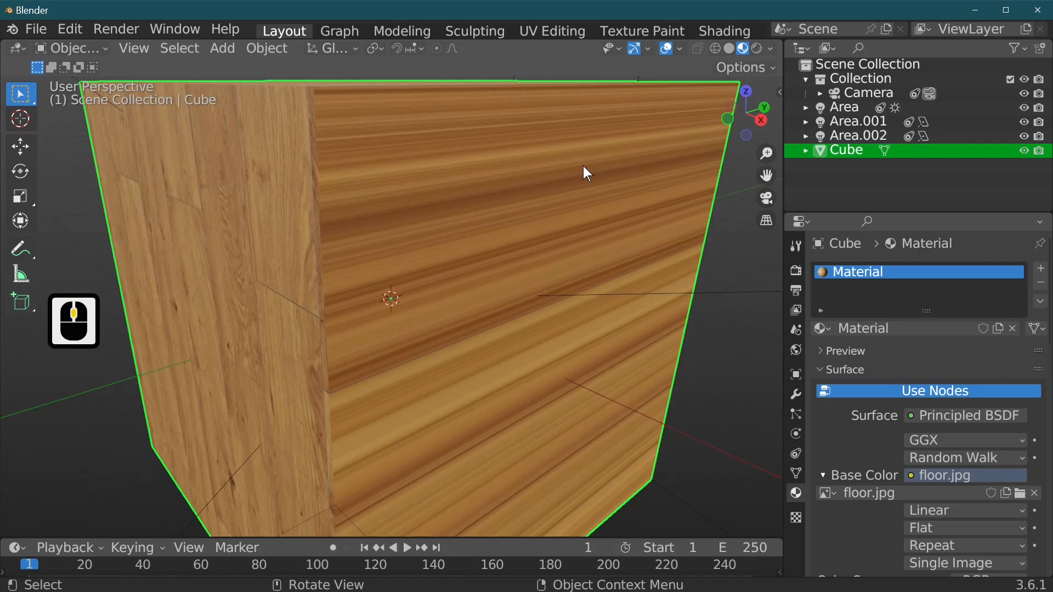
{"action": "key", "text": "KP_1"}
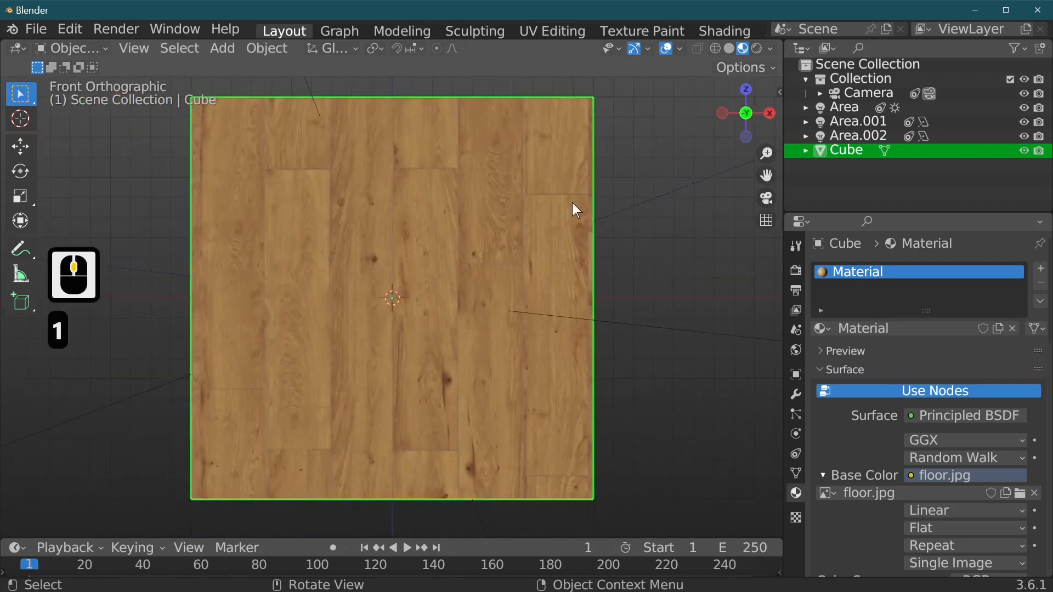
{"action": "scroll", "coordinate": [561, 219], "scroll_direction": "down", "scroll_amount": 4}
{"action": "key", "text": "KP_1"}
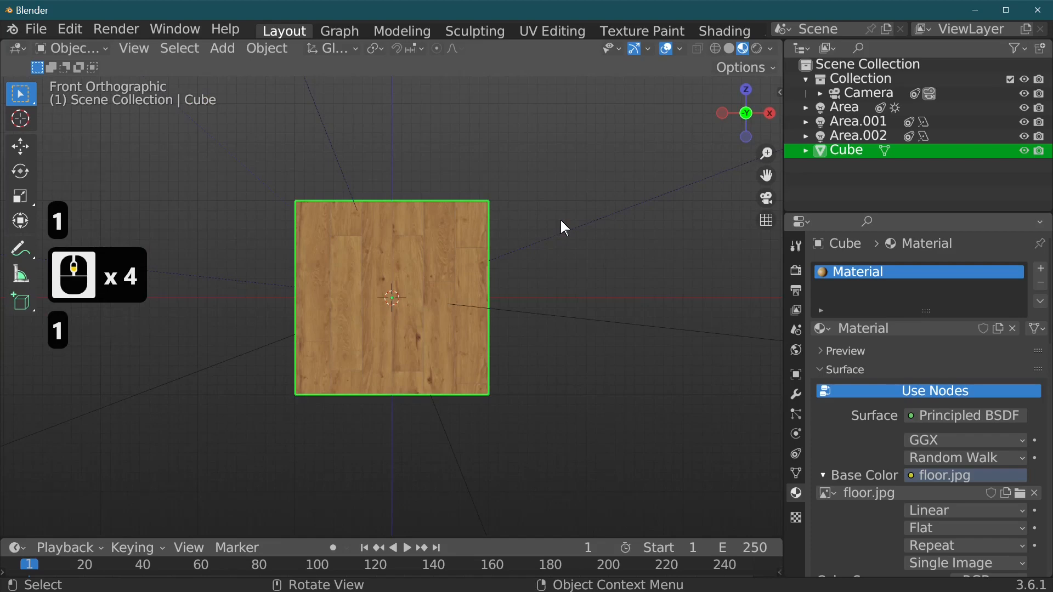
Rotate the cube 45° about the global X axis.
{"action": "key", "text": "r"}
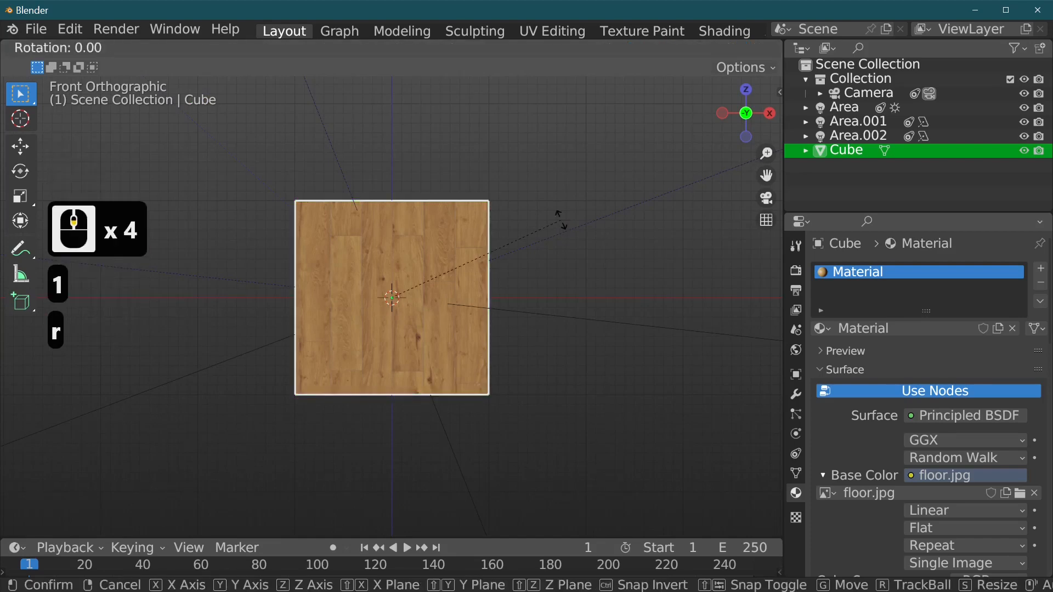
{"action": "key", "text": "x"}
{"action": "type", "text": "4"}
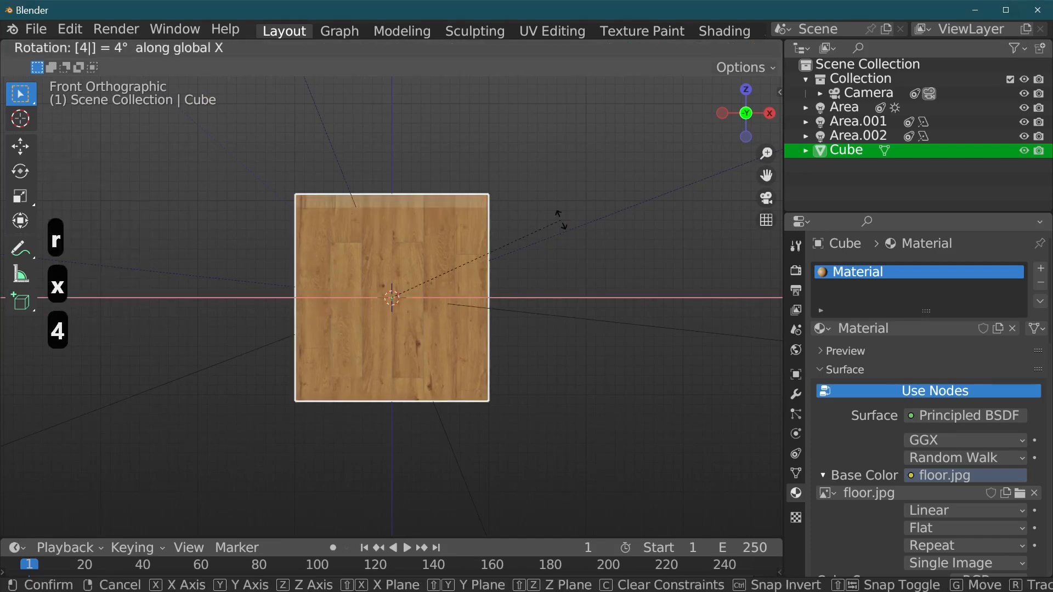
{"action": "type", "text": "5"}
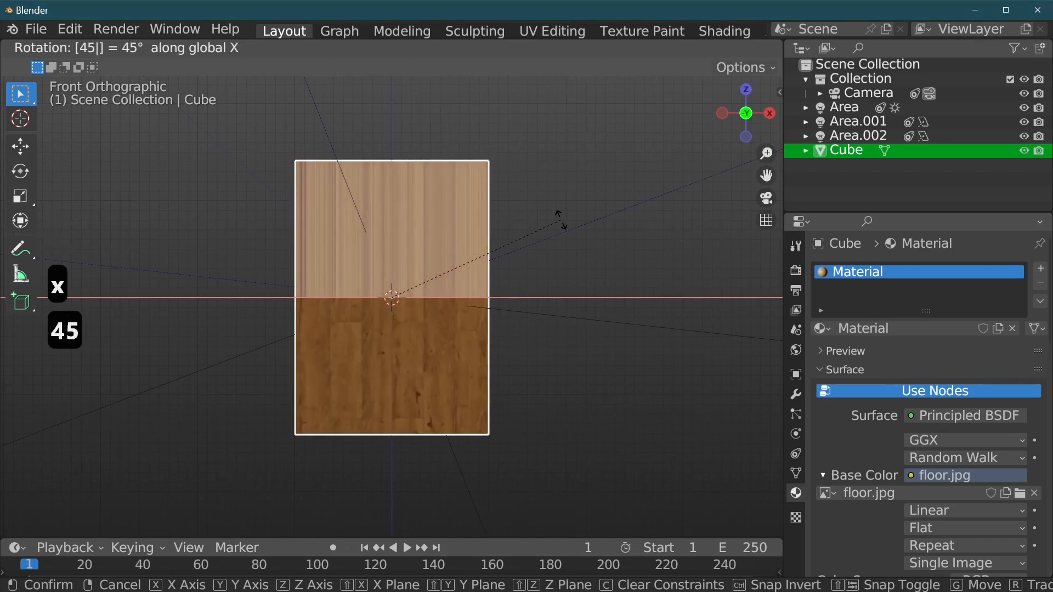
{"action": "key", "text": "Return"}
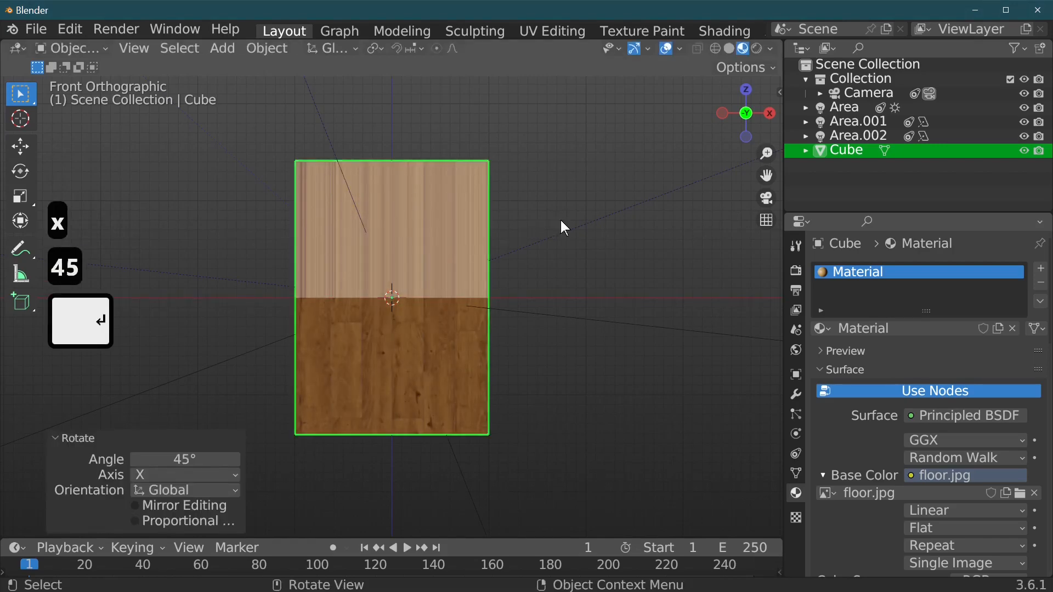
Rotate the cube a further 45° about the global Z axis.
{"action": "key", "text": "r"}
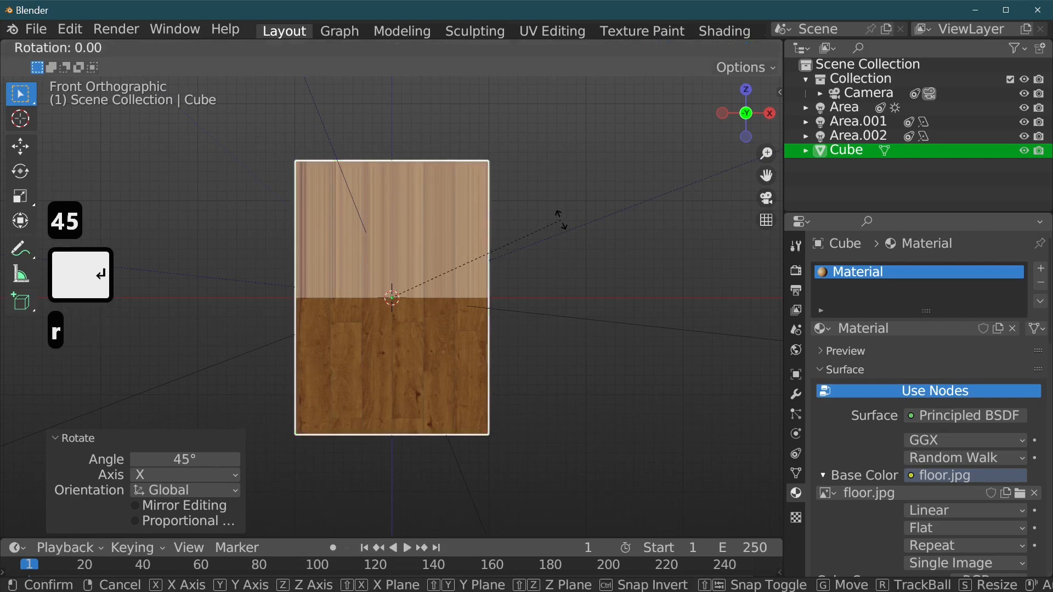
{"action": "key", "text": "z"}
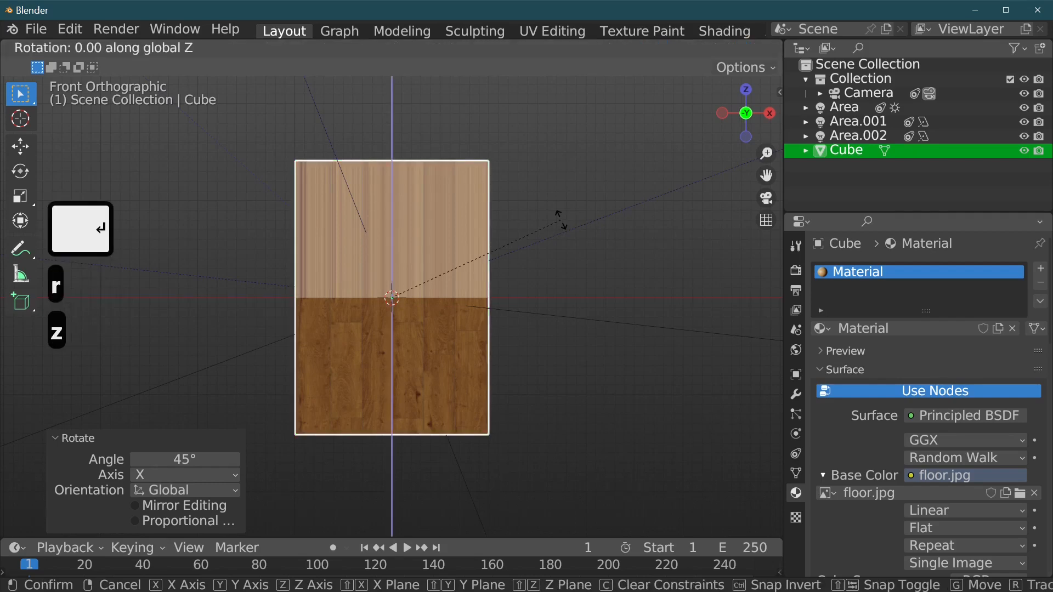
{"action": "type", "text": "45"}
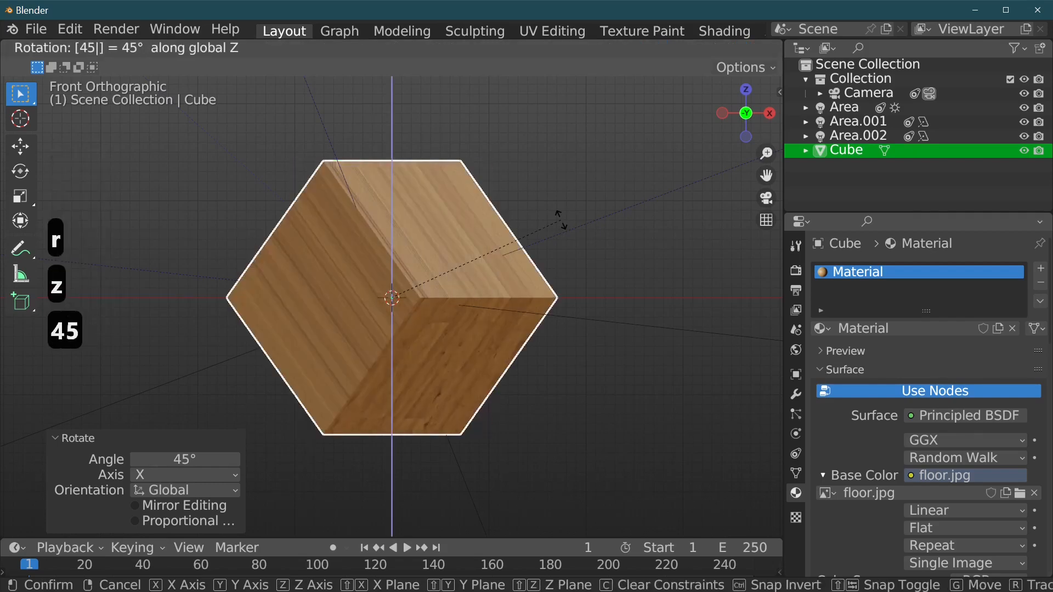
{"action": "key", "text": "Return"}
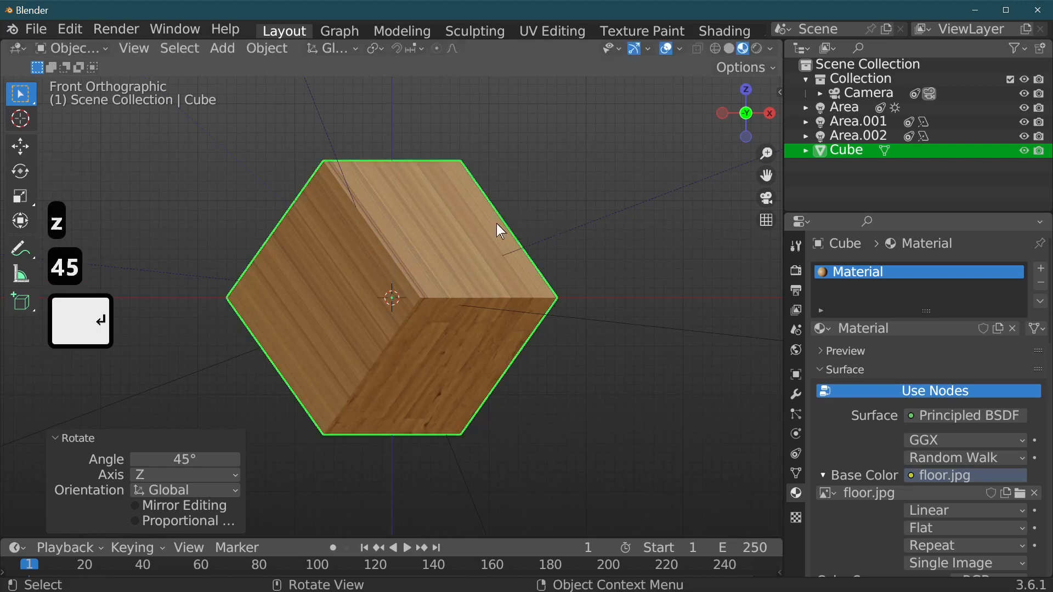
Remap all of the rotated cube's faces with Project from View from the front view, and return to Object Mode.
{"action": "key", "text": "Tab"}
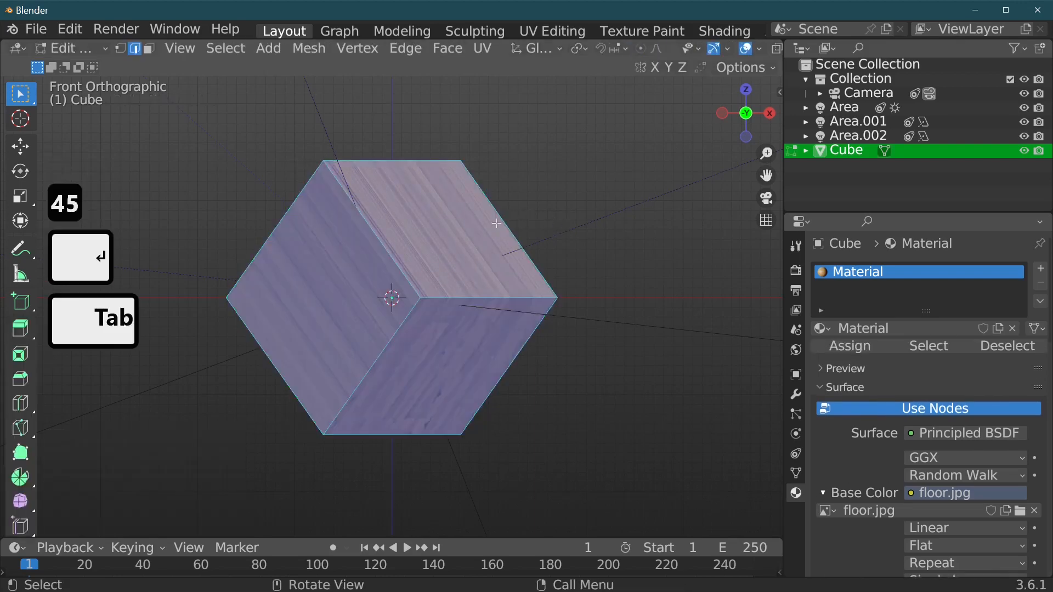
{"action": "key", "text": "a"}
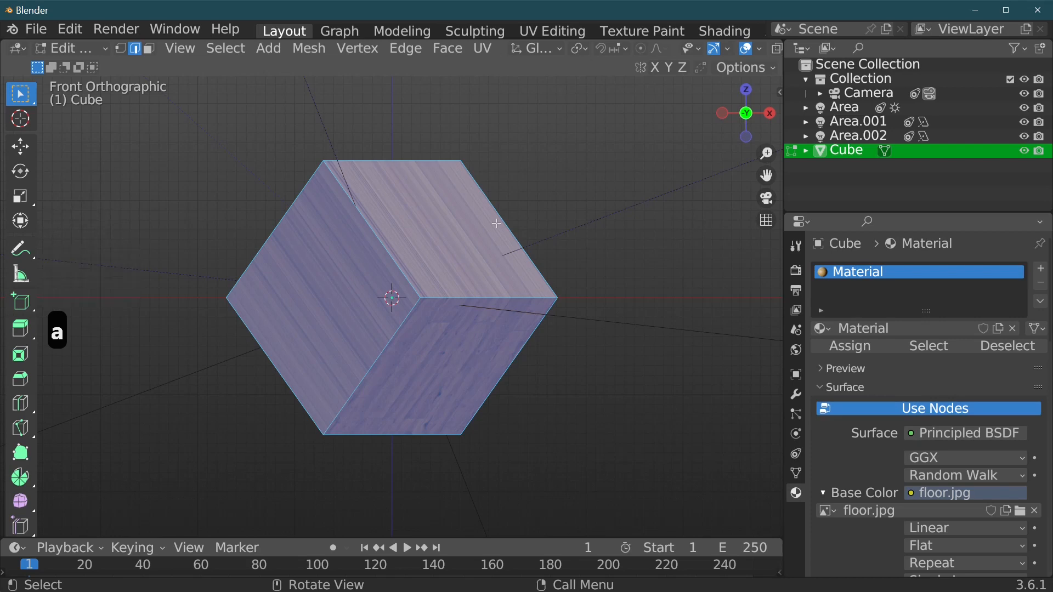
{"action": "key", "text": "u"}
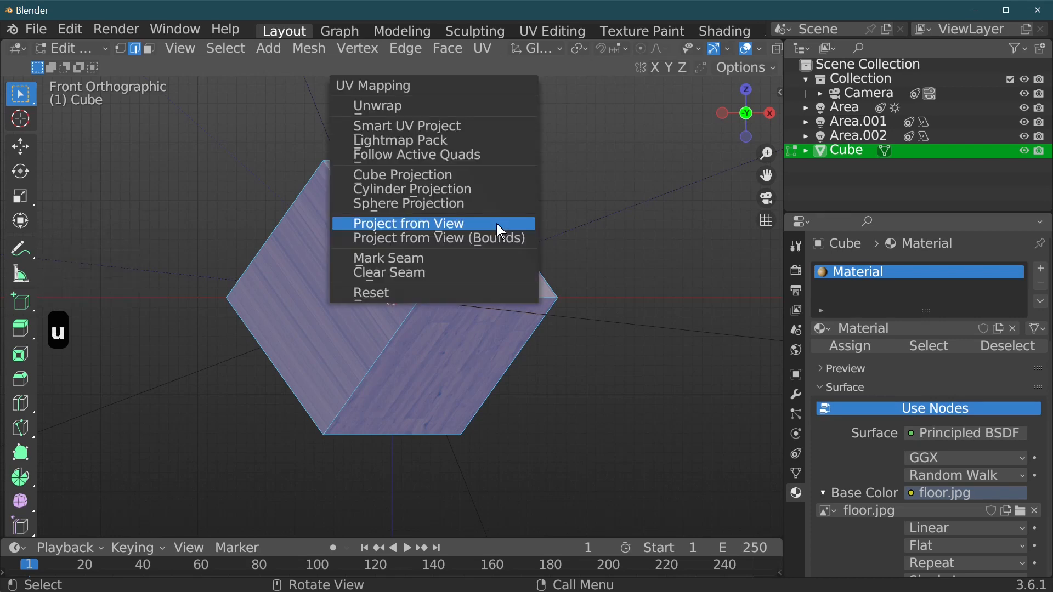
{"action": "left_click", "coordinate": [497, 224]}
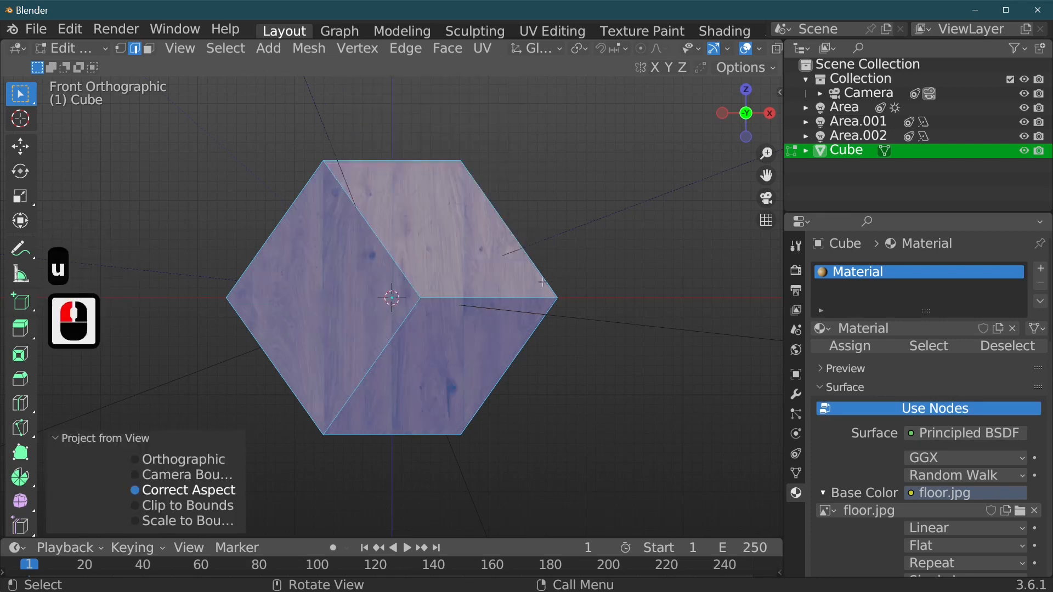
{"action": "middle_click_drag", "start_coordinate": [534, 327], "coordinate": [365, 341]}
{"action": "scroll", "coordinate": [332, 338], "scroll_direction": "up", "scroll_amount": 5}
{"action": "scroll", "coordinate": [366, 341], "scroll_direction": "down", "scroll_amount": 3}
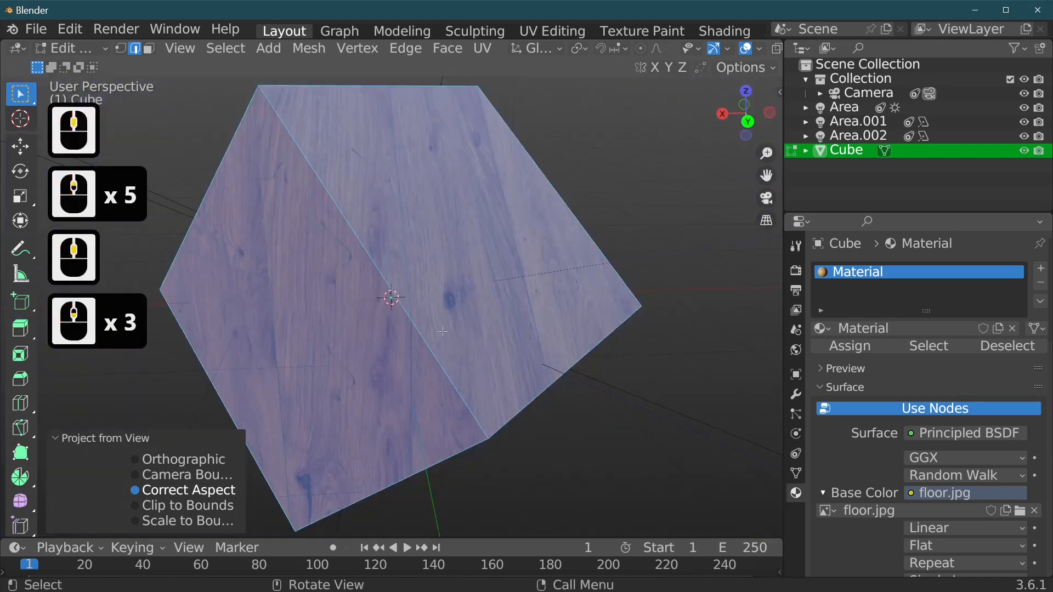
{"action": "key", "text": "Tab"}
{"action": "middle_click_drag", "start_coordinate": [498, 347], "coordinate": [579, 318]}
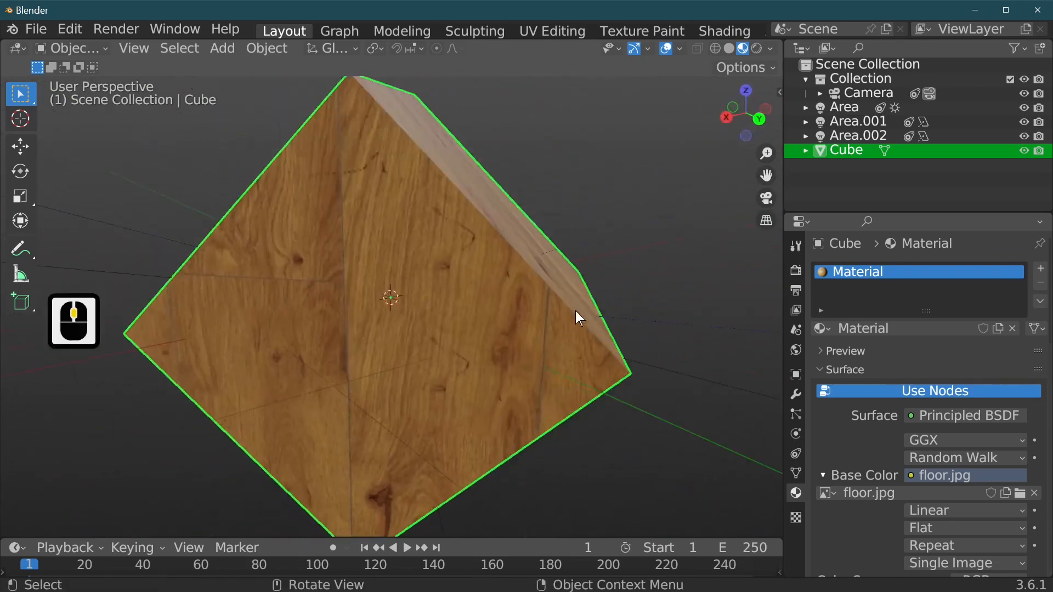
In the UV Editing workspace, scale the cube's whole UV layout to more than twice its size, and return to Layout's front view.
{"action": "left_click", "coordinate": [554, 30]}
{"action": "scroll", "coordinate": [341, 236], "scroll_direction": "down", "scroll_amount": 8}
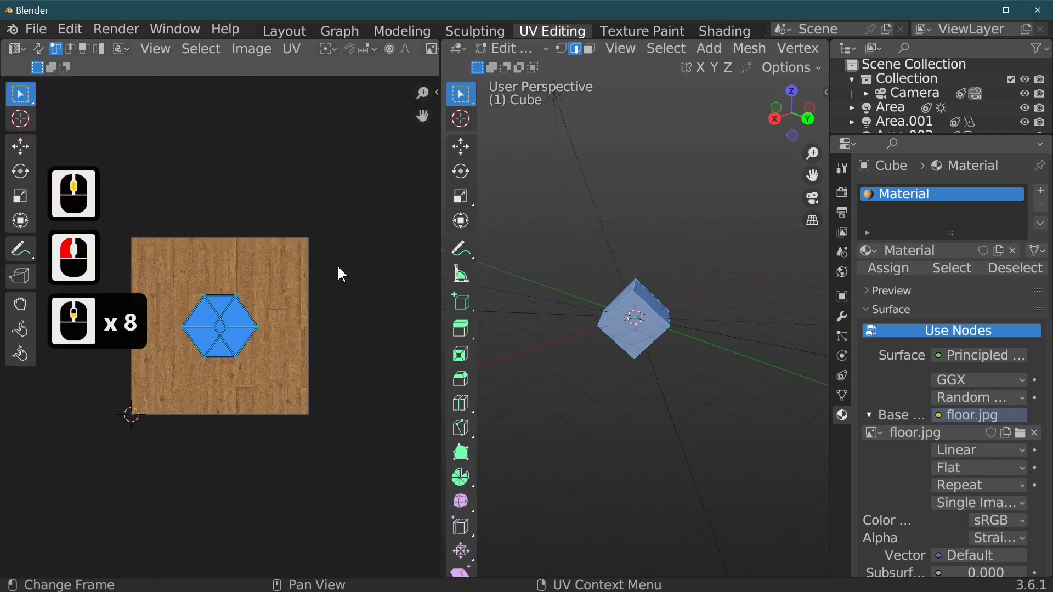
{"action": "key", "text": "a"}
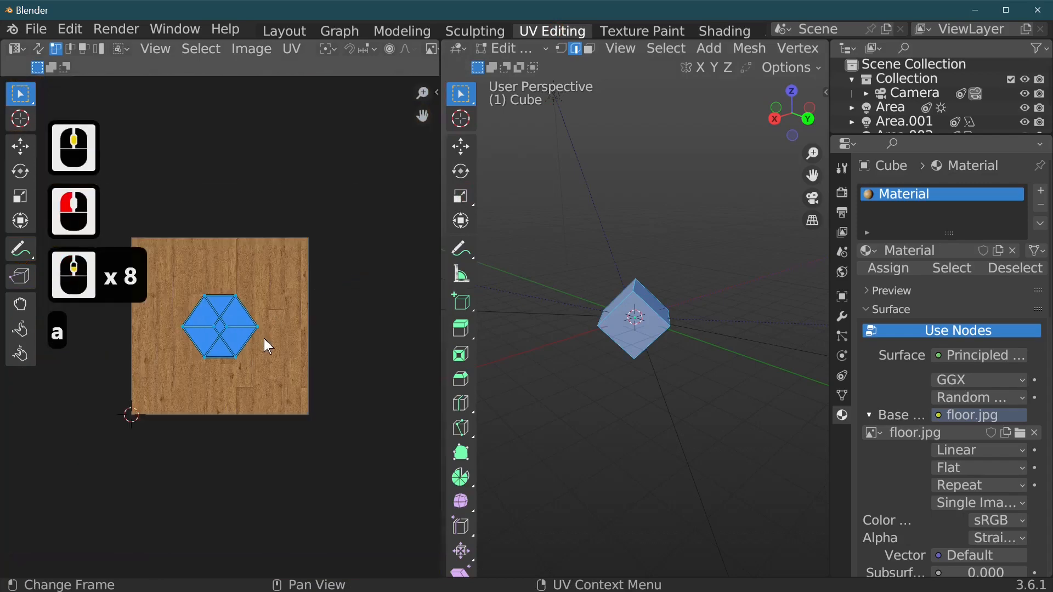
{"action": "key", "text": "s"}
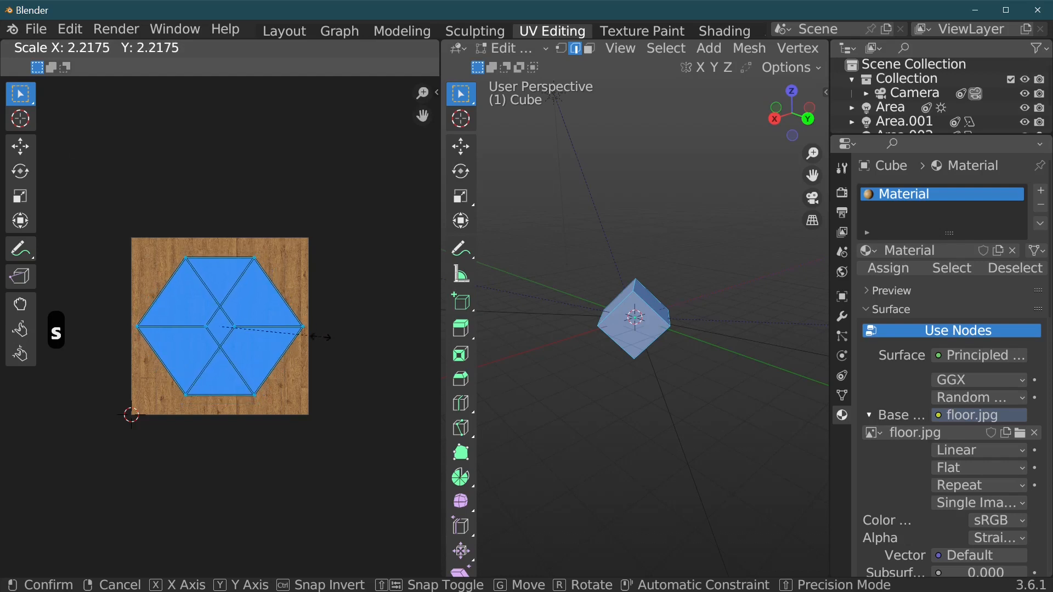
{"action": "left_click", "coordinate": [348, 346]}
{"action": "key", "text": "Tab"}
{"action": "scroll", "coordinate": [604, 220], "scroll_direction": "up", "scroll_amount": 6}
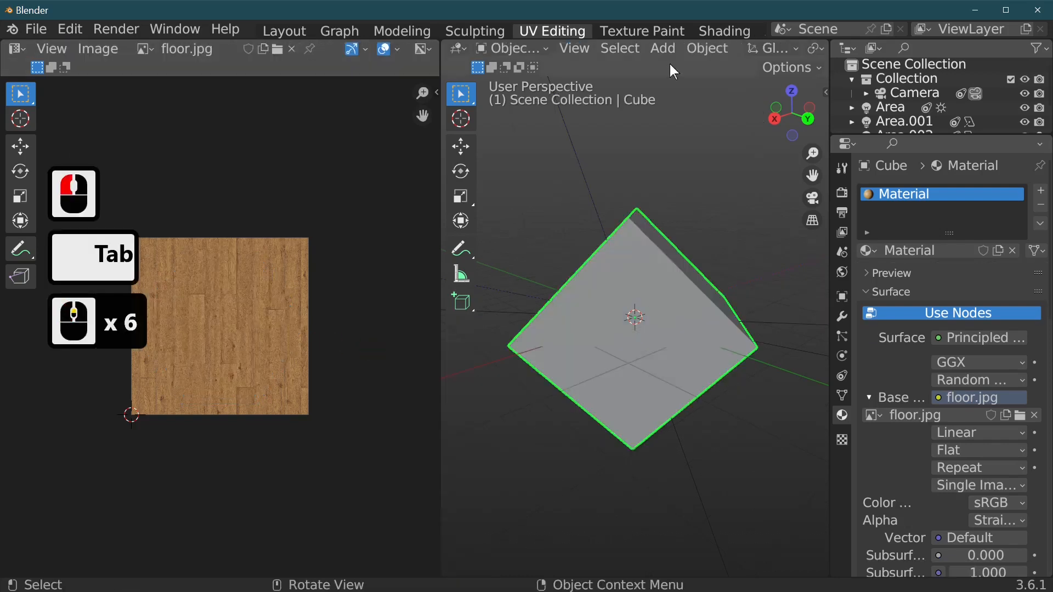
{"action": "left_click", "coordinate": [281, 32]}
{"action": "middle_click_drag", "start_coordinate": [330, 119], "coordinate": [434, 269]}
{"action": "scroll", "coordinate": [434, 266], "scroll_direction": "down", "scroll_amount": 3}
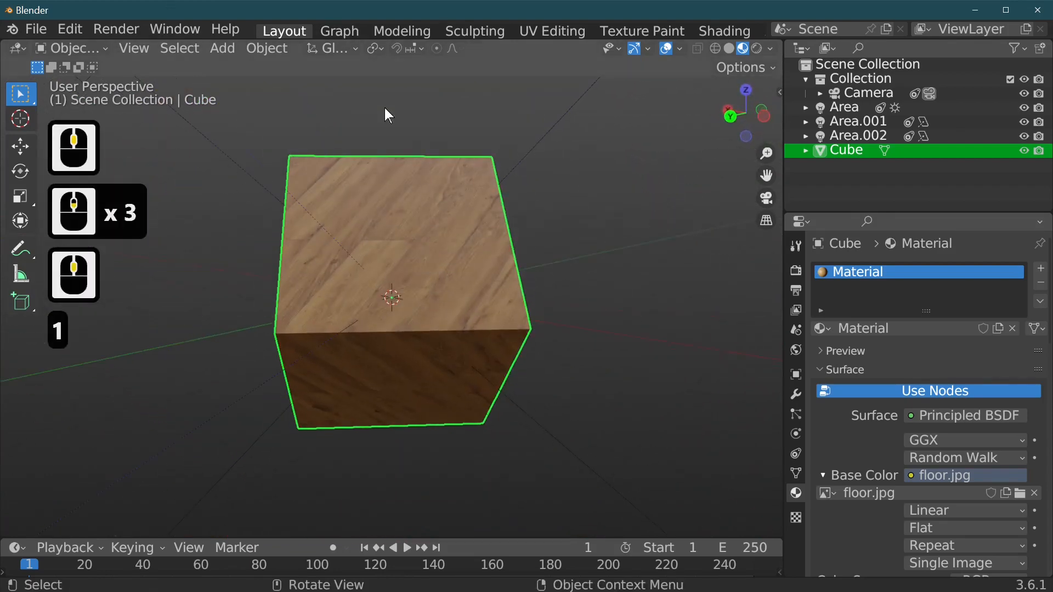
{"action": "key", "text": "1"}
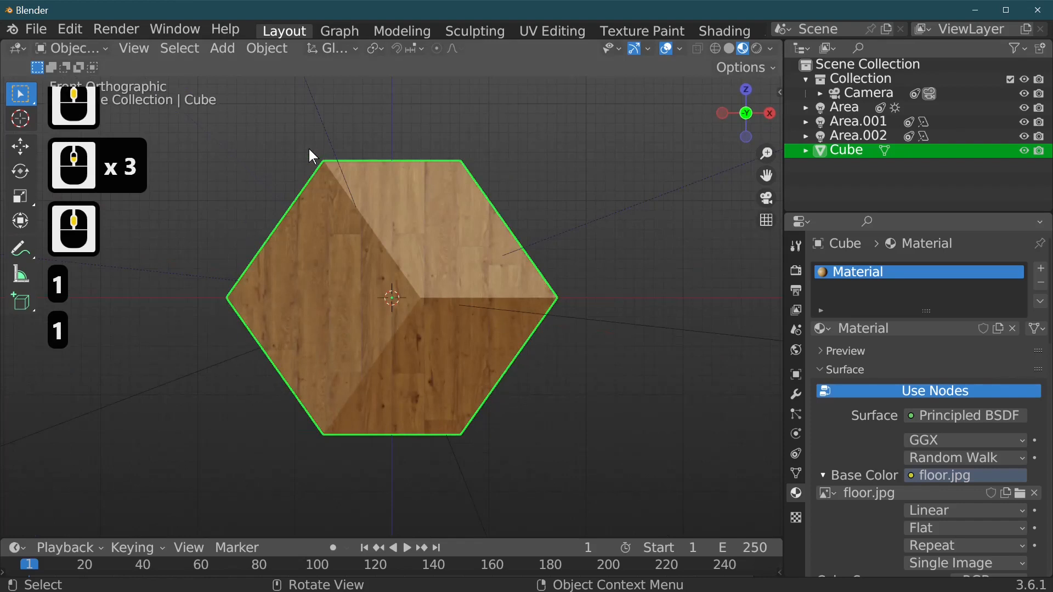
Reset the cube's rotation to 0° on both the X and Z axes in its object properties.
{"action": "left_click", "coordinate": [795, 374]}
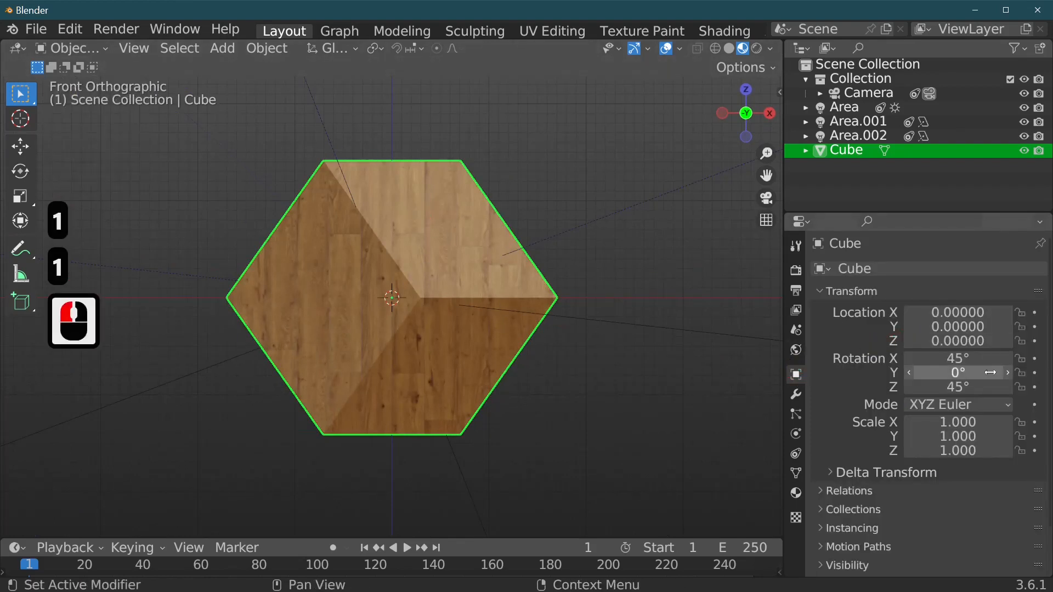
{"action": "double_click", "coordinate": [943, 360]}
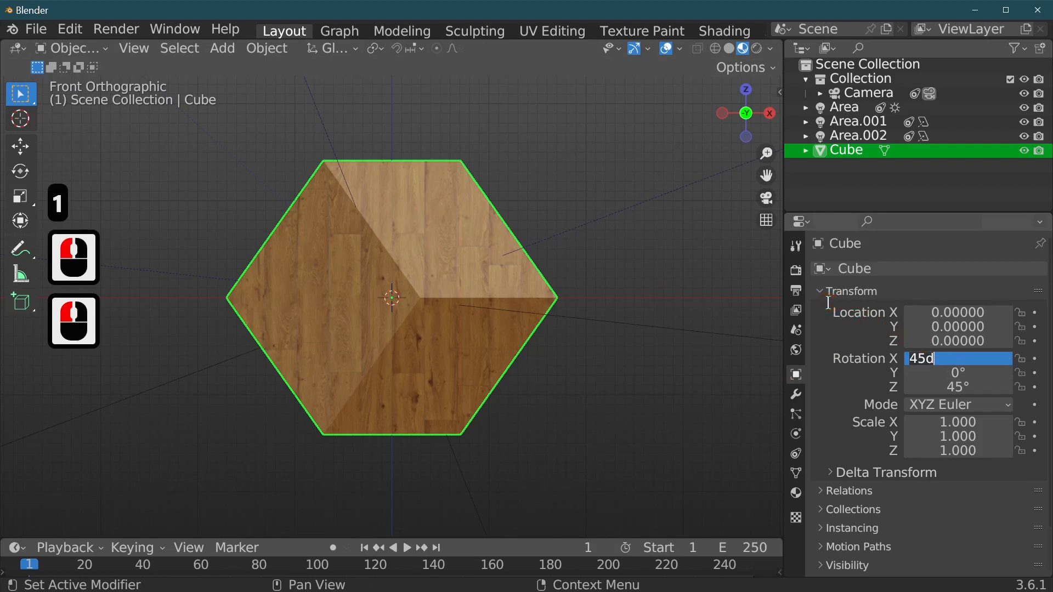
{"action": "left_click", "coordinate": [797, 376]}
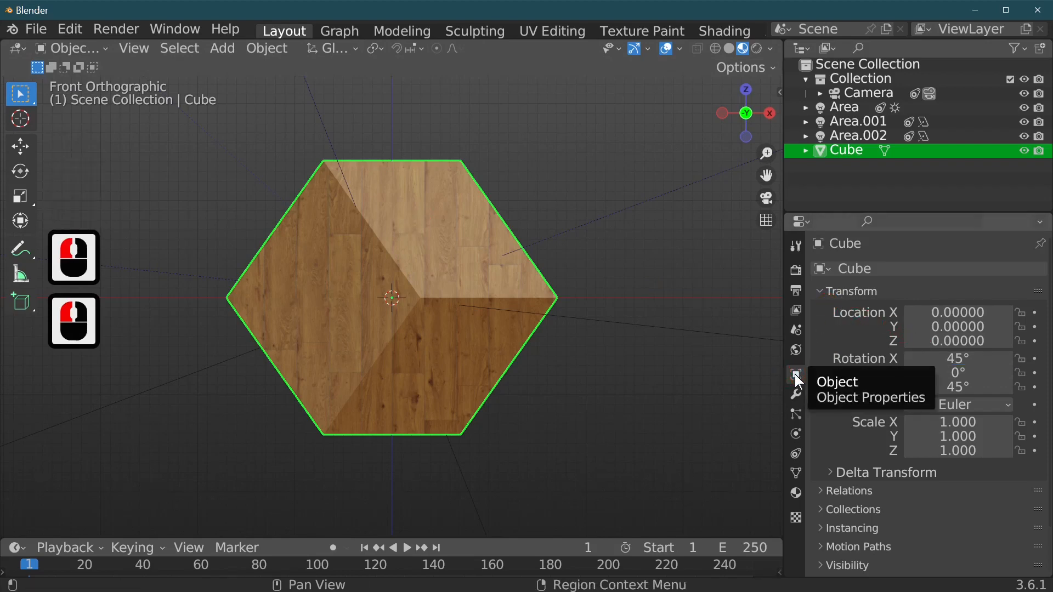
{"action": "double_click", "coordinate": [954, 357]}
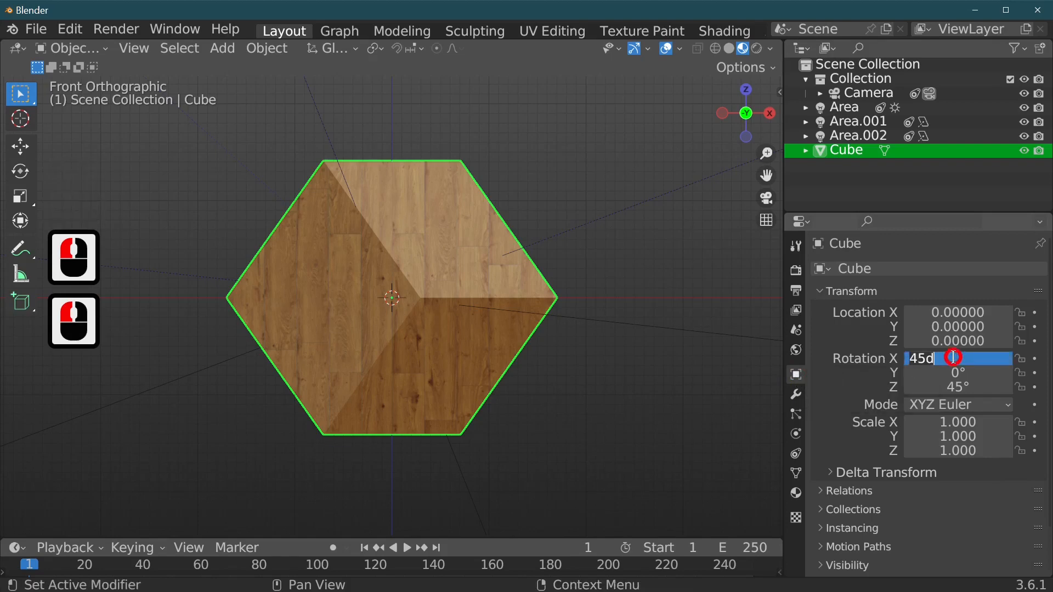
{"action": "type", "text": "0"}
{"action": "key", "text": "Return"}
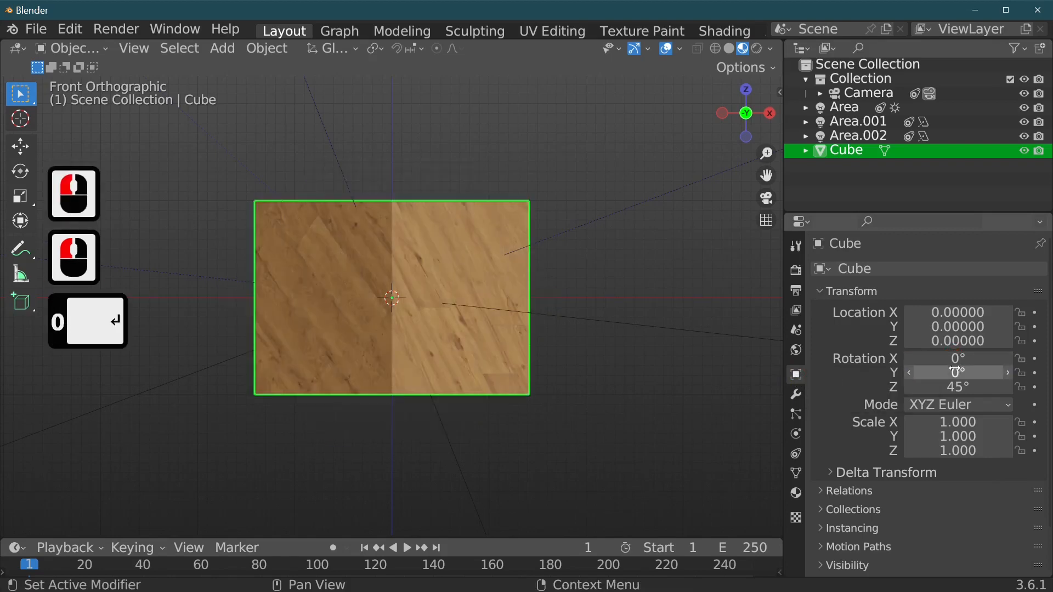
{"action": "double_click", "coordinate": [951, 387]}
{"action": "type", "text": "0"}
{"action": "key", "text": "Return"}
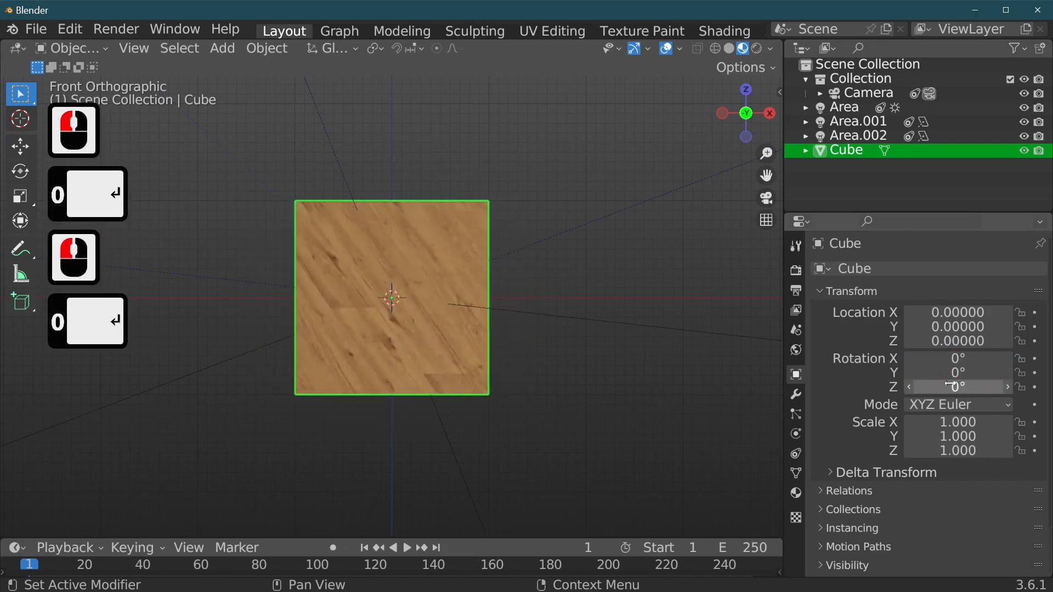
From the front view, add the second of the two dark-background pepper mill images in the salt and pepper folder as a reference image.
{"action": "middle_click_drag", "start_coordinate": [658, 302], "coordinate": [626, 300]}
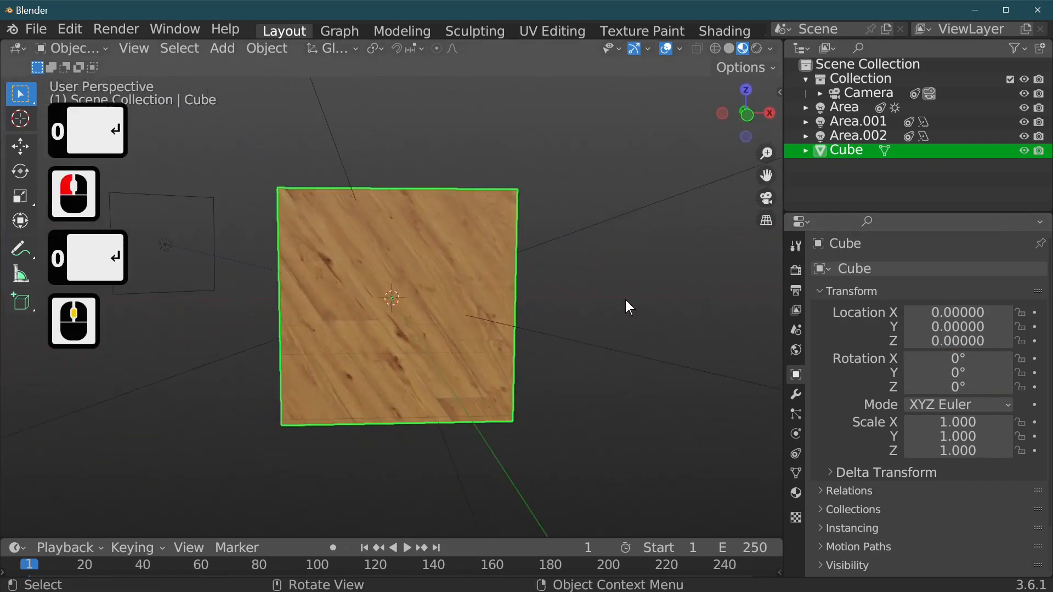
{"action": "key", "text": "1"}
{"action": "middle_click_drag", "start_coordinate": [595, 248], "coordinate": [482, 345]}
{"action": "middle_click", "coordinate": [529, 314]}
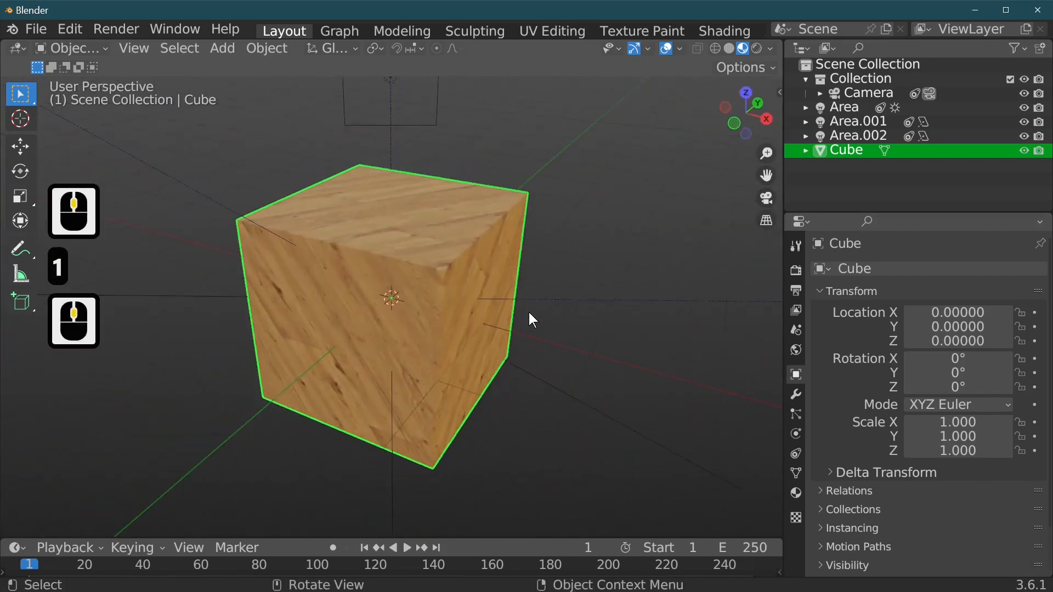
{"action": "key", "text": "1"}
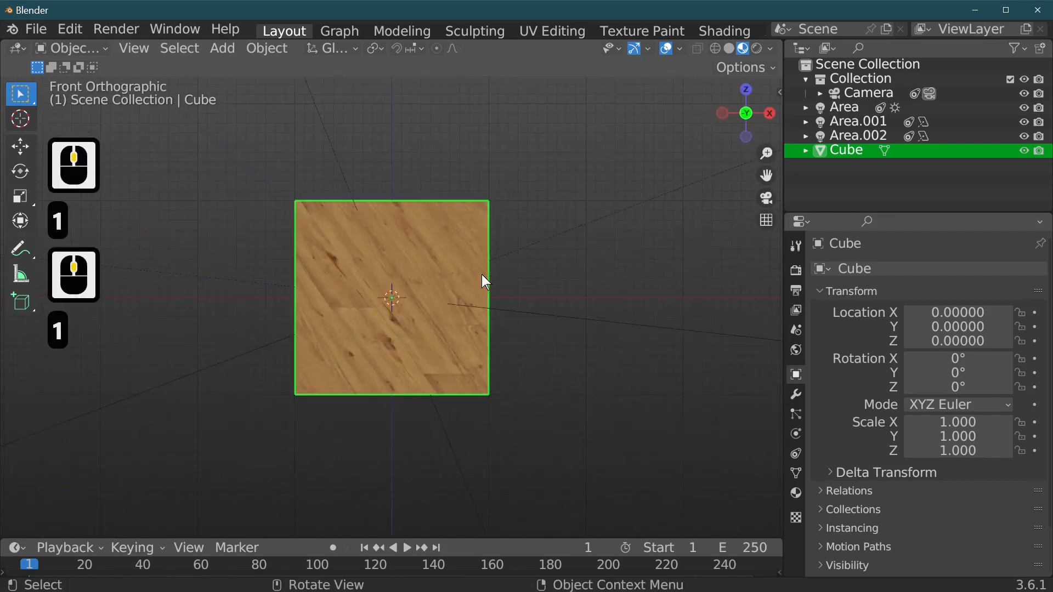
{"action": "left_click", "coordinate": [220, 49]}
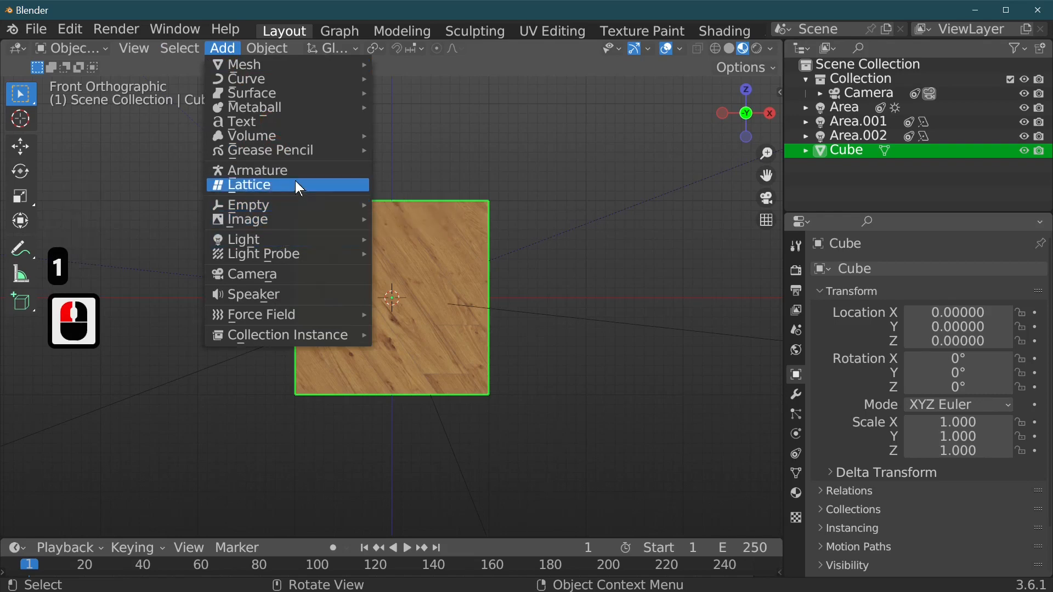
{"action": "mouse_move", "coordinate": [314, 209]}
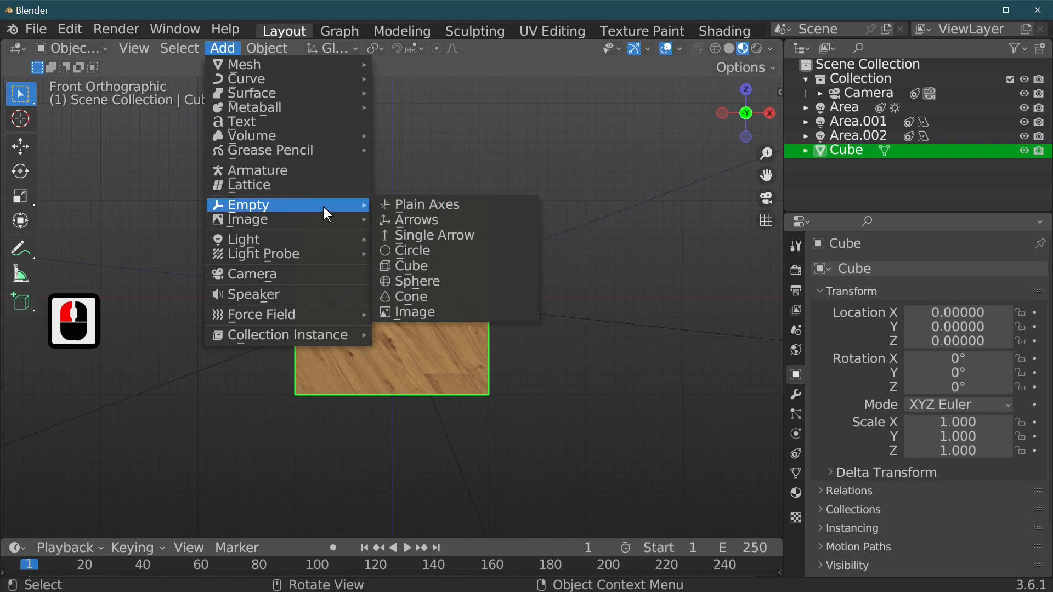
{"action": "mouse_move", "coordinate": [281, 226]}
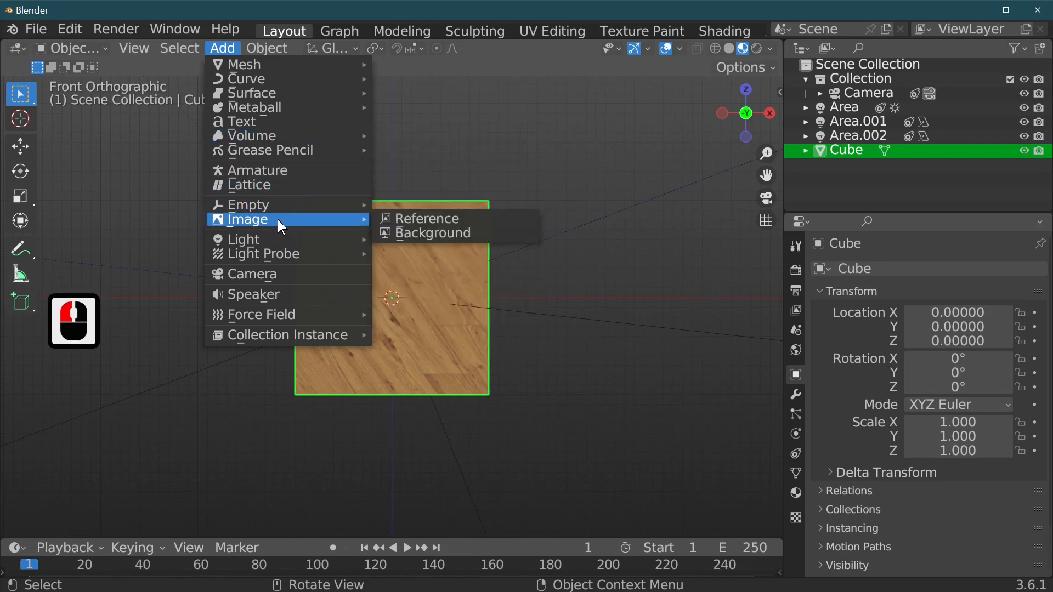
{"action": "left_click", "coordinate": [417, 217]}
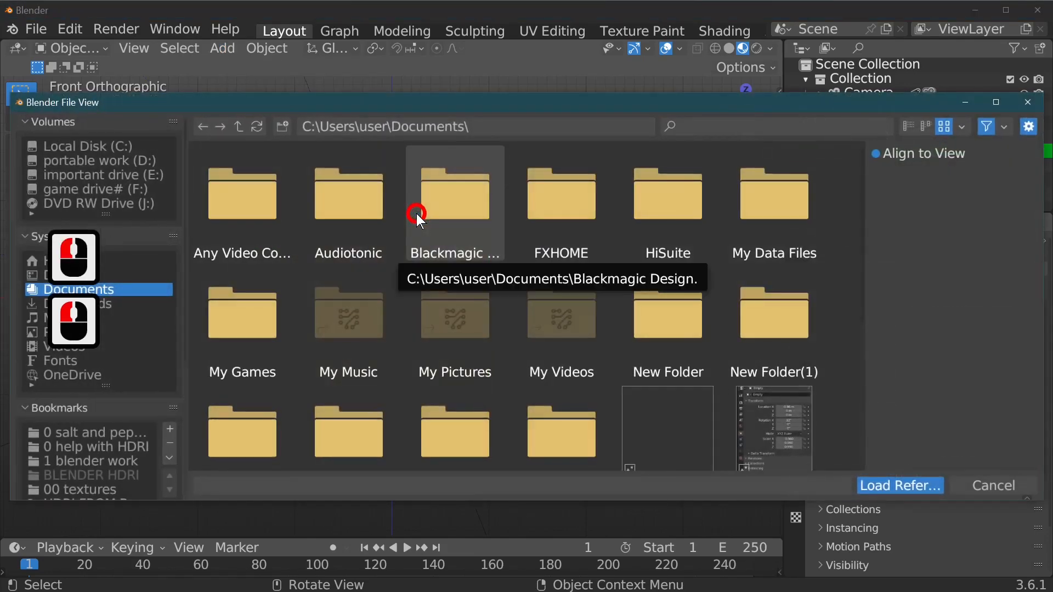
{"action": "left_click", "coordinate": [140, 433]}
{"action": "double_click", "coordinate": [140, 433]}
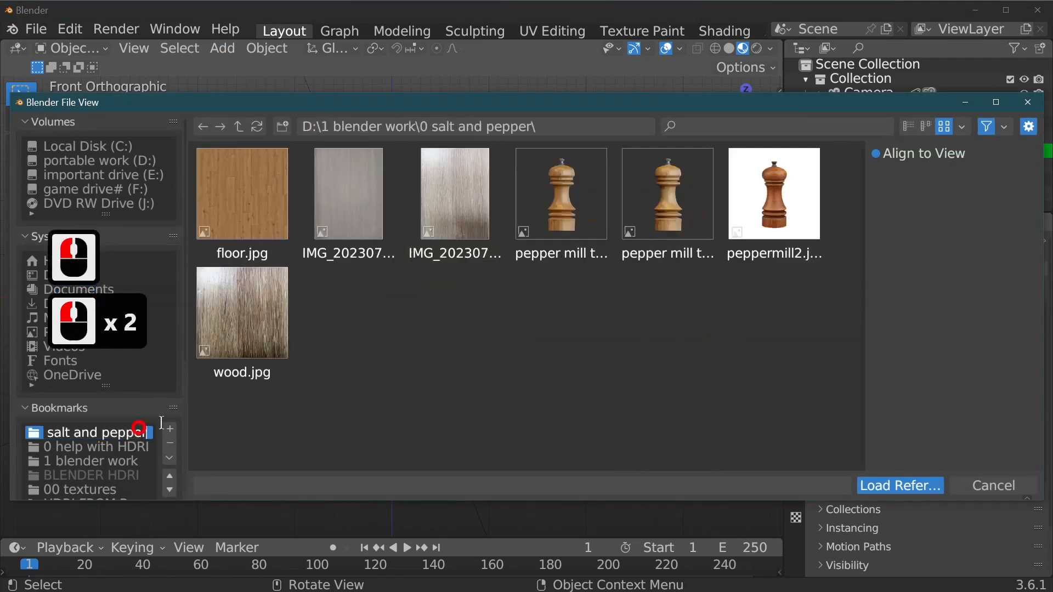
{"action": "double_click", "coordinate": [680, 208]}
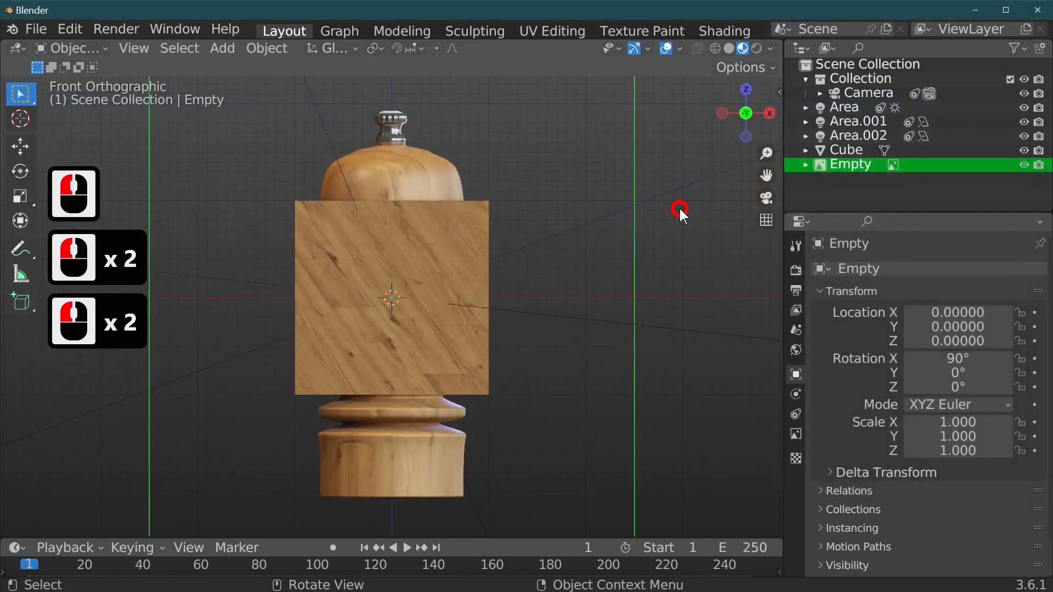
Move the pepper mill reference image about 2.69 along the Y axis so it stands behind the cube.
{"action": "middle_click_drag", "start_coordinate": [567, 182], "coordinate": [477, 277]}
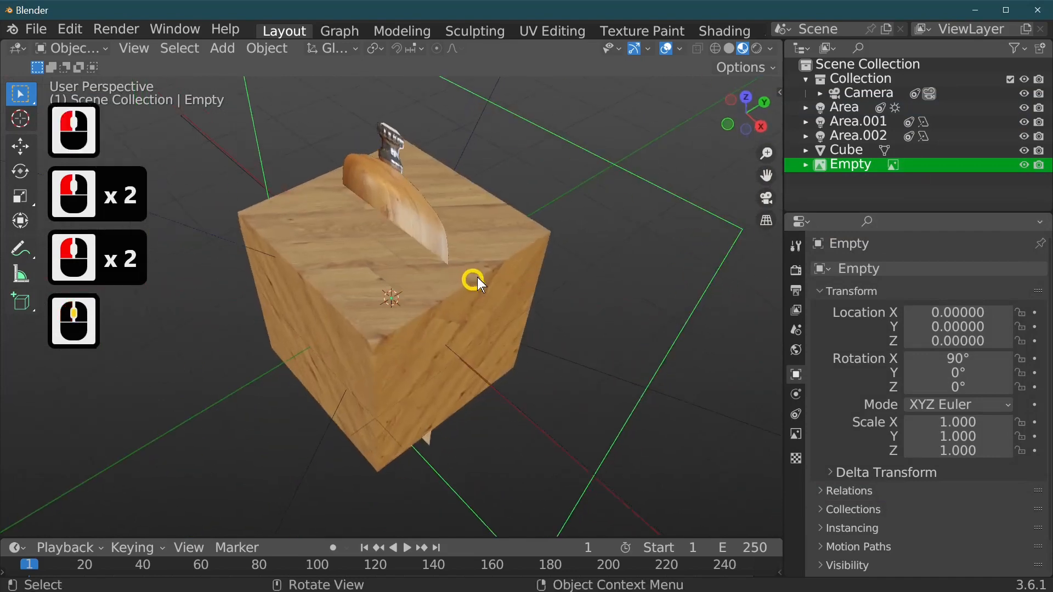
{"action": "scroll", "coordinate": [580, 324], "scroll_direction": "down", "scroll_amount": 3}
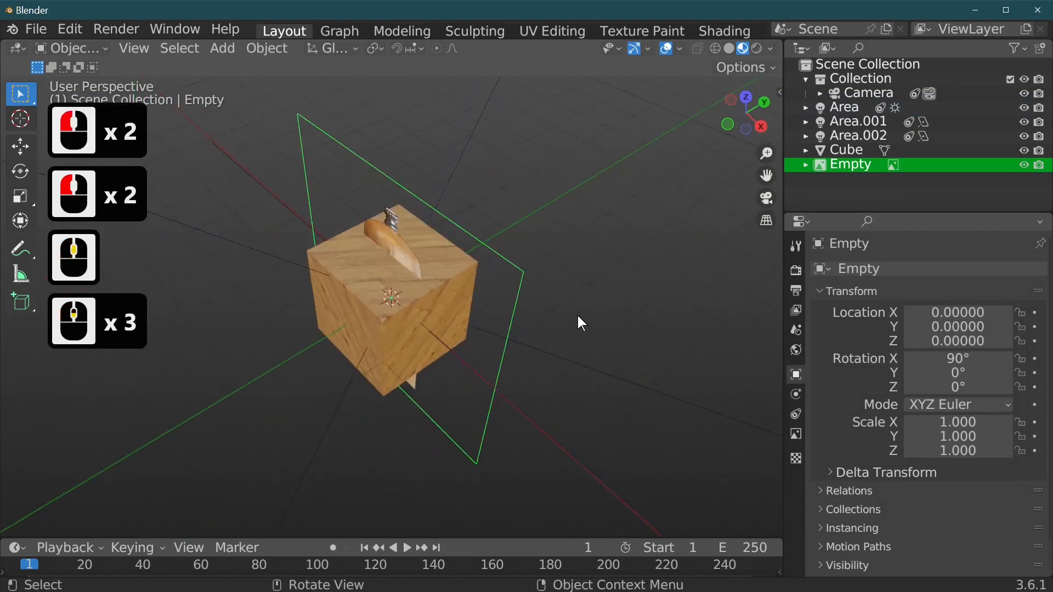
{"action": "key", "text": "g"}
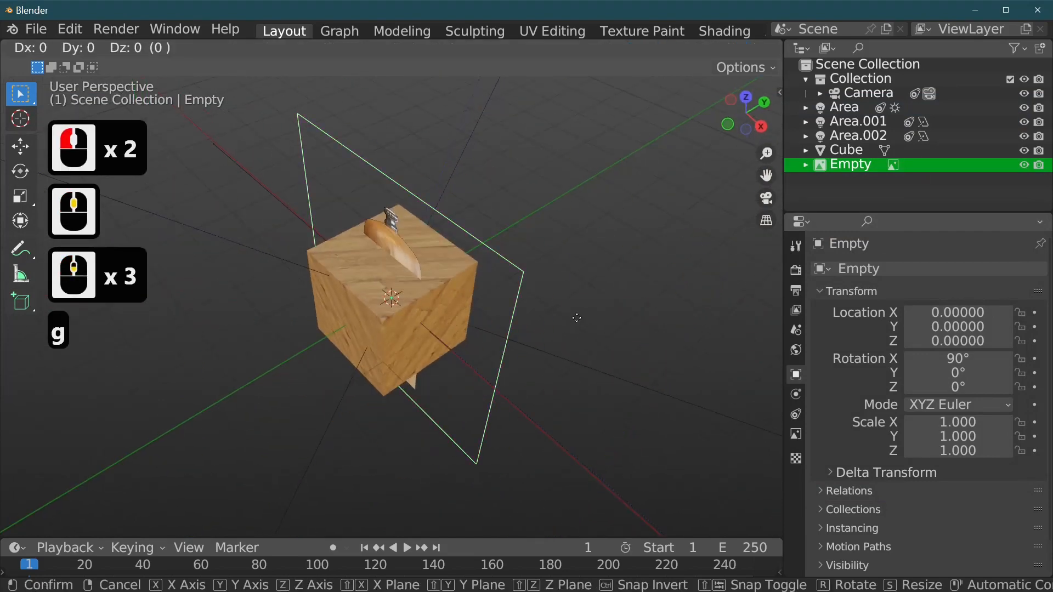
{"action": "key", "text": "y"}
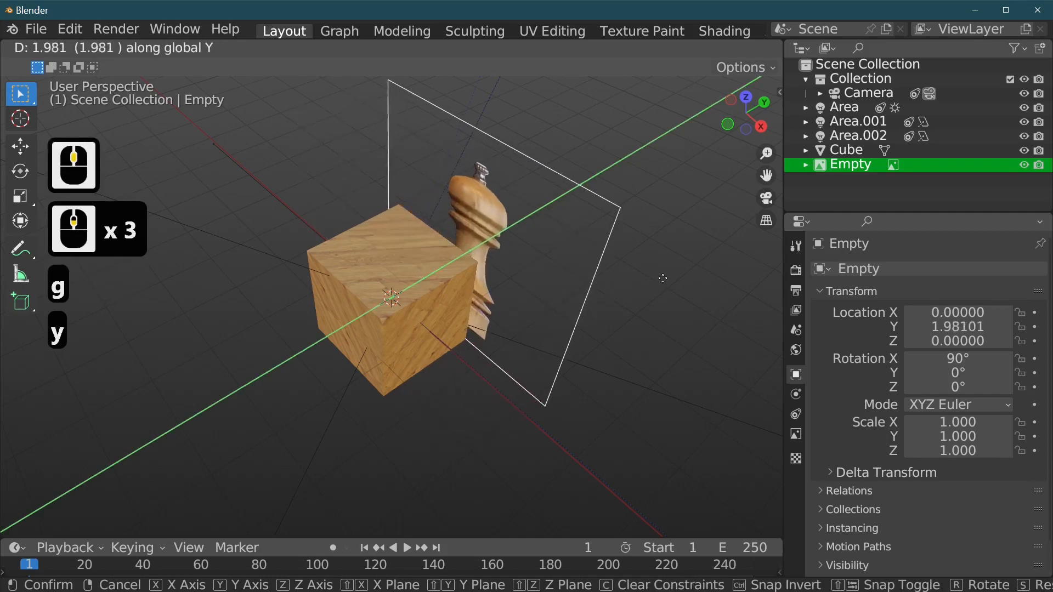
{"action": "left_click", "coordinate": [684, 261]}
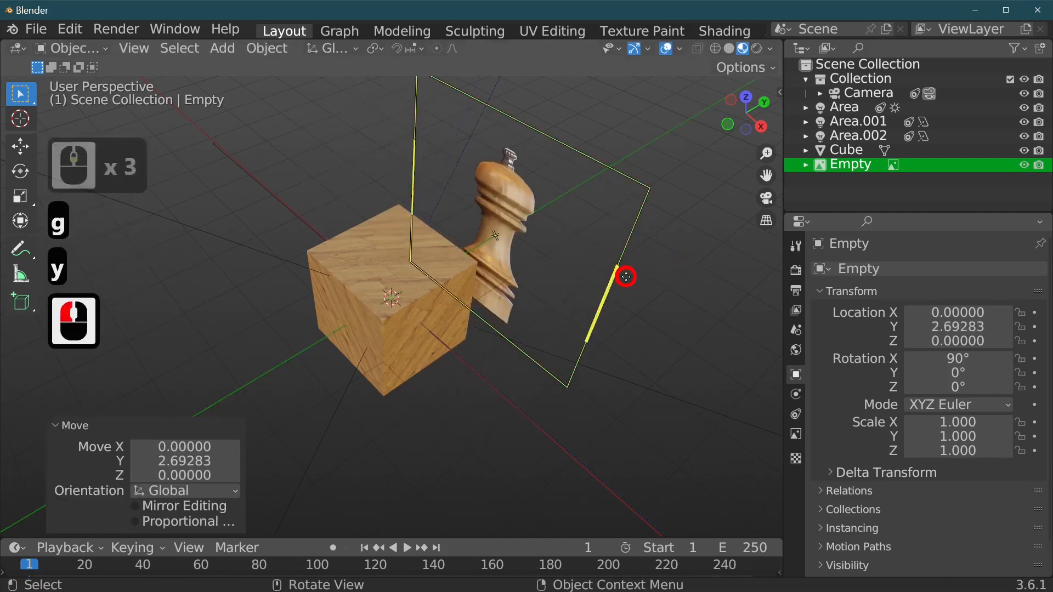
{"action": "middle_click_drag", "start_coordinate": [634, 285], "coordinate": [683, 221]}
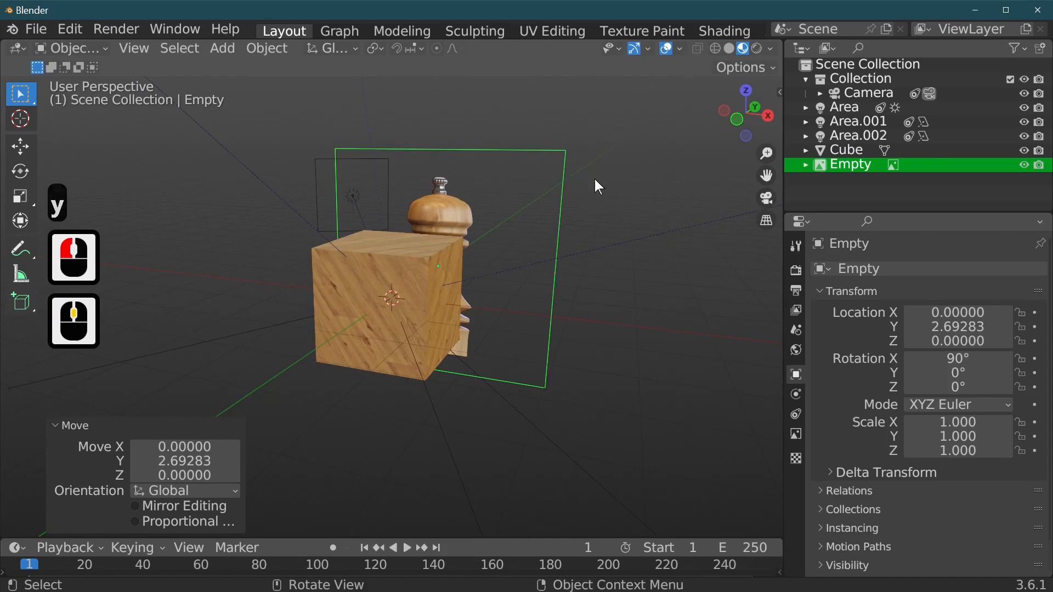
{"action": "mouse_move", "coordinate": [547, 257]}
{"action": "middle_mouse_down"}
{"action": "mouse_move", "coordinate": [476, 294]}
{"action": "mouse_move", "coordinate": [559, 259]}
{"action": "middle_mouse_up"}
Show the selectability toggles in the Outliner and make the reference image Empty unselectable.
{"action": "left_click", "coordinate": [447, 283]}
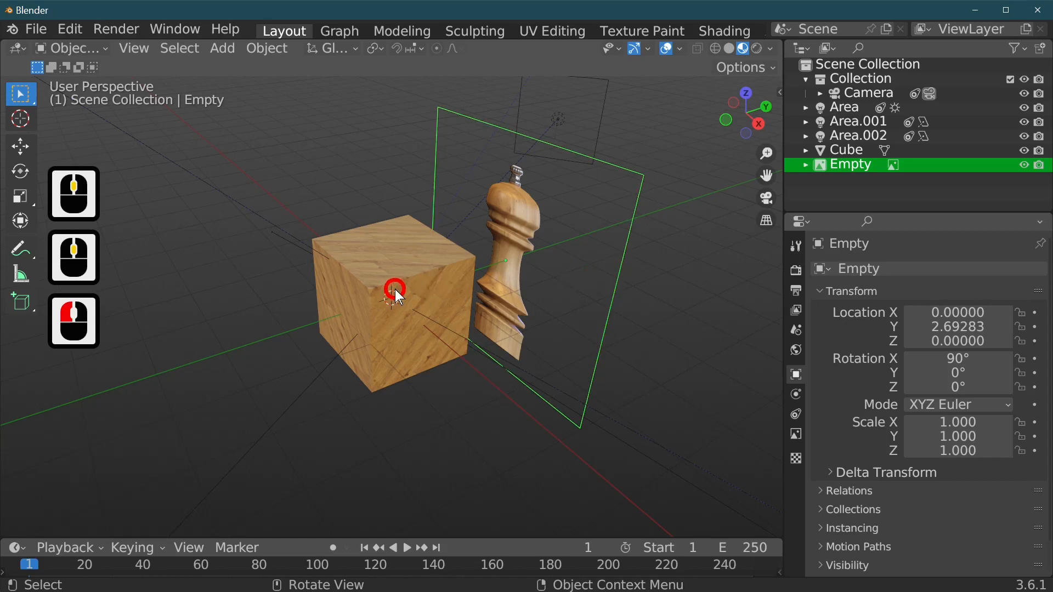
{"action": "left_click", "coordinate": [395, 290]}
{"action": "left_click", "coordinate": [552, 254]}
{"action": "left_click", "coordinate": [624, 252]}
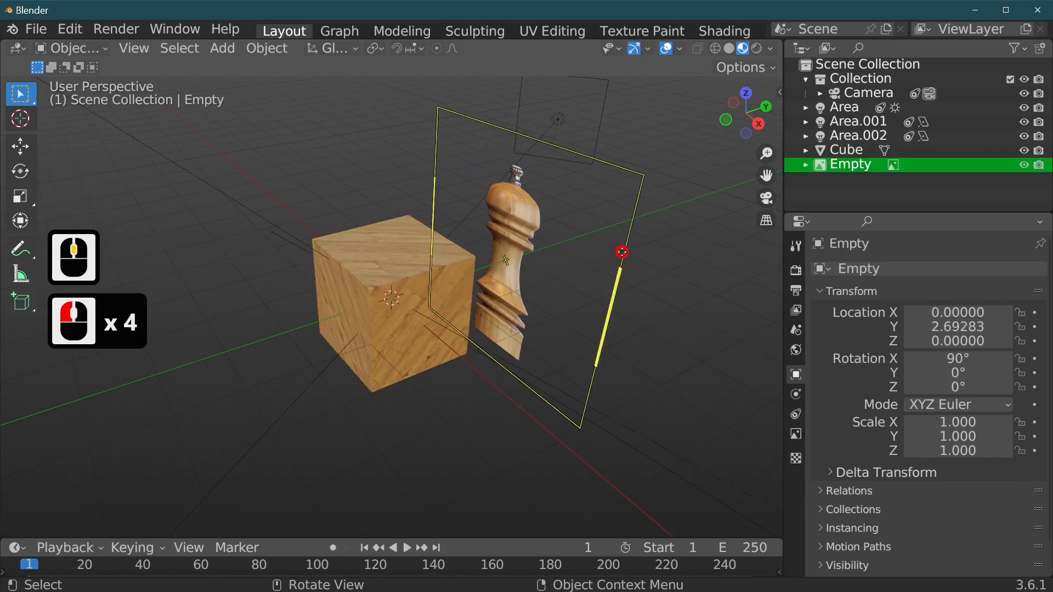
{"action": "left_click", "coordinate": [1009, 47]}
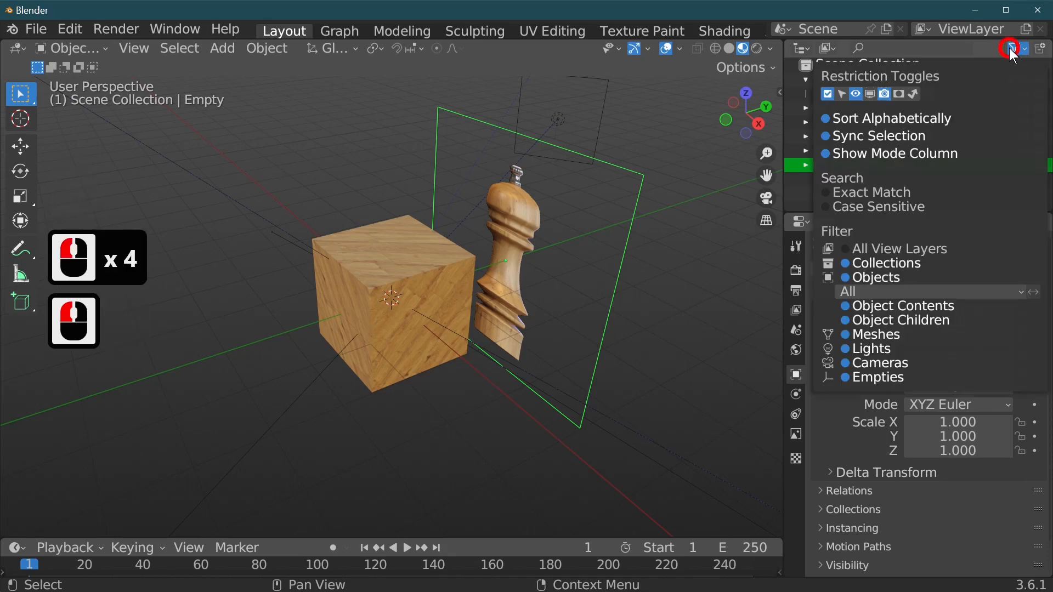
{"action": "left_click", "coordinate": [843, 94]}
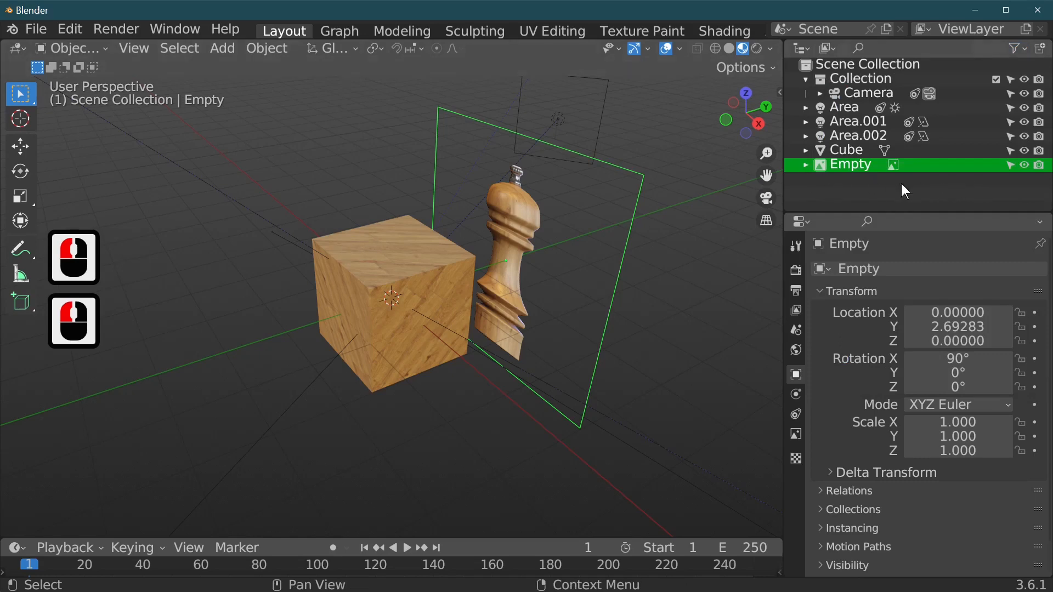
{"action": "left_click", "coordinate": [1010, 165]}
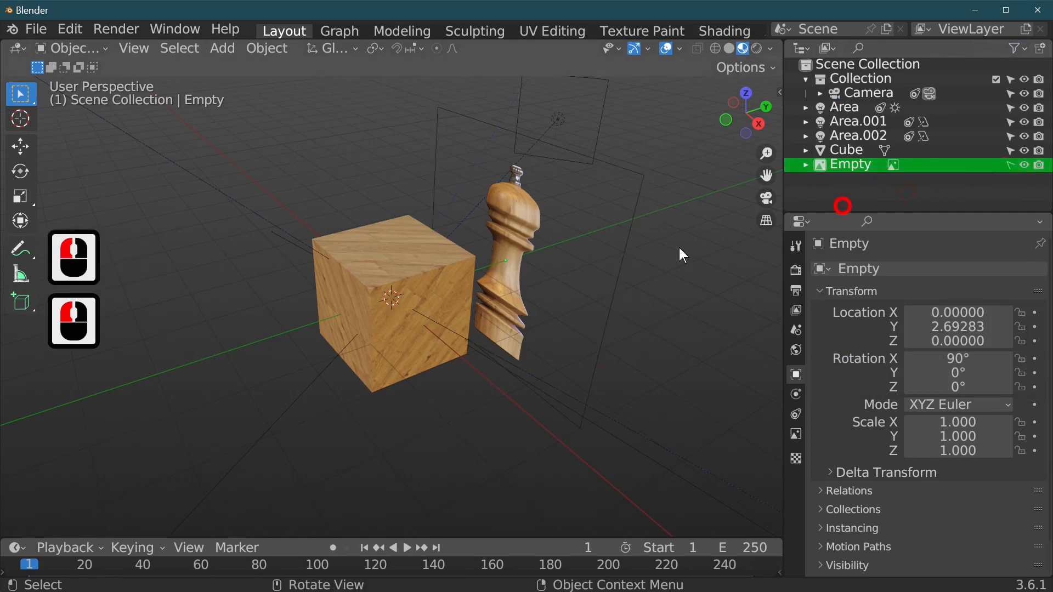
{"action": "left_click", "coordinate": [559, 241]}
Make the lights Area, Area.001 and Area.002 unselectable in the Outliner.
{"action": "left_click", "coordinate": [583, 129]}
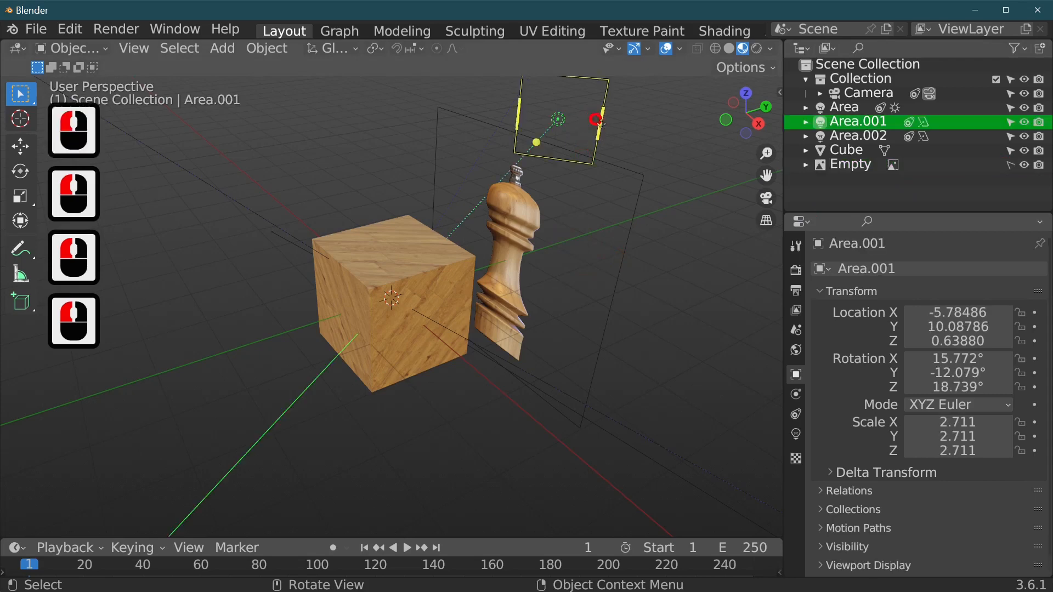
{"action": "left_click", "coordinate": [1009, 121]}
{"action": "left_click", "coordinate": [1010, 108]}
{"action": "left_click", "coordinate": [1011, 138]}
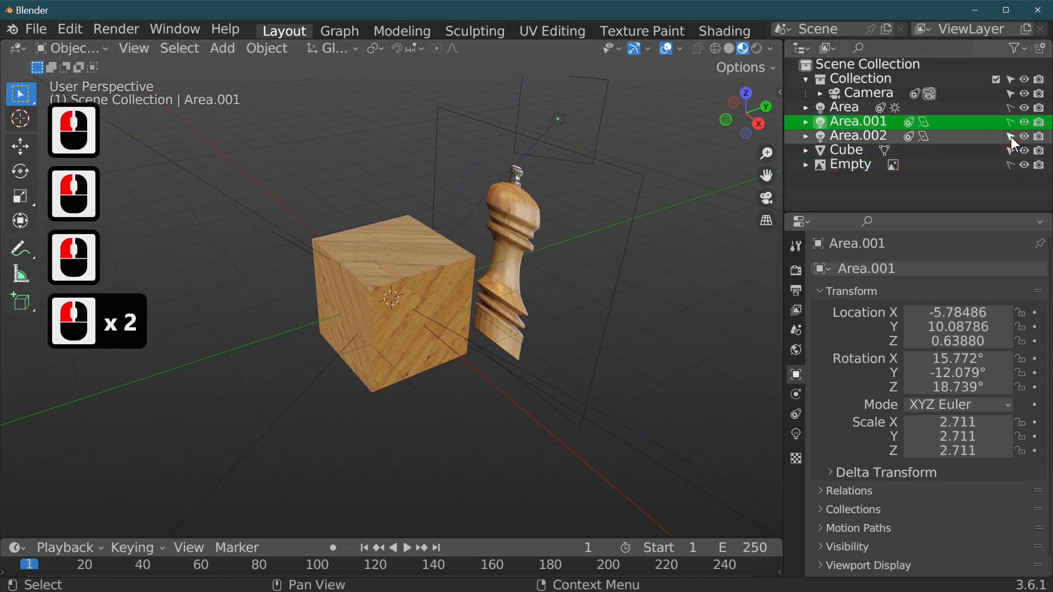
Test viewport selection on the cube and around the reference image from several angles, finishing with the cube selected.
{"action": "left_click", "coordinate": [559, 234]}
{"action": "left_click", "coordinate": [415, 318]}
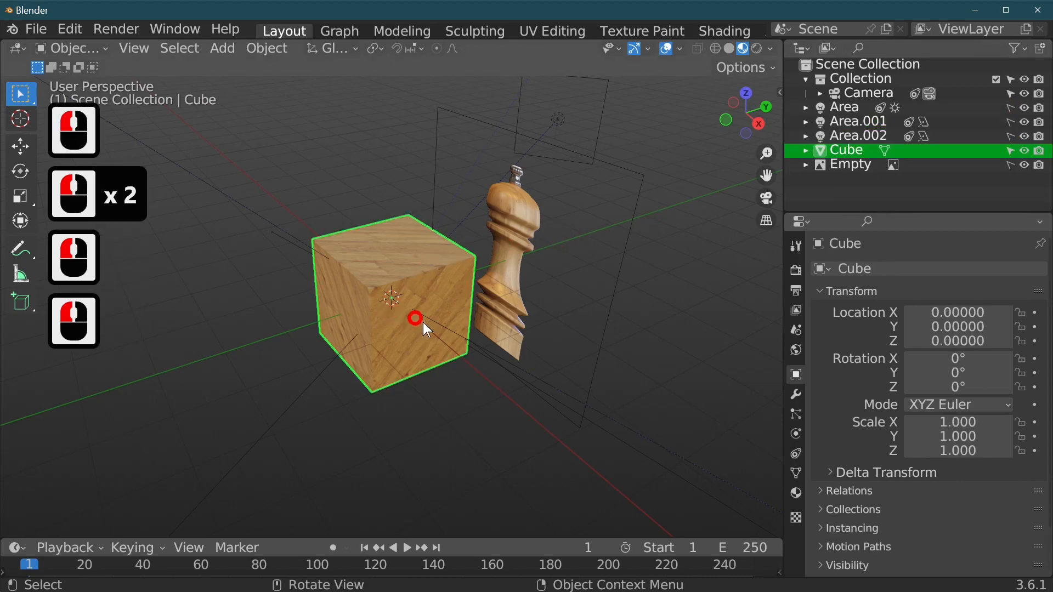
{"action": "middle_click_drag", "start_coordinate": [423, 322], "coordinate": [571, 298]}
{"action": "left_click", "coordinate": [483, 310]}
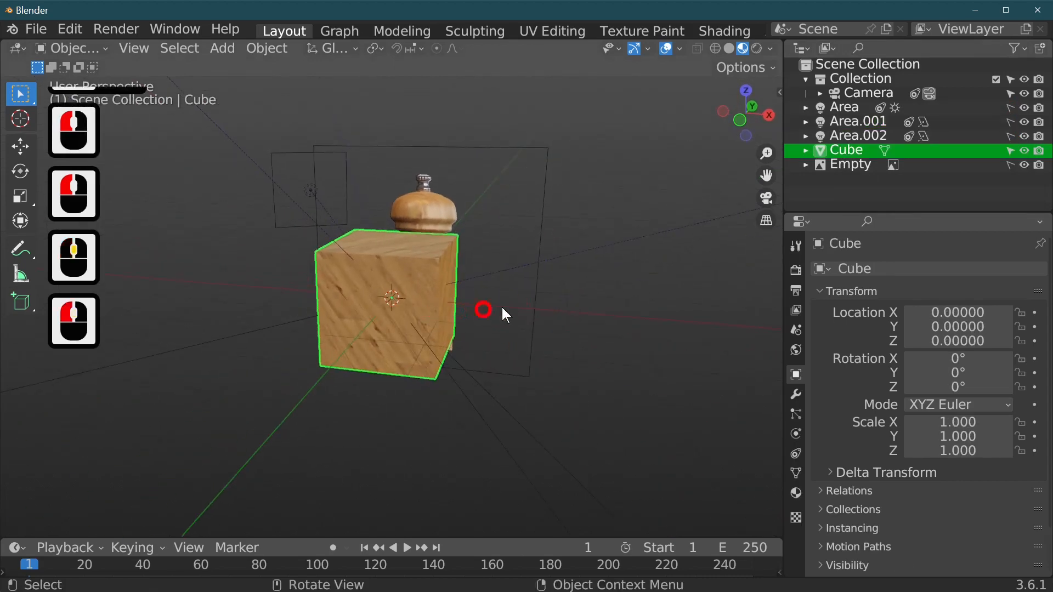
{"action": "middle_click_drag", "start_coordinate": [505, 315], "coordinate": [477, 282]}
{"action": "left_click", "coordinate": [512, 238]}
{"action": "left_click", "coordinate": [535, 276]}
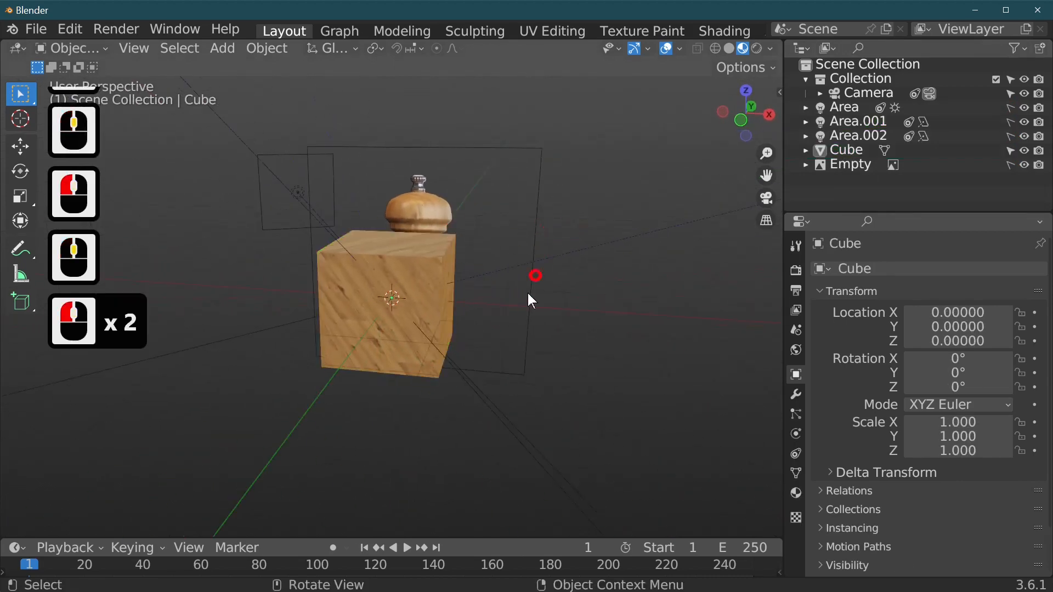
{"action": "left_click", "coordinate": [401, 300]}
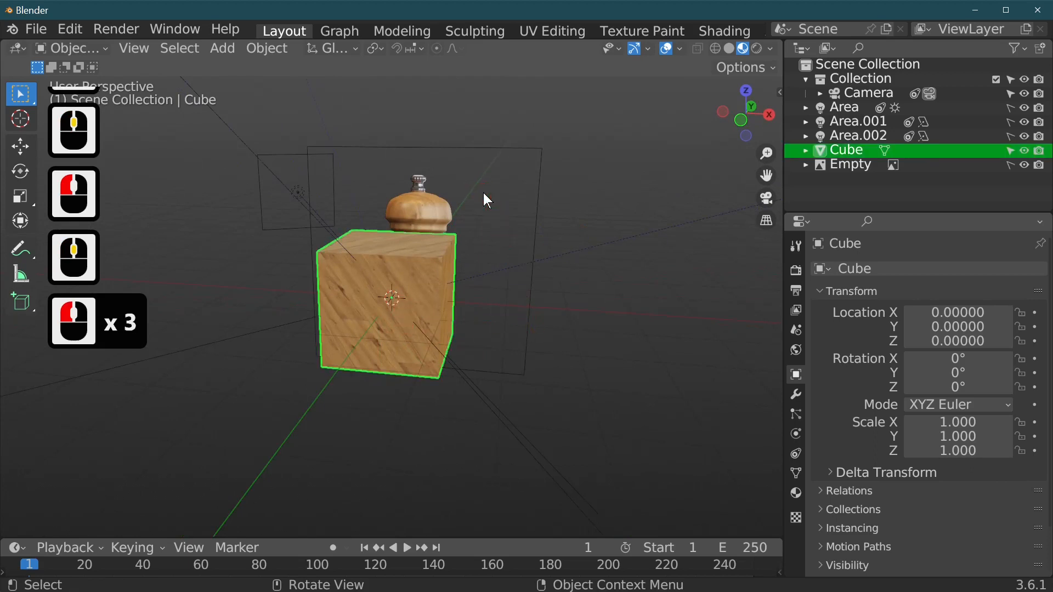
Return to the front view and add a Subdivision Surface modifier to the cube.
{"action": "key", "text": "KP_1"}
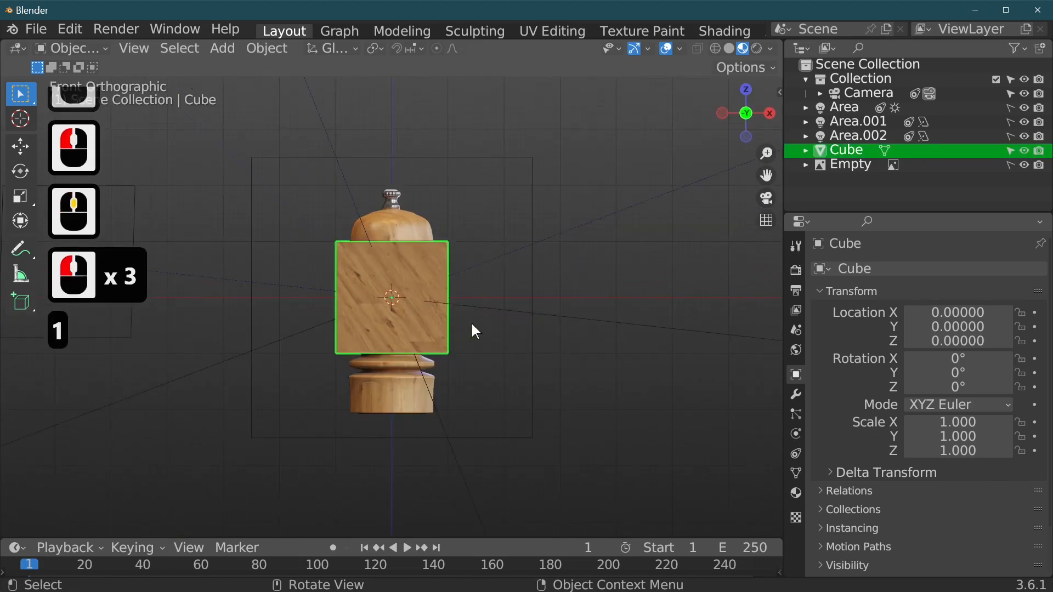
{"action": "scroll", "coordinate": [491, 311], "scroll_direction": "up", "scroll_amount": 1}
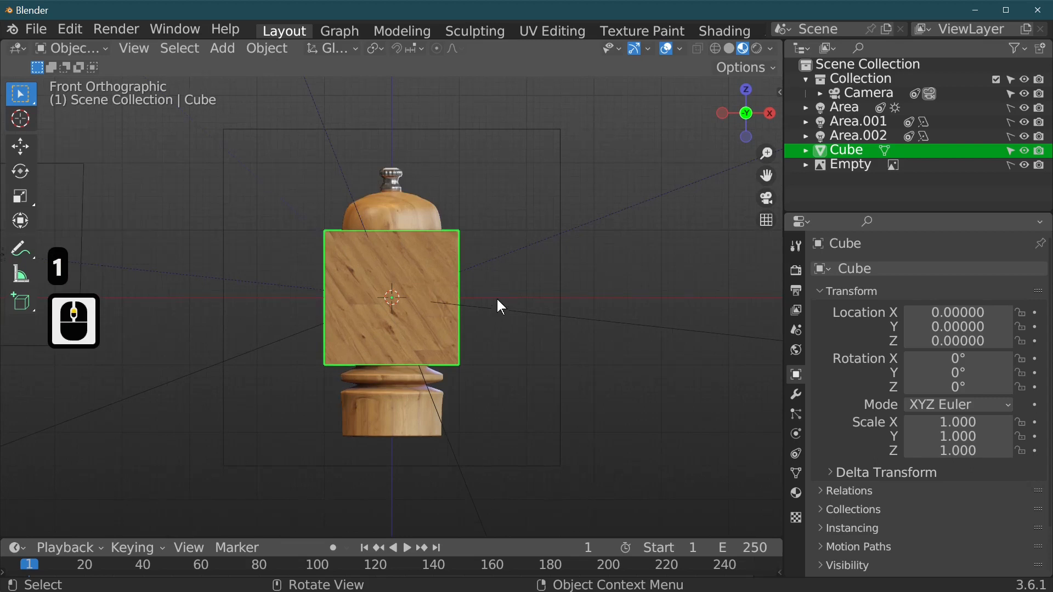
{"action": "left_click", "coordinate": [796, 395]}
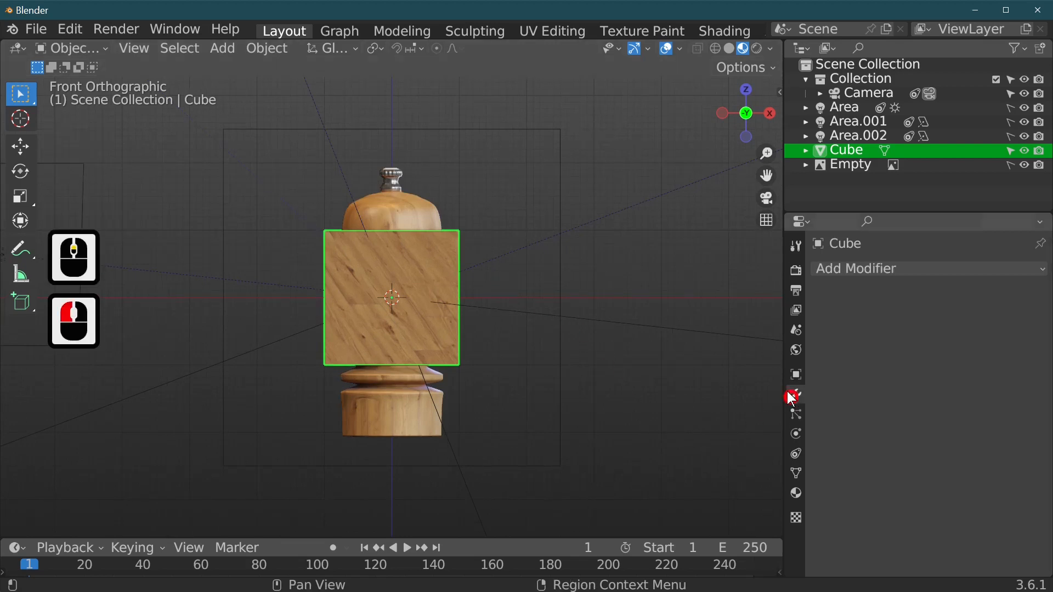
{"action": "left_click", "coordinate": [894, 268]}
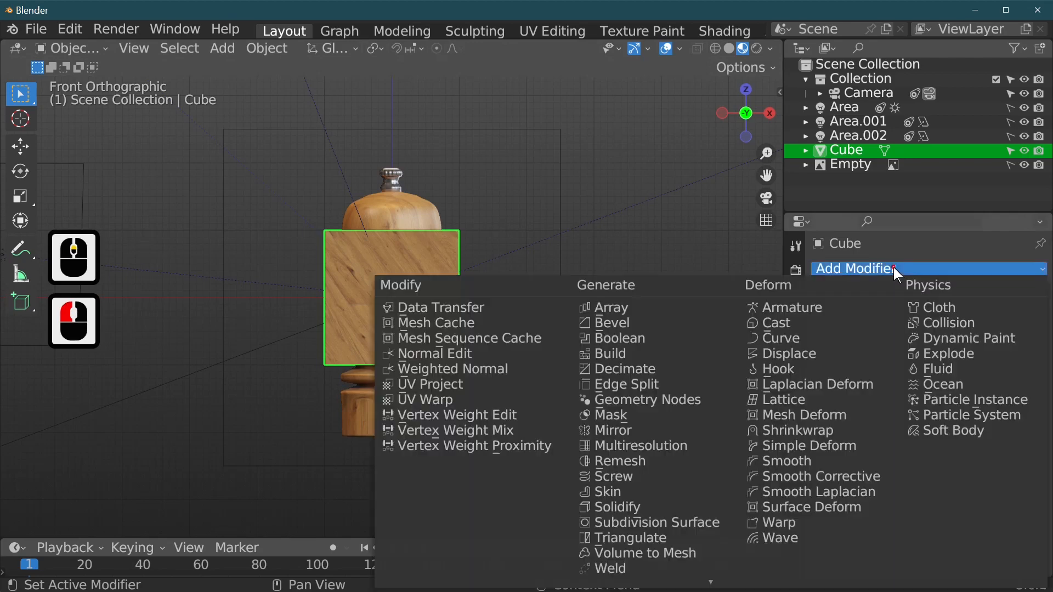
{"action": "left_click", "coordinate": [688, 522]}
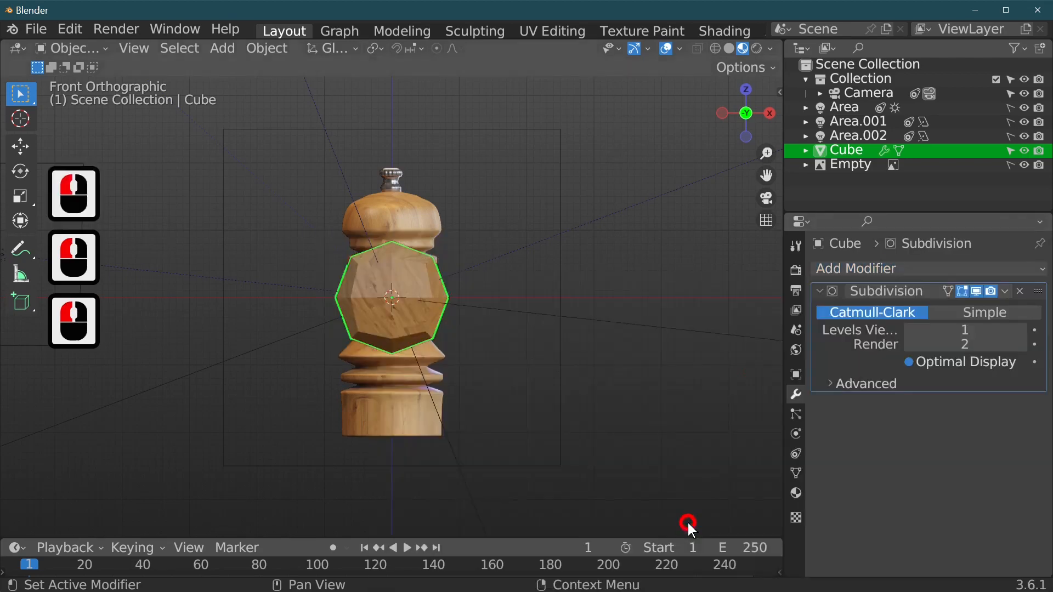
Set the Subdivision modifier's viewport levels to 3 and its render levels to 5.
{"action": "left_click", "coordinate": [1021, 330]}
{"action": "left_click", "coordinate": [1021, 330]}
{"action": "left_click", "coordinate": [1021, 330]}
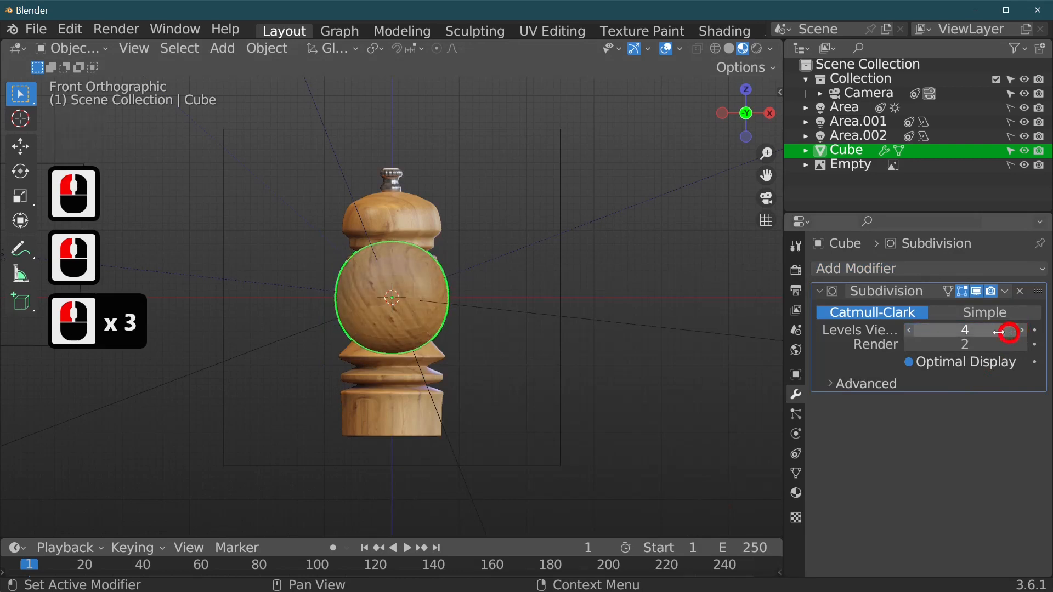
{"action": "left_click", "coordinate": [913, 332]}
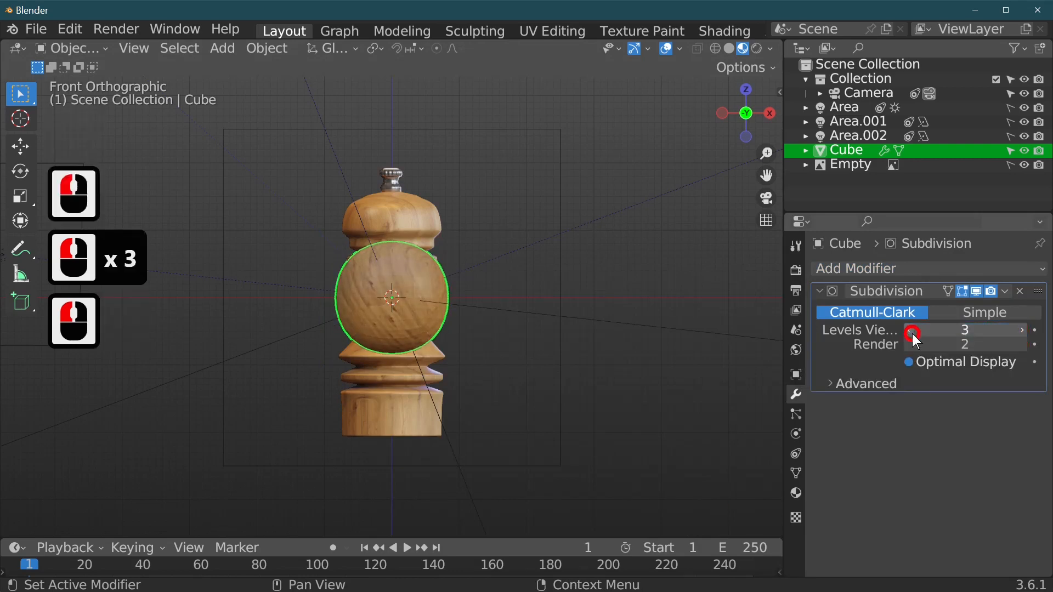
{"action": "left_click", "coordinate": [1022, 345]}
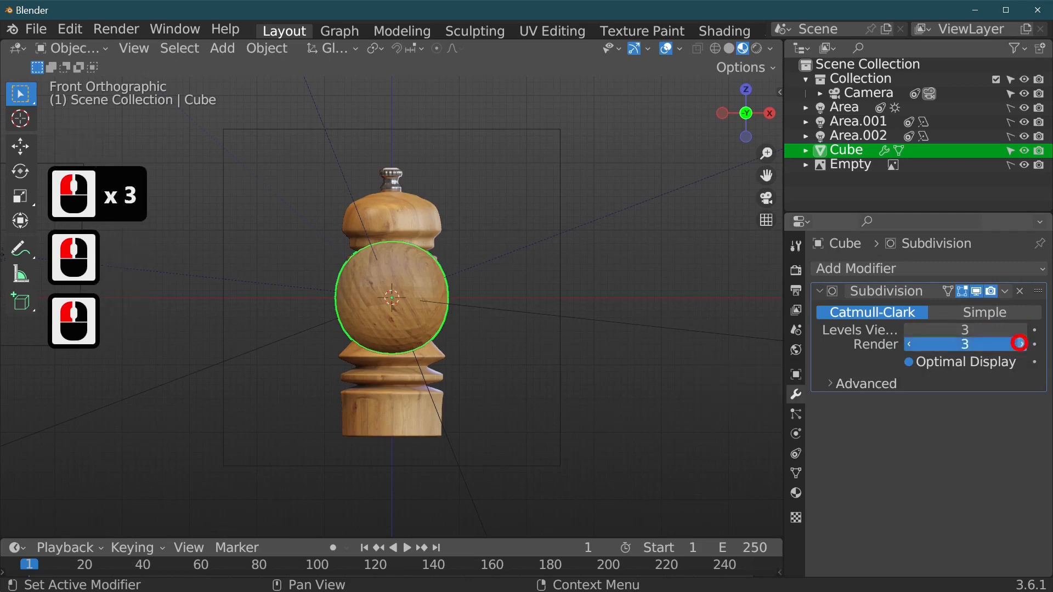
{"action": "left_click", "coordinate": [1021, 345]}
{"action": "left_click", "coordinate": [1022, 345]}
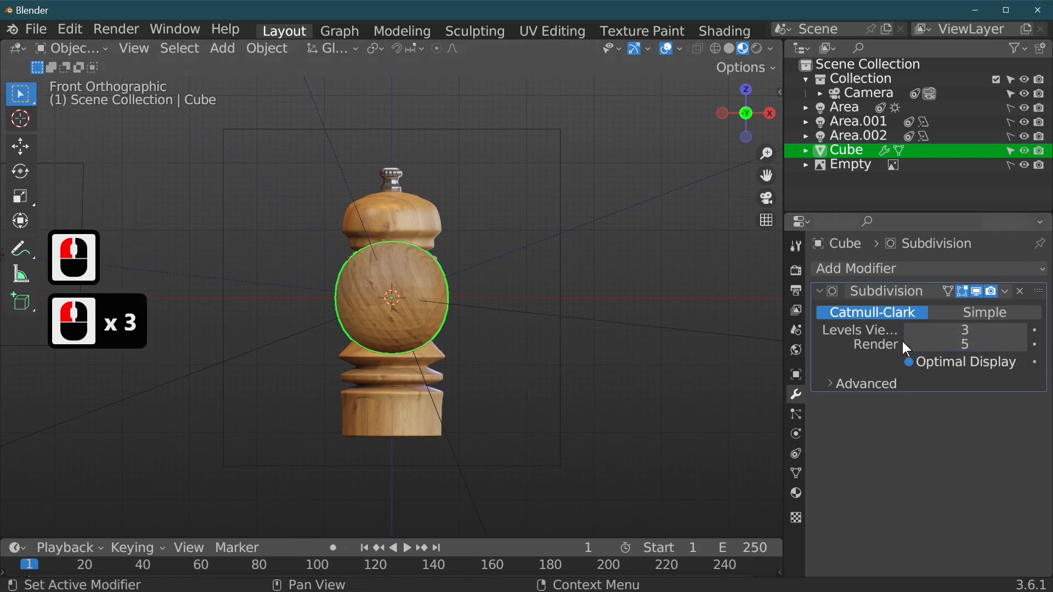
Apply Shade Smooth to the subdivided cube.
{"action": "right_click", "coordinate": [416, 308]}
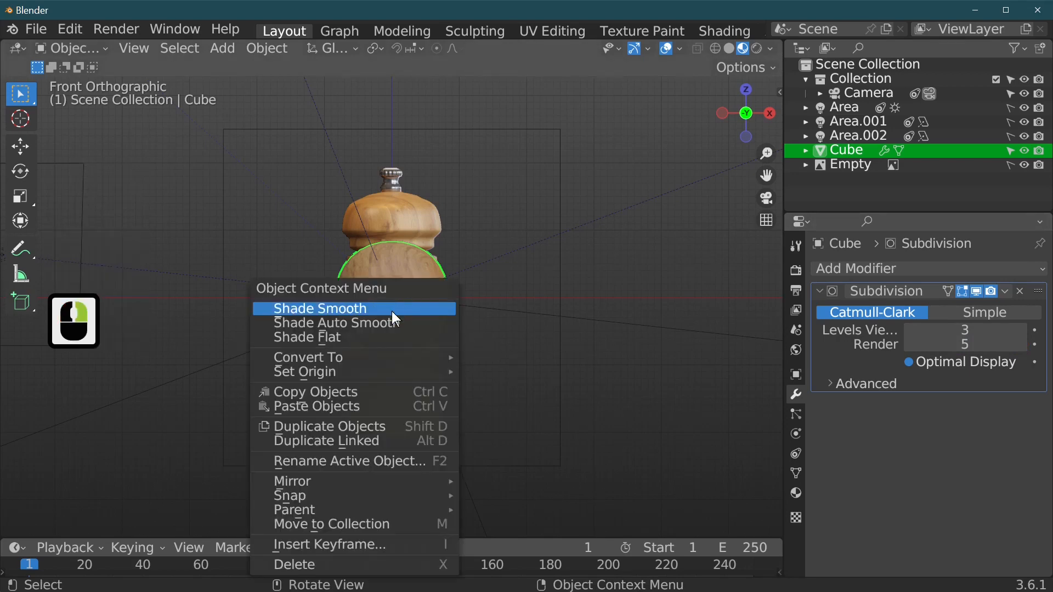
{"action": "left_click", "coordinate": [391, 309]}
{"action": "scroll", "coordinate": [439, 324], "scroll_direction": "up", "scroll_amount": 5}
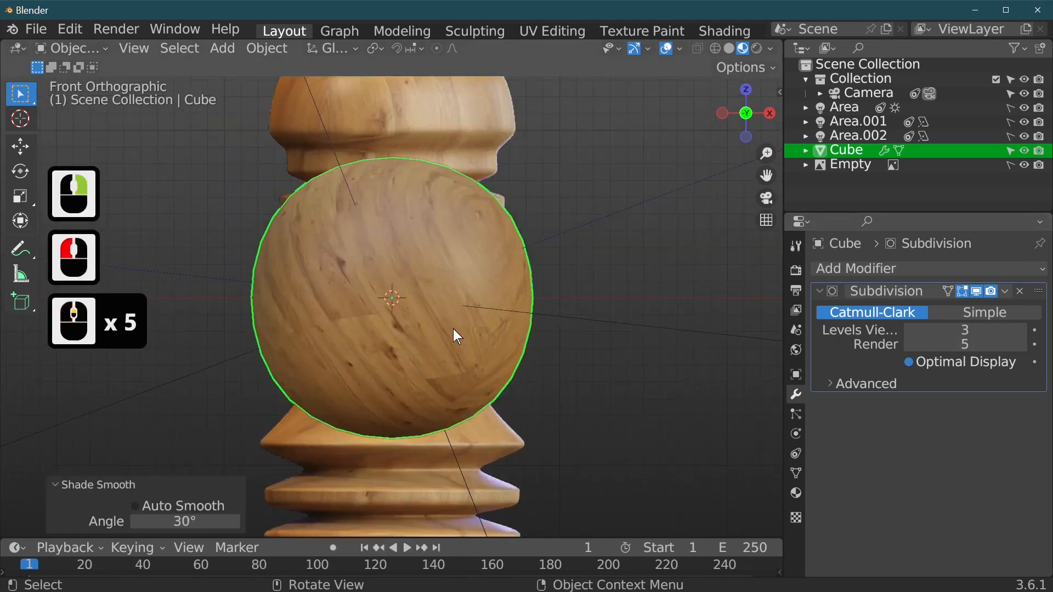
{"action": "left_click", "coordinate": [539, 363]}
{"action": "scroll", "coordinate": [541, 362], "scroll_direction": "down", "scroll_amount": 3}
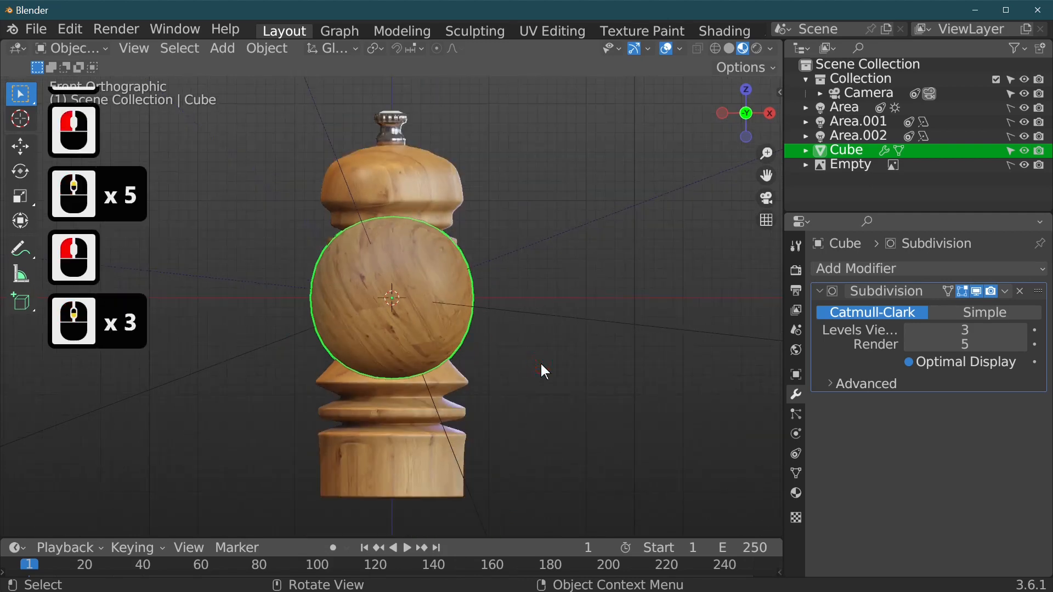
In Edit Mode, stretch the whole cube mesh along the Z axis by a factor of about 1.96.
{"action": "key", "text": "Tab"}
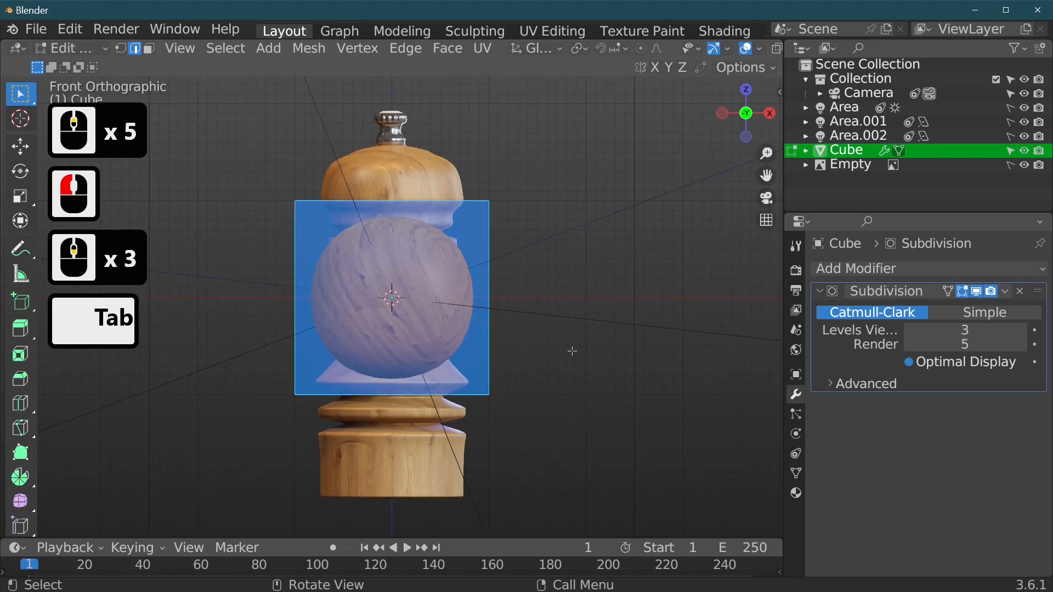
{"action": "key", "text": "Tab"}
{"action": "key", "text": "Tab"}
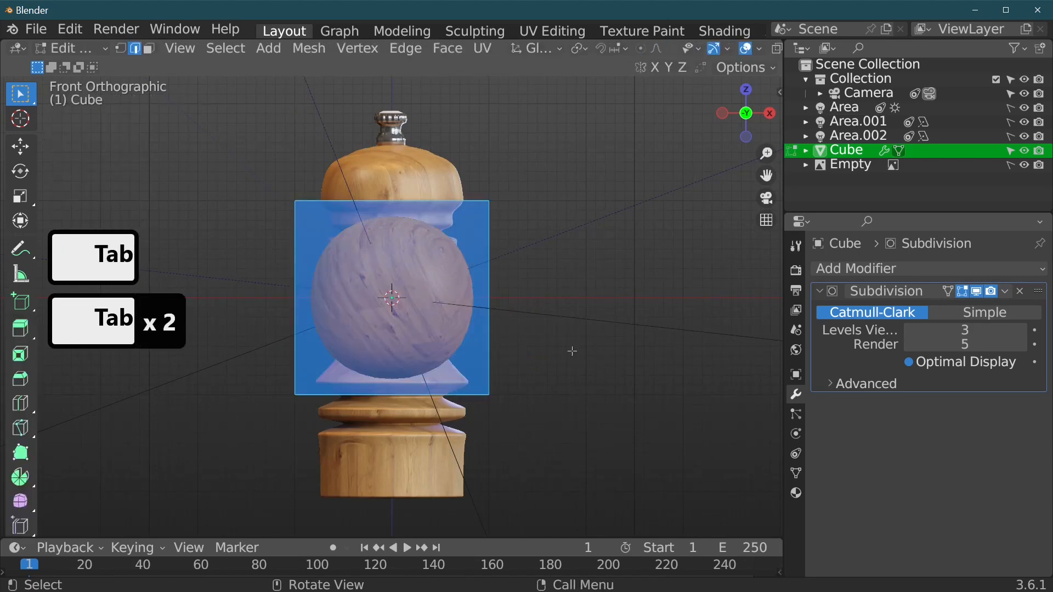
{"action": "key", "text": "s"}
{"action": "key", "text": "z"}
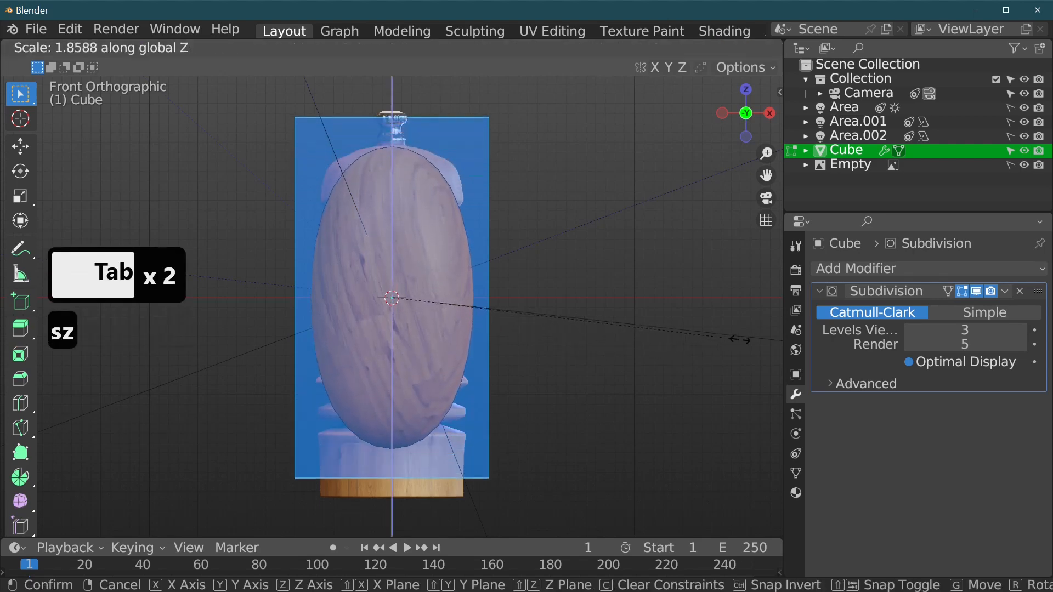
{"action": "left_click", "coordinate": [759, 338]}
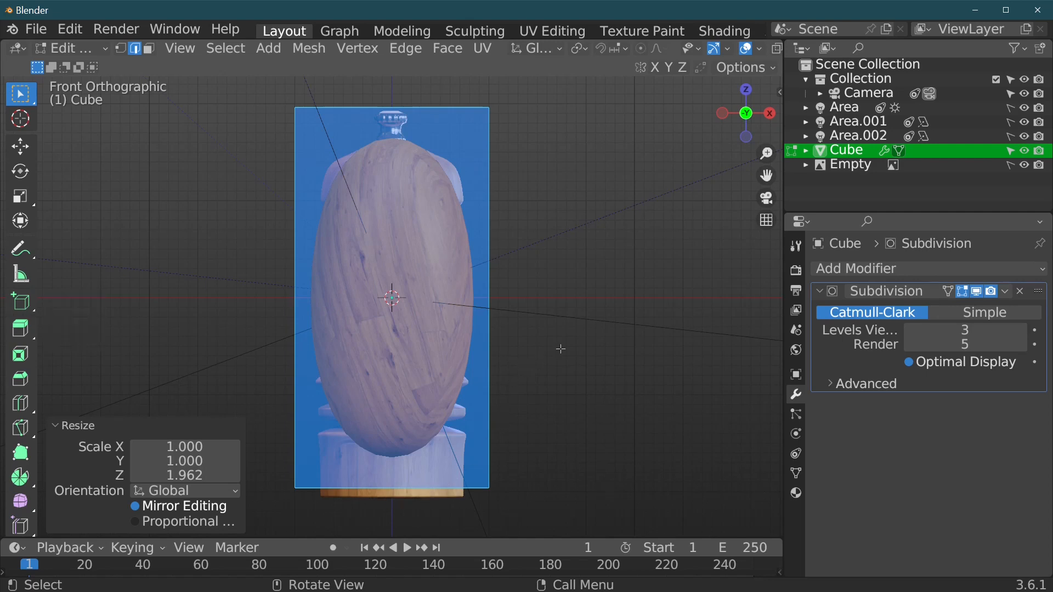
Fit the whole mesh to the reference body: scale it by about 0.935, lower it about 0.249 along Z, and scale it by about 0.977.
{"action": "key", "text": "s"}
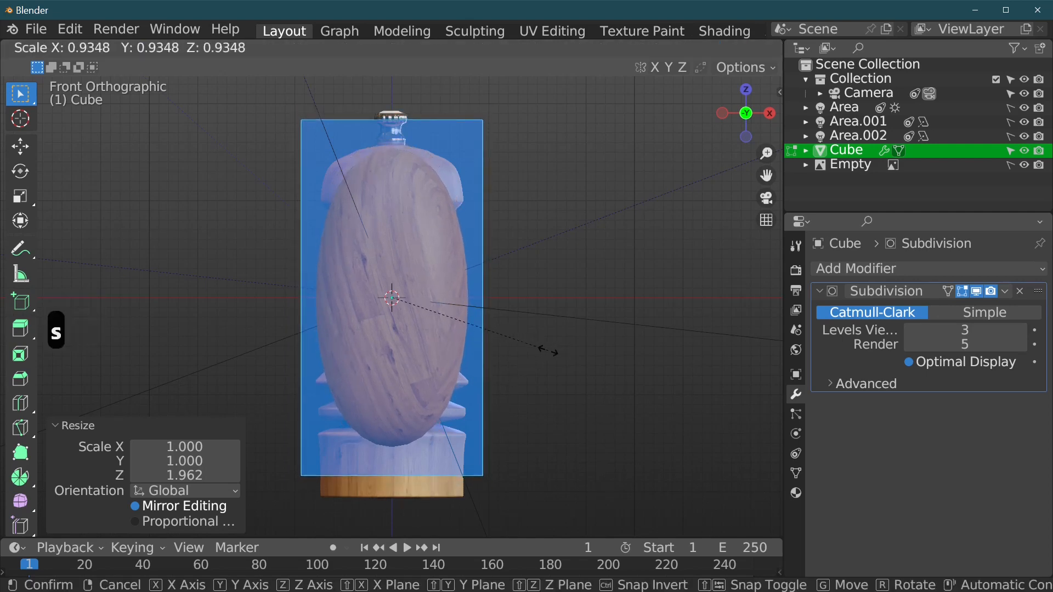
{"action": "left_click", "coordinate": [549, 351]}
{"action": "key", "text": "g"}
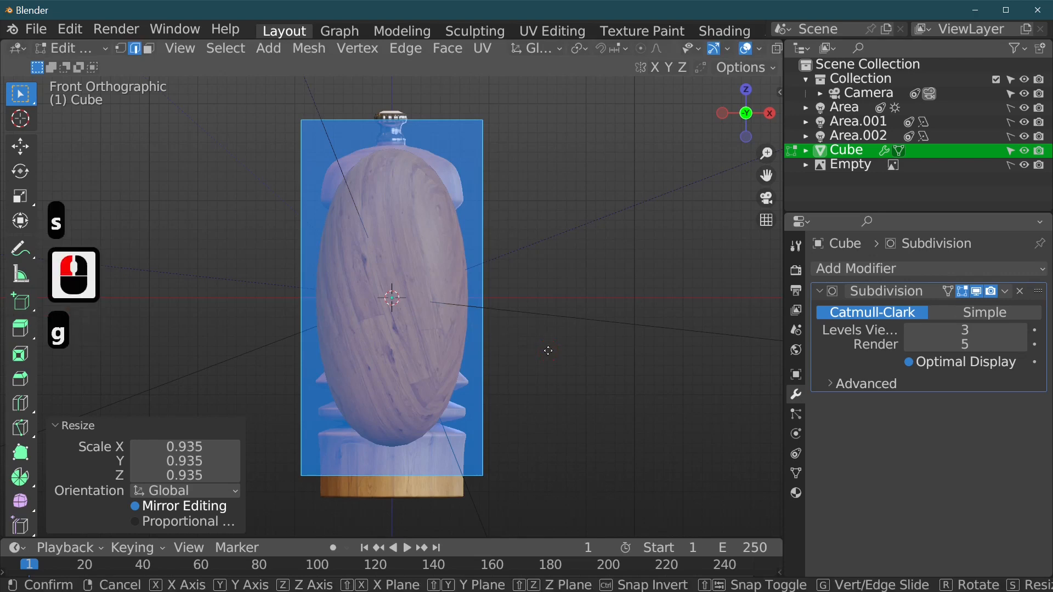
{"action": "key", "text": "z"}
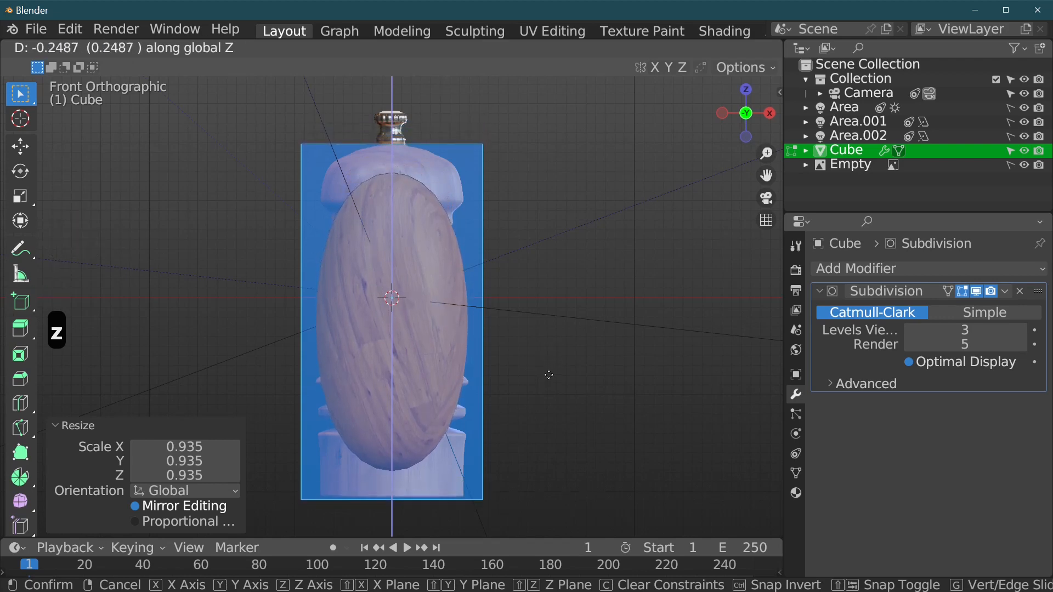
{"action": "left_click", "coordinate": [549, 375]}
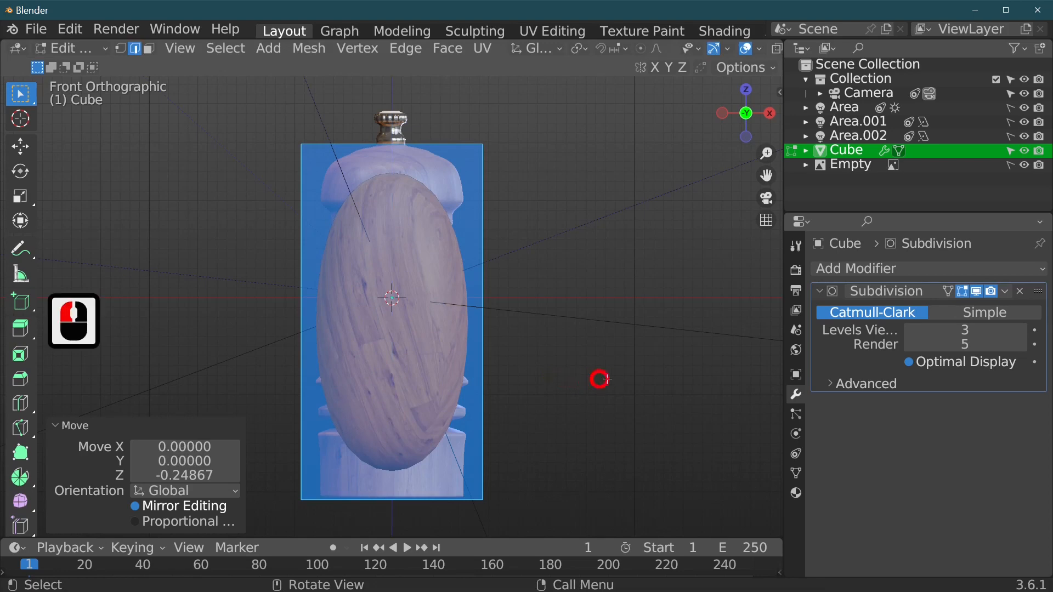
{"action": "key", "text": "s"}
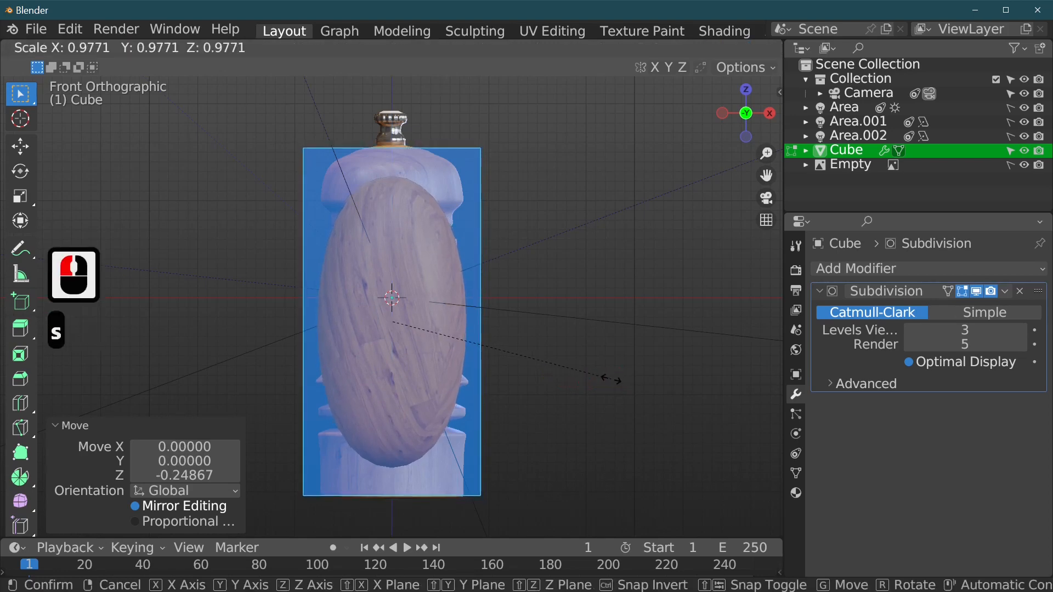
{"action": "left_click", "coordinate": [609, 381]}
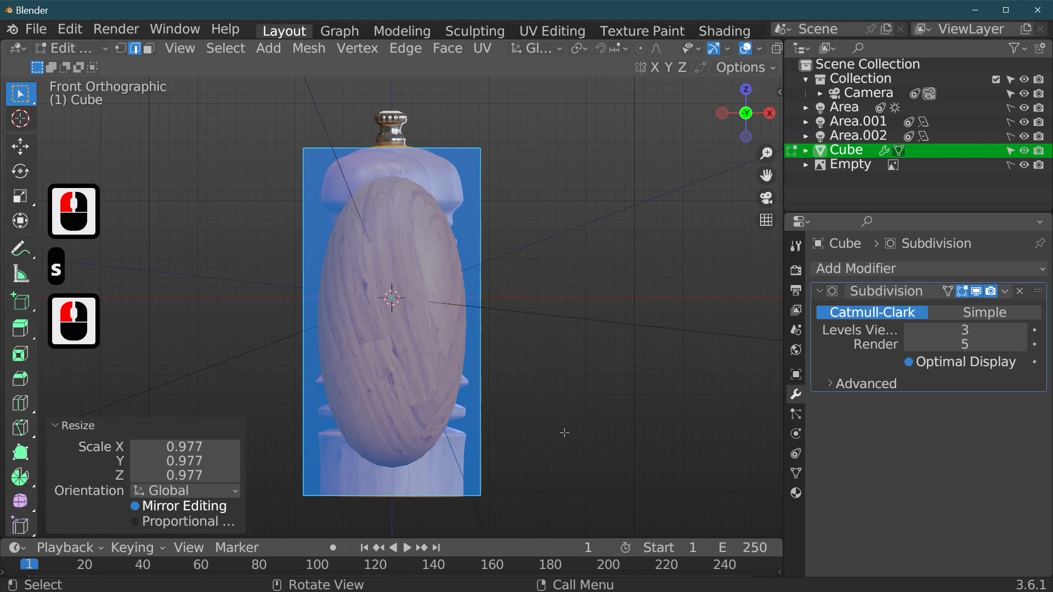
Switch to face selection and scale the cube's top face by about 0.163 to match the metal knob's base.
{"action": "middle_click_drag", "start_coordinate": [545, 261], "coordinate": [548, 320]}
{"action": "key", "text": "Tab"}
{"action": "key", "text": "Tab"}
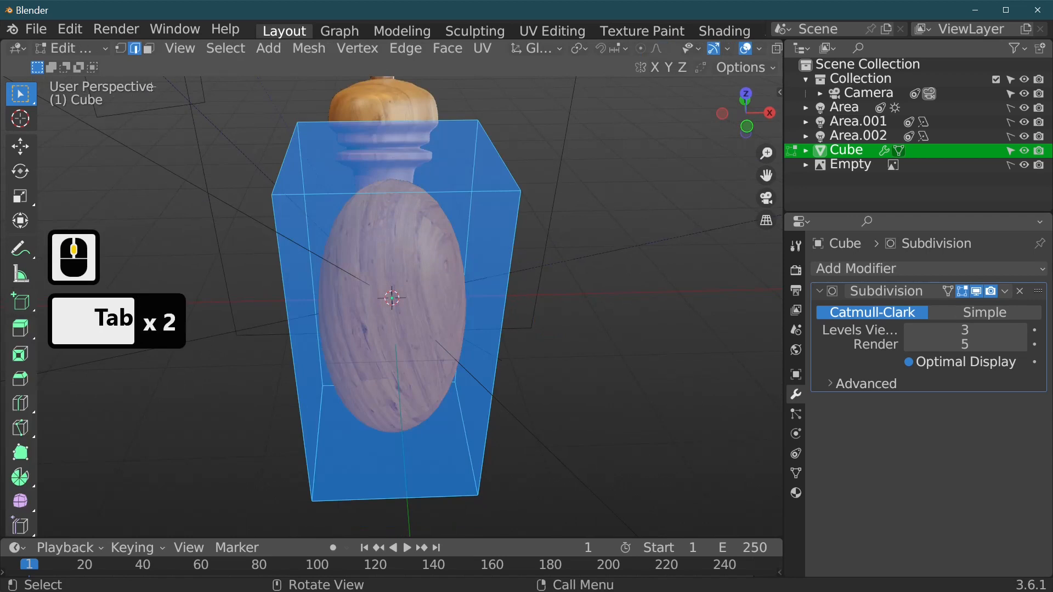
{"action": "left_click", "coordinate": [147, 49]}
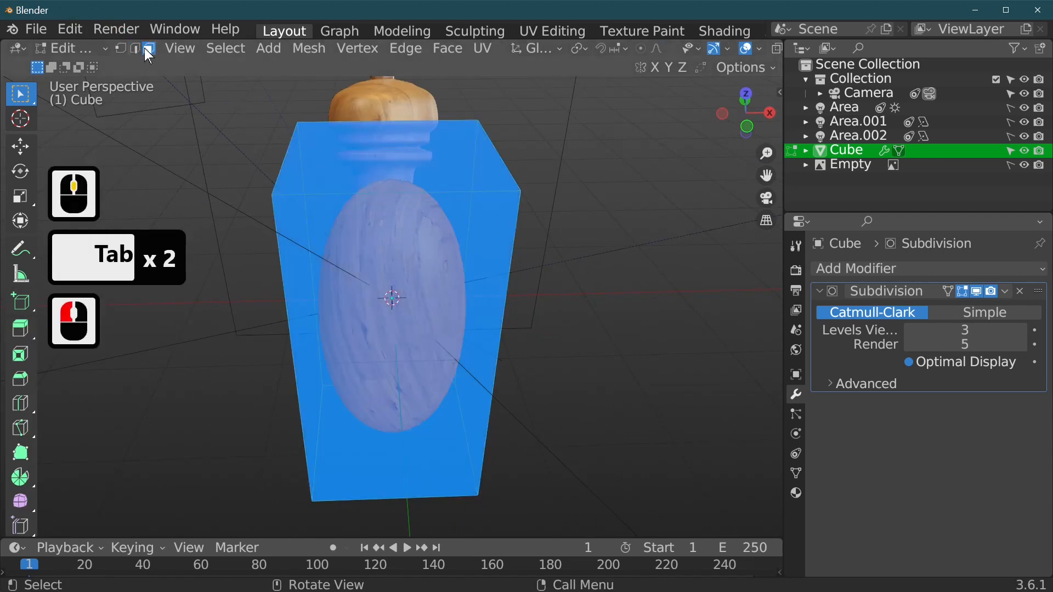
{"action": "left_click", "coordinate": [148, 48]}
{"action": "left_click", "coordinate": [405, 163]}
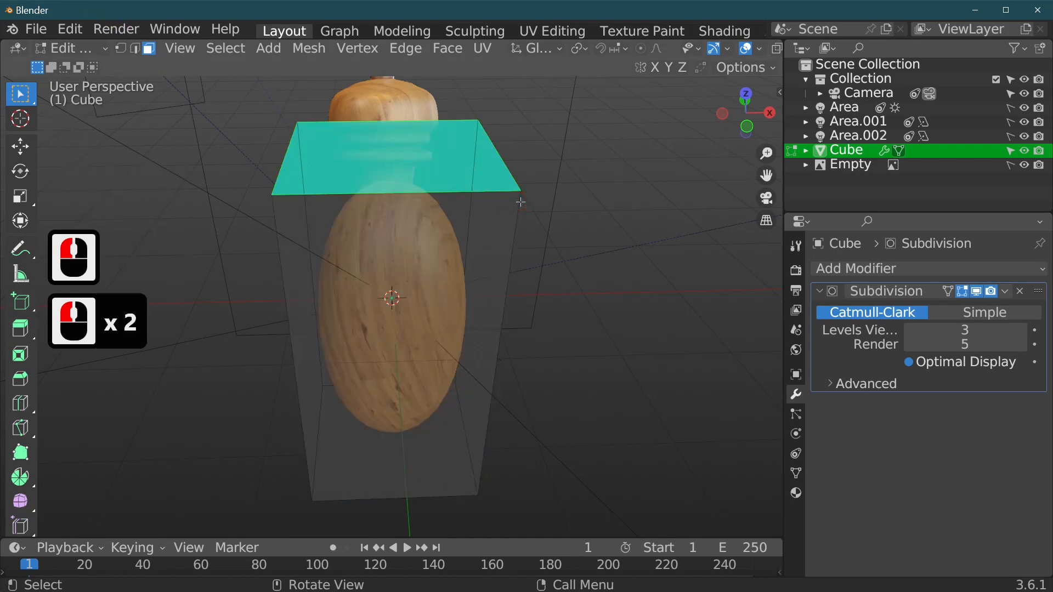
{"action": "key", "text": "KP_1"}
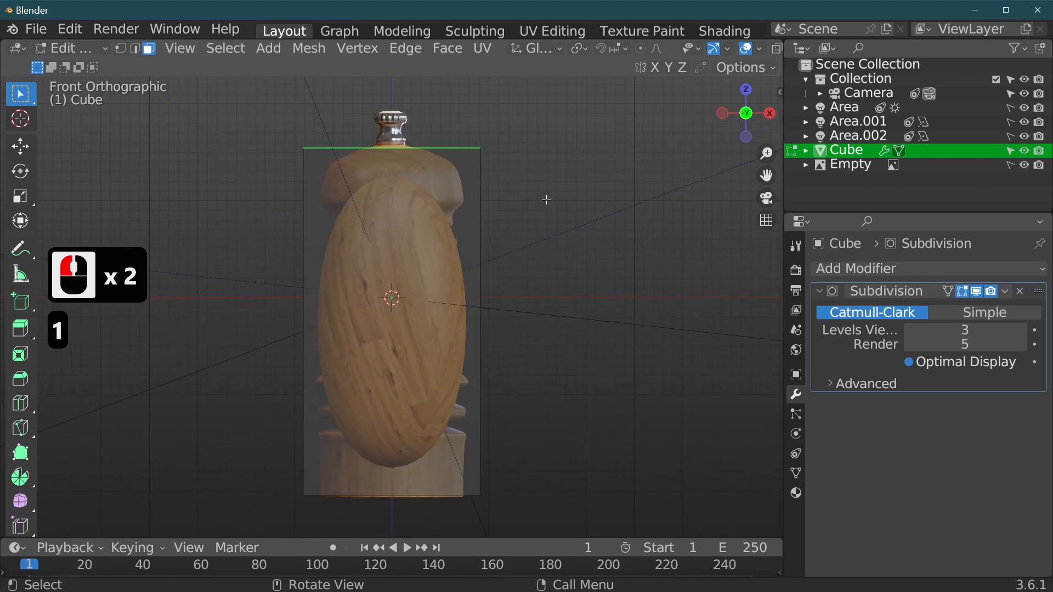
{"action": "key", "text": "s"}
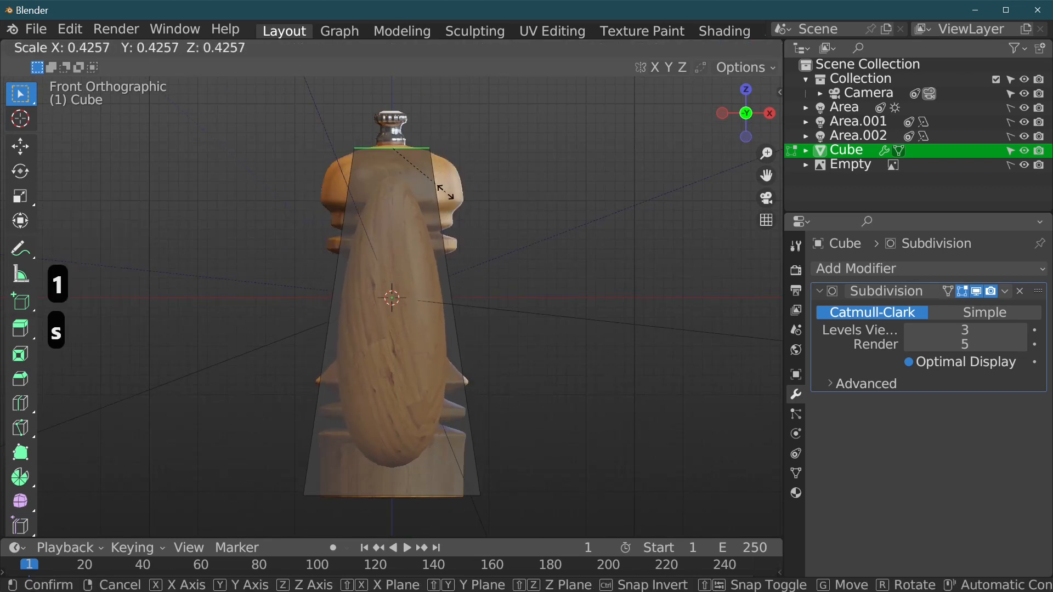
{"action": "left_click", "coordinate": [409, 168]}
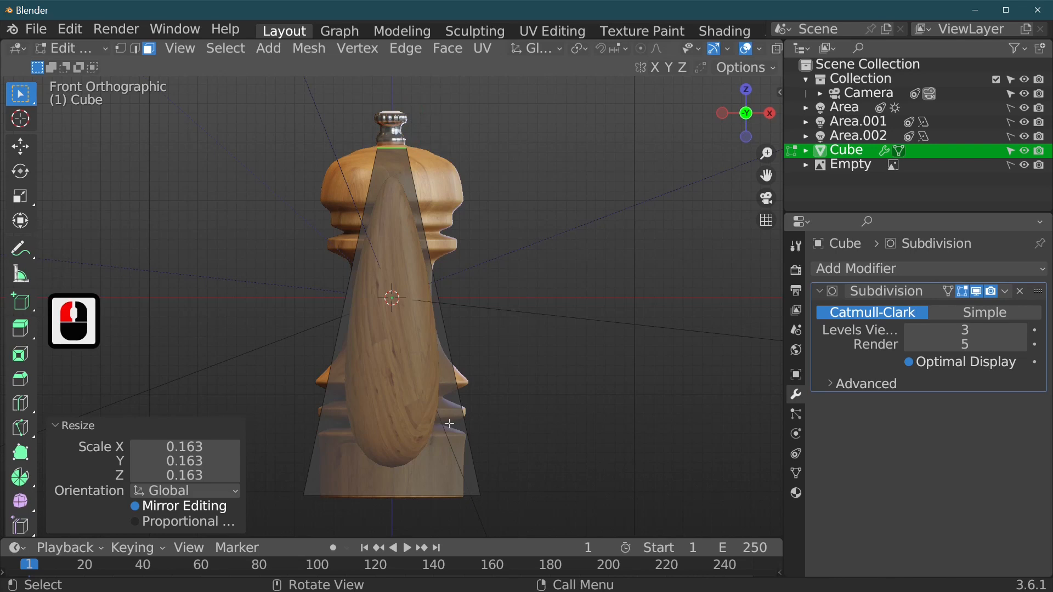
Raise the top face about 0.045 along the Z axis to meet the knob's base.
{"action": "key", "text": "g"}
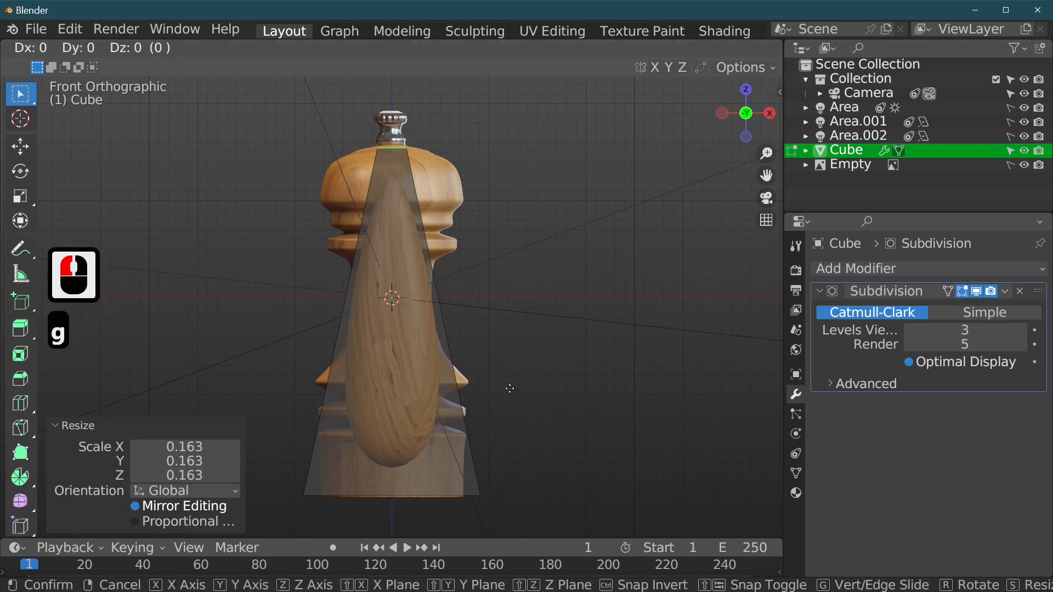
{"action": "key", "text": "z"}
{"action": "left_click", "coordinate": [511, 384]}
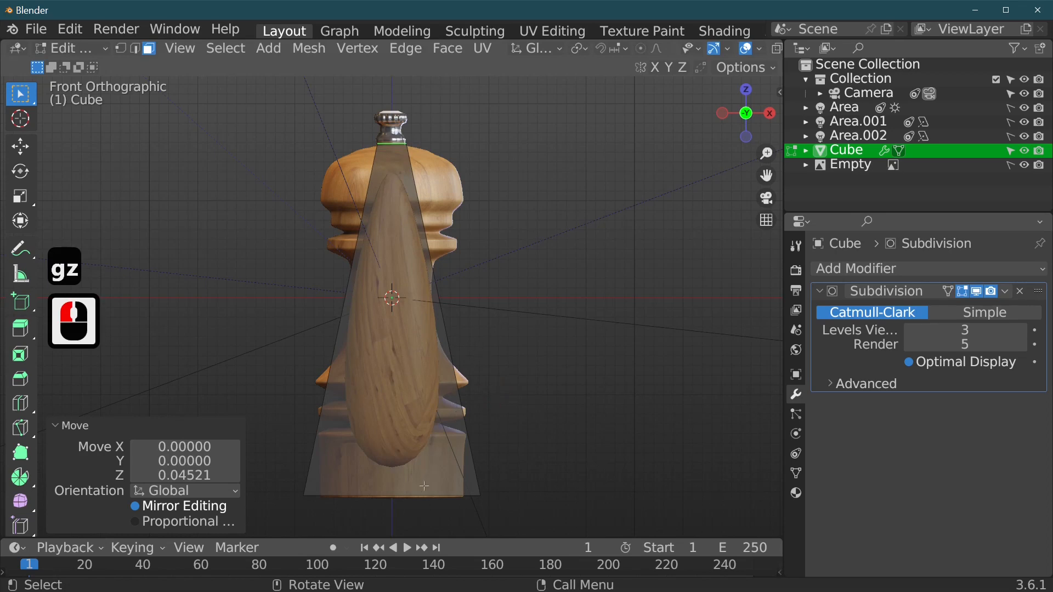
Select the bottom face and scale it by about 0.797 to match the width of the reference base in front view.
{"action": "mouse_move", "coordinate": [423, 486]}
{"action": "middle_mouse_down"}
{"action": "mouse_move", "coordinate": [428, 413]}
{"action": "mouse_move", "coordinate": [415, 467]}
{"action": "middle_mouse_up"}
{"action": "left_click", "coordinate": [414, 468]}
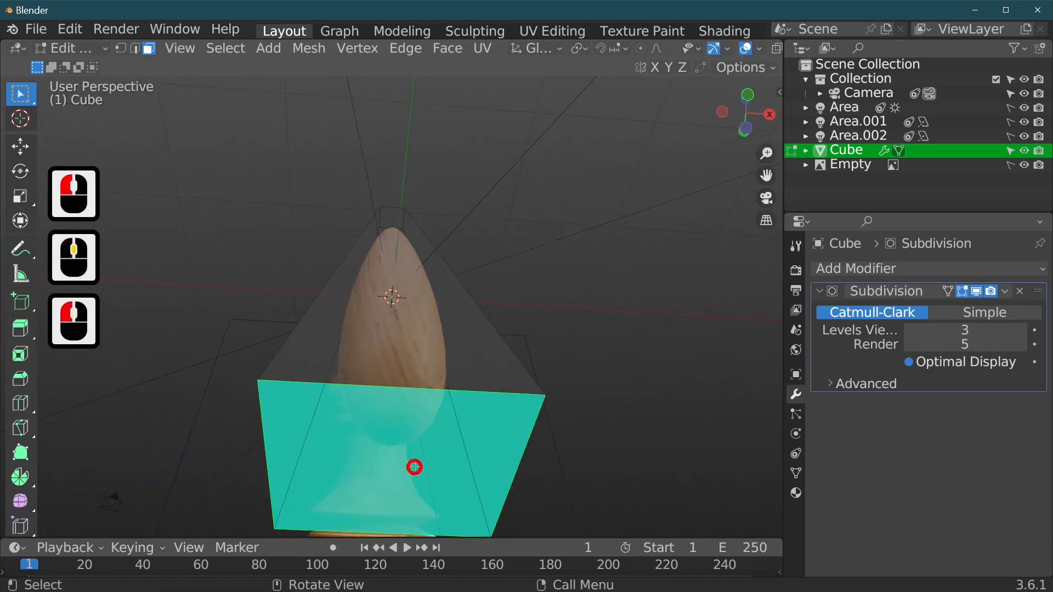
{"action": "key", "text": "1"}
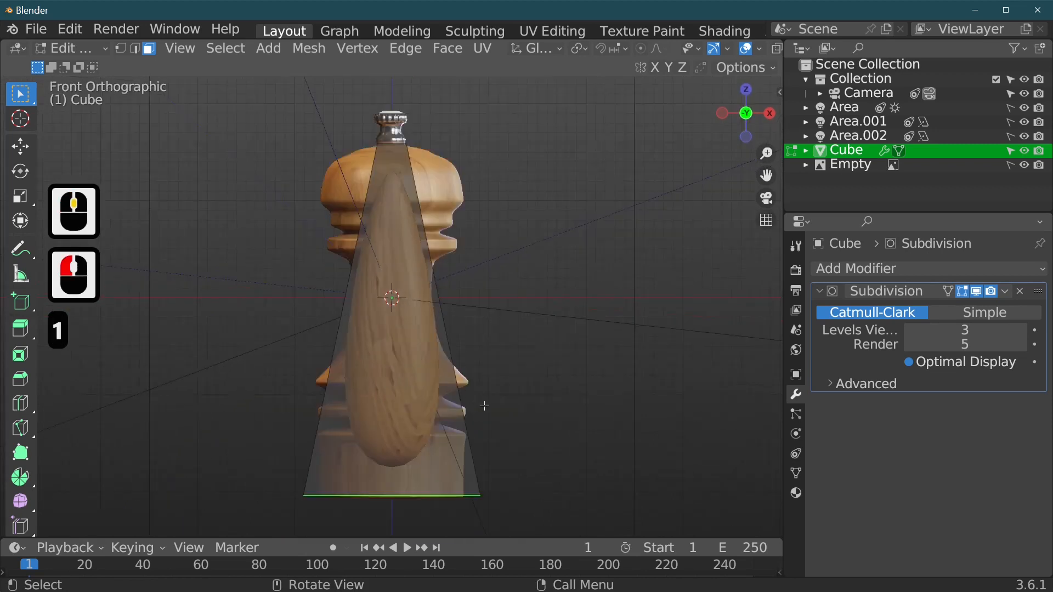
{"action": "key", "text": "s"}
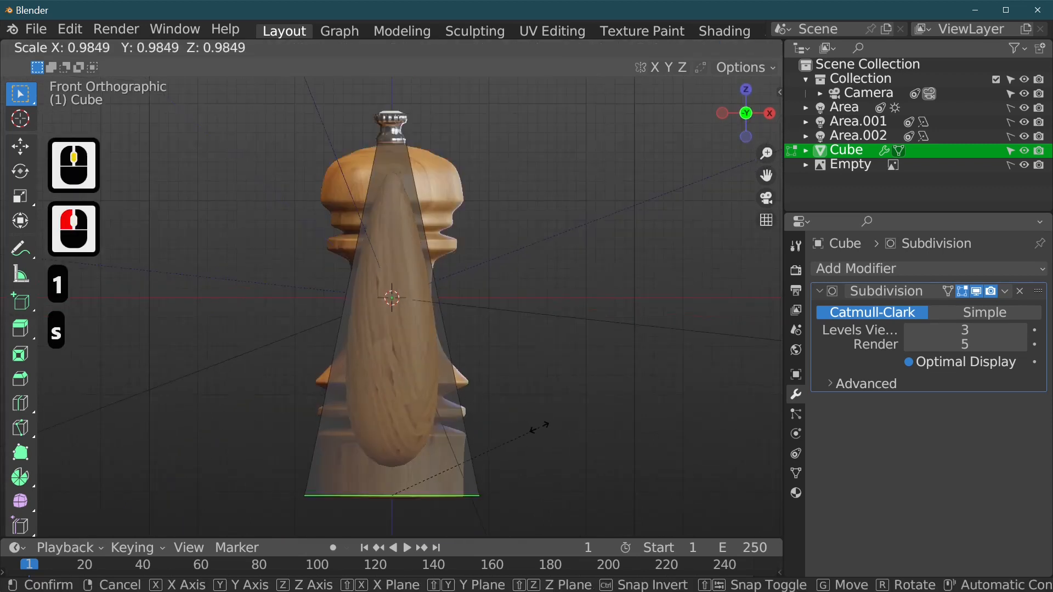
{"action": "left_click", "coordinate": [513, 442]}
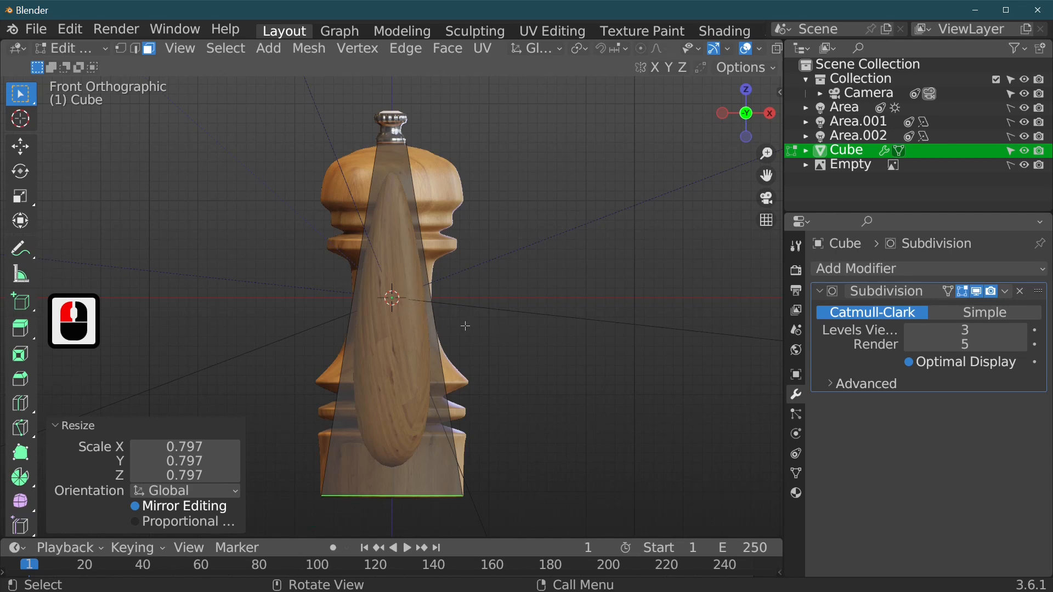
Add a single horizontal loop cut around the tapered body, keeping it centred at factor 0.
{"action": "middle_click_drag", "start_coordinate": [466, 326], "coordinate": [536, 272]}
{"action": "scroll", "coordinate": [373, 346], "scroll_direction": "up", "scroll_amount": 6}
{"action": "middle_click_drag", "start_coordinate": [406, 230], "coordinate": [547, 356]}
{"action": "scroll", "coordinate": [547, 356], "scroll_direction": "down", "scroll_amount": 5}
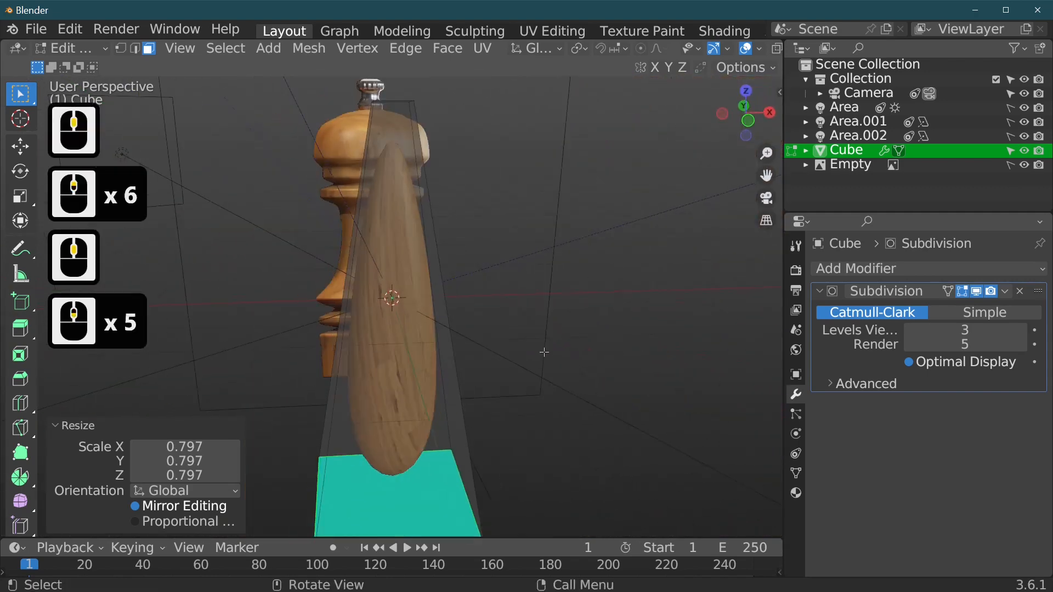
{"action": "key", "text": "1"}
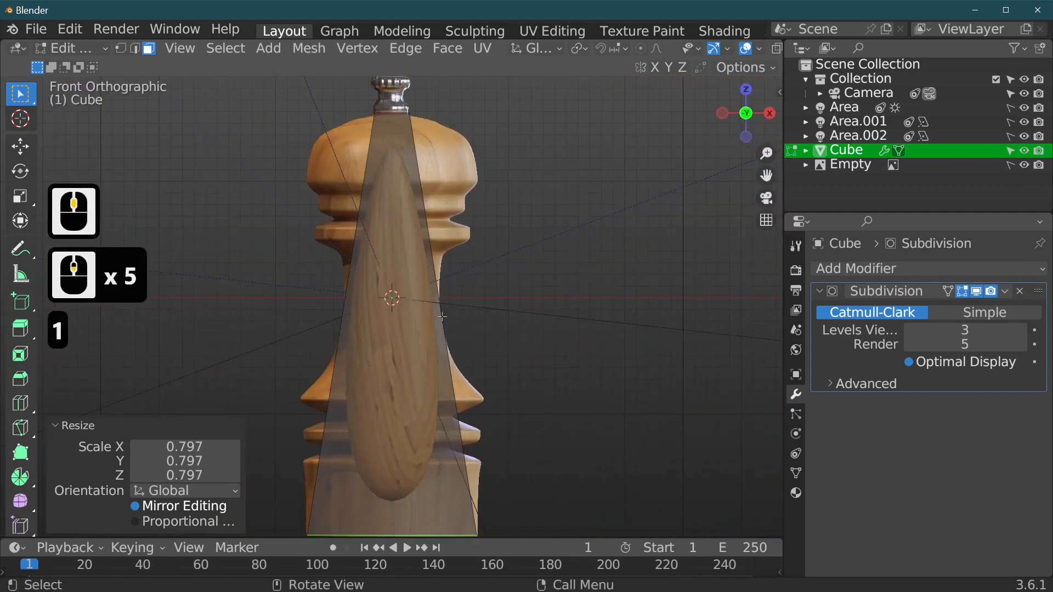
{"action": "scroll", "coordinate": [442, 316], "scroll_direction": "down", "scroll_amount": 2}
{"action": "left_click", "coordinate": [431, 336]}
{"action": "left_click", "coordinate": [429, 343]}
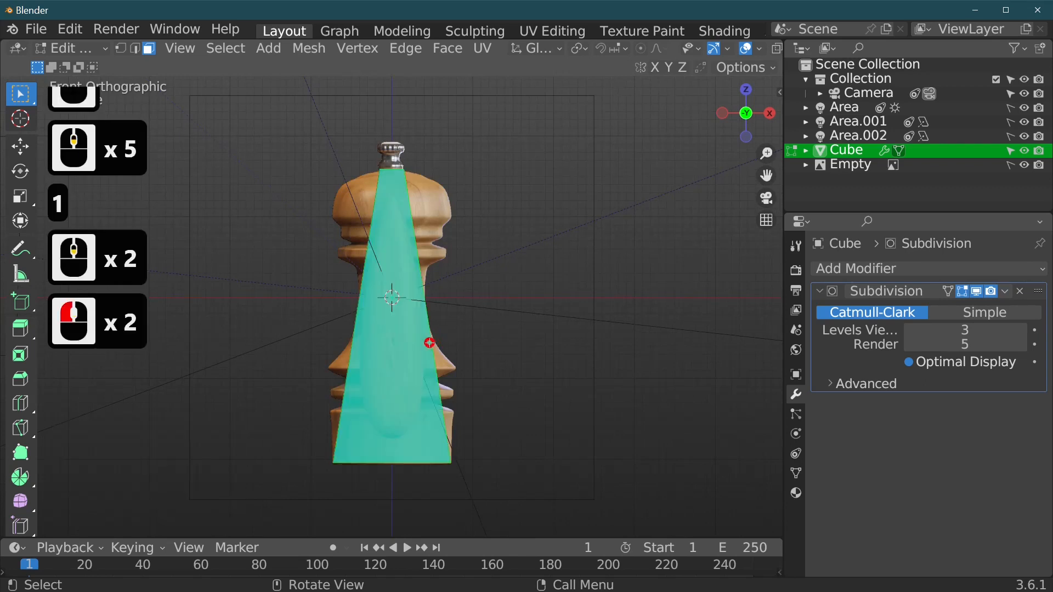
{"action": "key", "text": "ctrl+r"}
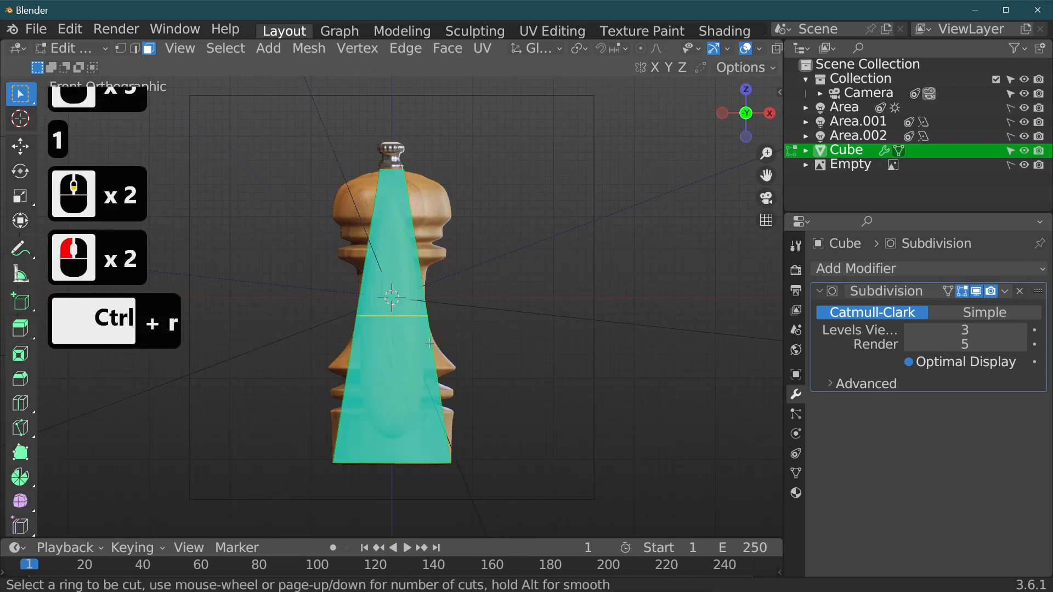
{"action": "middle_click_drag", "start_coordinate": [429, 343], "coordinate": [425, 394]}
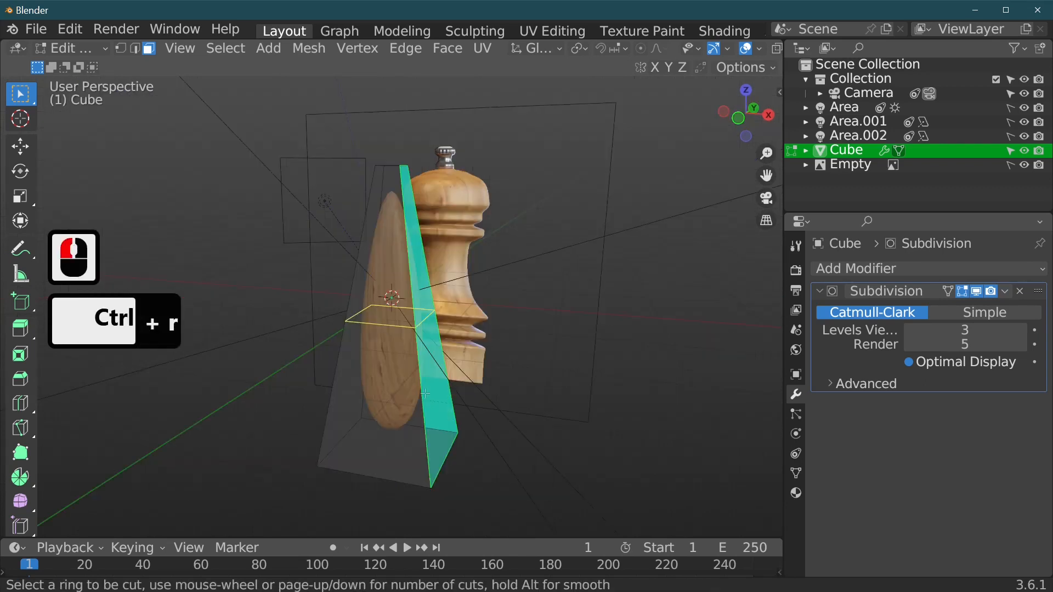
{"action": "left_click", "coordinate": [425, 393]}
{"action": "left_click", "coordinate": [425, 394]}
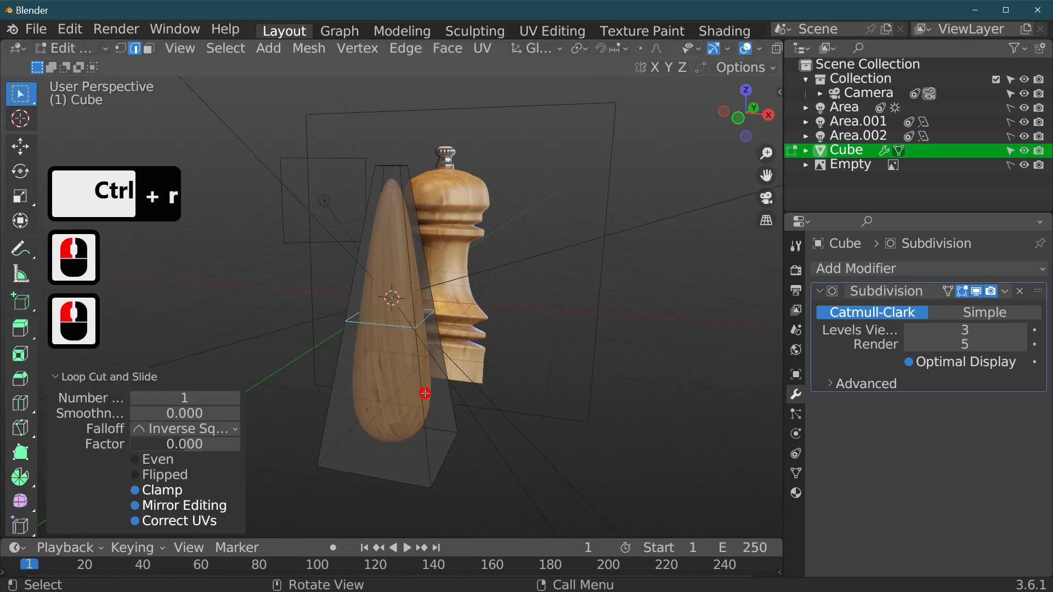
In front view, edge-slide the new loop down close to the body's bottom edge with a factor of about 0.986.
{"action": "key", "text": "1"}
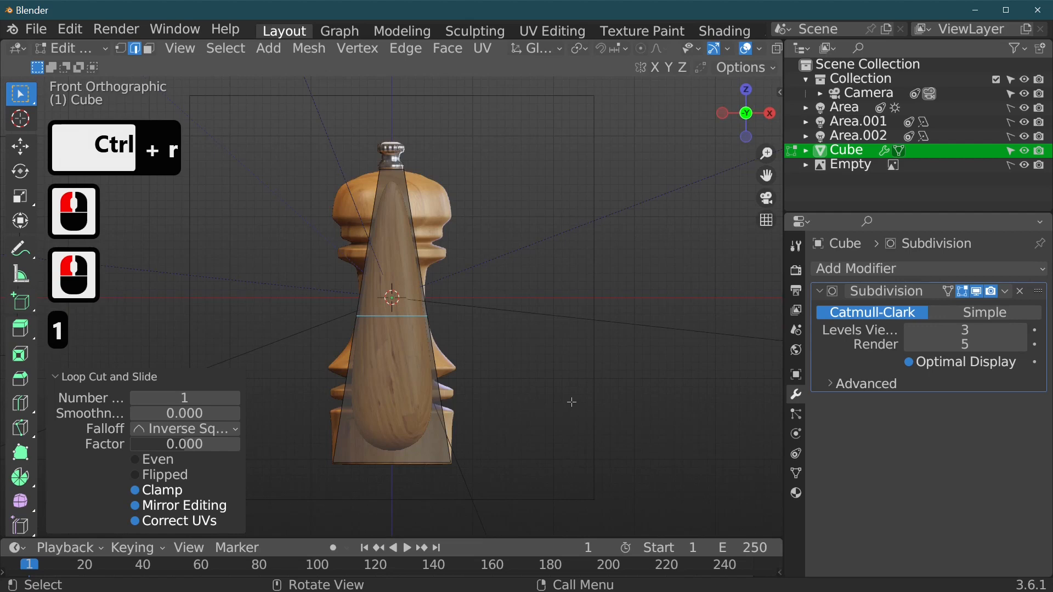
{"action": "key", "text": "g"}
{"action": "key", "text": "g"}
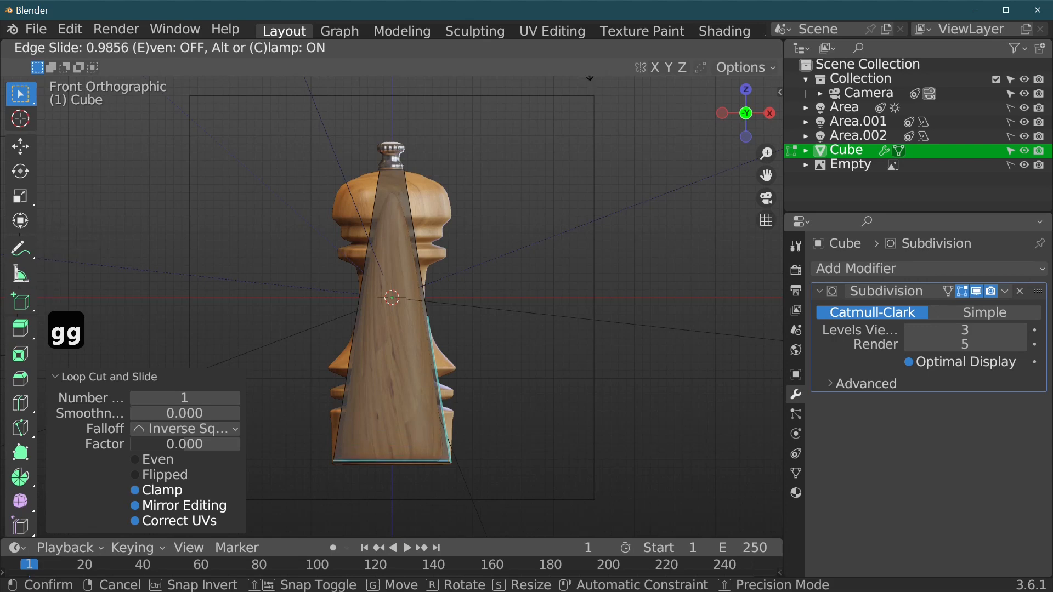
{"action": "left_click", "coordinate": [588, 71]}
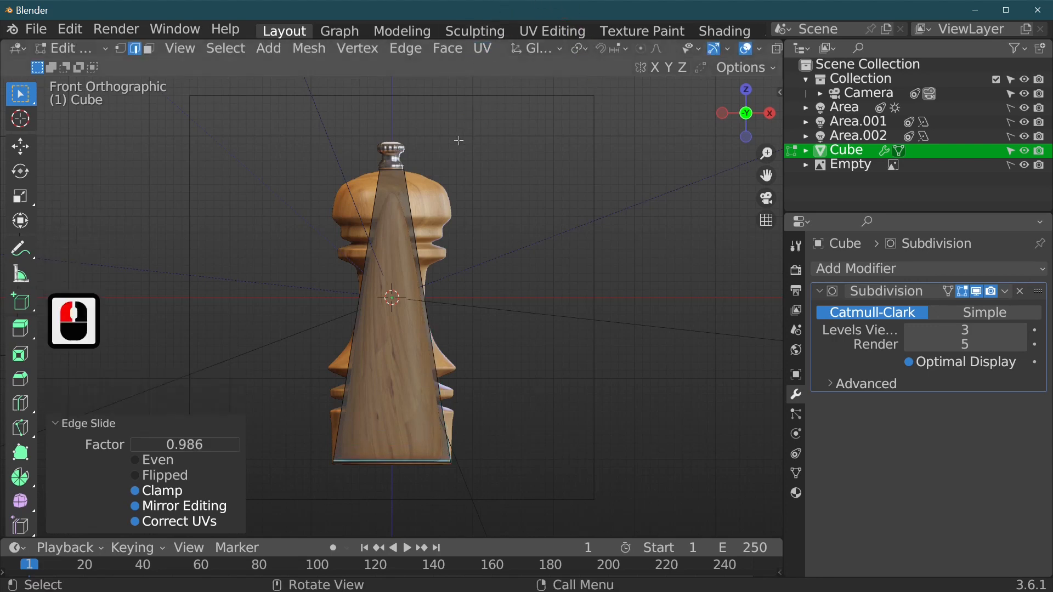
Add a second horizontal loop cut just above the bottom loop, slid to a factor of about 0.982.
{"action": "left_click", "coordinate": [410, 190]}
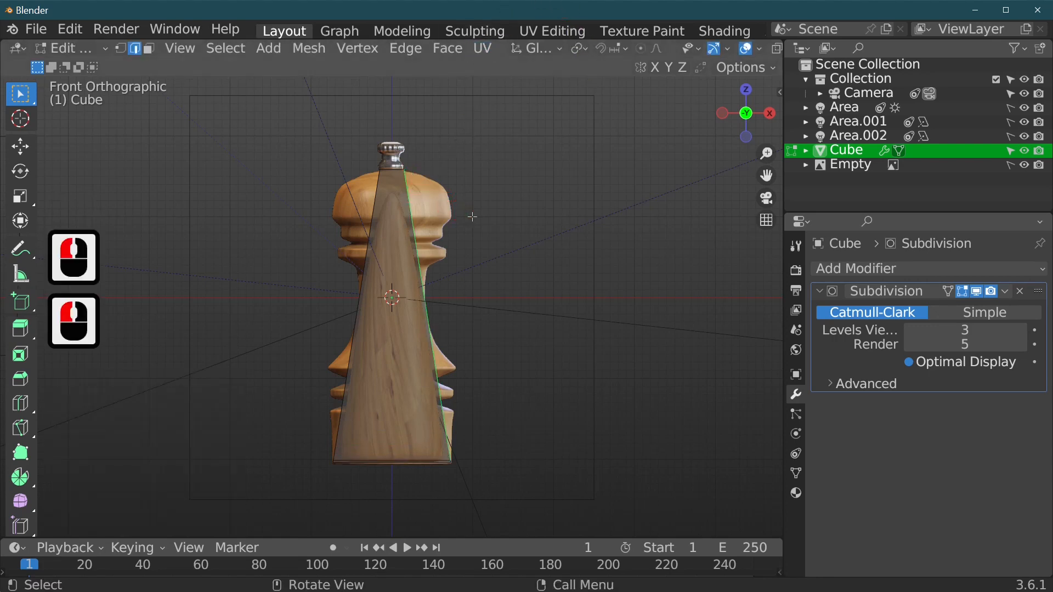
{"action": "key", "text": "ctrl+r"}
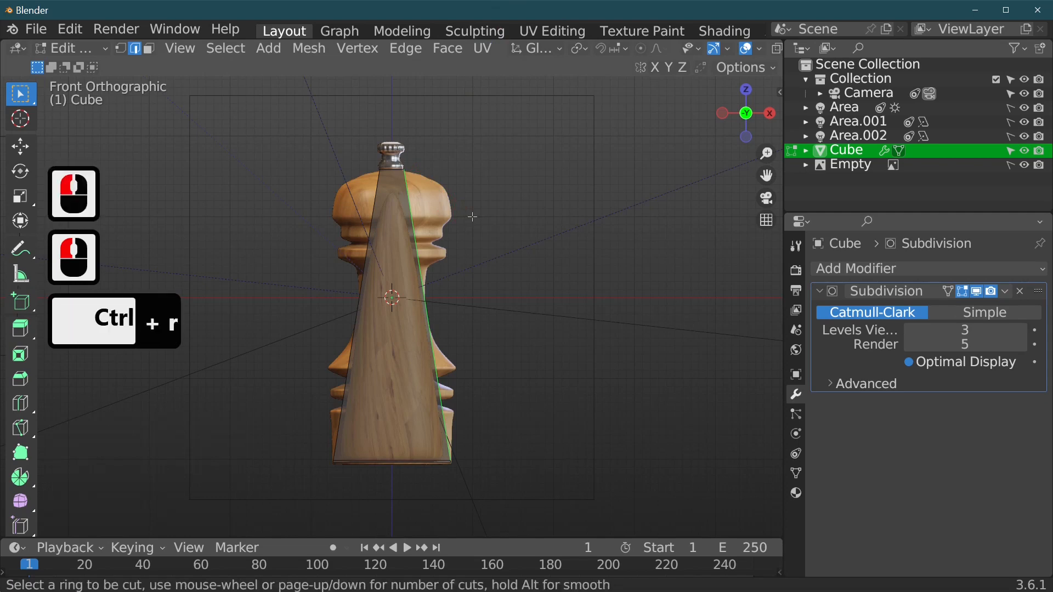
{"action": "left_click", "coordinate": [410, 219]}
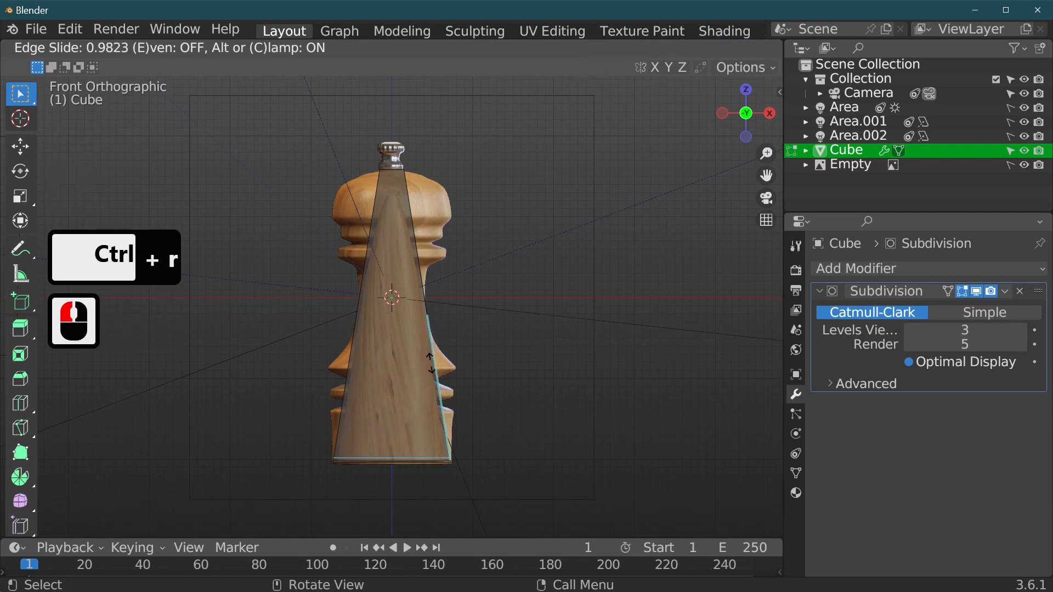
{"action": "left_click", "coordinate": [431, 363]}
{"action": "middle_click_drag", "start_coordinate": [540, 309], "coordinate": [503, 254]}
{"action": "key", "text": "KP_1"}
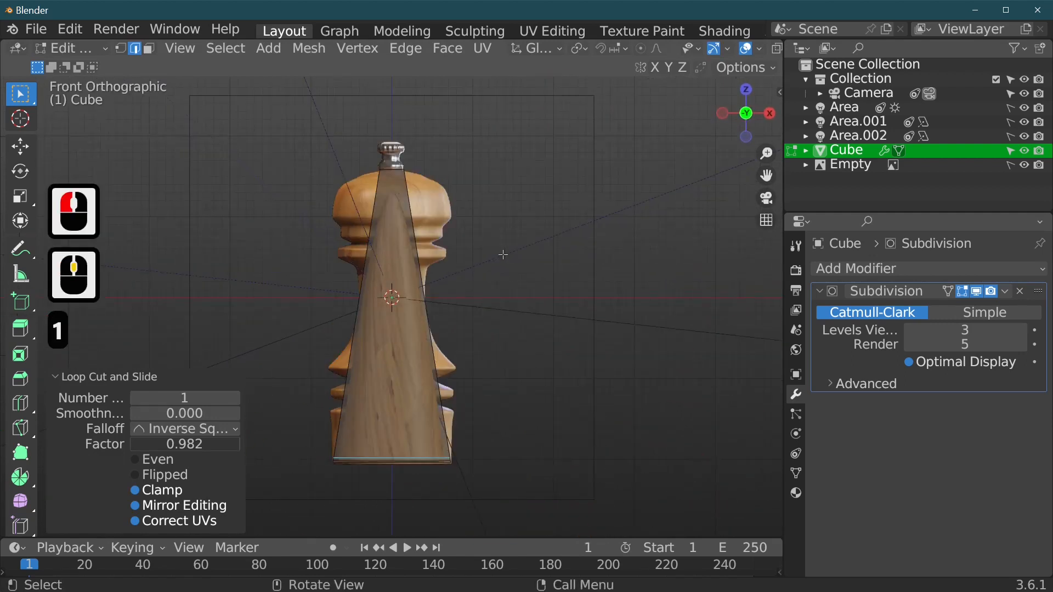
Add a horizontal loop cut around the body and slide it close to the top edge, factor about -0.980.
{"action": "left_click", "coordinate": [424, 330]}
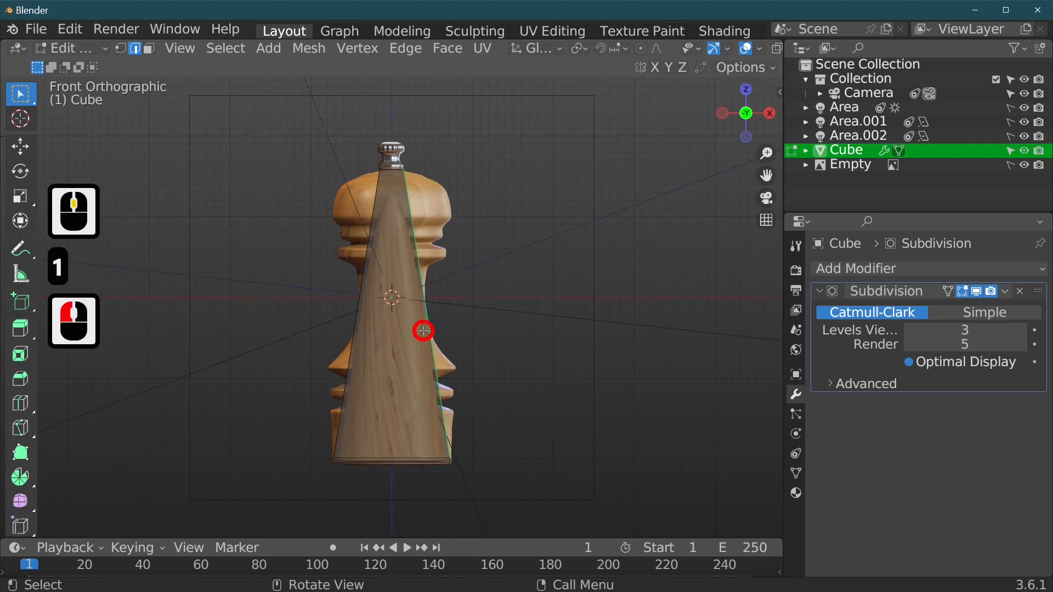
{"action": "key", "text": "ctrl+r"}
{"action": "left_click", "coordinate": [423, 331]}
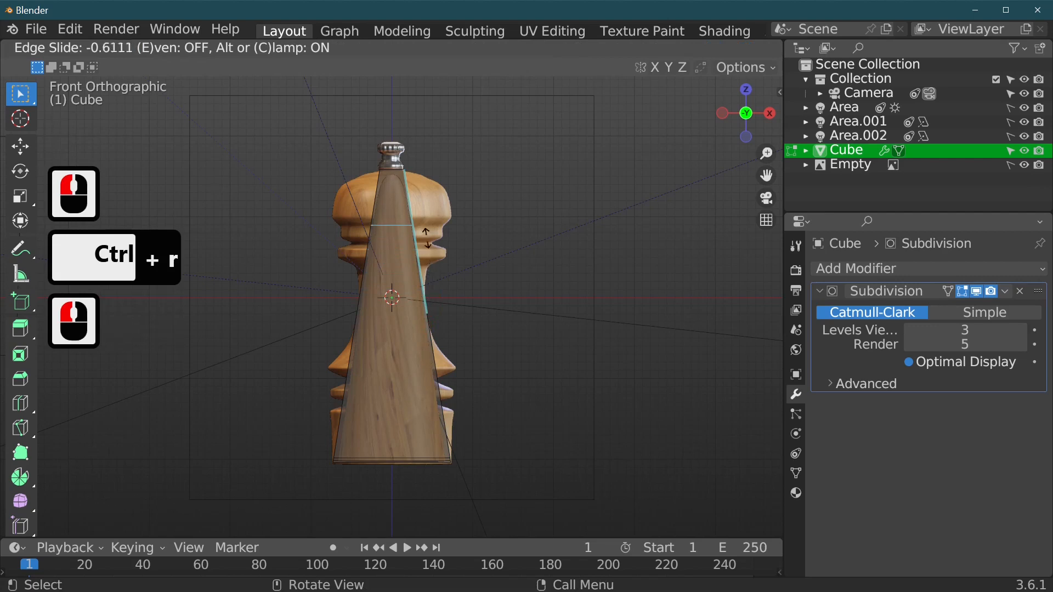
{"action": "left_click", "coordinate": [431, 184]}
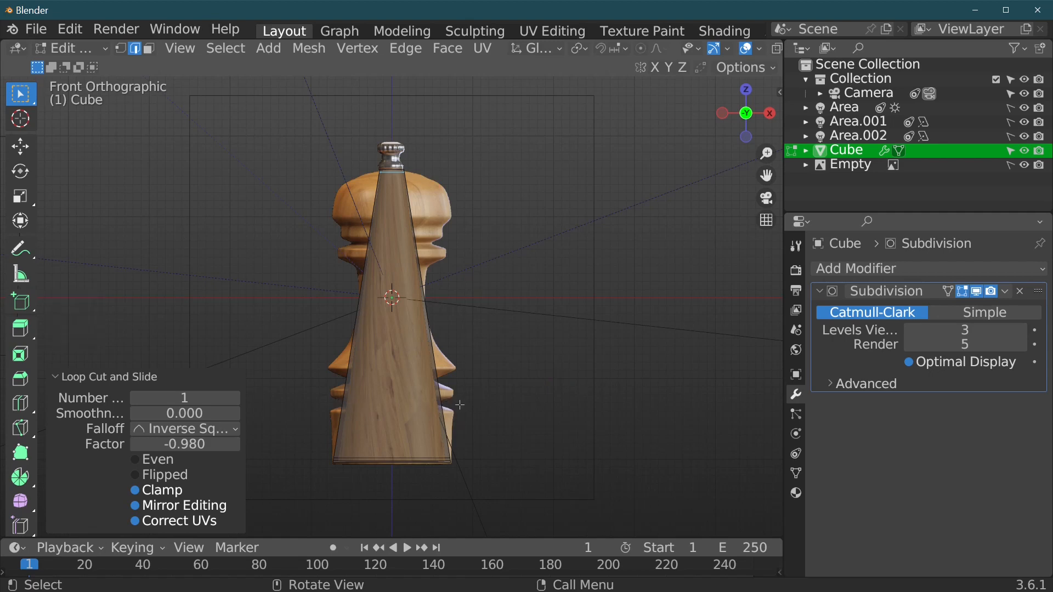
Add a loop cut at the groove above the reference's base, factor about 0.601, and scale it in to about 0.803.
{"action": "left_click", "coordinate": [441, 404]}
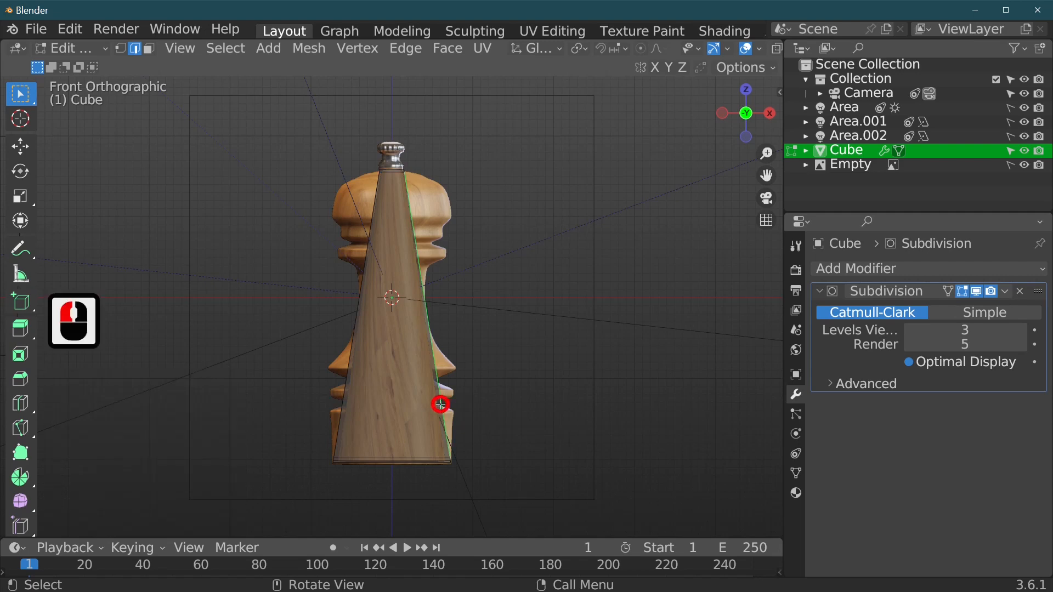
{"action": "key", "text": "ctrl+r"}
{"action": "left_click", "coordinate": [440, 405]}
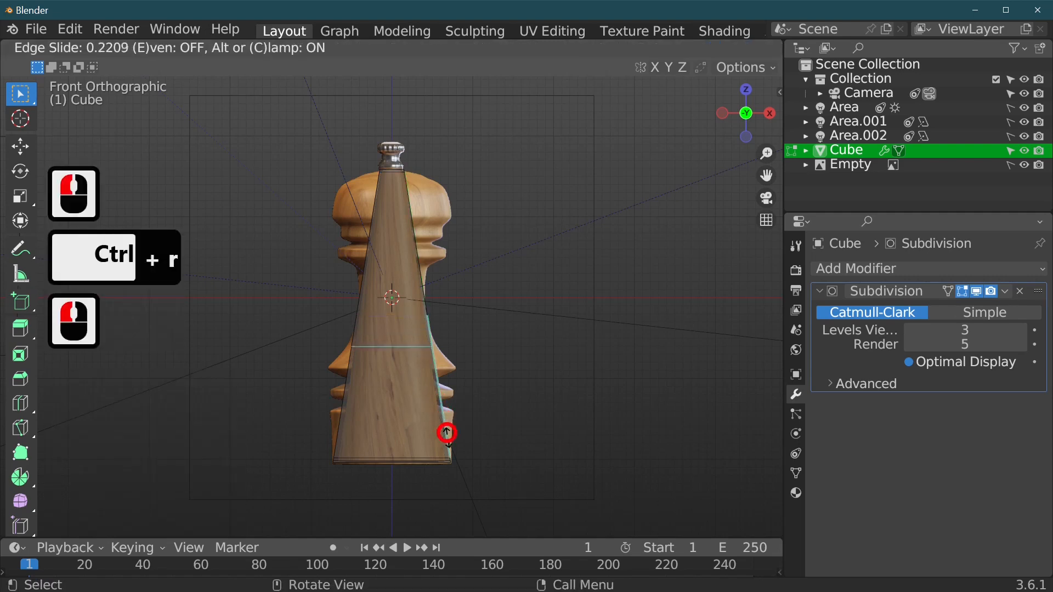
{"action": "left_click", "coordinate": [464, 488]}
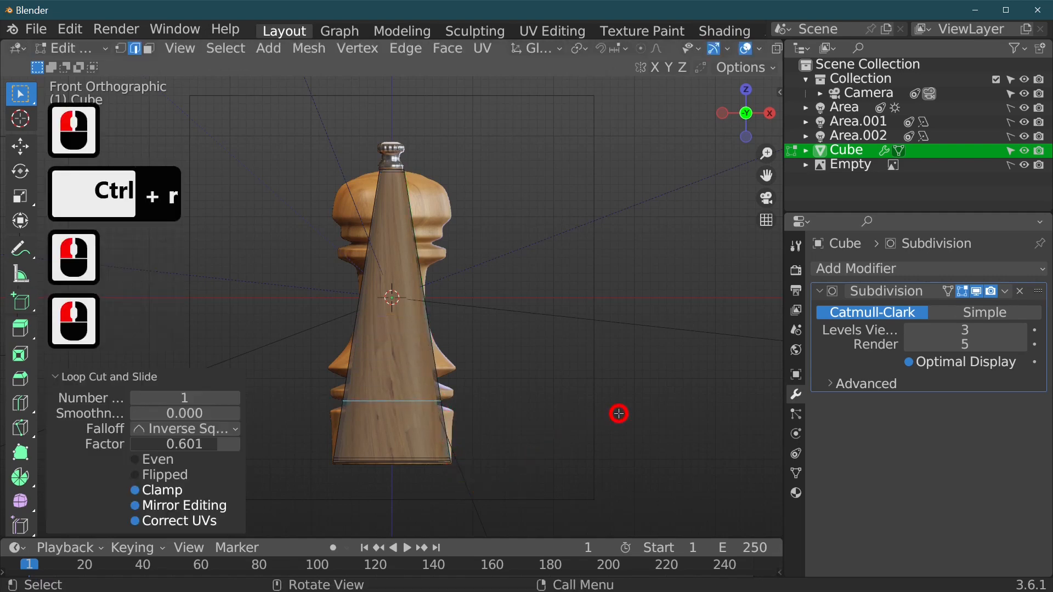
{"action": "key", "text": "s"}
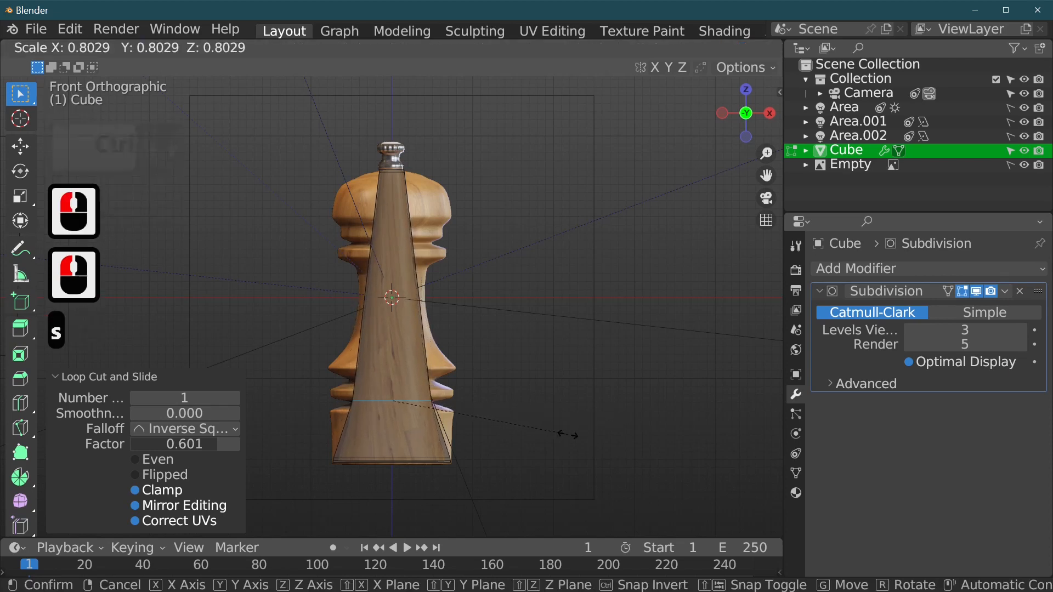
{"action": "left_click", "coordinate": [567, 434]}
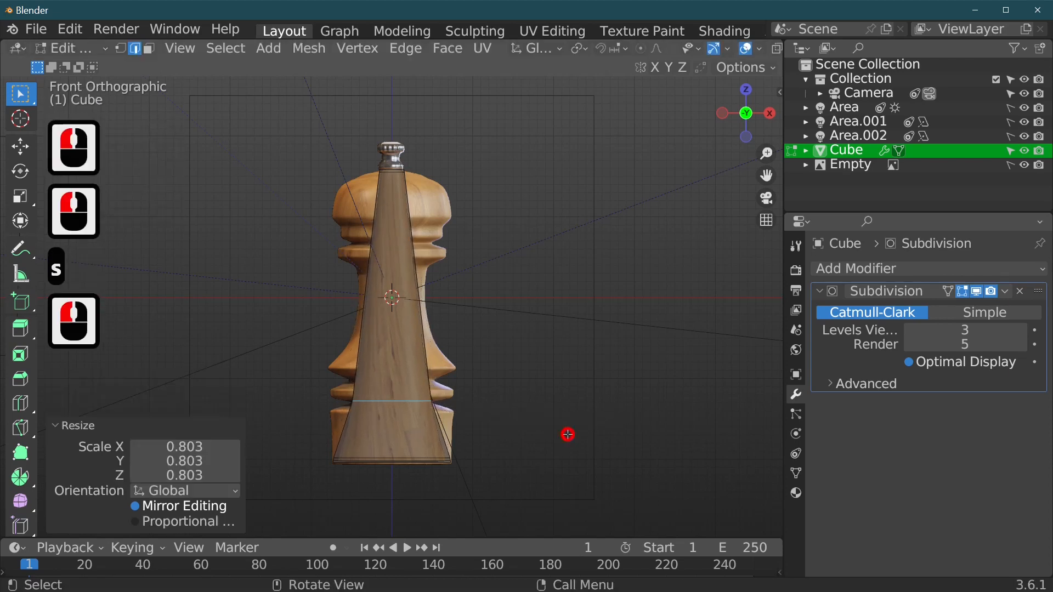
Add a loop cut at the body's narrow waist, factor about 0.118, and scale it out to about 1.177.
{"action": "left_click", "coordinate": [425, 352]}
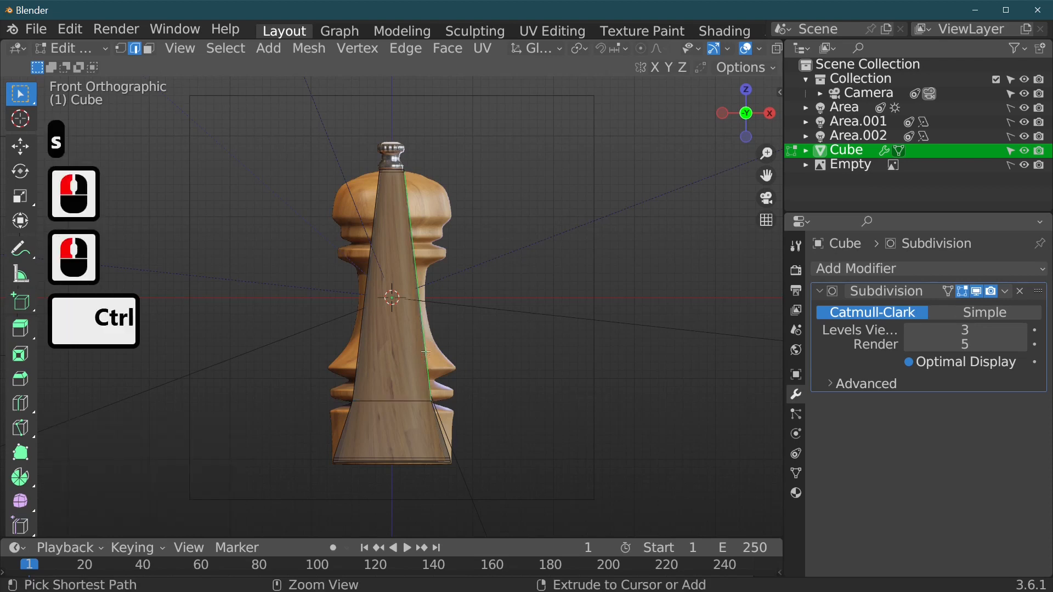
{"action": "key", "text": "ctrl+r"}
{"action": "left_click", "coordinate": [425, 351]}
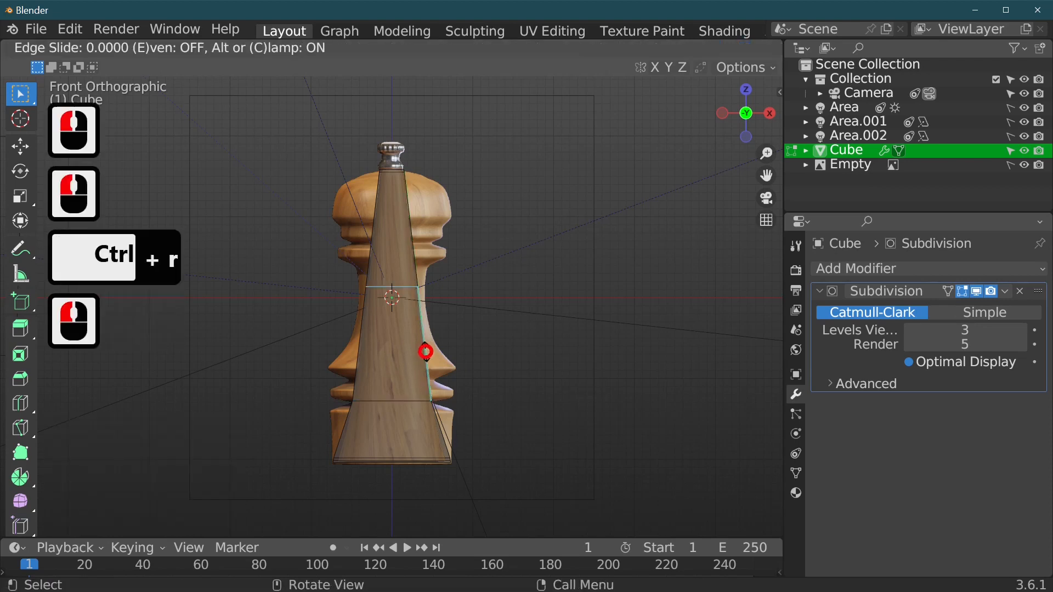
{"action": "left_click", "coordinate": [423, 365]}
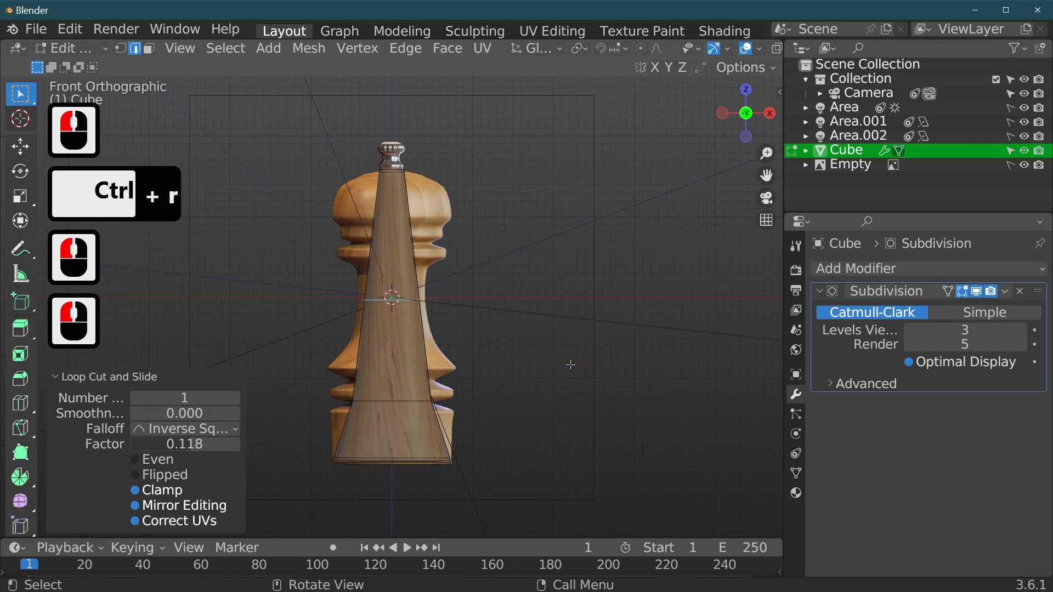
{"action": "key", "text": "s"}
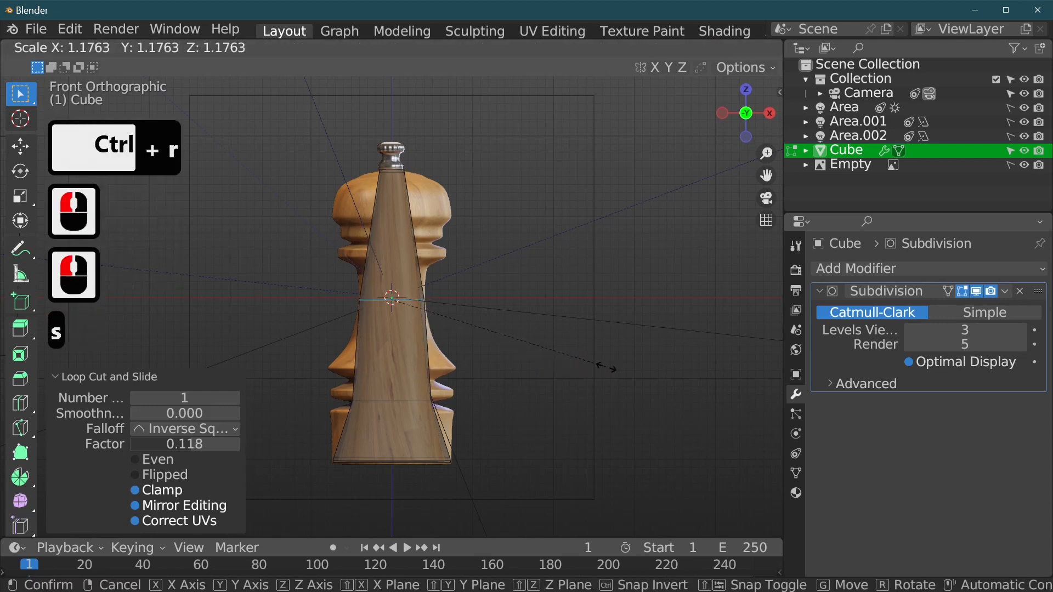
{"action": "left_click", "coordinate": [606, 367]}
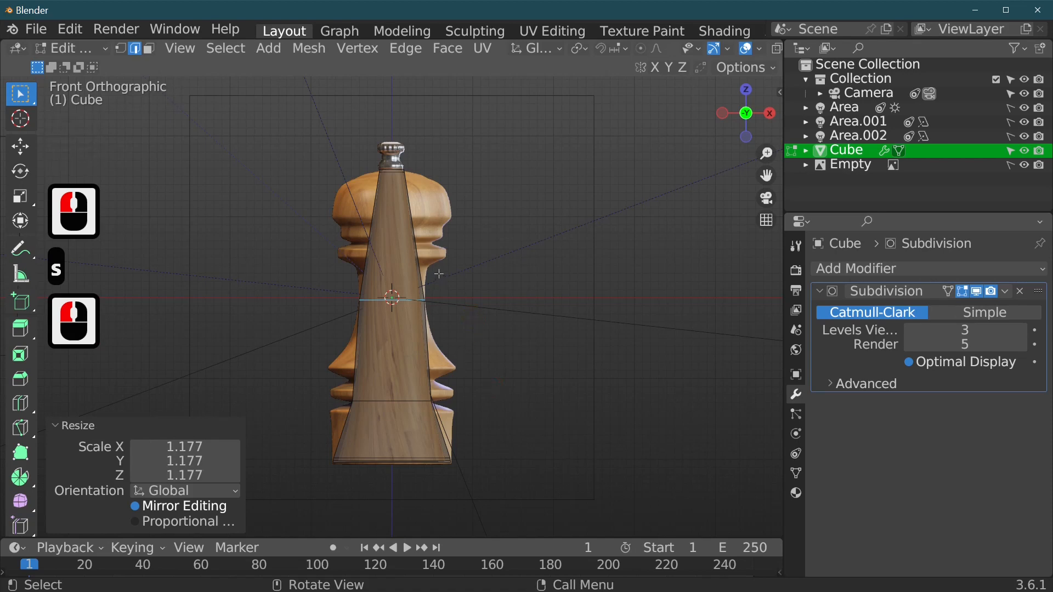
Add a loop cut at the groove below the reference's head, factor about 0.092, and scale it out to about 1.641.
{"action": "left_click", "coordinate": [418, 221]}
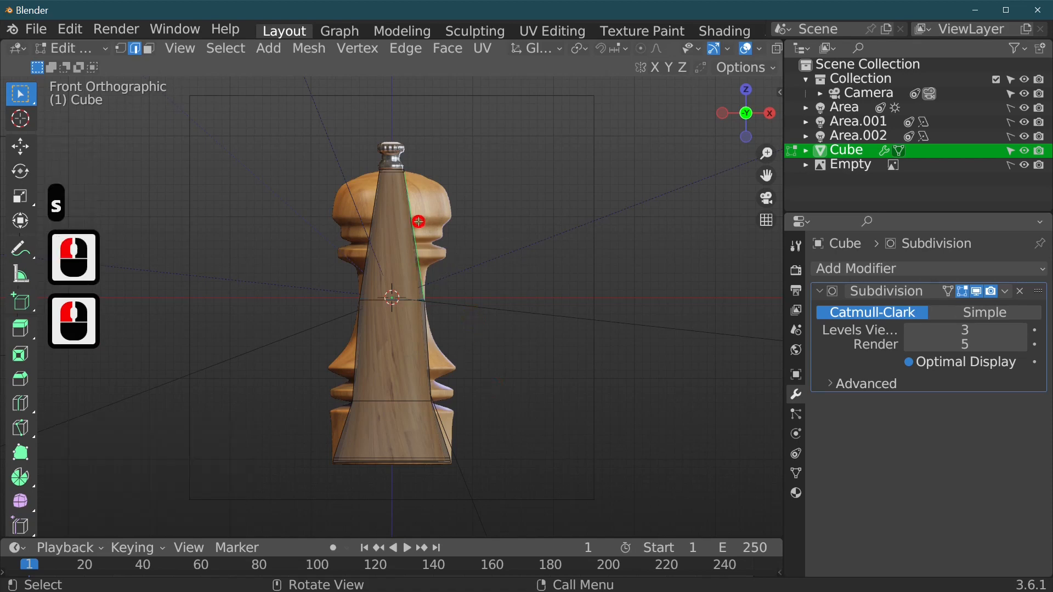
{"action": "key", "text": "ctrl+r"}
{"action": "left_click", "coordinate": [419, 222]}
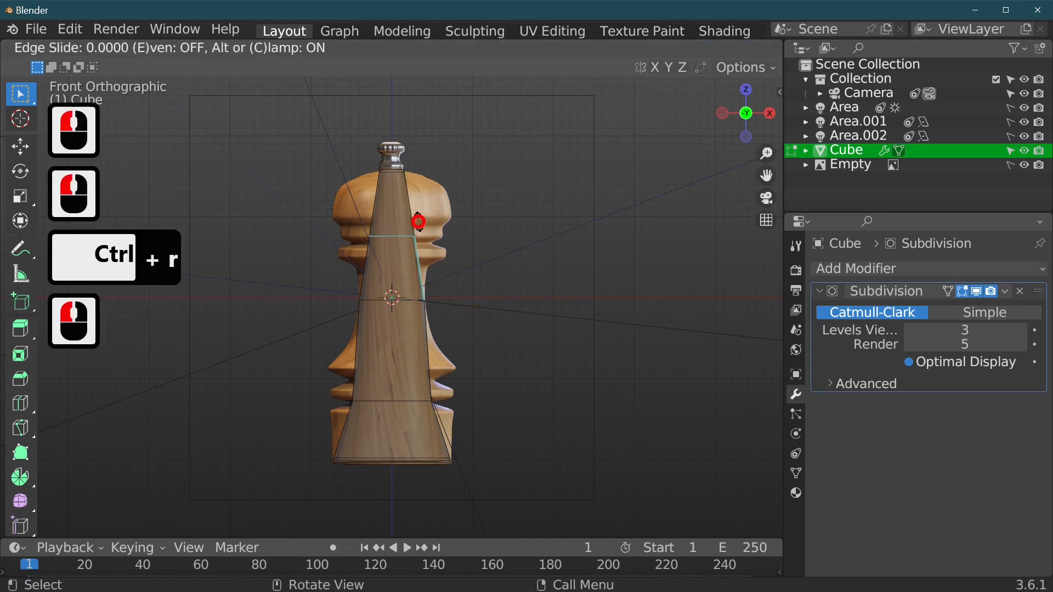
{"action": "left_click", "coordinate": [421, 229]}
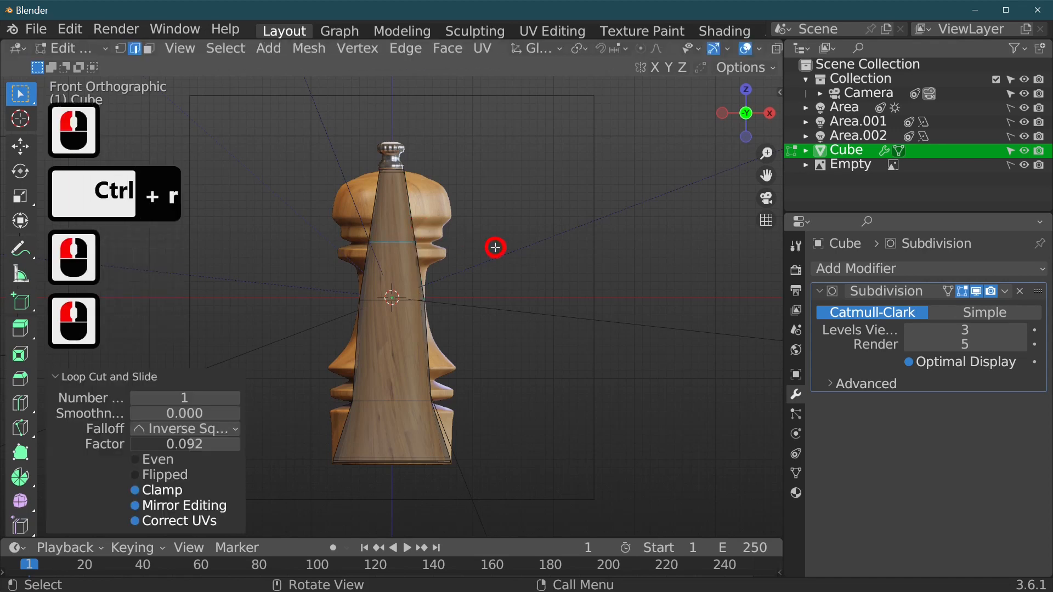
{"action": "key", "text": "s"}
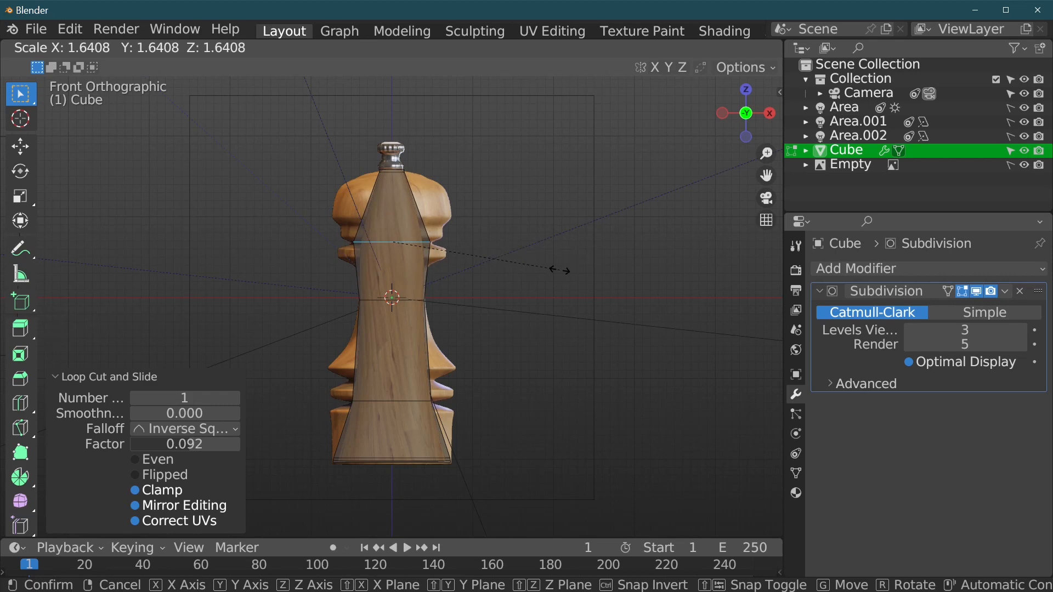
{"action": "left_click", "coordinate": [559, 270]}
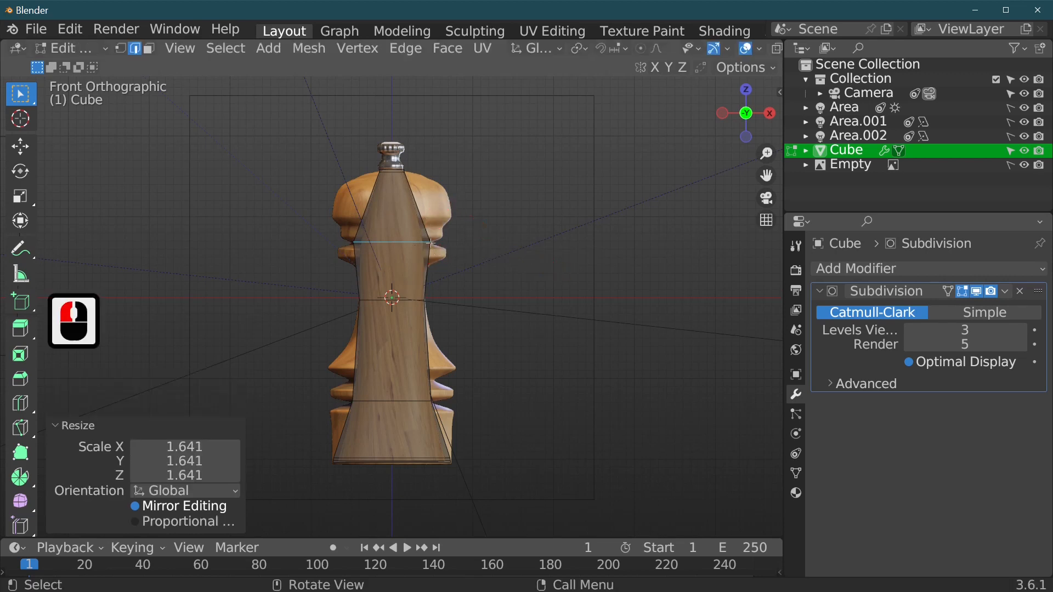
Add a loop cut at the groove between the two lower rings, factor about 0.539, and scale it to about 1.148.
{"action": "left_click", "coordinate": [428, 374]}
{"action": "key", "text": "ctrl+r"}
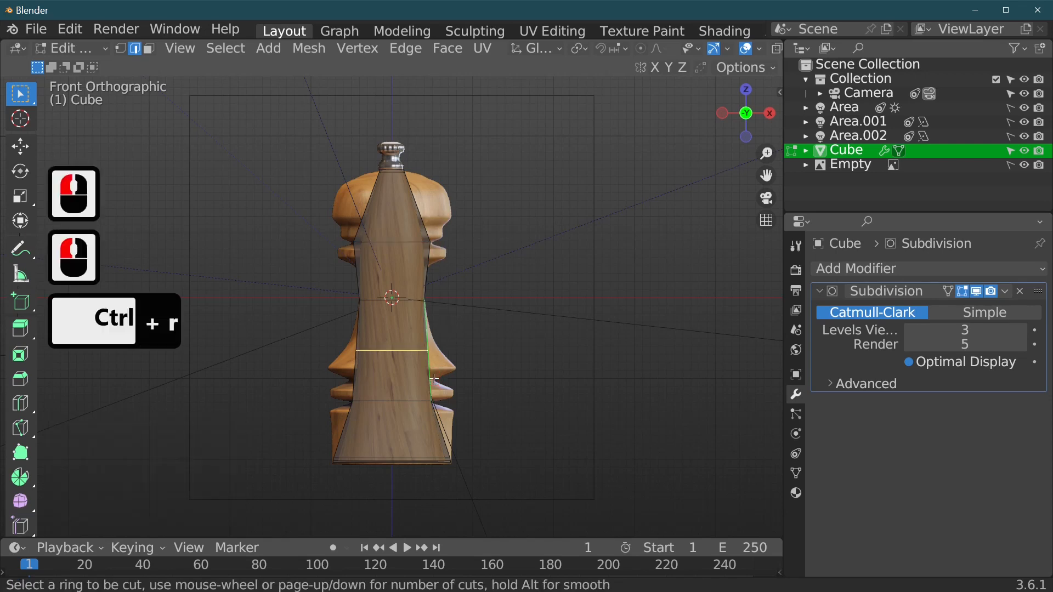
{"action": "left_click_drag", "start_coordinate": [434, 380], "coordinate": [440, 405]}
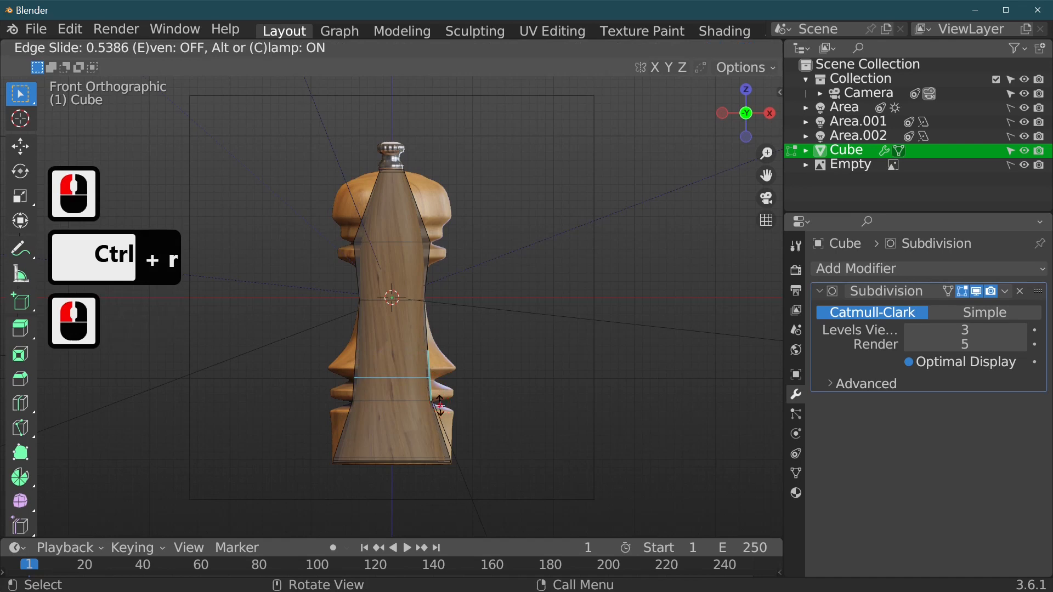
{"action": "left_click", "coordinate": [440, 406]}
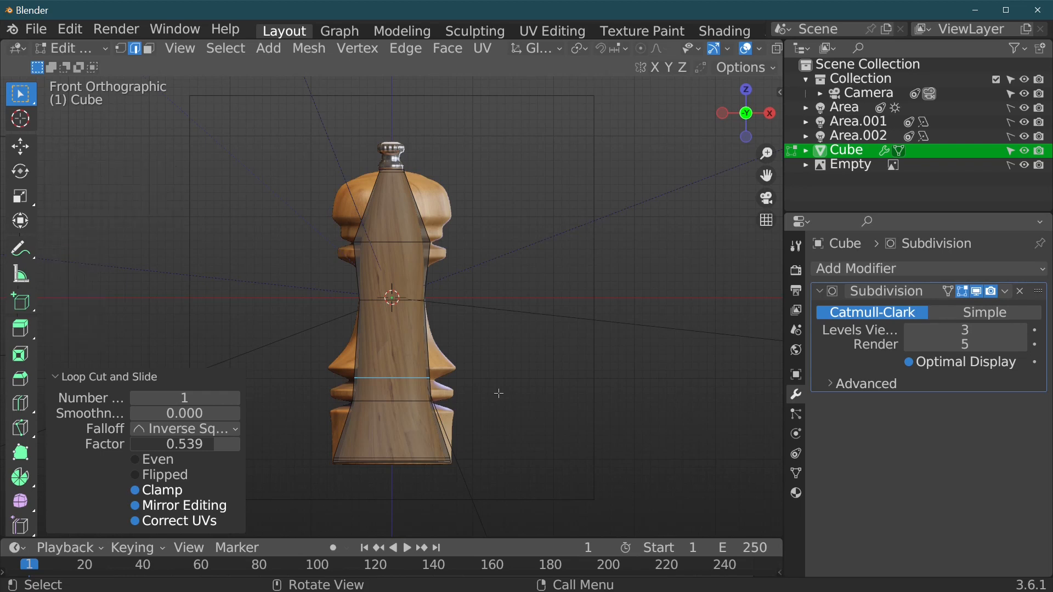
{"action": "key", "text": "s"}
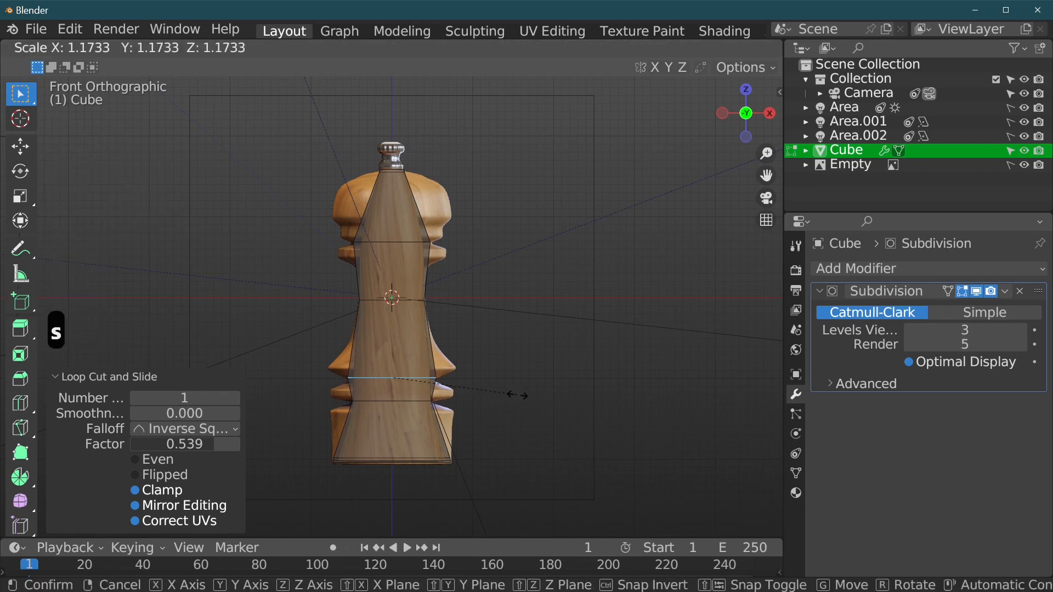
{"action": "left_click", "coordinate": [511, 396]}
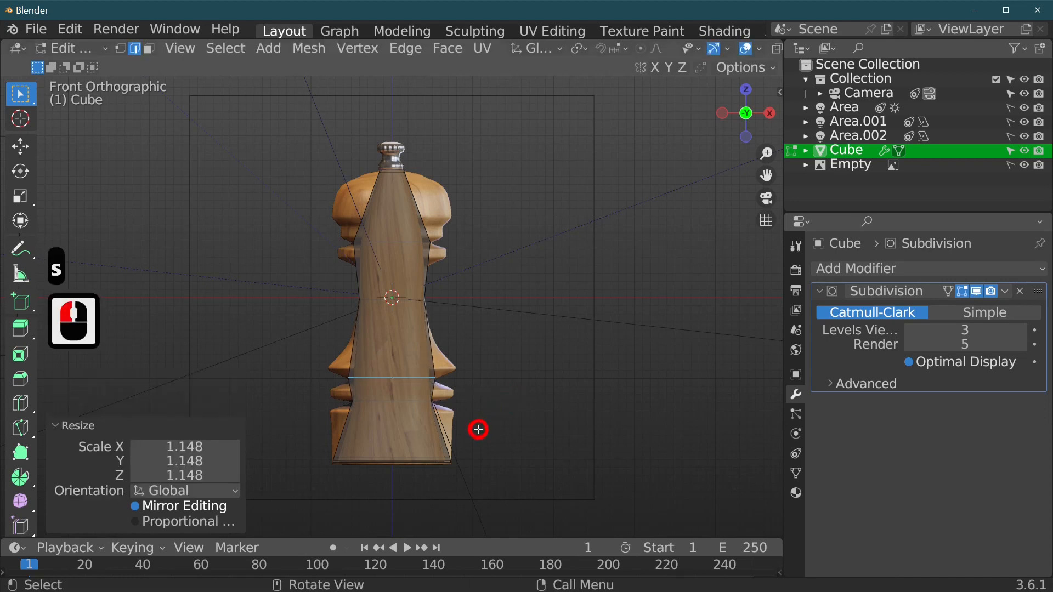
Add a loop cut around the base section, factor about 0.135, and scale it out to about 1.223.
{"action": "left_click", "coordinate": [445, 434]}
{"action": "key", "text": "ctrl"}
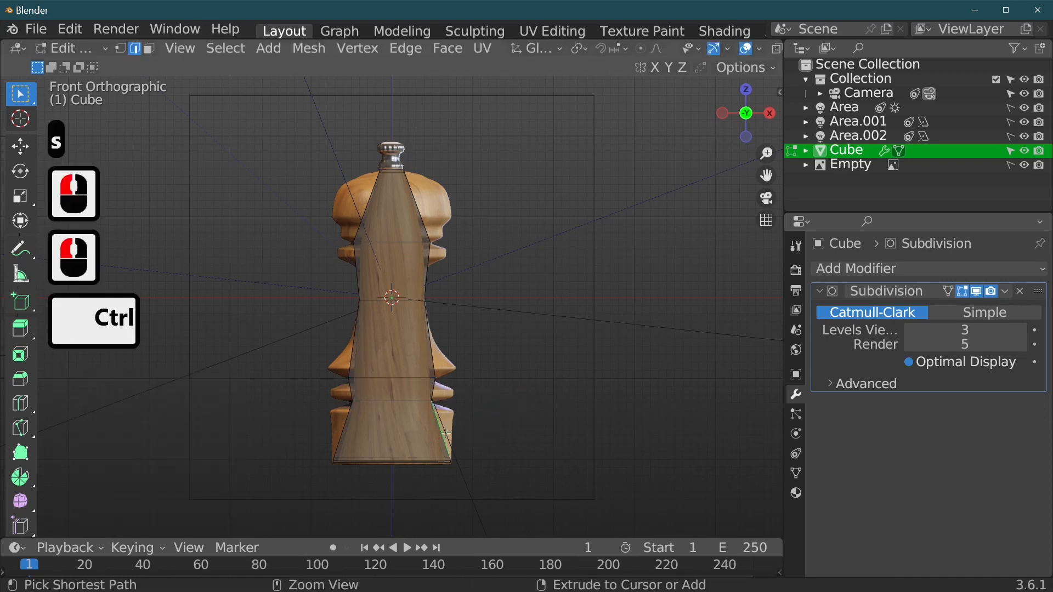
{"action": "key", "text": "ctrl+r"}
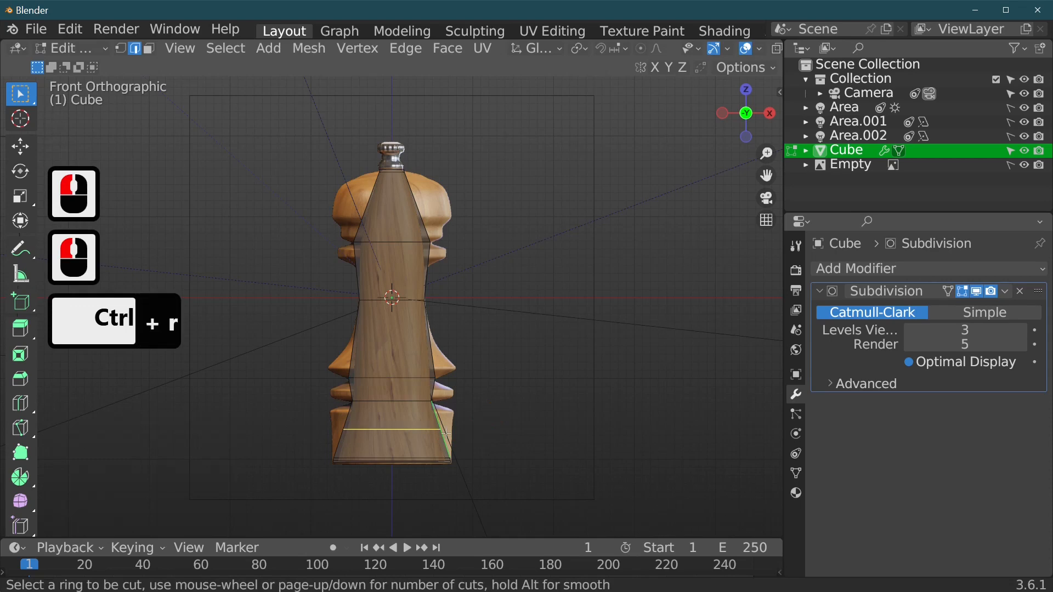
{"action": "left_click", "coordinate": [445, 434]}
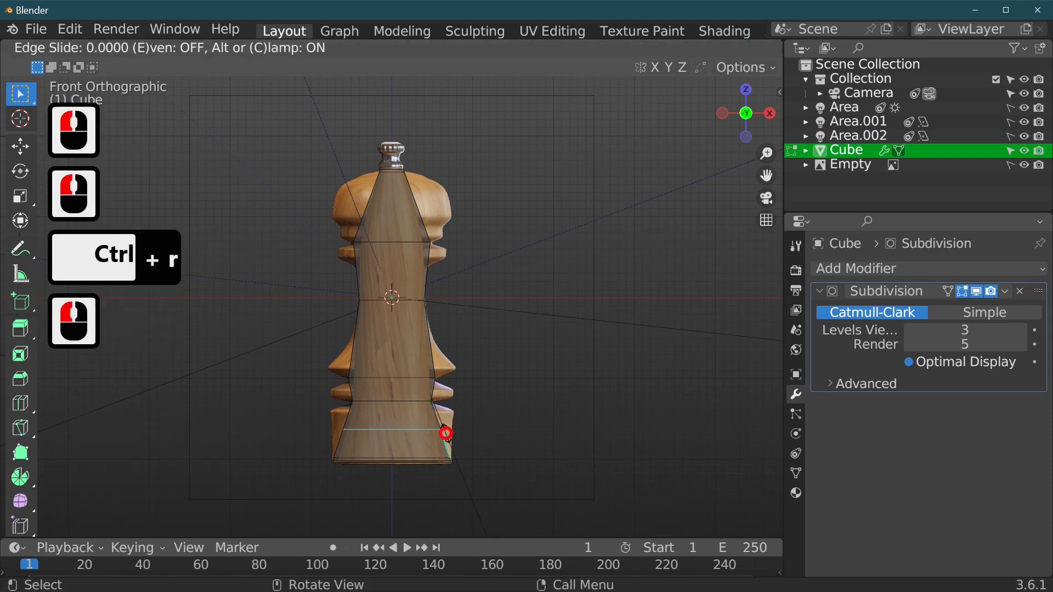
{"action": "left_click", "coordinate": [479, 429]}
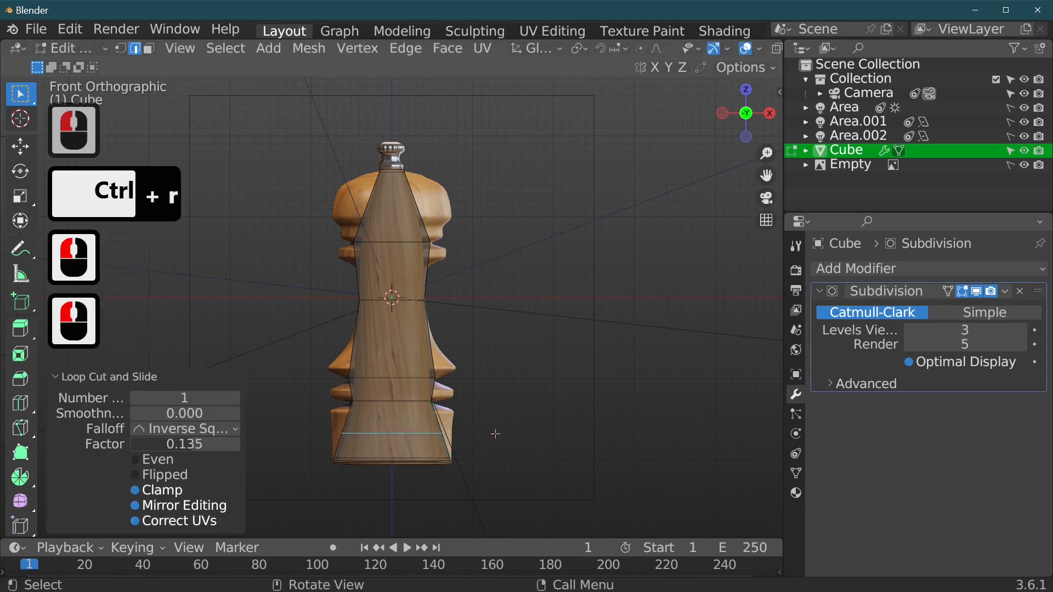
{"action": "key", "text": "s"}
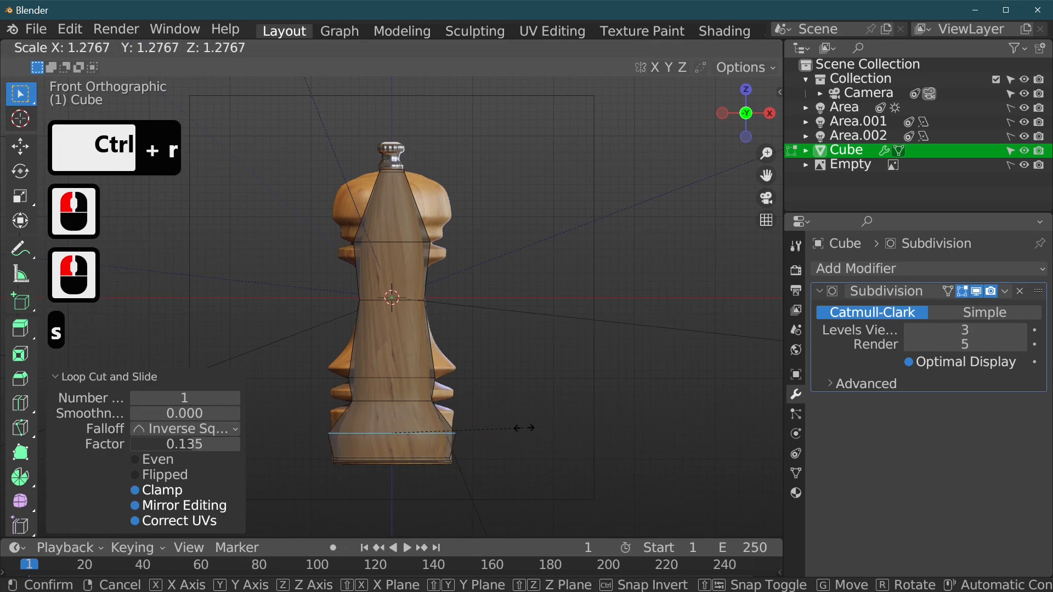
{"action": "left_click", "coordinate": [515, 427]}
Try to box-select the edge loops along the body's bottom in front view, checking the selection from below.
{"action": "scroll", "coordinate": [515, 428], "scroll_direction": "up", "scroll_amount": 4}
{"action": "middle_click_drag", "start_coordinate": [483, 417], "coordinate": [489, 203], "text": "shift"}
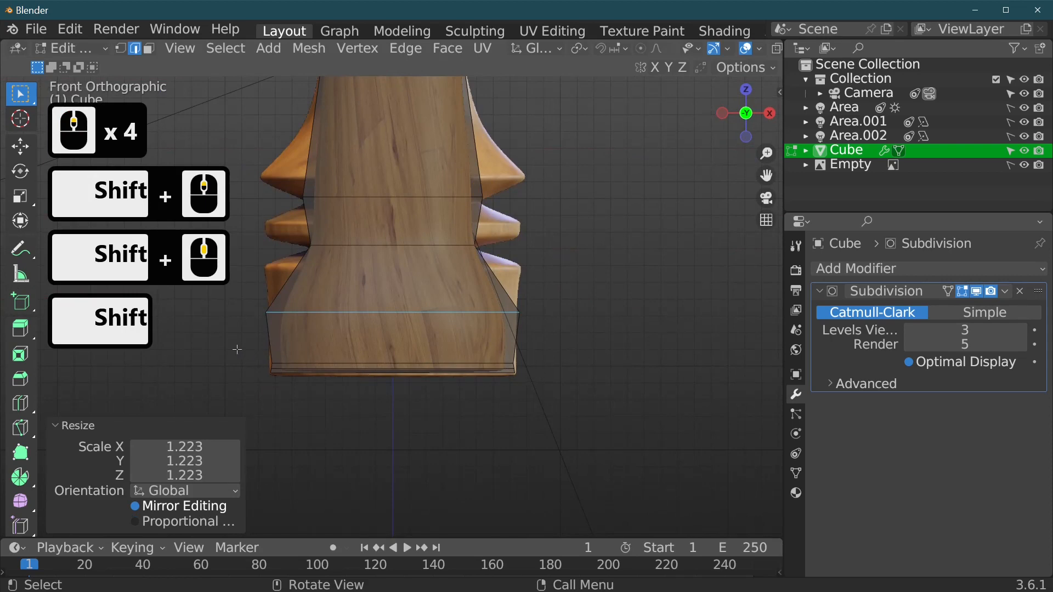
{"action": "left_click_drag", "start_coordinate": [237, 349], "coordinate": [583, 400]}
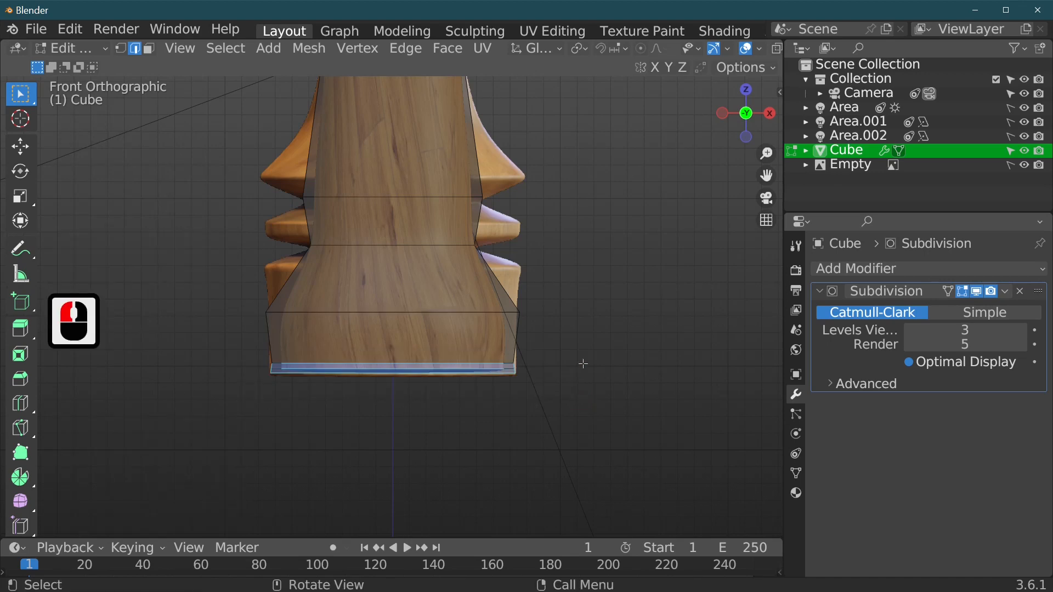
{"action": "middle_click_drag", "start_coordinate": [563, 360], "coordinate": [477, 320]}
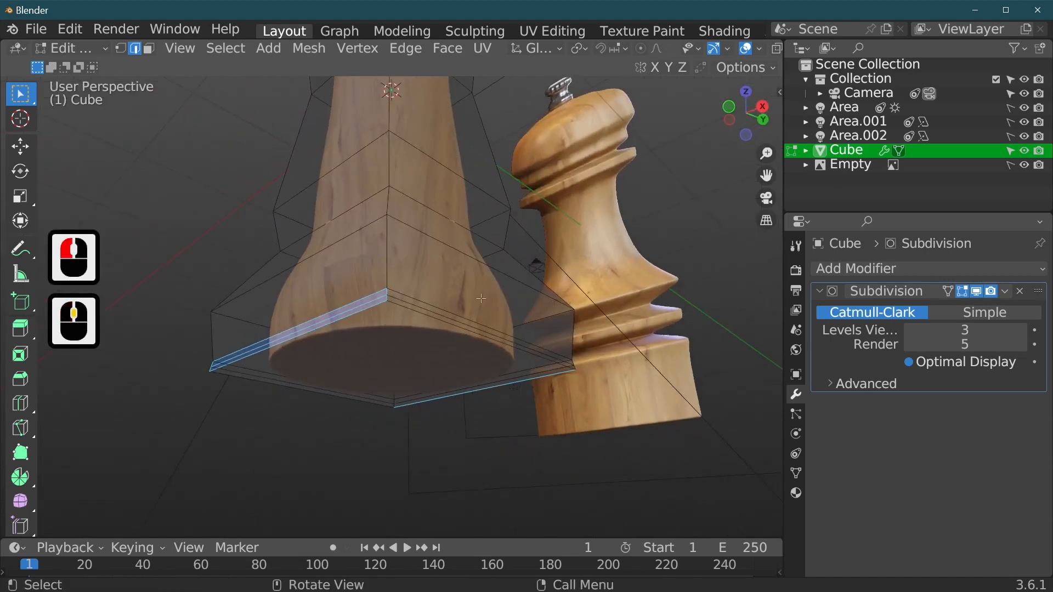
{"action": "scroll", "coordinate": [702, 49], "scroll_direction": "down", "scroll_amount": 3}
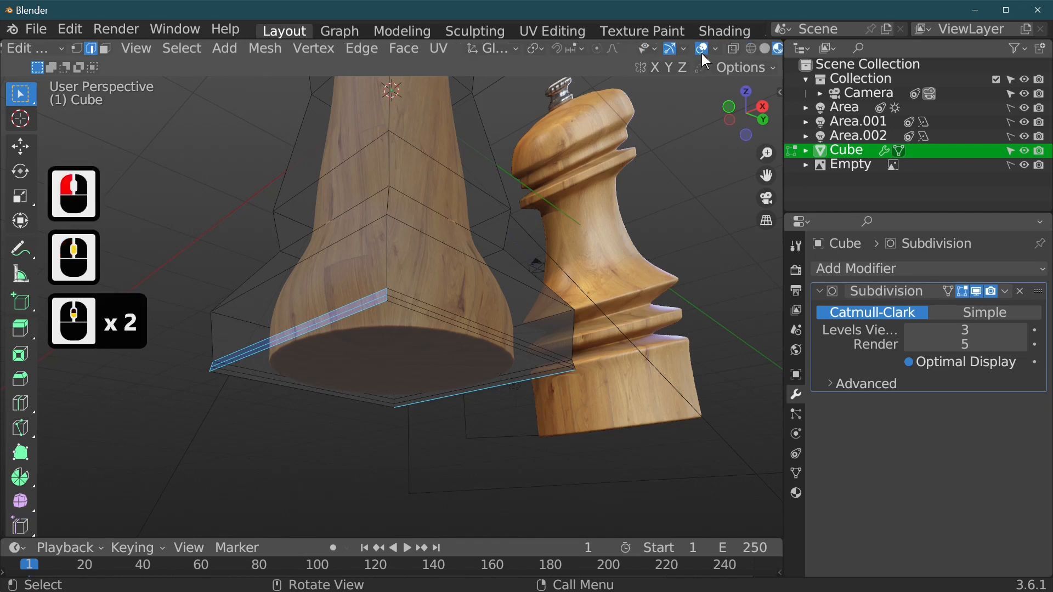
Turn on X-ray and, in front view, box-select all the bottom edge loops through the mesh.
{"action": "left_click", "coordinate": [704, 62]}
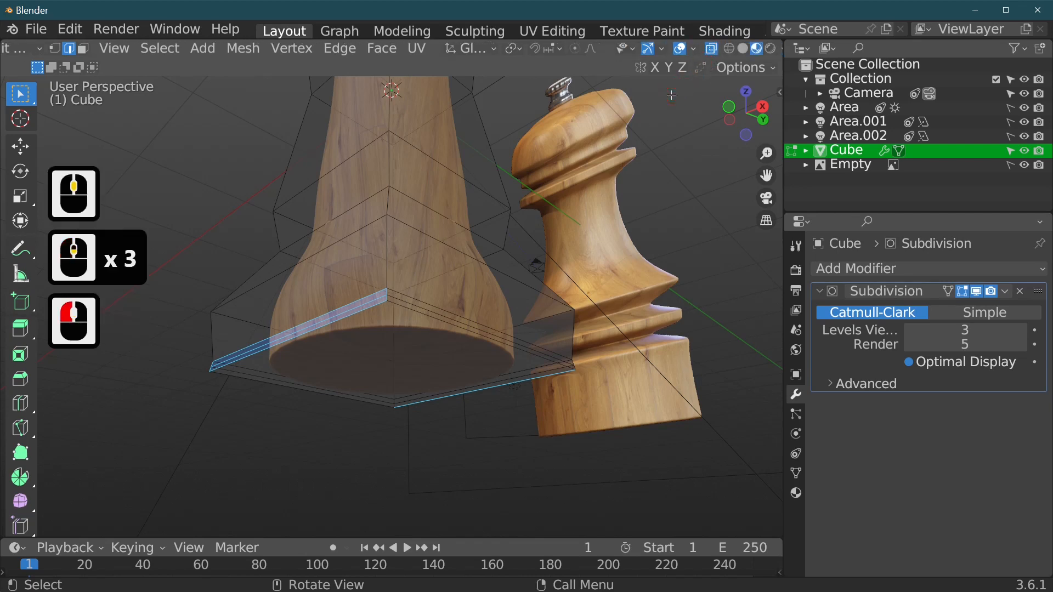
{"action": "middle_click_drag", "start_coordinate": [172, 404], "coordinate": [187, 381]}
{"action": "left_click_drag", "start_coordinate": [184, 349], "coordinate": [293, 371]}
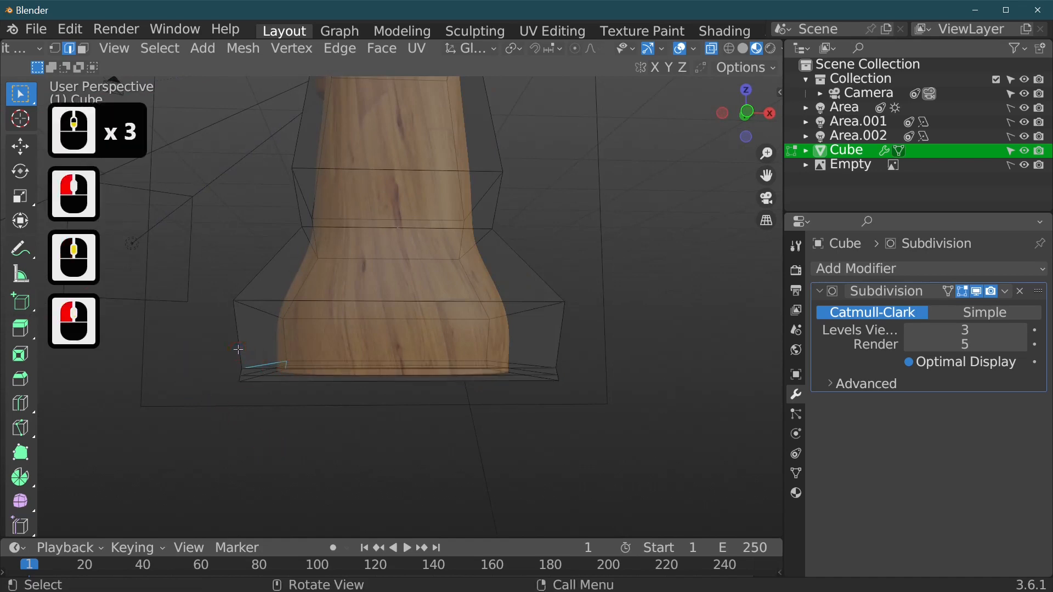
{"action": "key", "text": "KP_1"}
{"action": "left_click_drag", "start_coordinate": [222, 355], "coordinate": [599, 390]}
{"action": "middle_click_drag", "start_coordinate": [598, 390], "coordinate": [534, 348]}
{"action": "key", "text": "KP_1"}
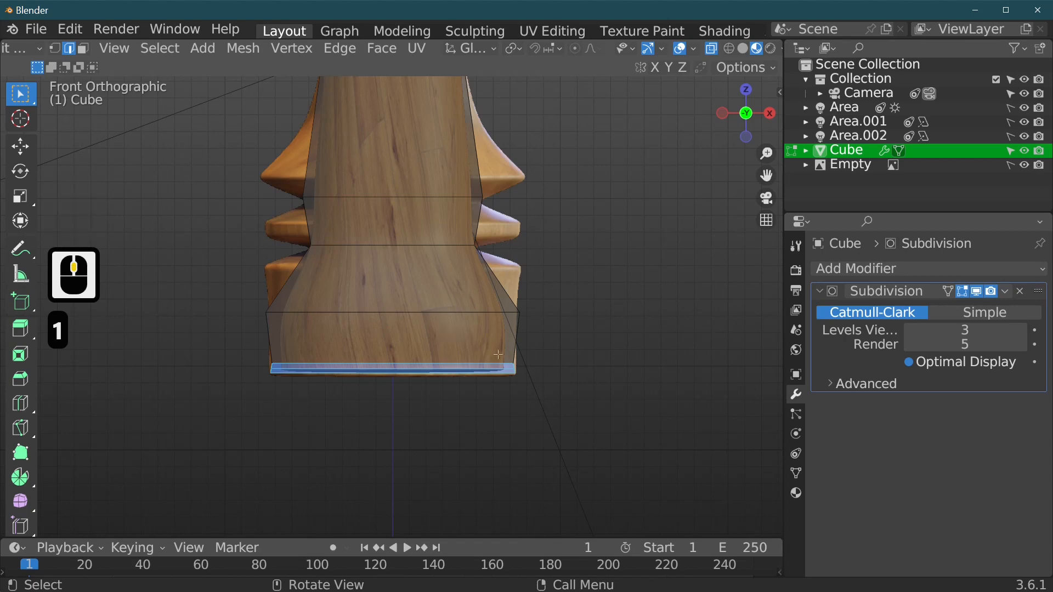
Scale the selected bottom edge loops out to about 1.115, and turn X-ray off.
{"action": "key", "text": "s"}
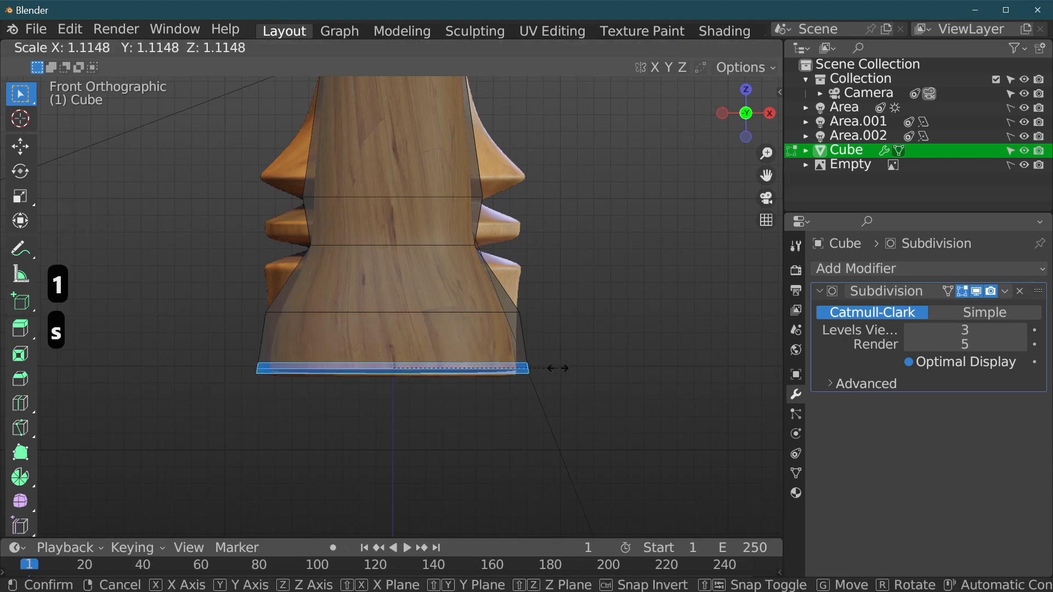
{"action": "left_click", "coordinate": [557, 368]}
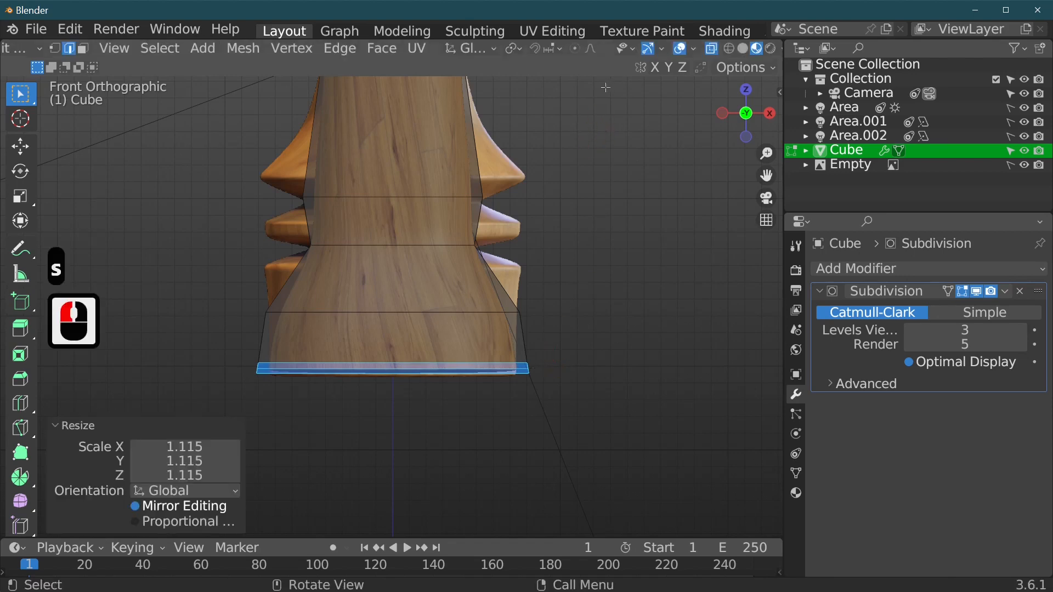
{"action": "left_click", "coordinate": [710, 50]}
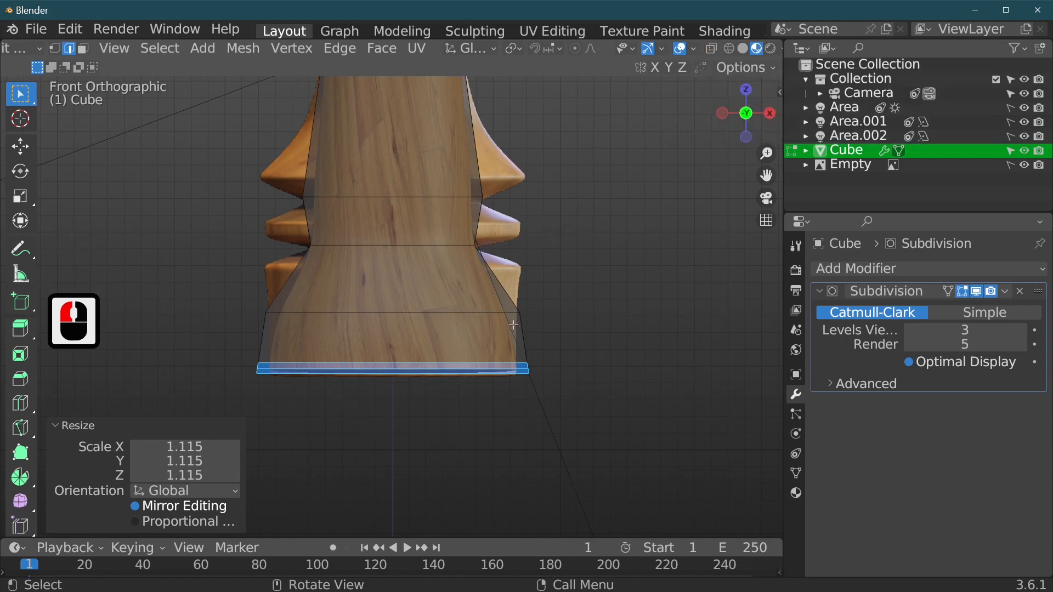
Add a loop cut near the top of the base section, factor about -0.736, and scale it out to about 1.084.
{"action": "left_click", "coordinate": [501, 290]}
{"action": "left_click", "coordinate": [522, 344]}
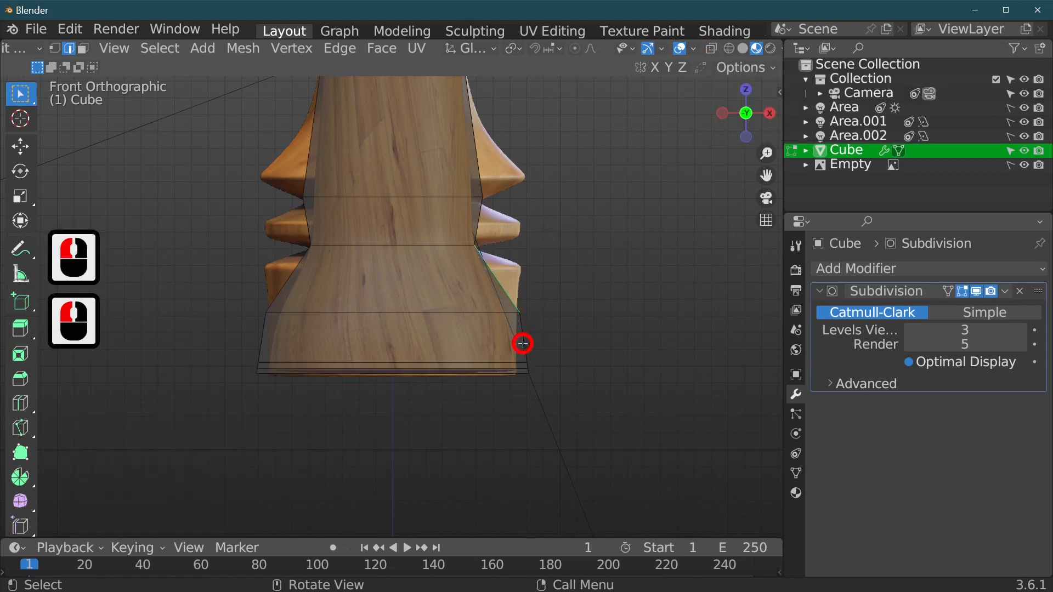
{"action": "key", "text": "ctrl"}
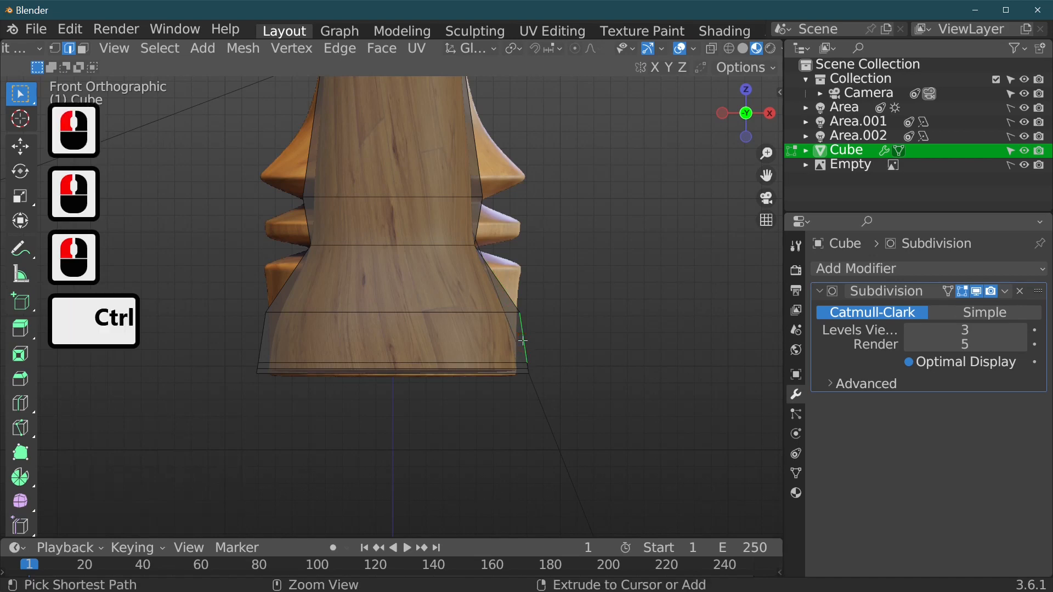
{"action": "key", "text": "ctrl+r"}
{"action": "left_click_drag", "start_coordinate": [521, 351], "coordinate": [527, 320]}
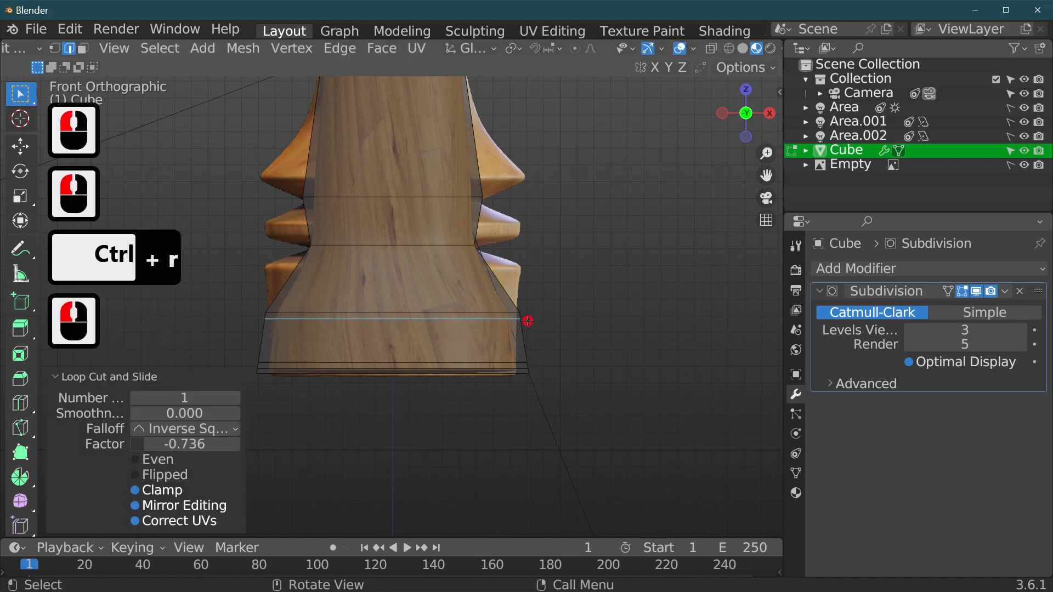
{"action": "left_click", "coordinate": [601, 335]}
{"action": "key", "text": "s"}
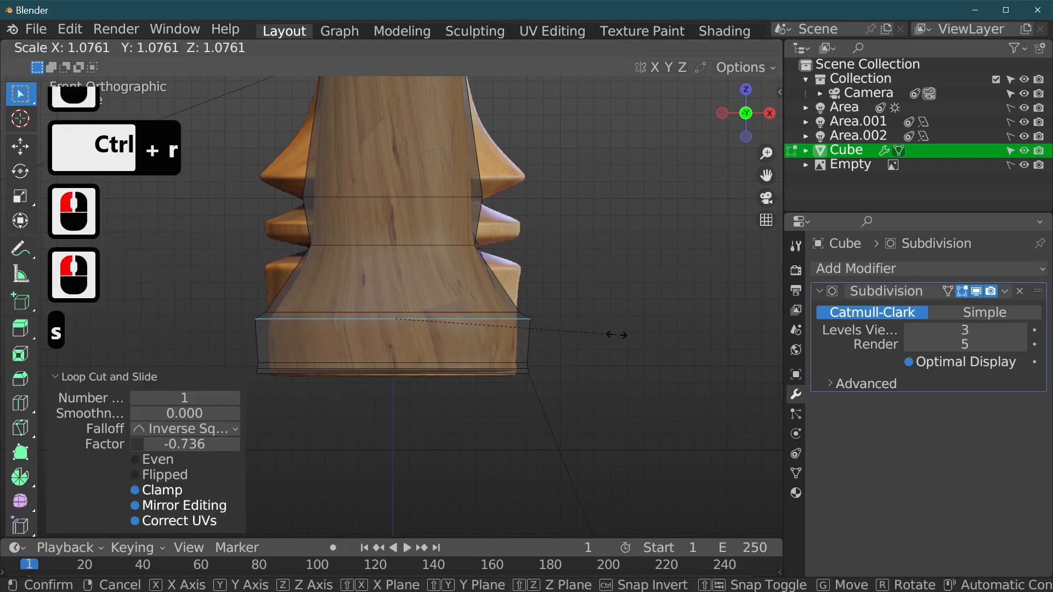
{"action": "left_click", "coordinate": [612, 332]}
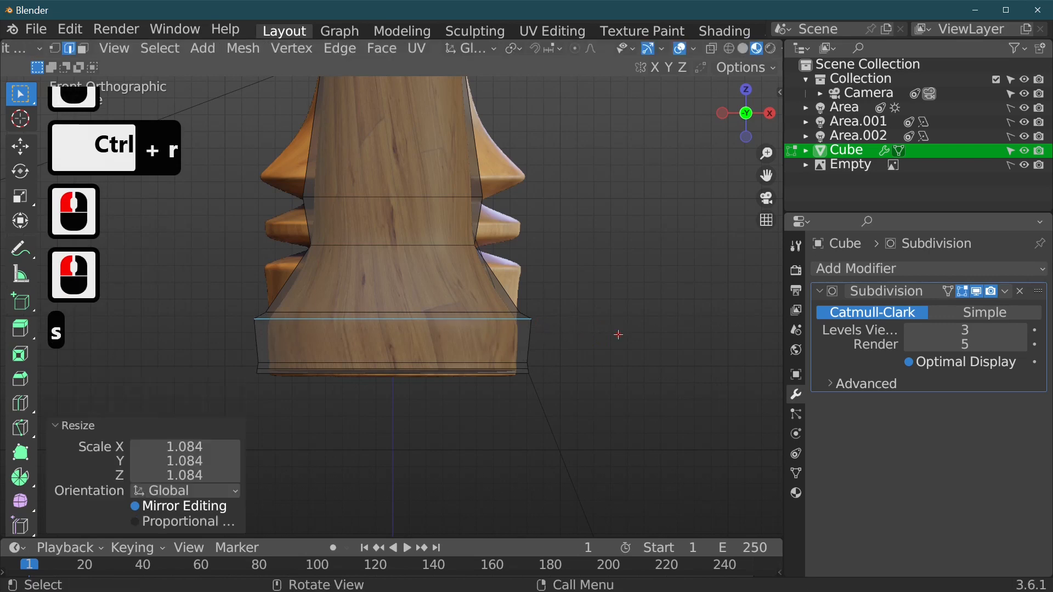
Add a centred loop cut on the sloped section above the base and scale it out to about 1.357.
{"action": "left_click", "coordinate": [498, 281]}
{"action": "key", "text": "ctrl+r"}
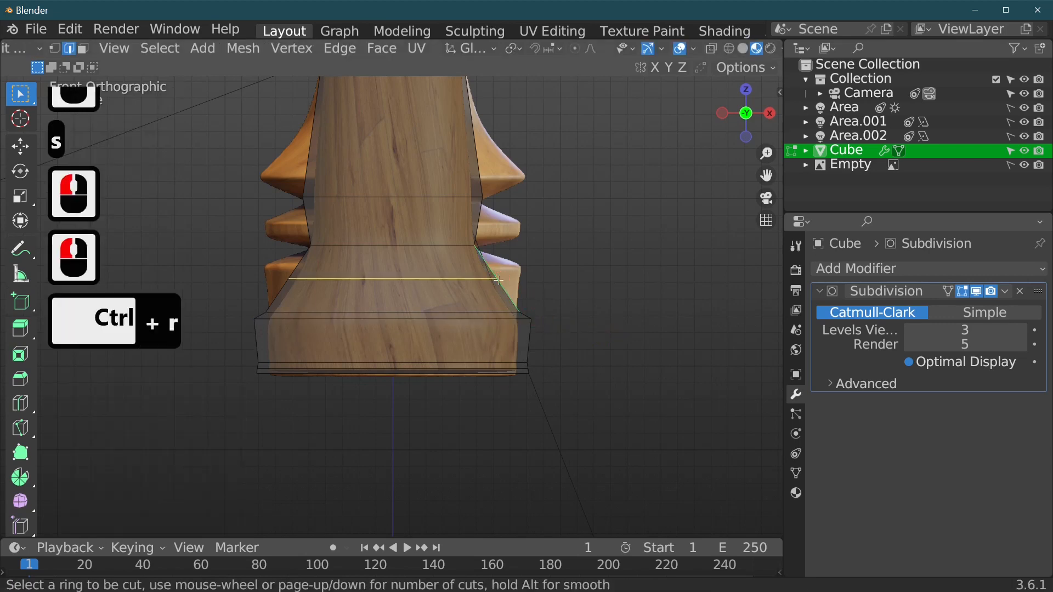
{"action": "left_click", "coordinate": [498, 280]}
{"action": "key", "text": "s"}
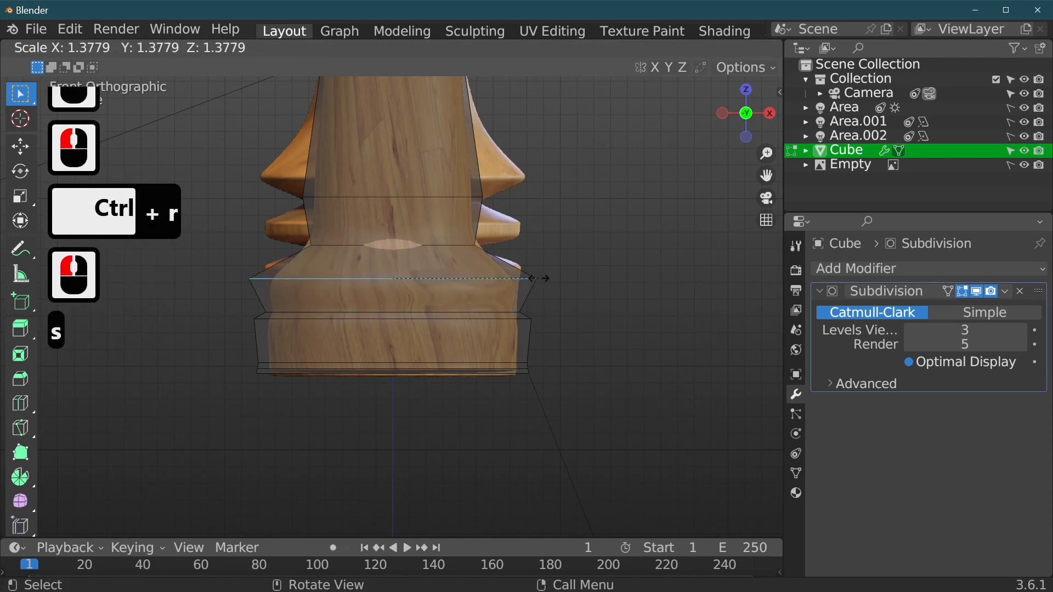
{"action": "left_click", "coordinate": [530, 276]}
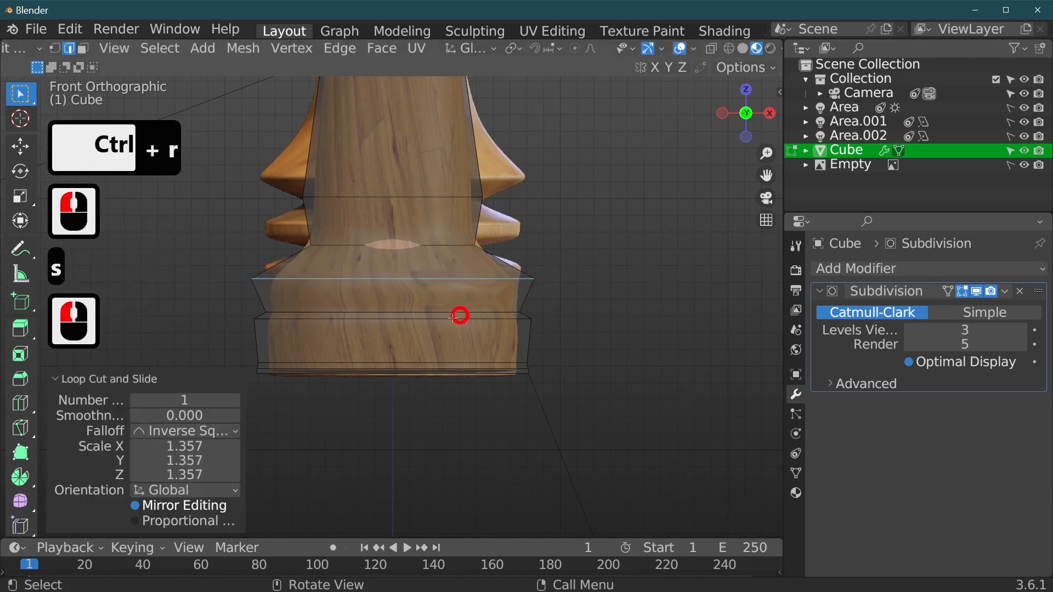
Scale the pinched edge loop between the two widened base loops out to about 1.111.
{"action": "left_click", "coordinate": [485, 311], "text": "alt"}
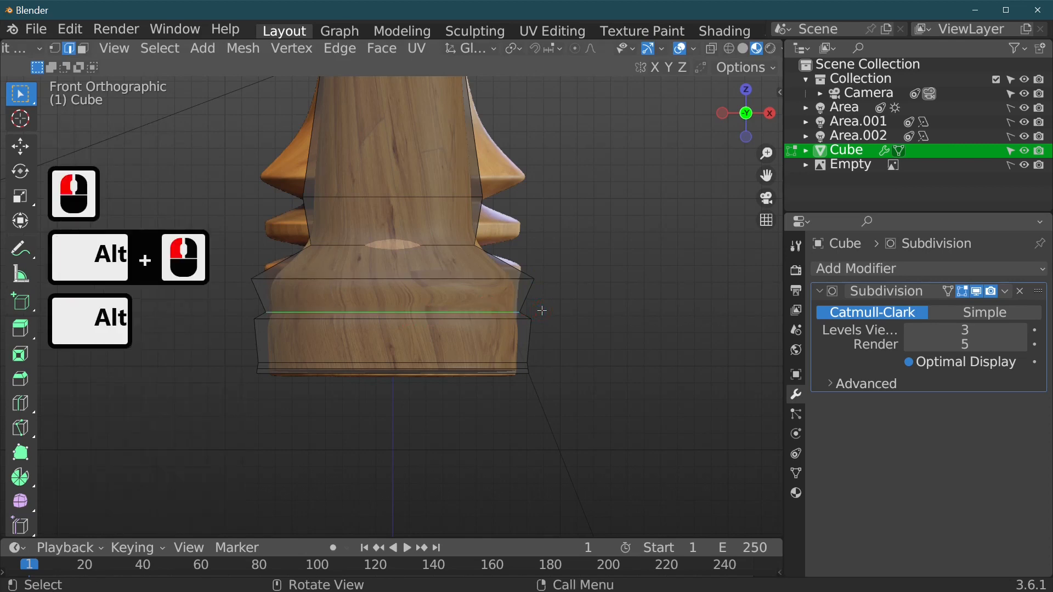
{"action": "key", "text": "s"}
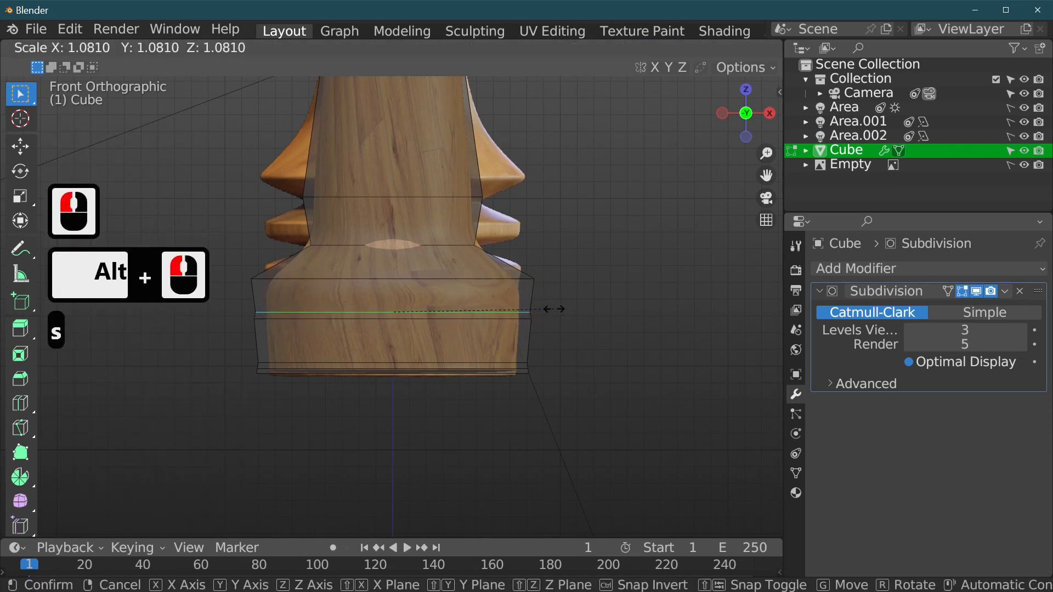
{"action": "left_click", "coordinate": [558, 306]}
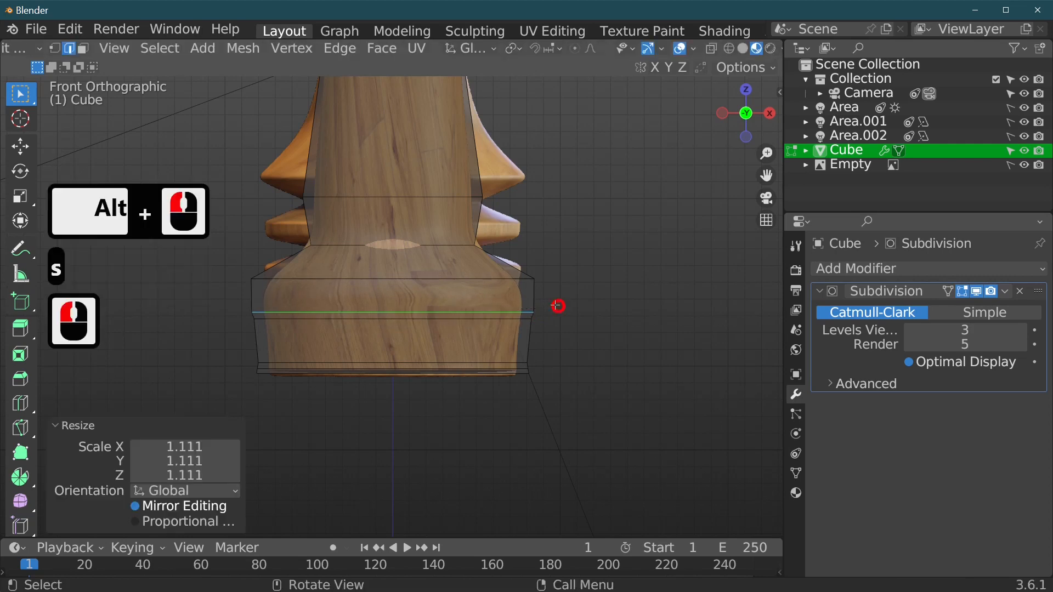
Slide the base's upper shoulder loop upward by a factor of about -0.386 and scale it out to about 1.09.
{"action": "left_click", "coordinate": [489, 280], "text": "alt"}
{"action": "left_click", "coordinate": [552, 281], "text": "alt"}
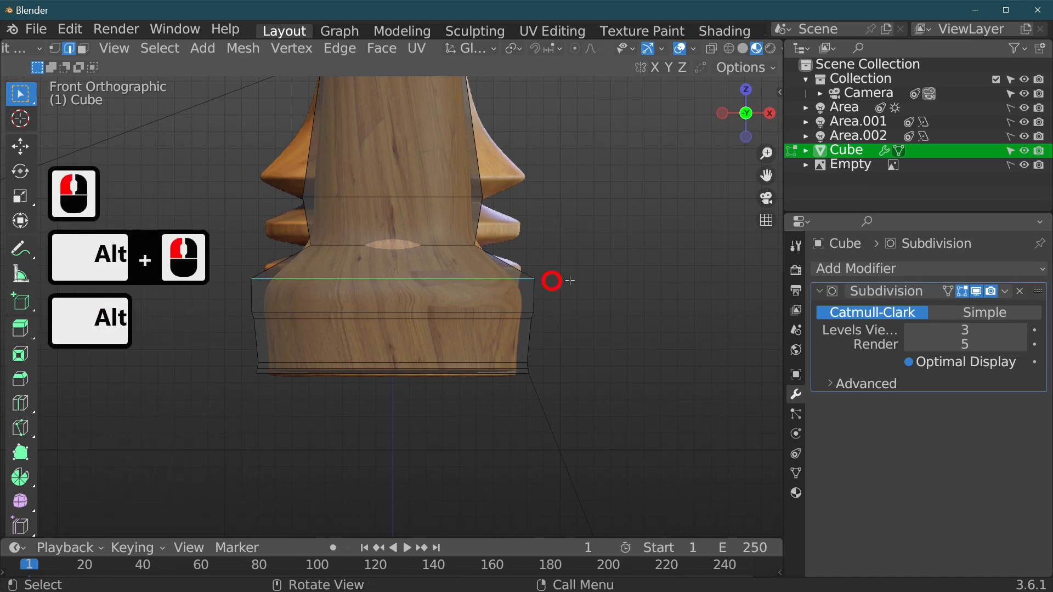
{"action": "key", "text": "g"}
{"action": "key", "text": "g"}
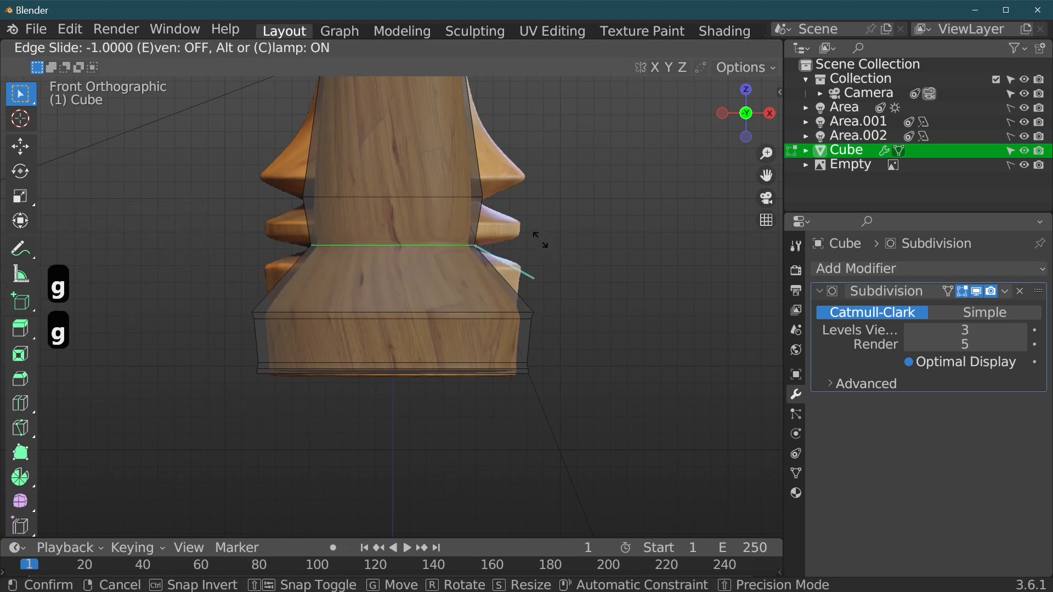
{"action": "left_click", "coordinate": [572, 264]}
{"action": "key", "text": "s"}
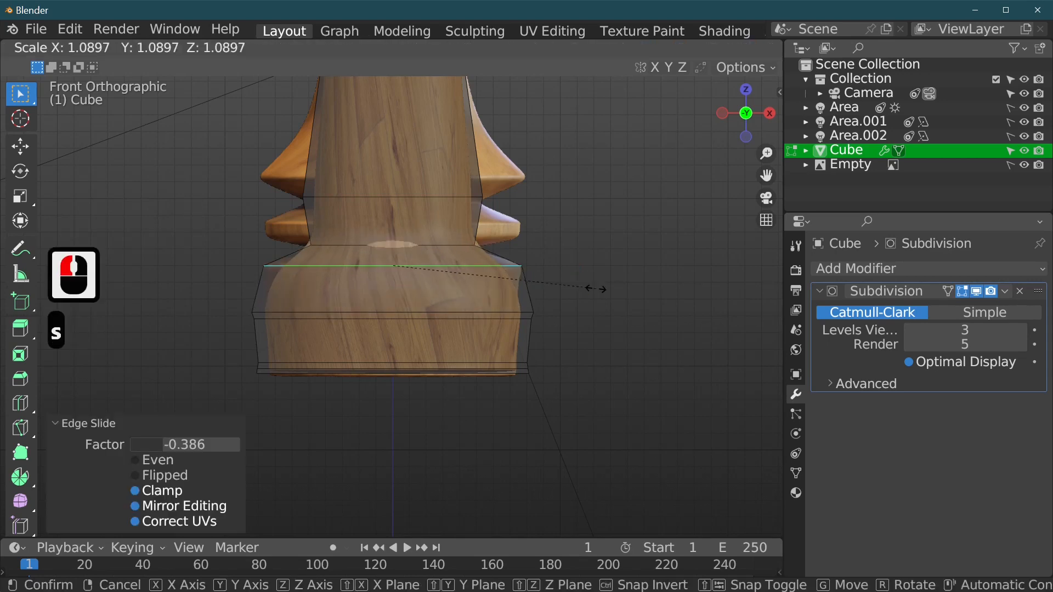
{"action": "left_click", "coordinate": [582, 290]}
Add a loop cut just below the shoulder loop, slid to about -0.667, and preview the smoothed shape in Object Mode.
{"action": "left_click", "coordinate": [534, 296]}
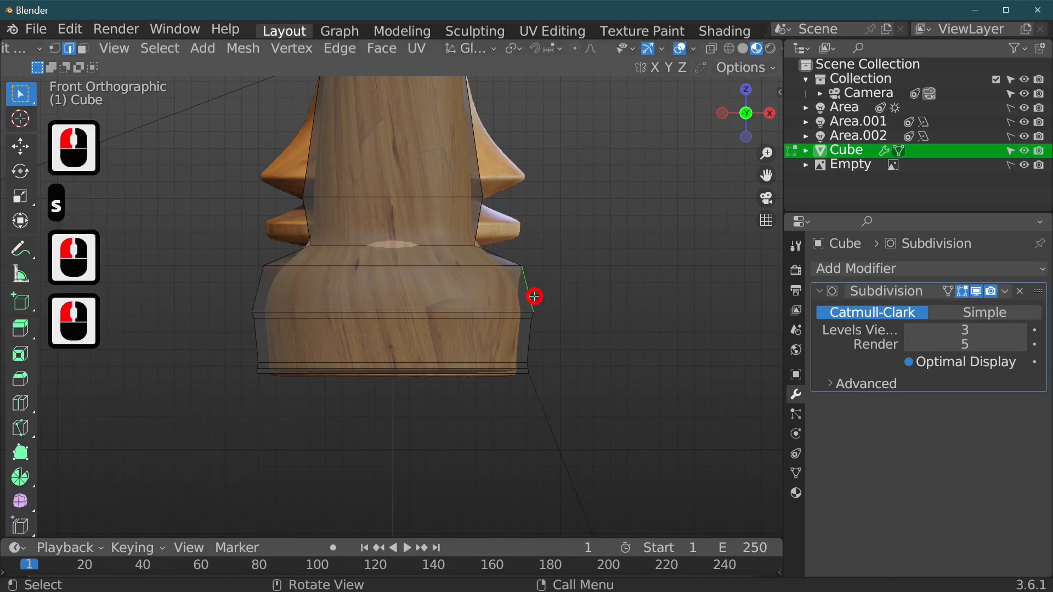
{"action": "key", "text": "ctrl+e"}
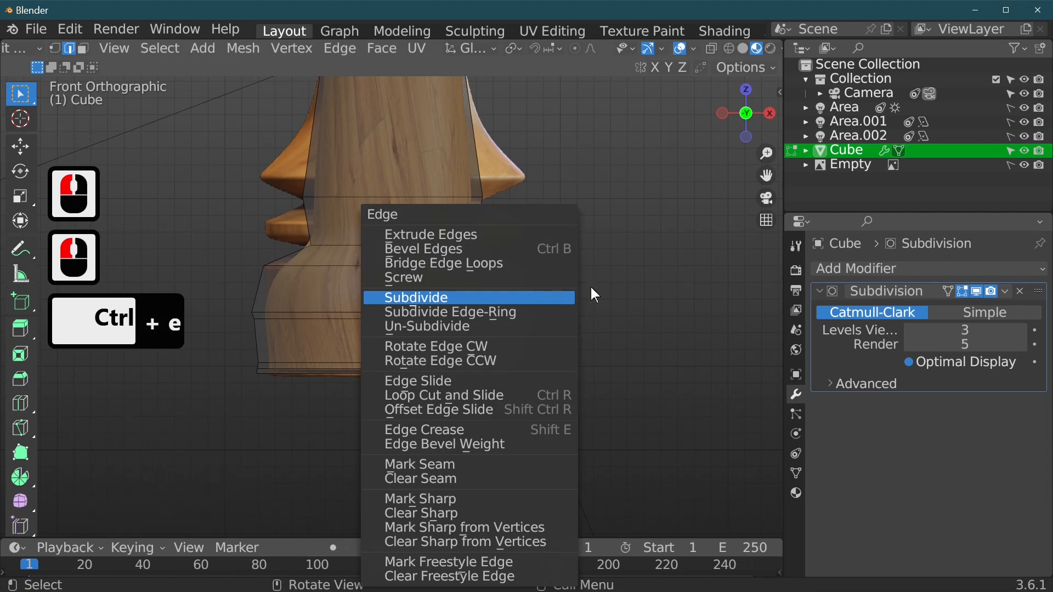
{"action": "key", "text": "ctrl"}
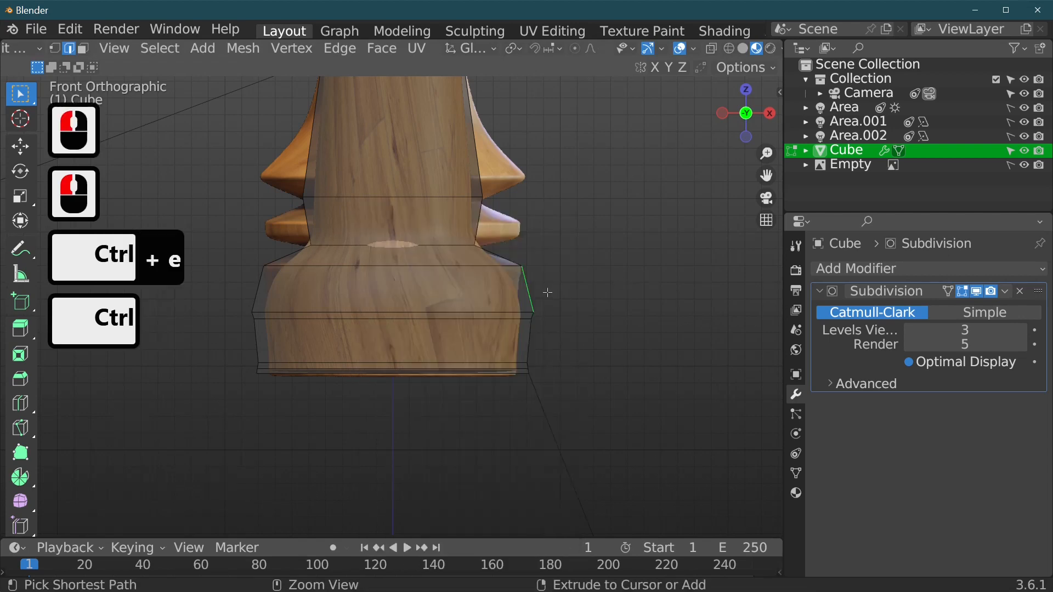
{"action": "key", "text": "ctrl+r"}
{"action": "left_click", "coordinate": [529, 291]}
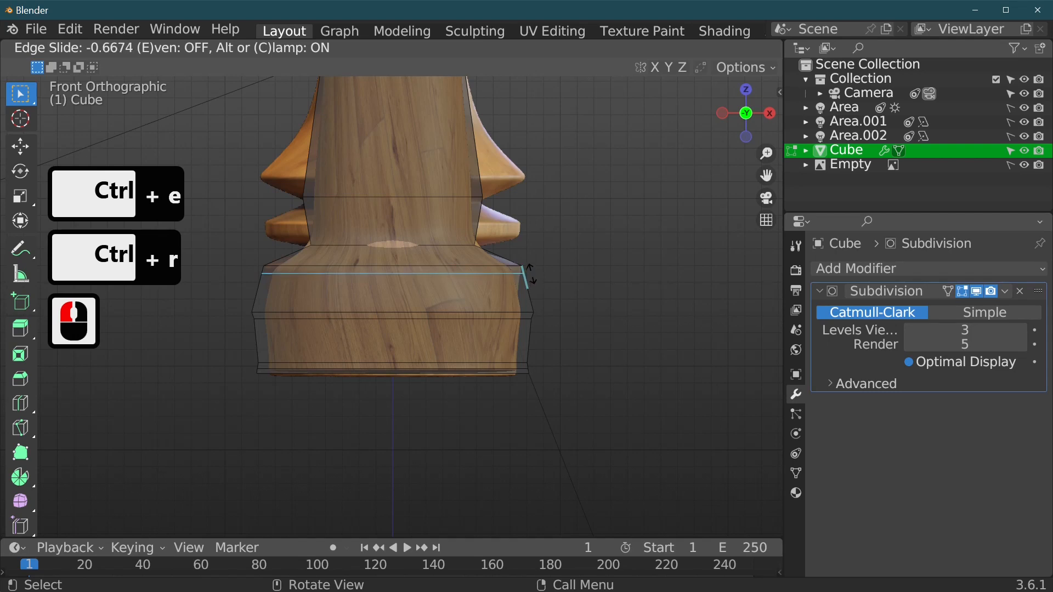
{"action": "left_click", "coordinate": [531, 273]}
{"action": "key", "text": "a"}
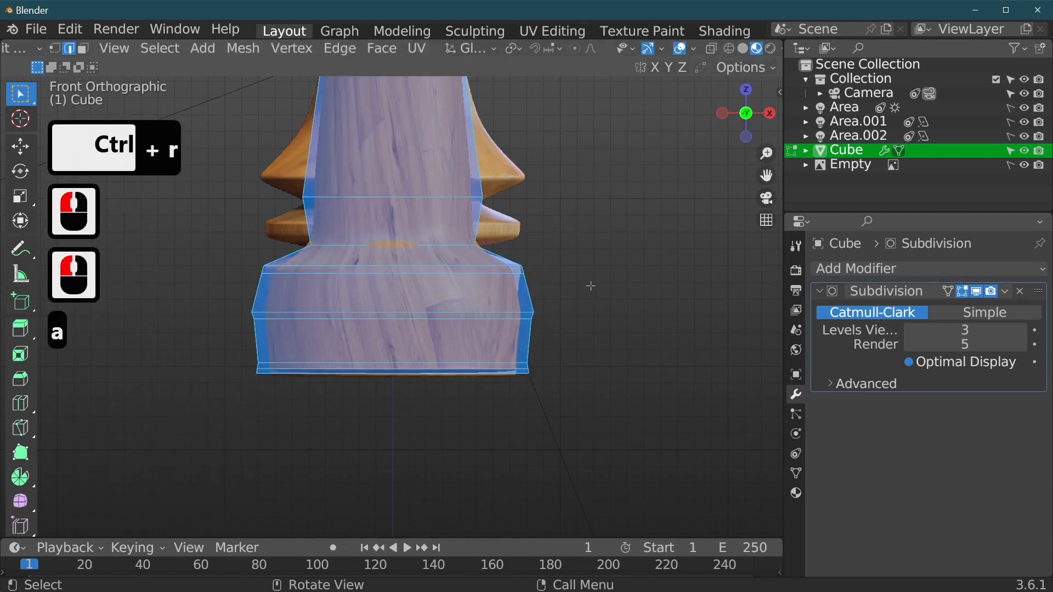
{"action": "key", "text": "a"}
{"action": "left_click", "coordinate": [590, 286]}
{"action": "key", "text": "Tab"}
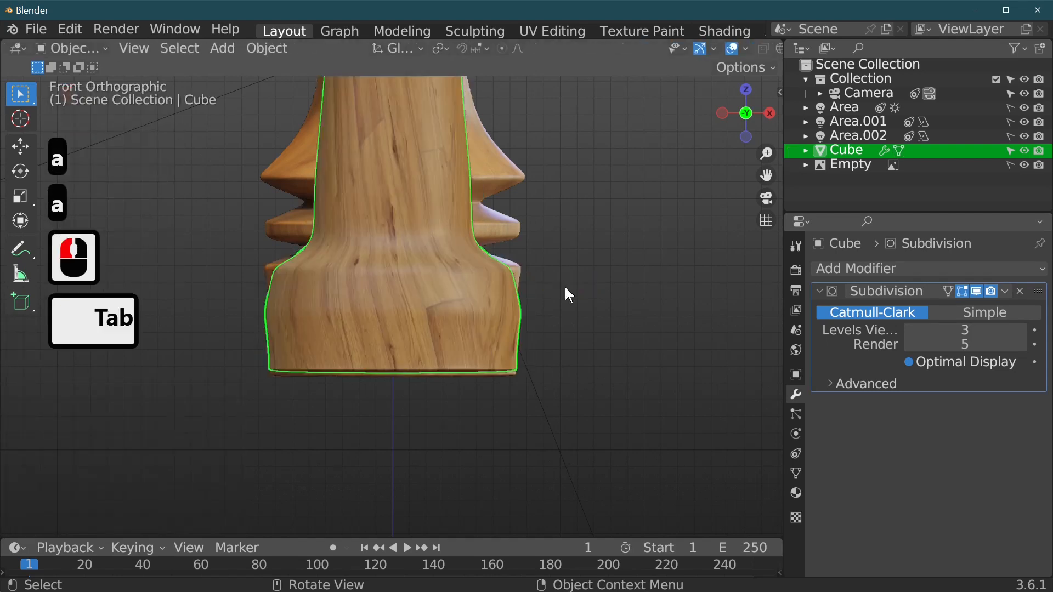
{"action": "key", "text": "Tab"}
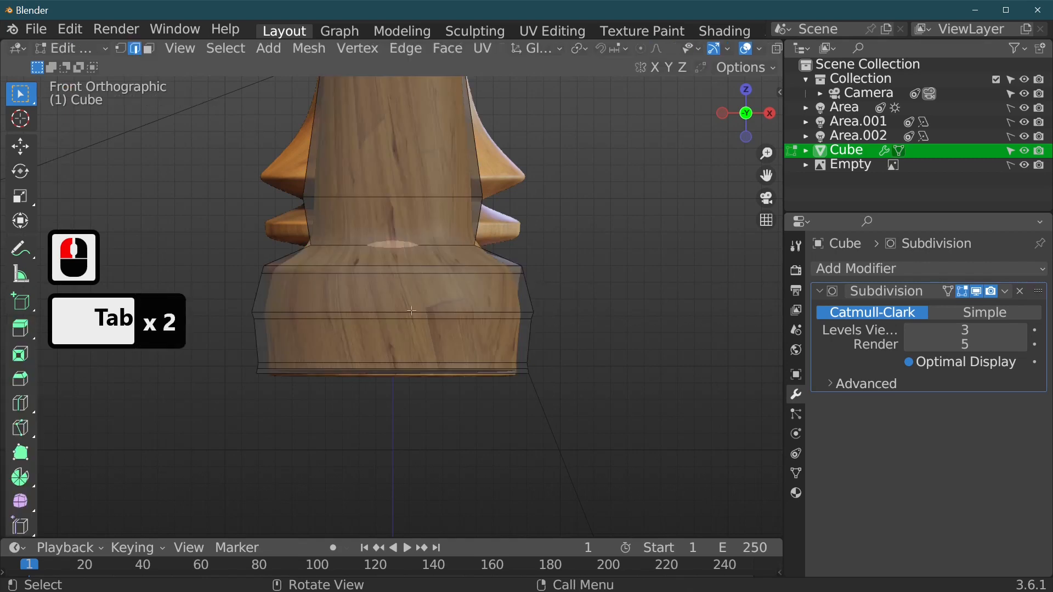
Select the full edge loop just below the shoulder and scale it out to about 1.071 in front view.
{"action": "left_click", "coordinate": [485, 273], "text": "alt"}
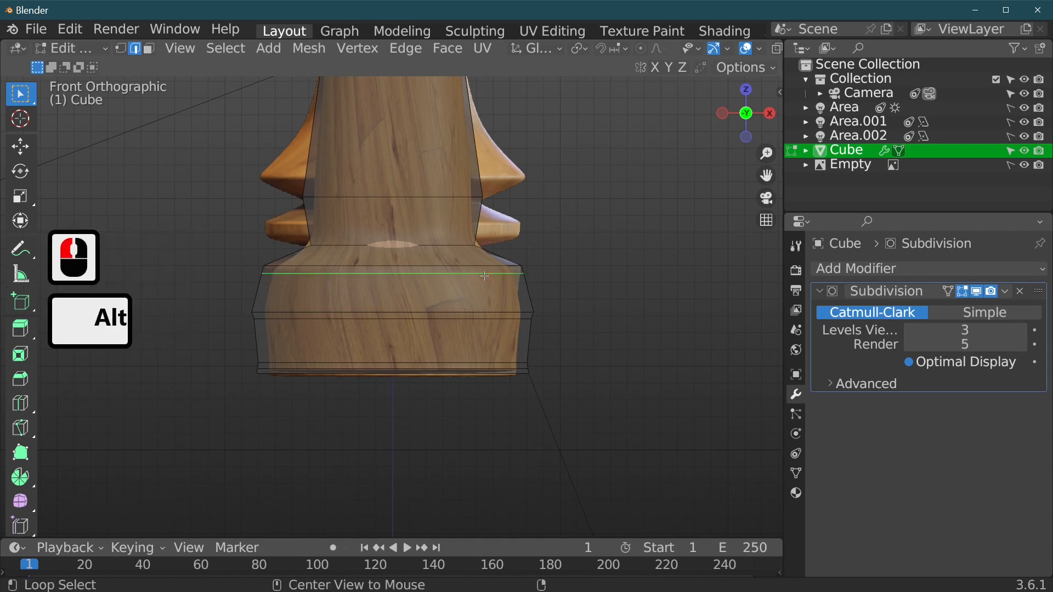
{"action": "left_click", "coordinate": [486, 276], "text": "alt"}
{"action": "middle_click_drag", "start_coordinate": [522, 287], "coordinate": [492, 307]}
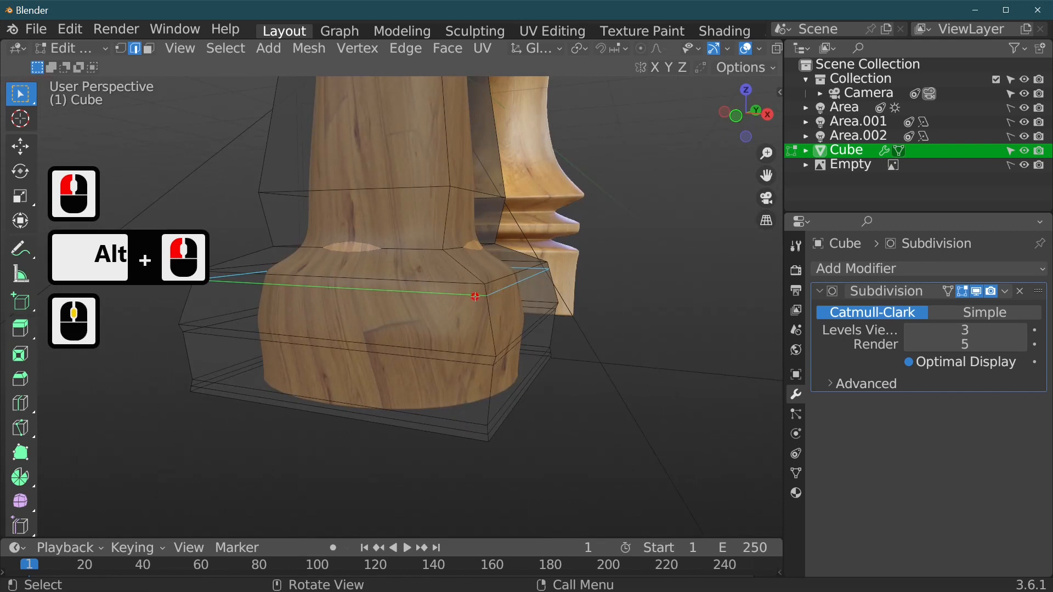
{"action": "left_click", "coordinate": [475, 296]}
{"action": "key", "text": "alt"}
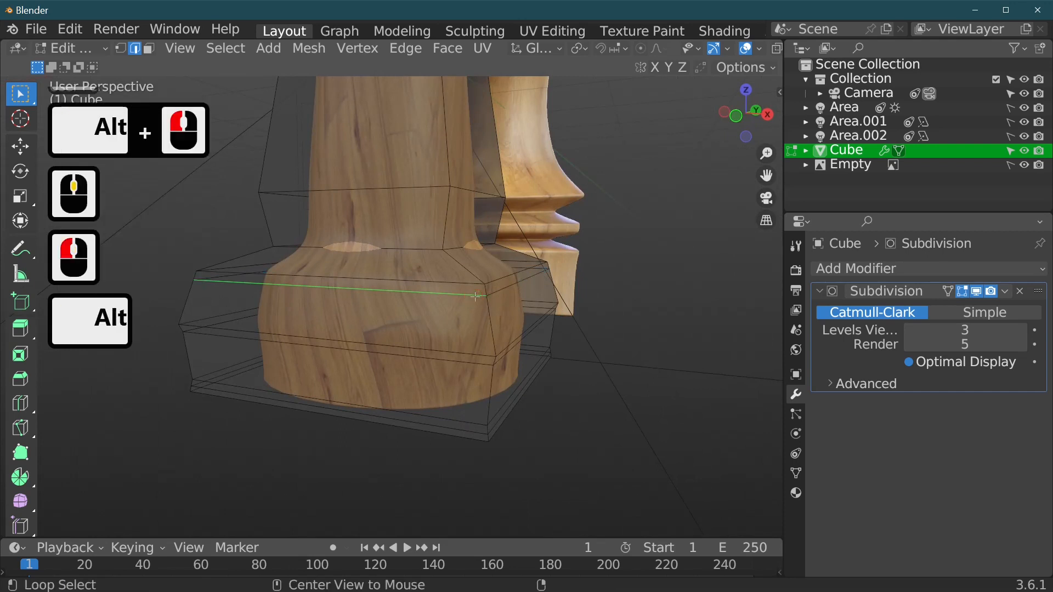
{"action": "left_click", "coordinate": [475, 296], "text": "alt"}
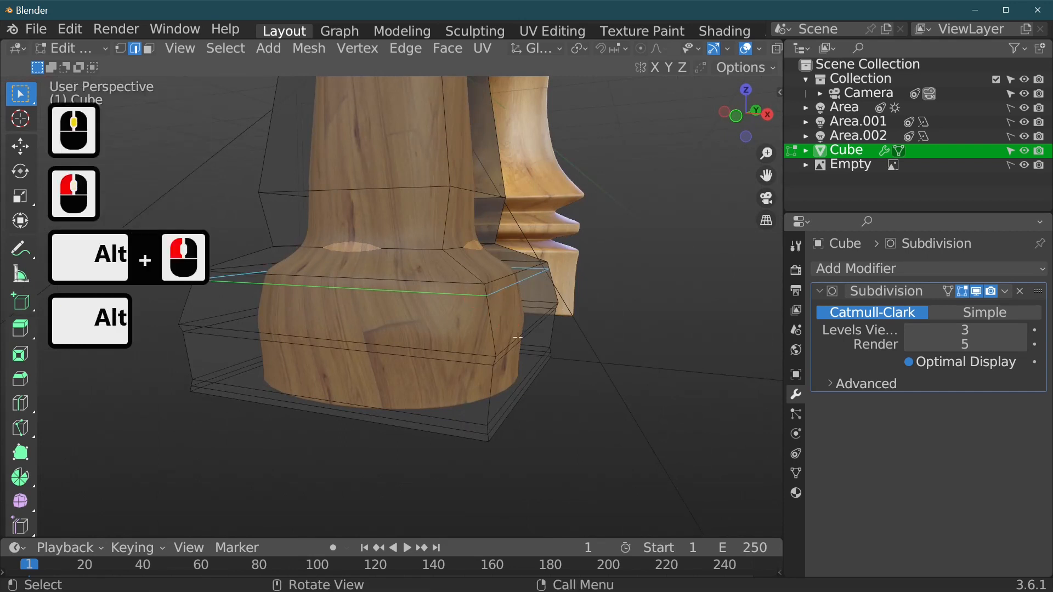
{"action": "key", "text": "KP_1"}
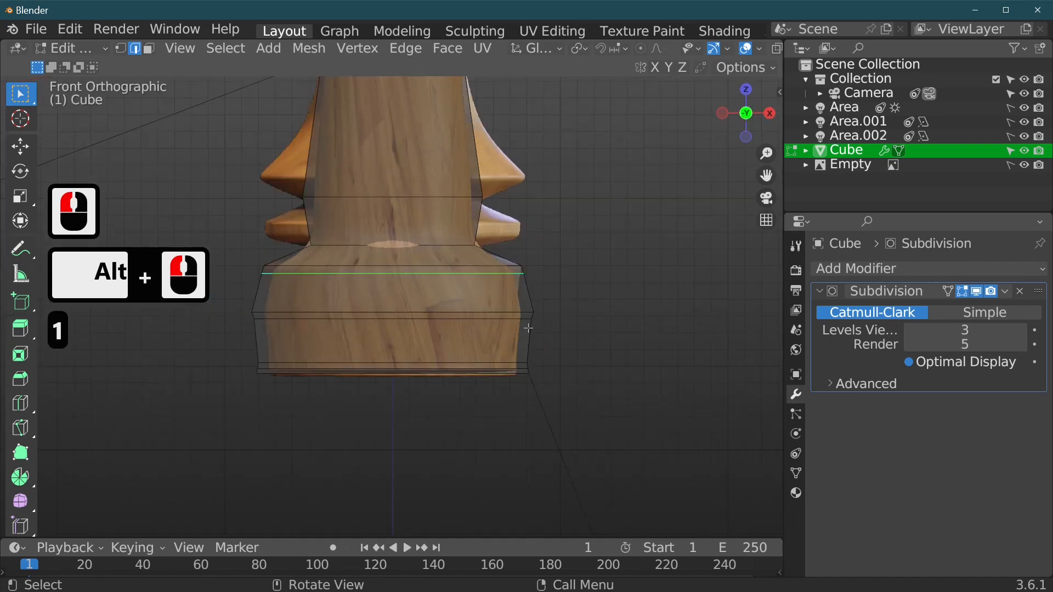
{"action": "key", "text": "s"}
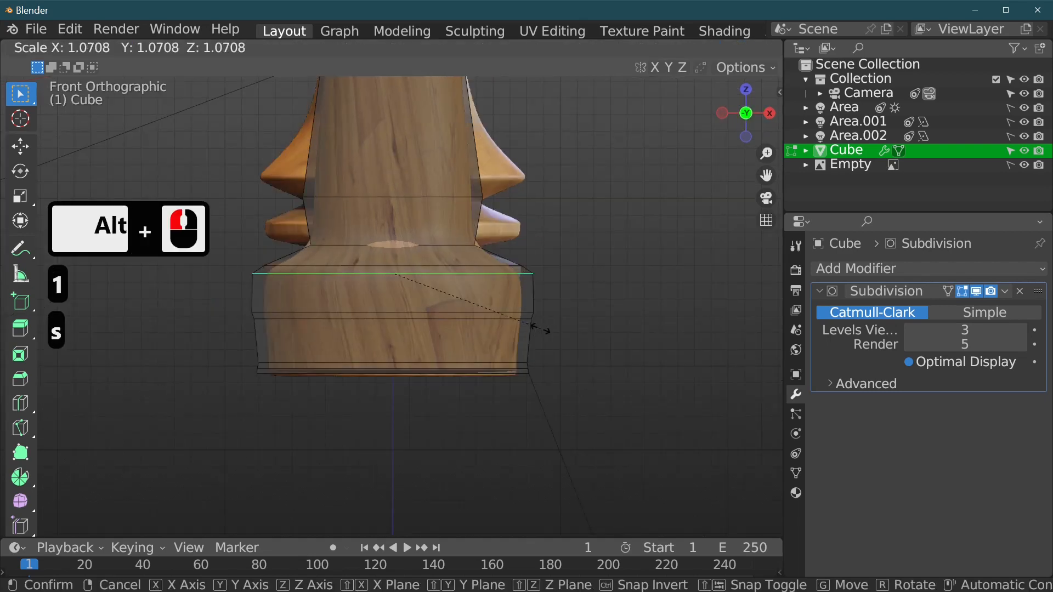
{"action": "left_click", "coordinate": [539, 328]}
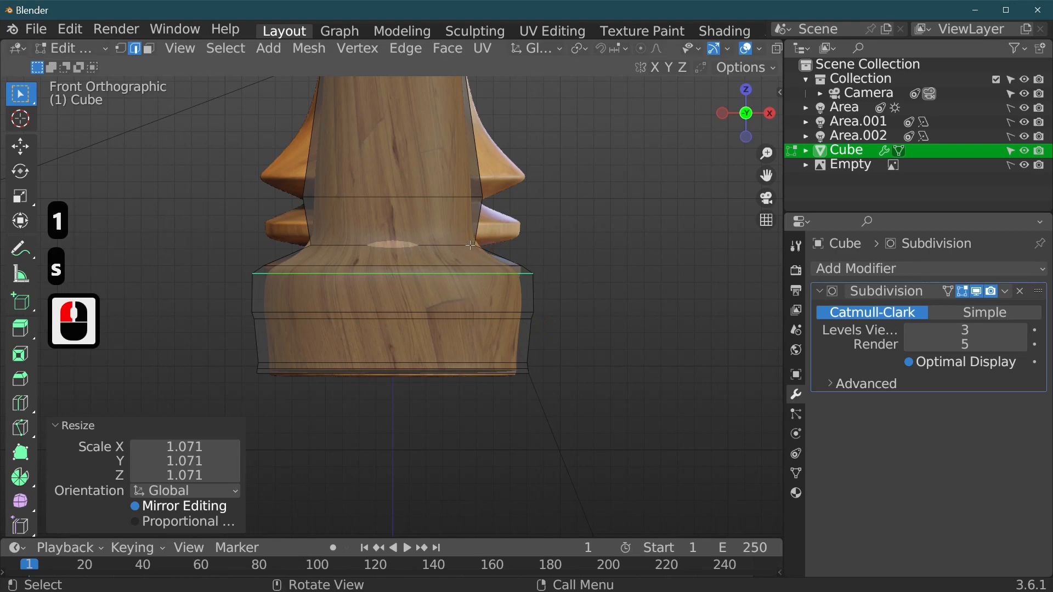
Add a centred loop cut on the narrow section above the shoulder and scale it out to about 1.912 as a ridge.
{"action": "left_click", "coordinate": [479, 226]}
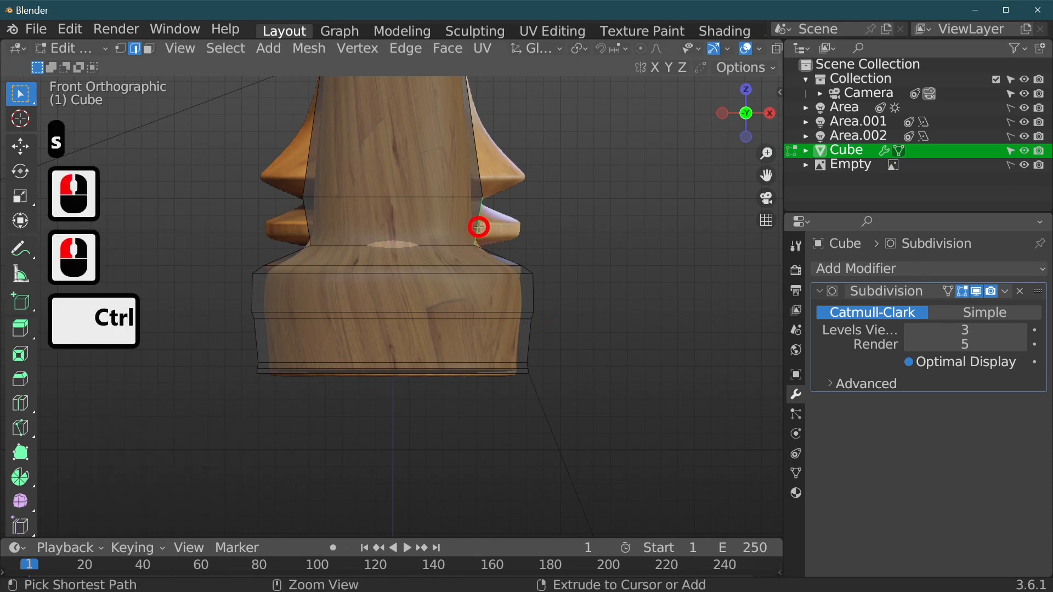
{"action": "key", "text": "ctrl+r"}
{"action": "left_click", "coordinate": [479, 226]}
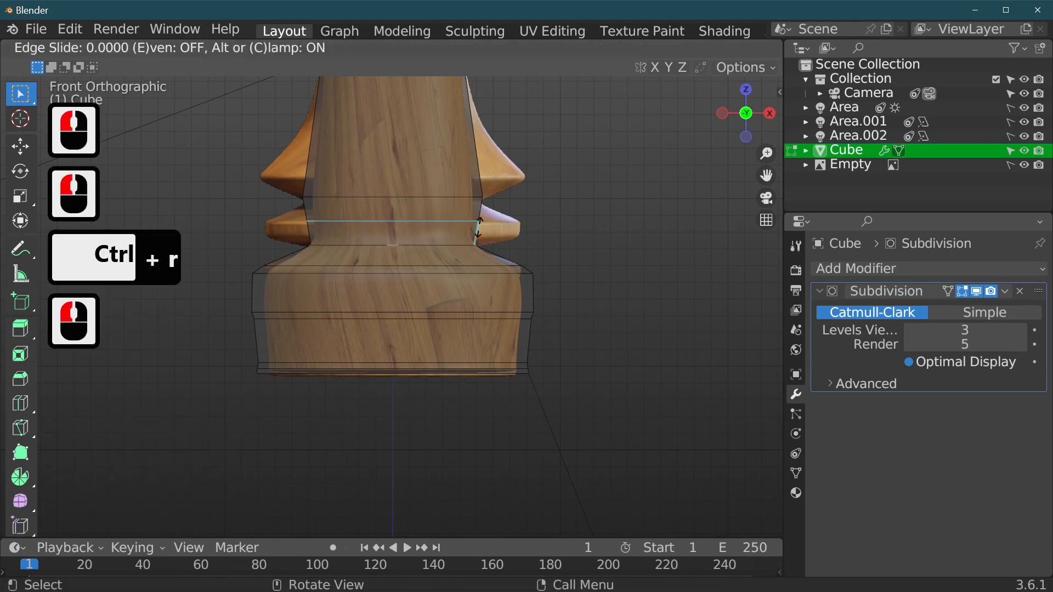
{"action": "key", "text": "s"}
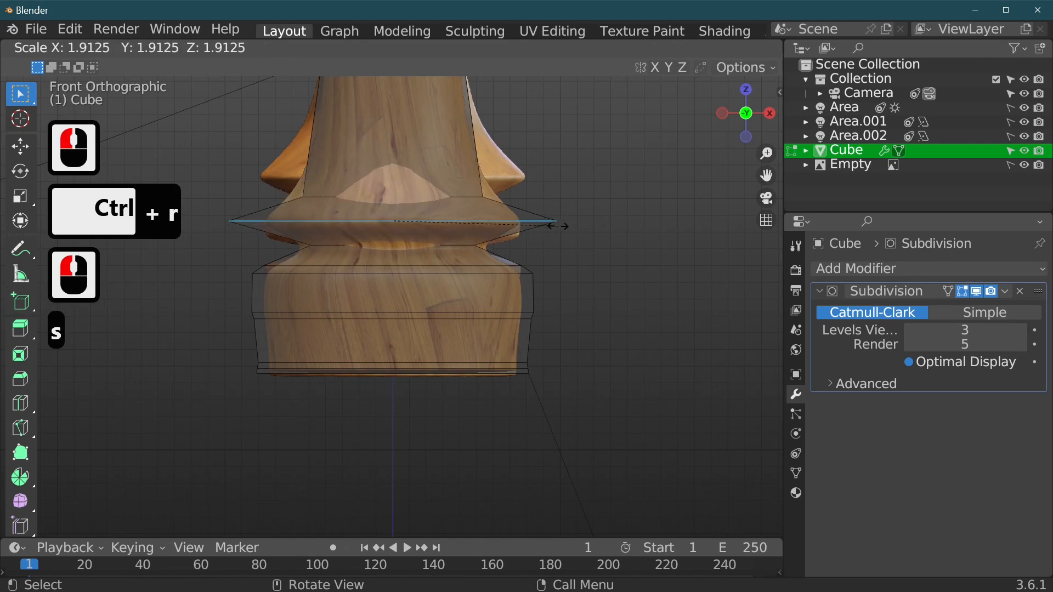
{"action": "left_click", "coordinate": [551, 229]}
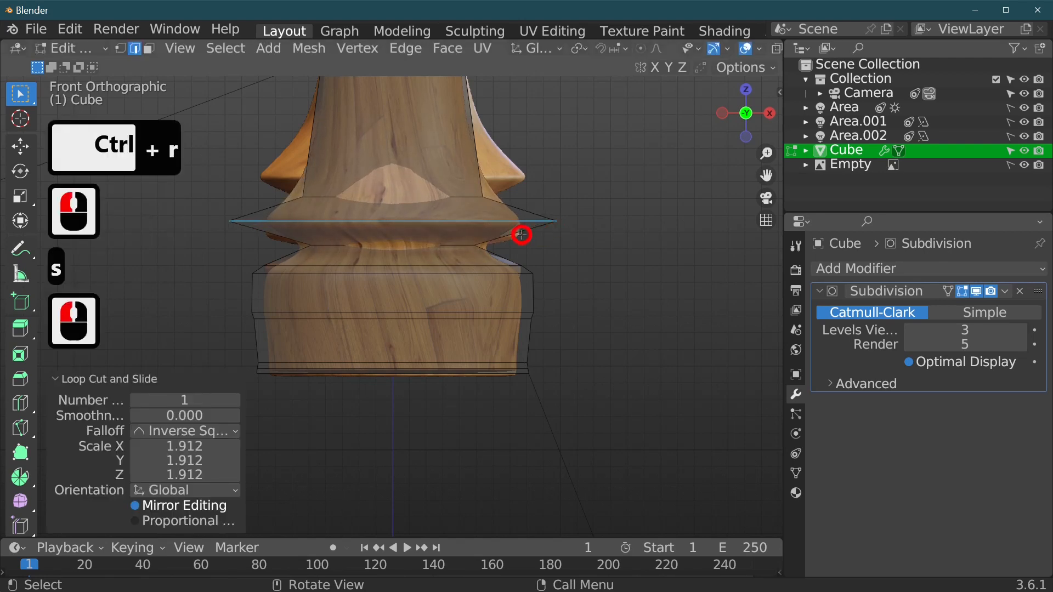
Add a centred loop cut just below the ridge's widest loop and scale it out to about 1.251, then another 1.059.
{"action": "left_click", "coordinate": [522, 235]}
{"action": "key", "text": "ctrl+r"}
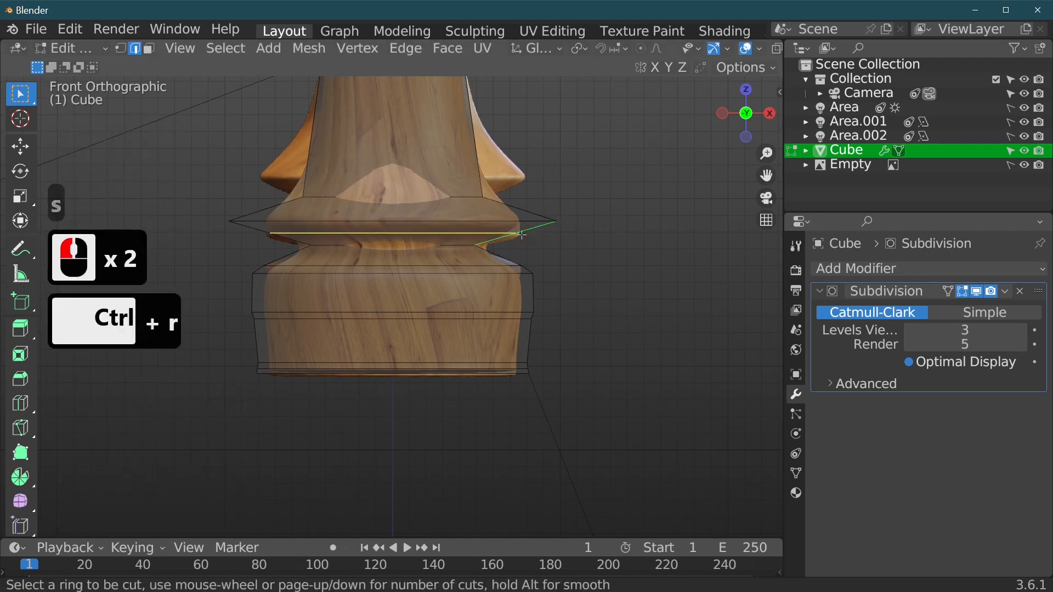
{"action": "left_click", "coordinate": [522, 234]}
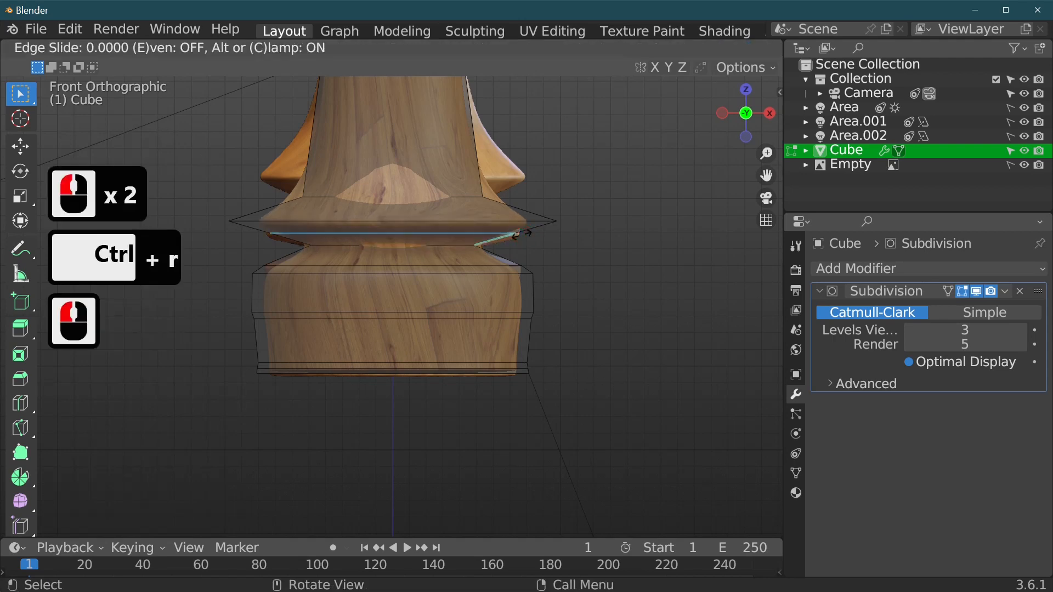
{"action": "key", "text": "s"}
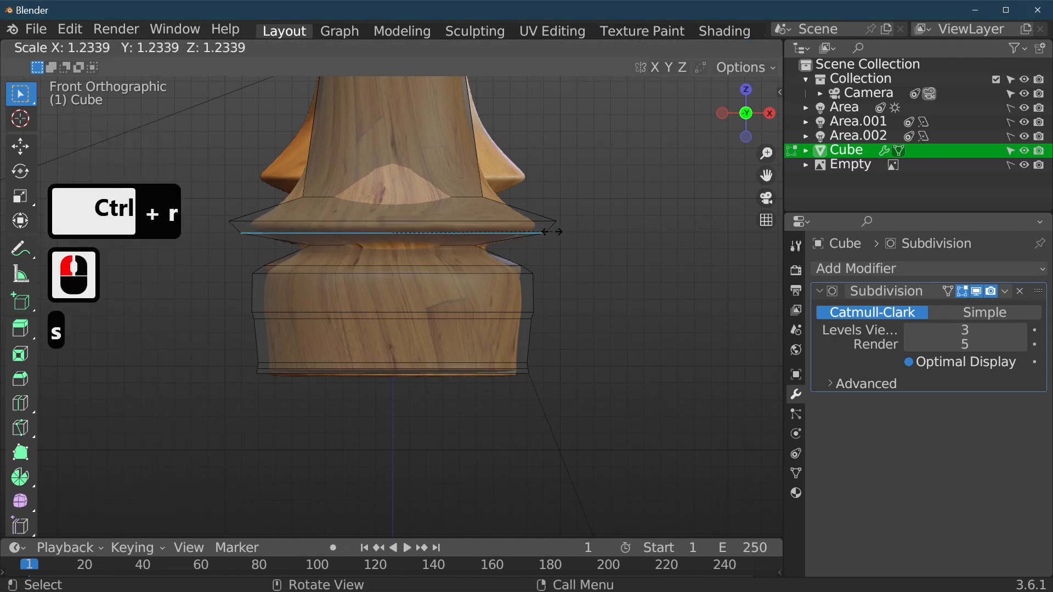
{"action": "left_click", "coordinate": [553, 230]}
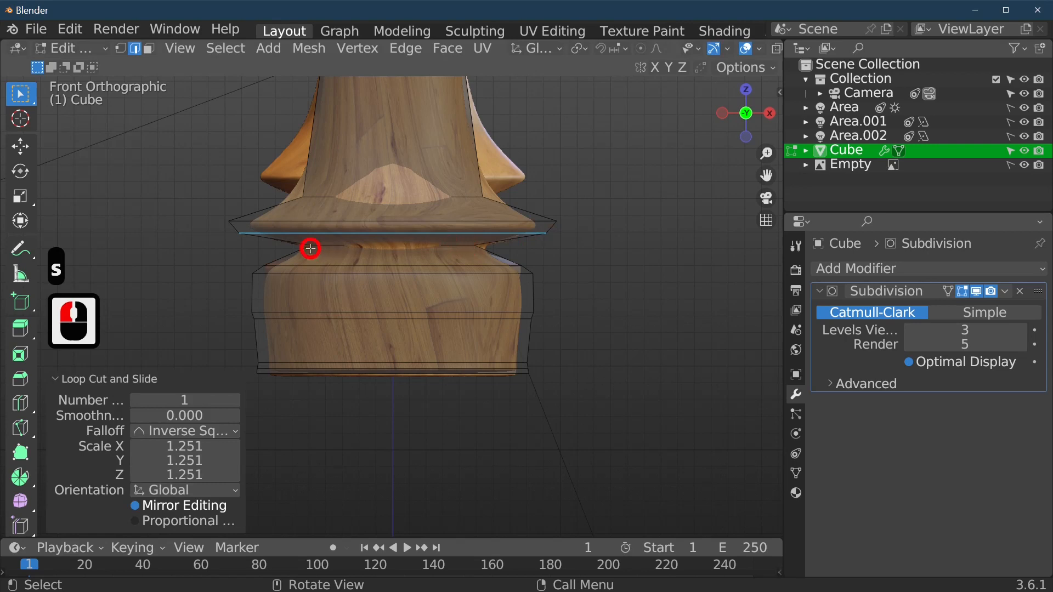
{"action": "key", "text": "s"}
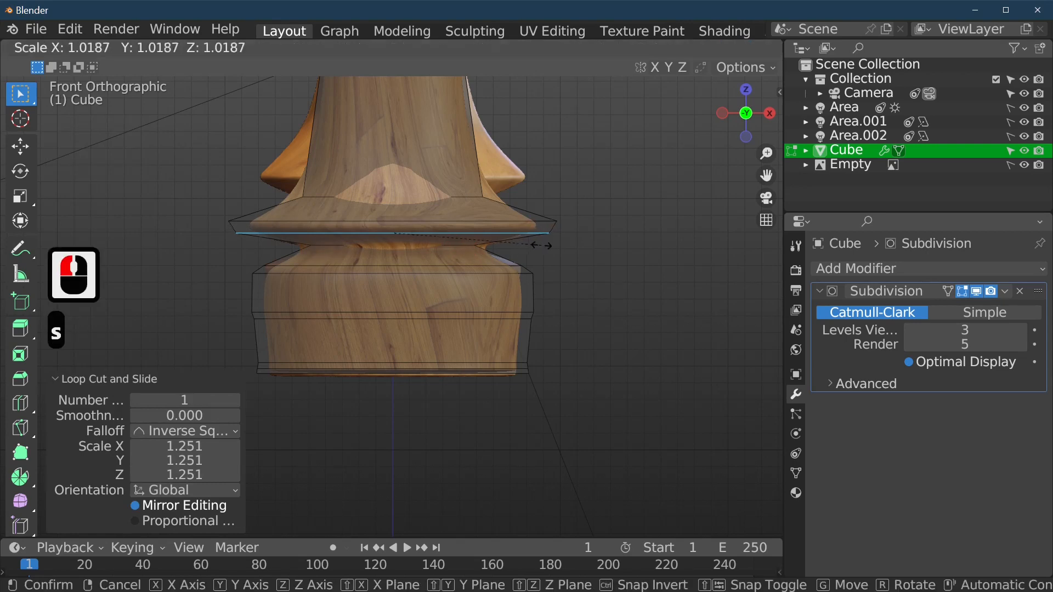
{"action": "left_click", "coordinate": [550, 226]}
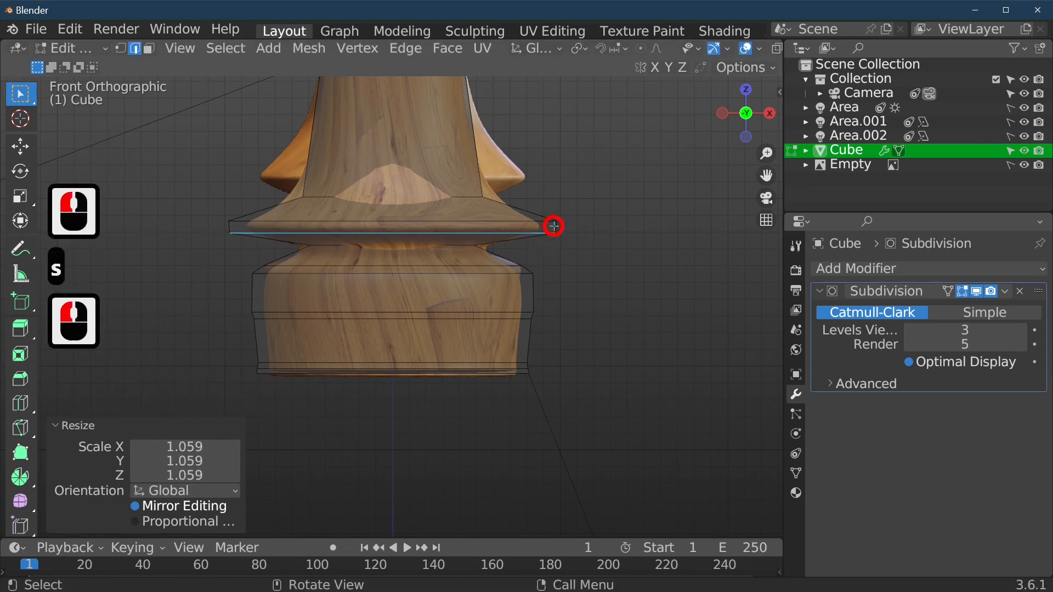
Add two loop cuts on the ridge's rim, slid to about -0.541 and 0.375, and preview the smoothed shape in Object Mode.
{"action": "left_click", "coordinate": [554, 225]}
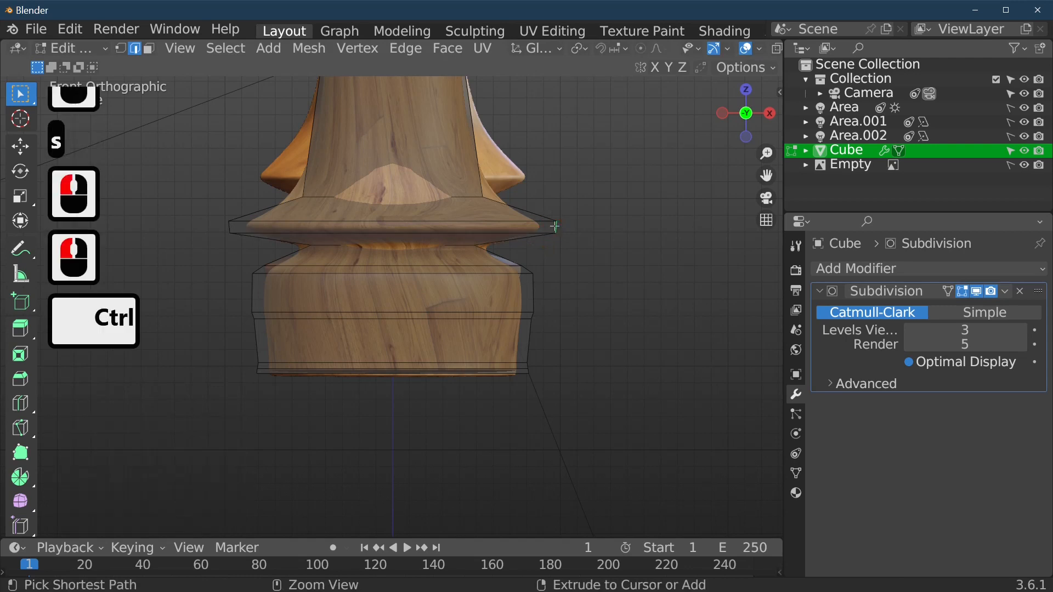
{"action": "key", "text": "ctrl+r"}
{"action": "left_click", "coordinate": [555, 226]}
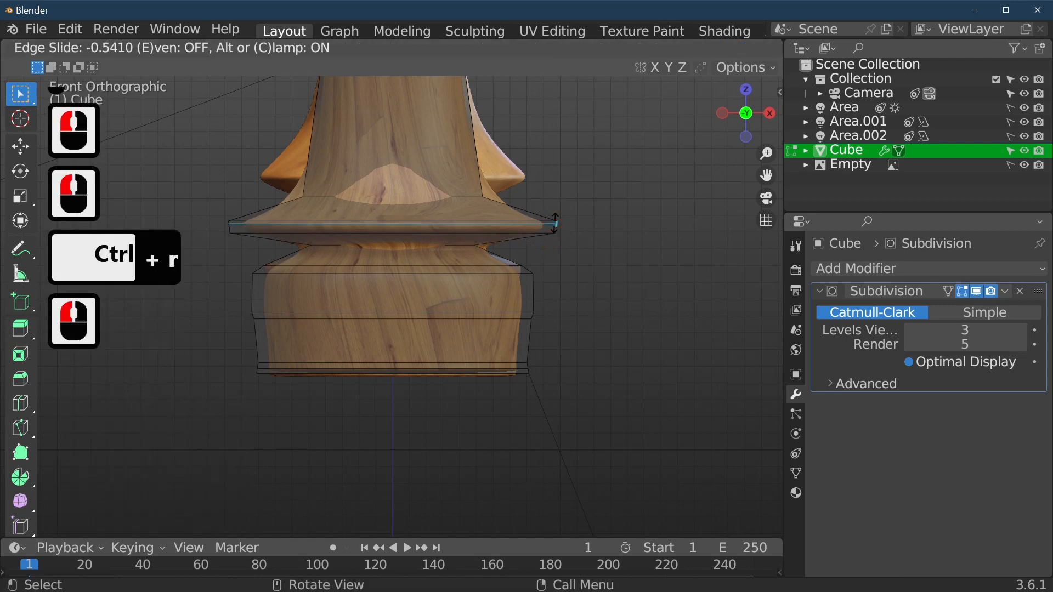
{"action": "left_click", "coordinate": [554, 223]}
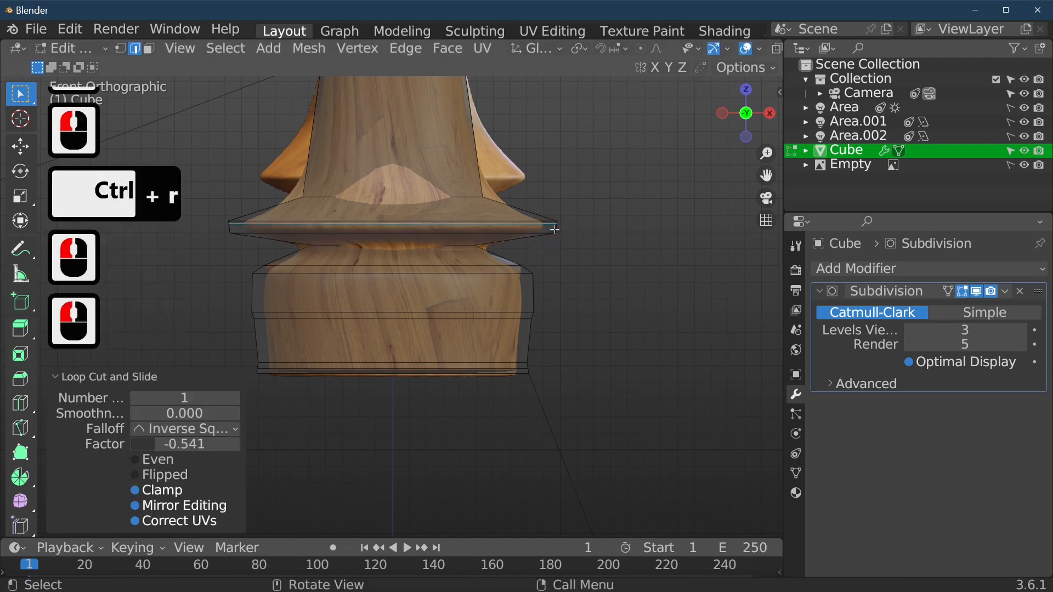
{"action": "left_click", "coordinate": [555, 228]}
{"action": "key", "text": "ctrl+r"}
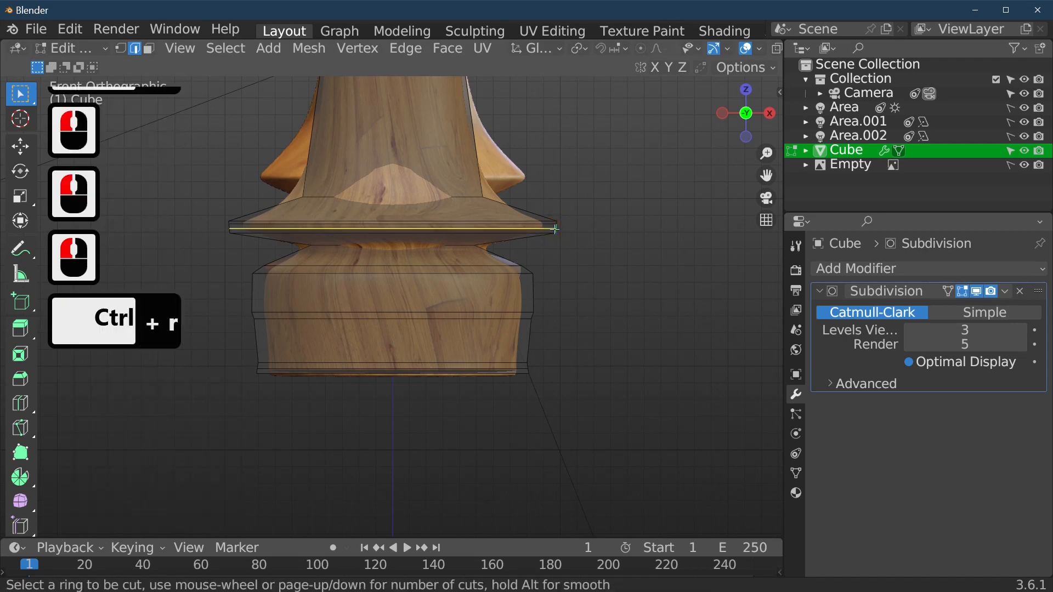
{"action": "left_click", "coordinate": [554, 229]}
{"action": "left_click", "coordinate": [554, 230]}
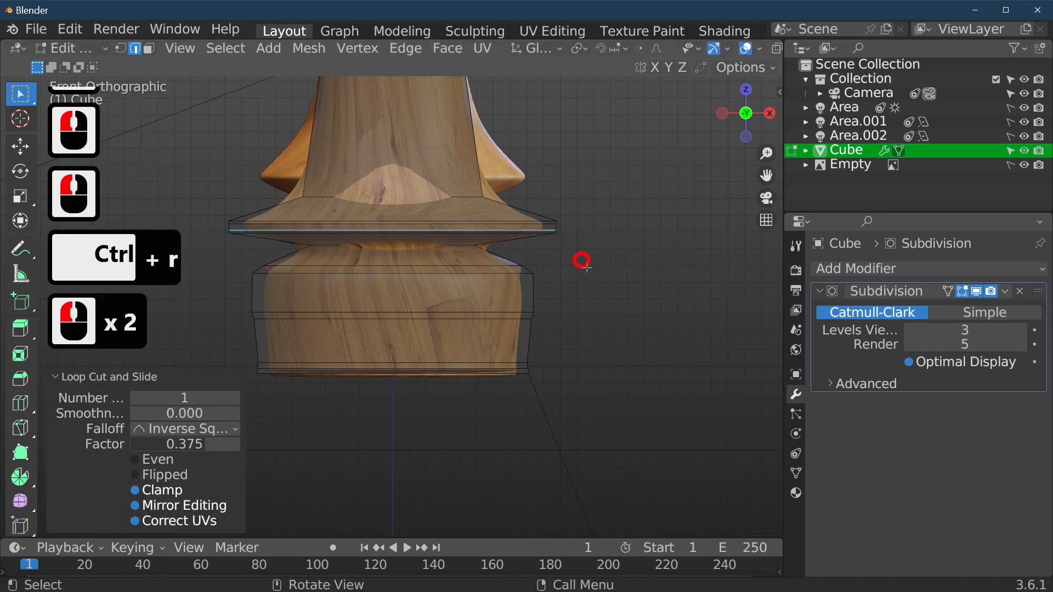
{"action": "key", "text": "Tab"}
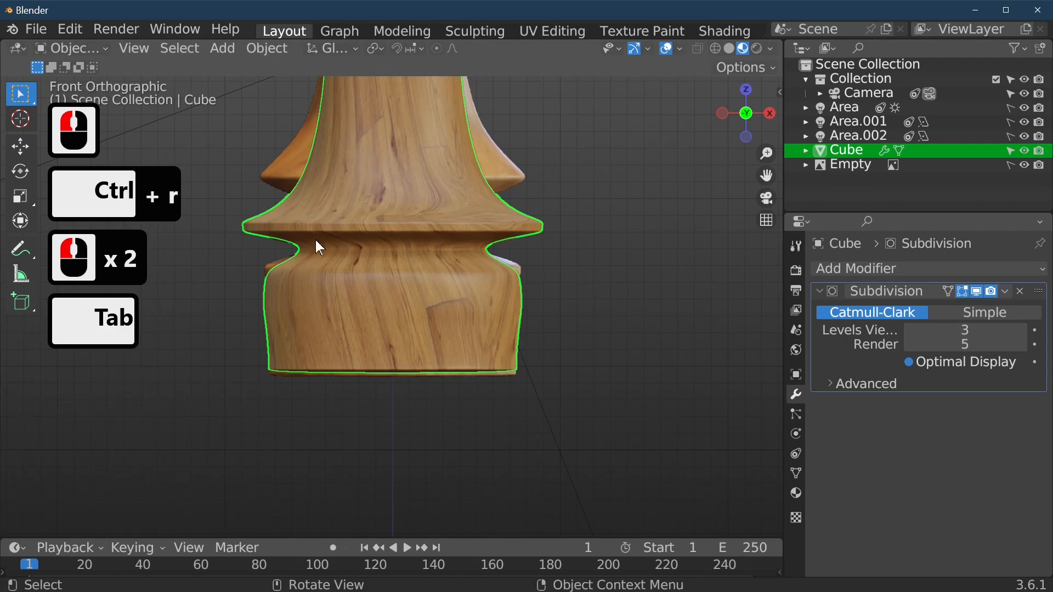
{"action": "scroll", "coordinate": [273, 202], "scroll_direction": "up", "scroll_amount": 2}
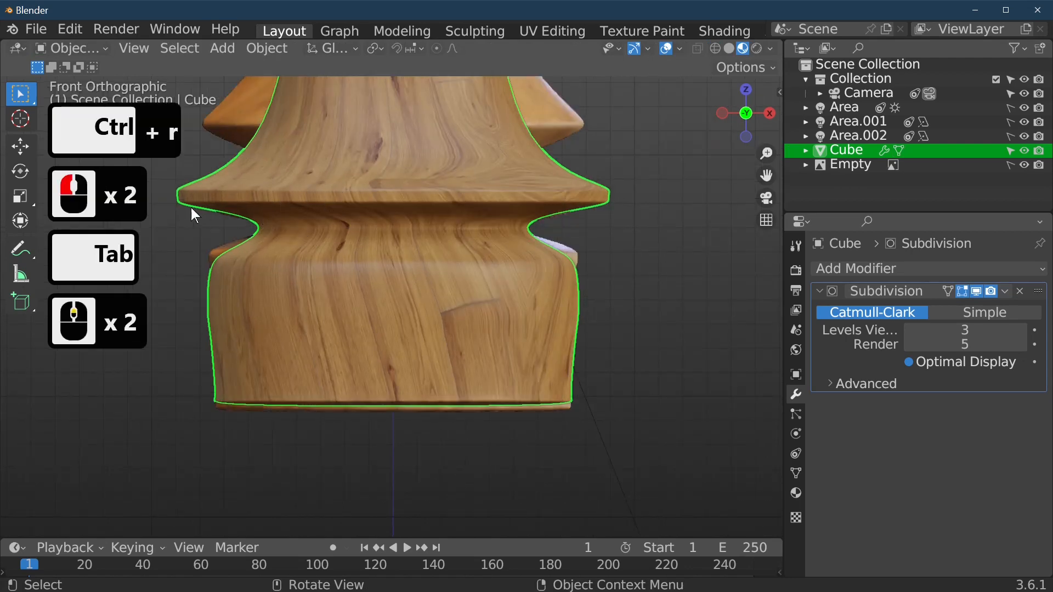
Add a loop cut on the slope just above the ridge and inspect the smoothed base in Object Mode.
{"action": "key", "text": "Tab"}
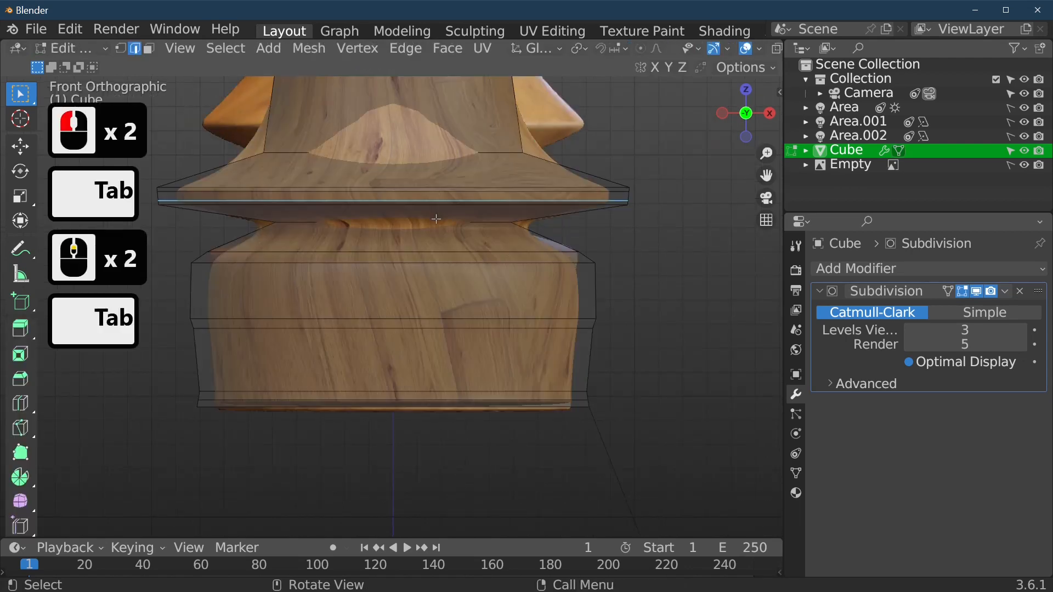
{"action": "left_click", "coordinate": [575, 168]}
{"action": "key", "text": "ctrl+r"}
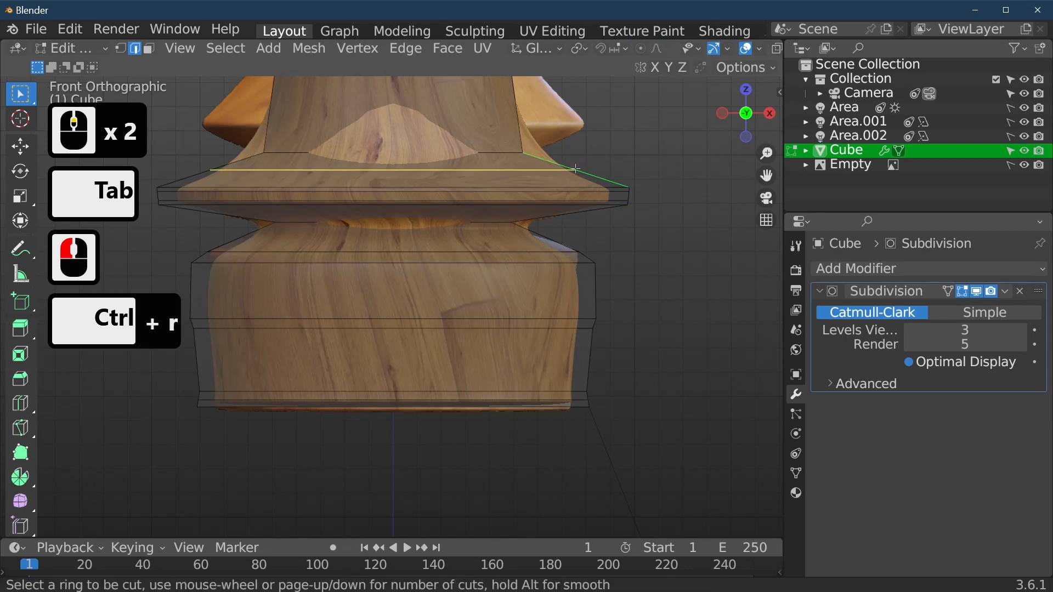
{"action": "left_click", "coordinate": [576, 167]}
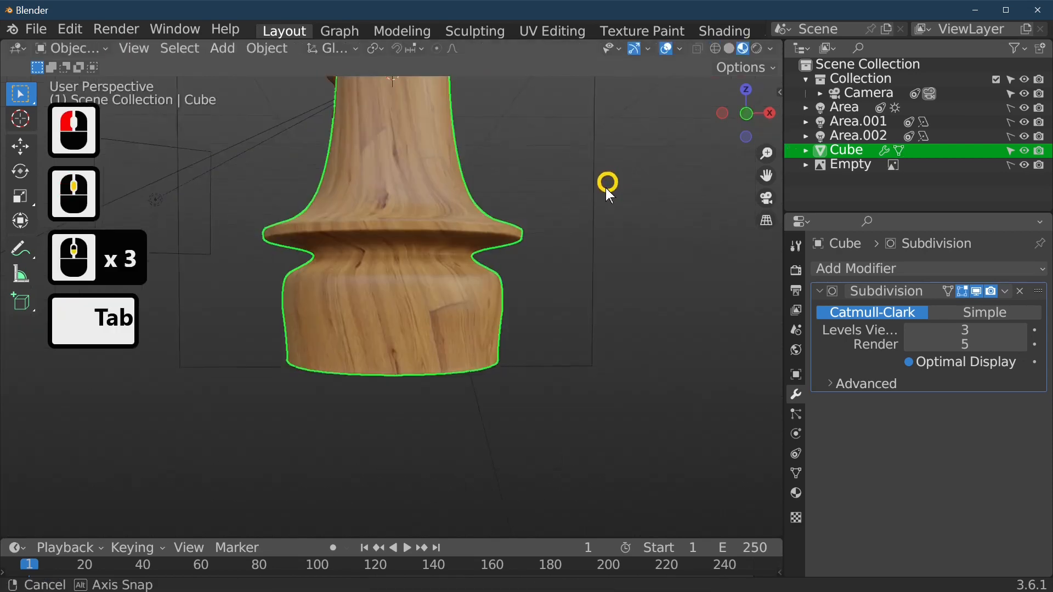
{"action": "middle_click_drag", "start_coordinate": [606, 189], "coordinate": [573, 196]}
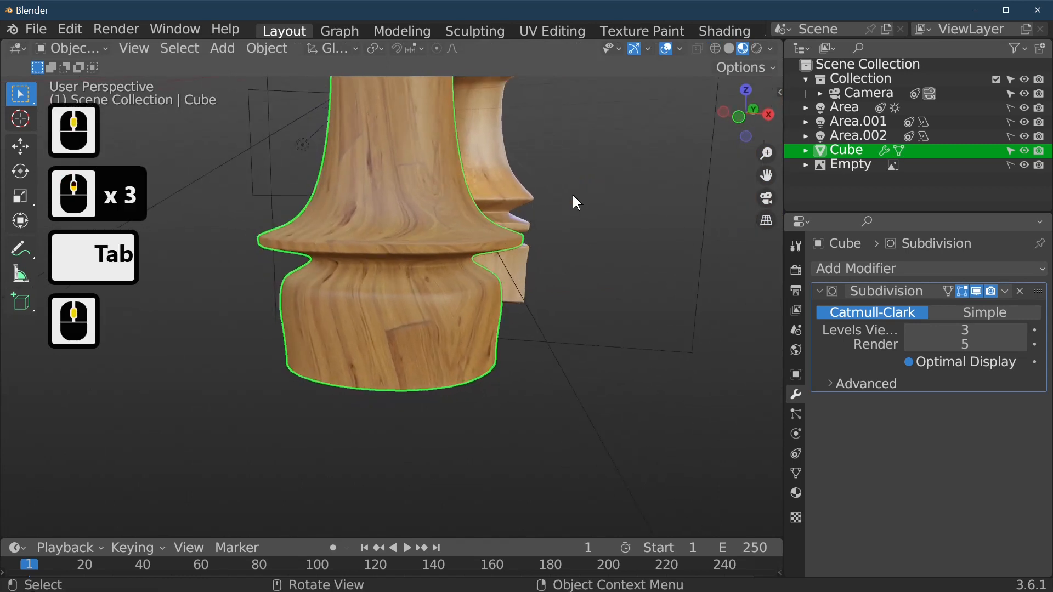
{"action": "key", "text": "1"}
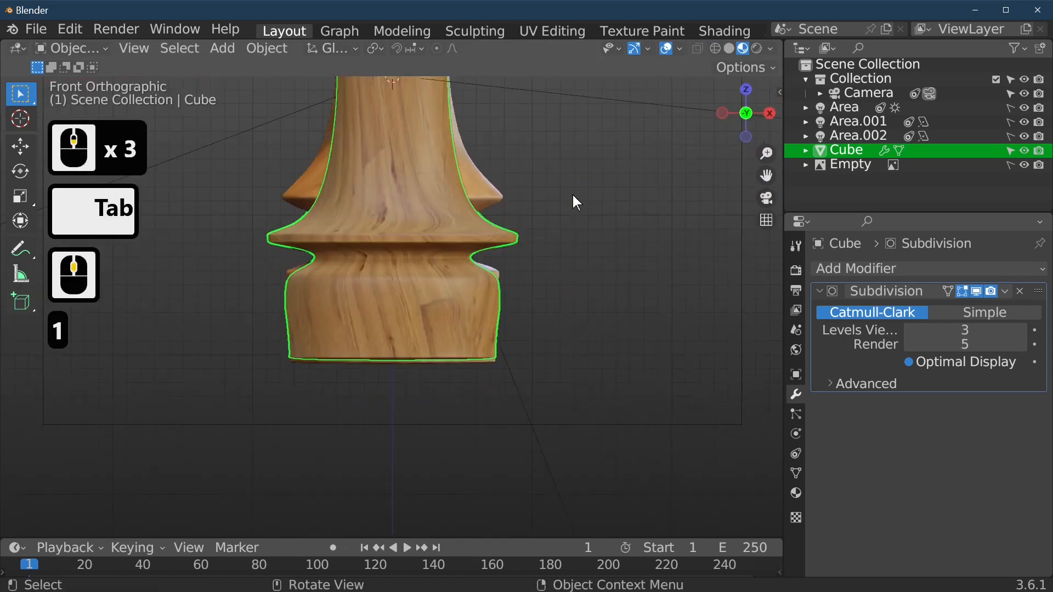
Add a loop cut on the body section above the ridge, slid down to about 0.752, and scale it out wider than the ridge.
{"action": "left_click", "coordinate": [465, 188]}
{"action": "key", "text": "Tab"}
{"action": "left_click", "coordinate": [461, 177]}
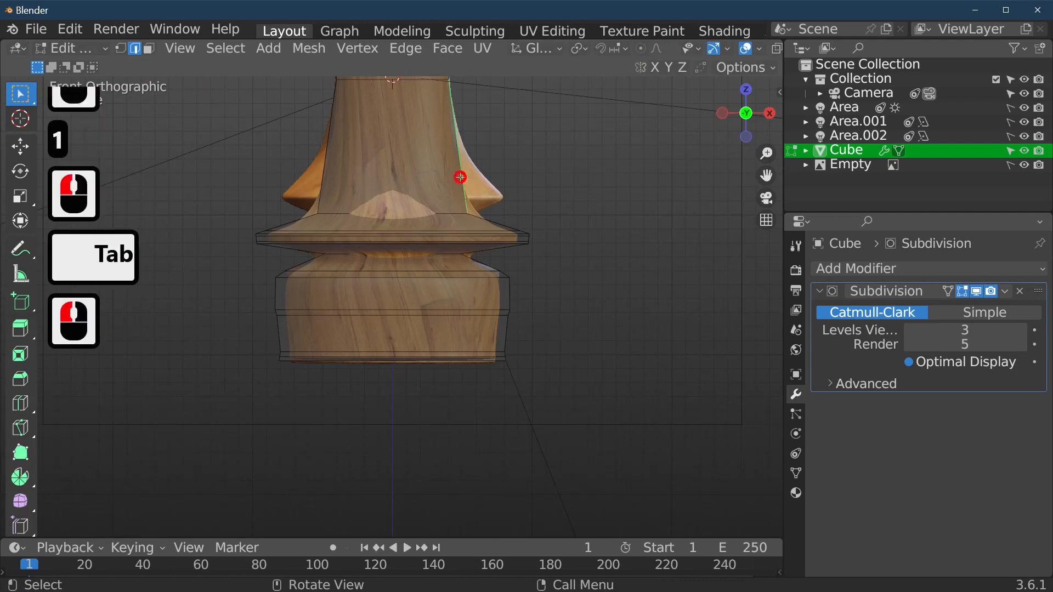
{"action": "key", "text": "ctrl"}
{"action": "key", "text": "ctrl+r"}
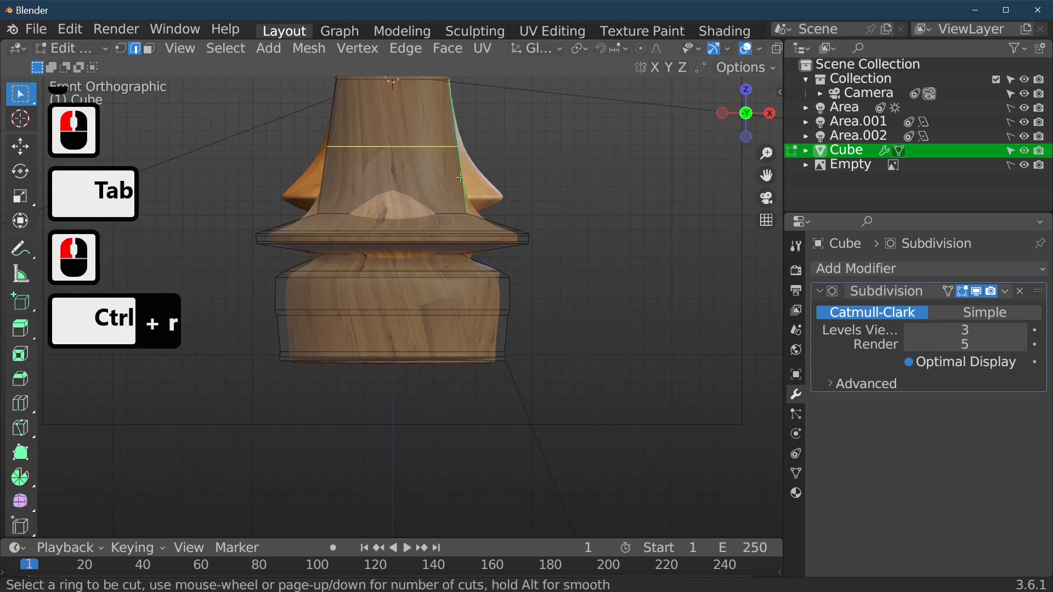
{"action": "left_click", "coordinate": [461, 176]}
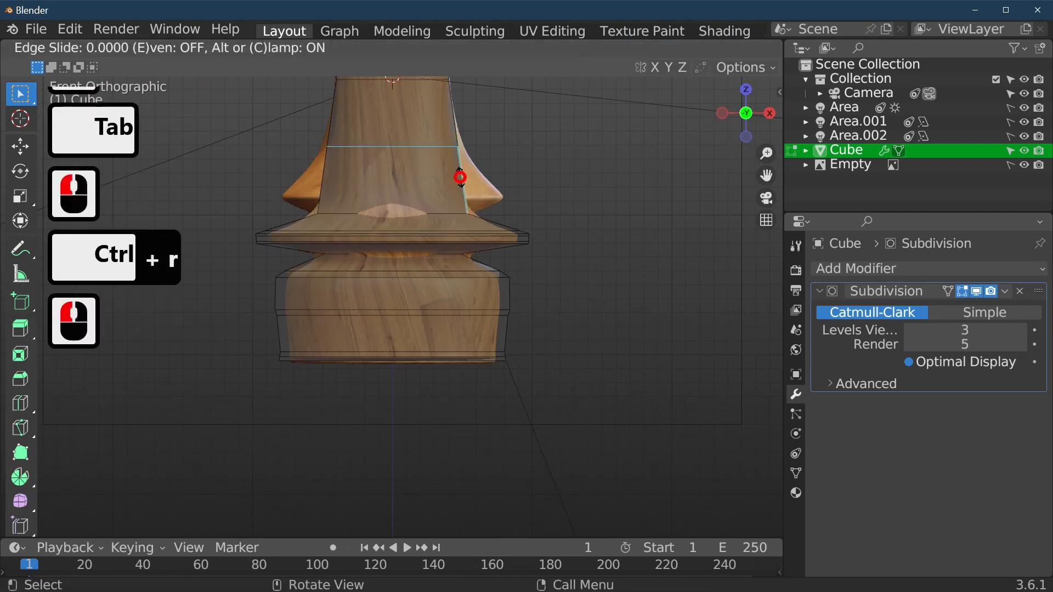
{"action": "left_click", "coordinate": [464, 228]}
{"action": "key", "text": "s"}
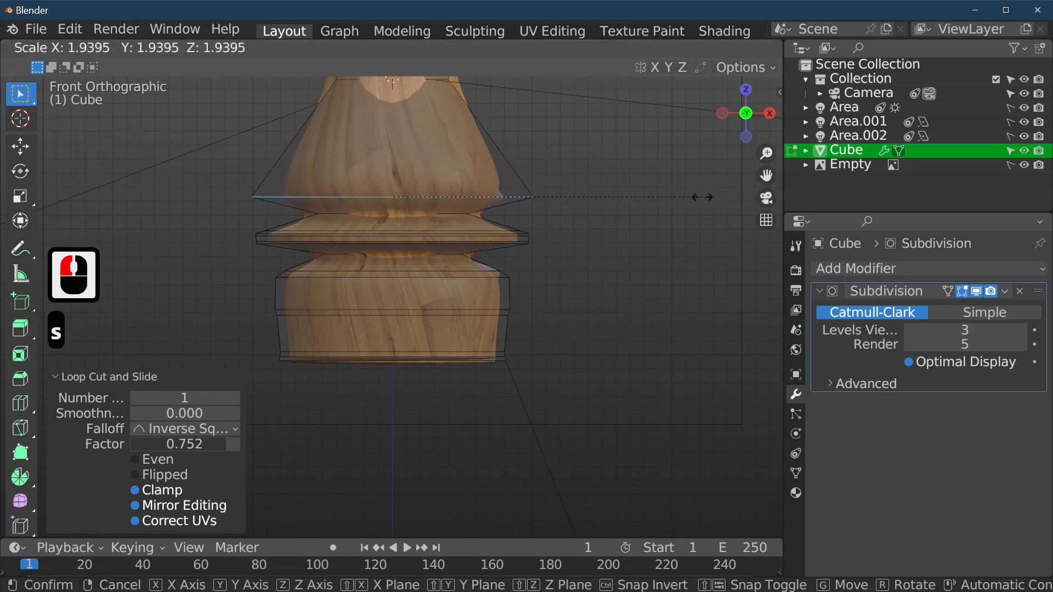
{"action": "left_click", "coordinate": [604, 221]}
Add loop cuts just below and above the flare's widest edge, slid to about -0.248 and 0.805.
{"action": "left_click", "coordinate": [507, 205]}
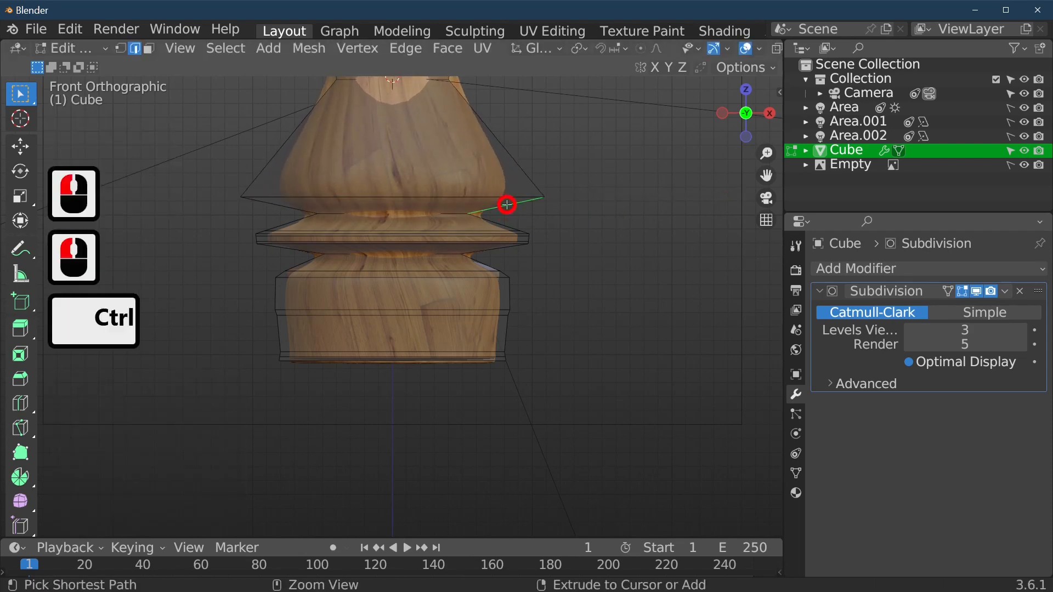
{"action": "key", "text": "ctrl+r"}
{"action": "left_click", "coordinate": [509, 203]}
{"action": "left_click", "coordinate": [511, 196]}
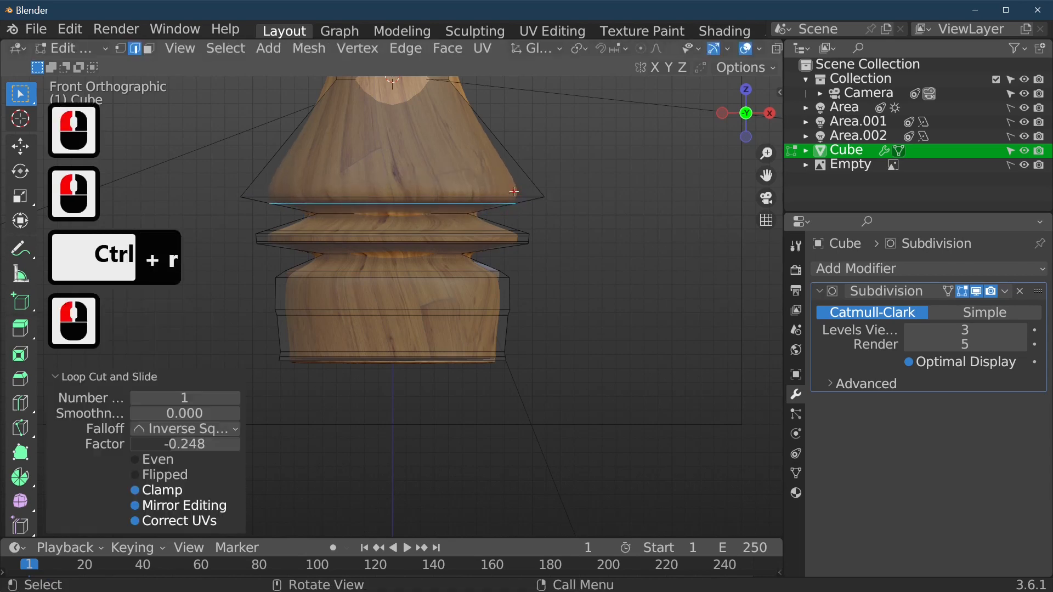
{"action": "left_click", "coordinate": [515, 146]}
{"action": "key", "text": "ctrl+r"}
{"action": "left_click", "coordinate": [515, 146]}
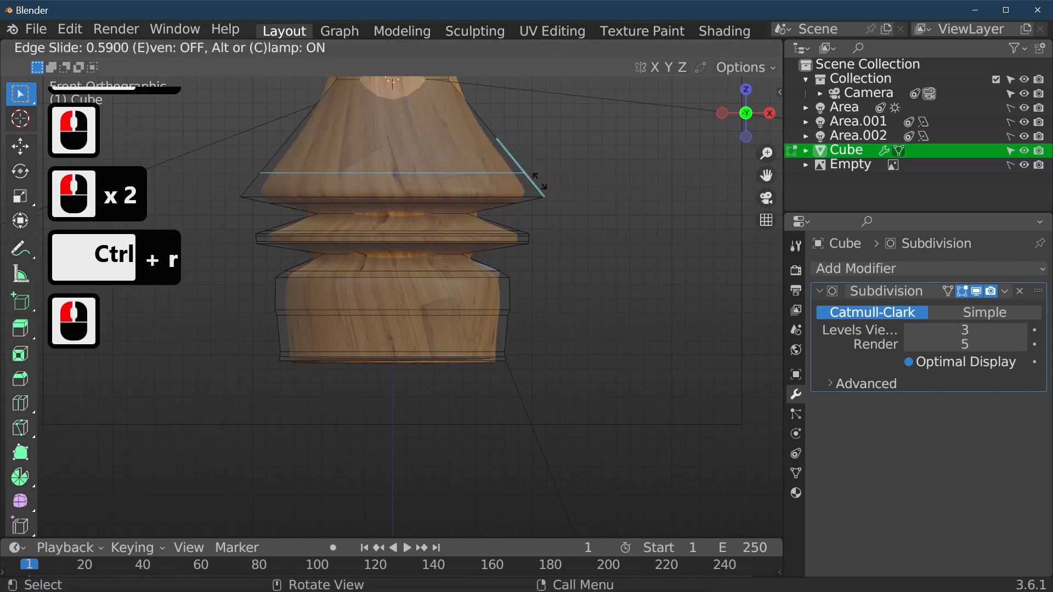
{"action": "left_click", "coordinate": [532, 201]}
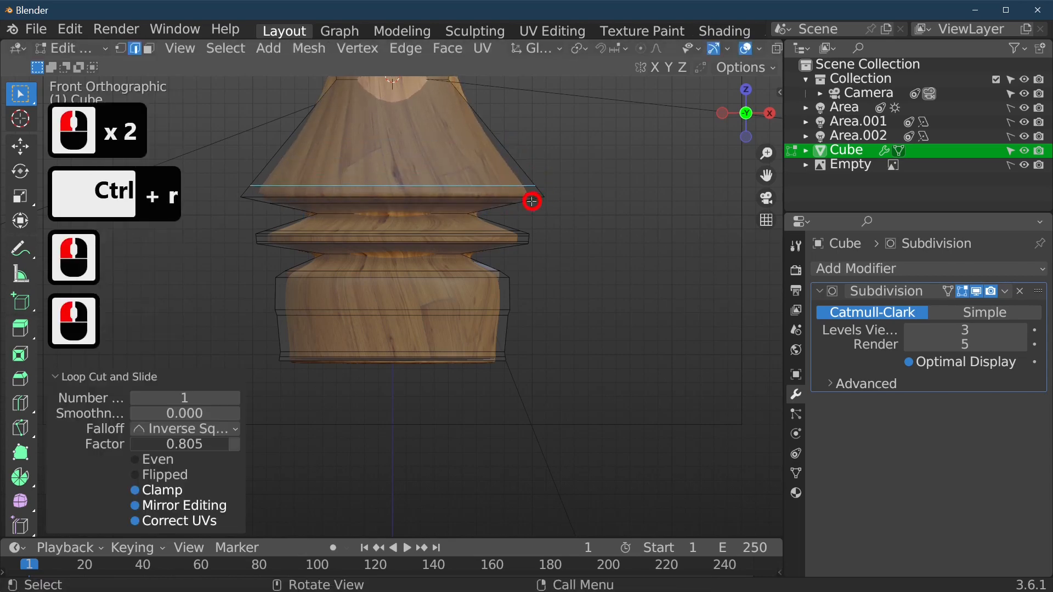
Select the full edge loop at the flare's widest point and scale it in to about 0.863.
{"action": "left_click", "coordinate": [481, 195], "text": "alt"}
{"action": "key", "text": "s"}
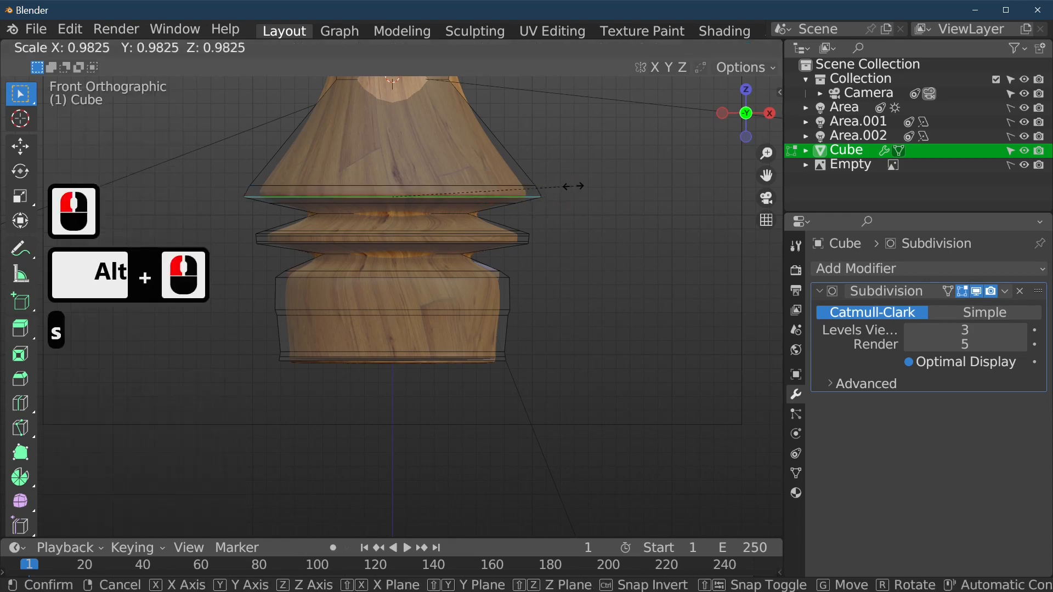
{"action": "left_click", "coordinate": [546, 185]}
{"action": "scroll", "coordinate": [546, 184], "scroll_direction": "down", "scroll_amount": 4}
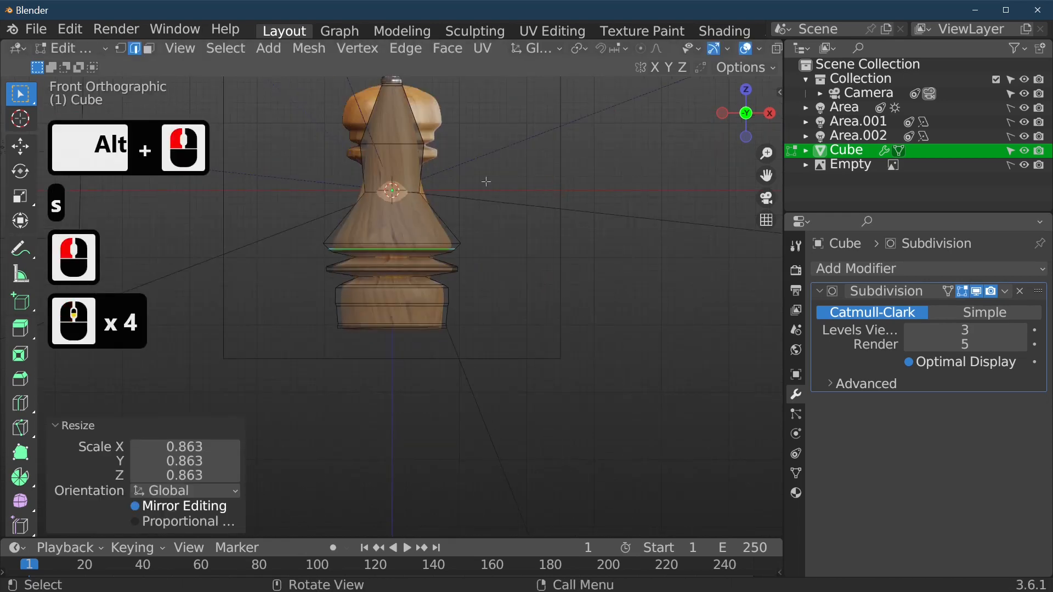
Select the edge loop at the waist above the flare and scale it in to about 0.596.
{"action": "scroll", "coordinate": [447, 179], "scroll_direction": "up", "scroll_amount": 2}
{"action": "left_click", "coordinate": [428, 148], "text": "alt"}
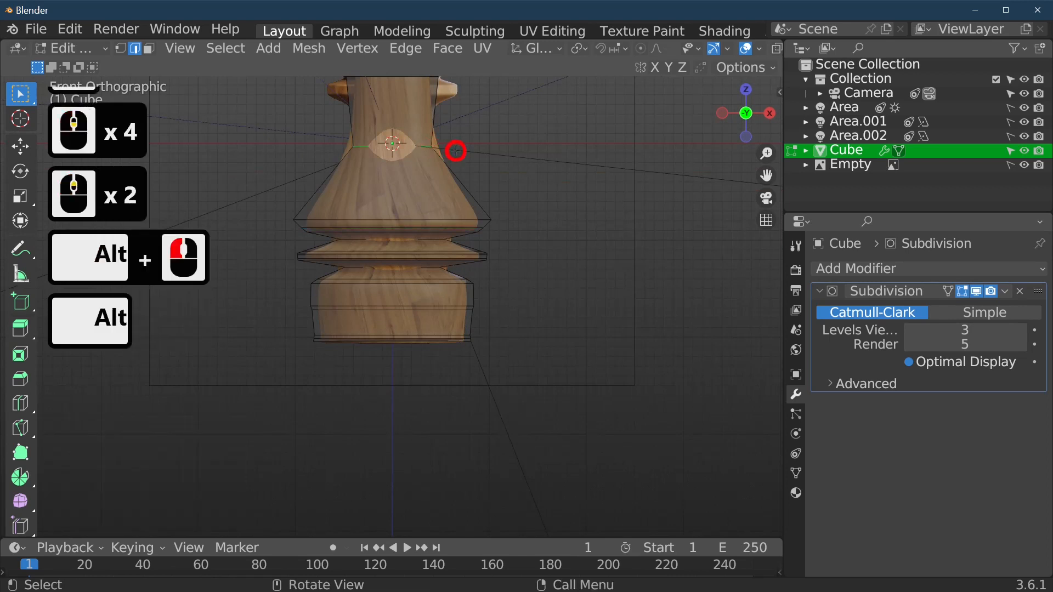
{"action": "key", "text": "s"}
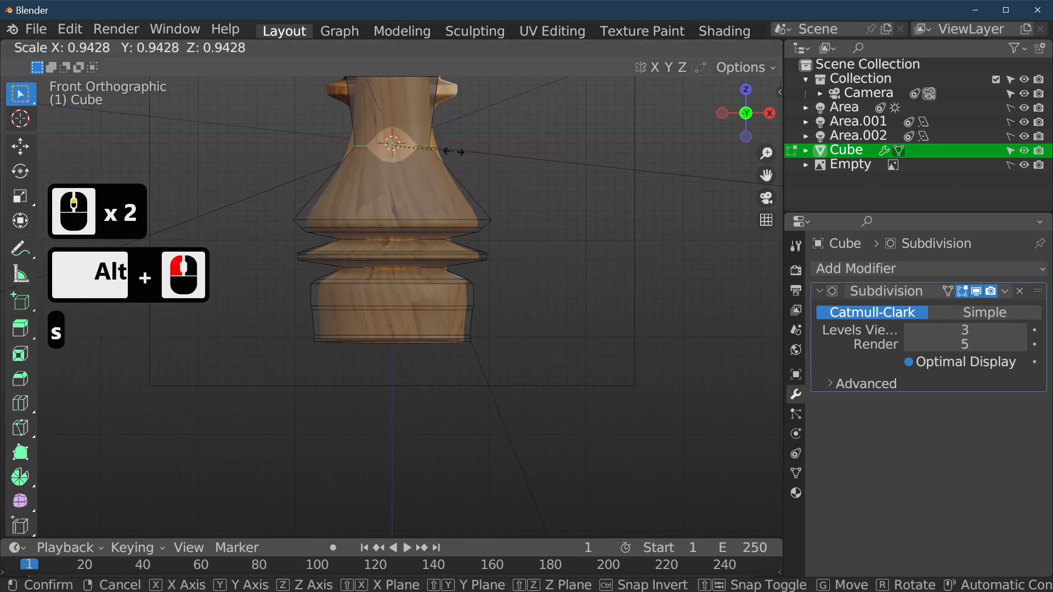
{"action": "left_click", "coordinate": [421, 131]}
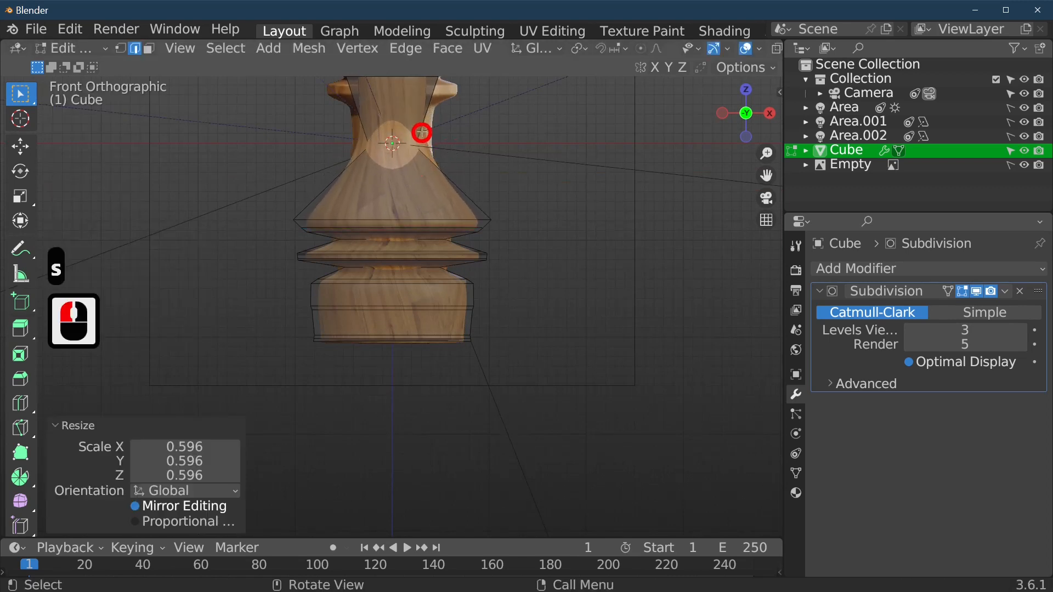
Add a centred loop cut on the neck section above the waist and scale it outward.
{"action": "left_click", "coordinate": [422, 127]}
{"action": "key", "text": "ctrl+r"}
{"action": "left_click", "coordinate": [420, 125]}
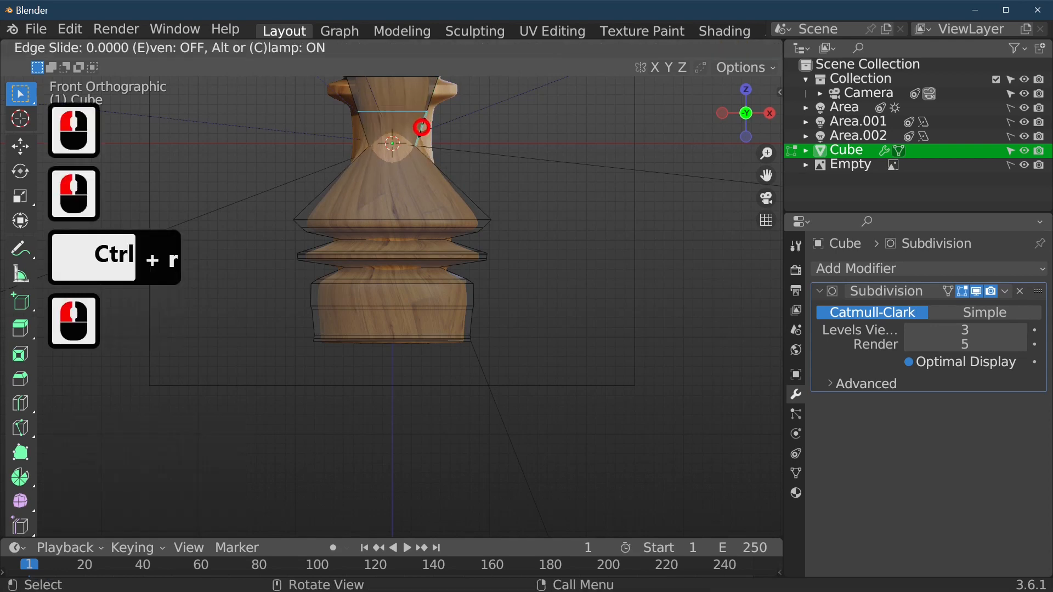
{"action": "key", "text": "s"}
{"action": "left_click", "coordinate": [437, 129]}
Check the smoothed body from an angle in Object Mode, then use Solid shading with X-ray on for mesh editing.
{"action": "key", "text": "Tab"}
{"action": "middle_click_drag", "start_coordinate": [479, 151], "coordinate": [483, 182]}
{"action": "key", "text": "Tab"}
{"action": "scroll", "coordinate": [477, 197], "scroll_direction": "up", "scroll_amount": 5}
{"action": "scroll", "coordinate": [475, 207], "scroll_direction": "down", "scroll_amount": 5}
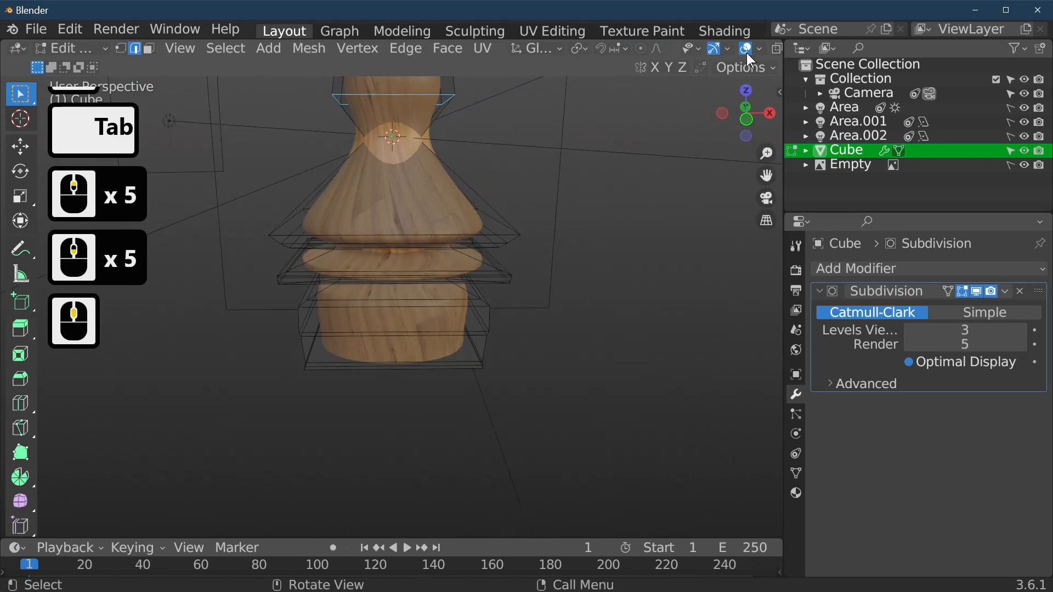
{"action": "middle_click_drag", "start_coordinate": [433, 158], "coordinate": [409, 172]}
{"action": "scroll", "coordinate": [674, 54], "scroll_direction": "down", "scroll_amount": 5}
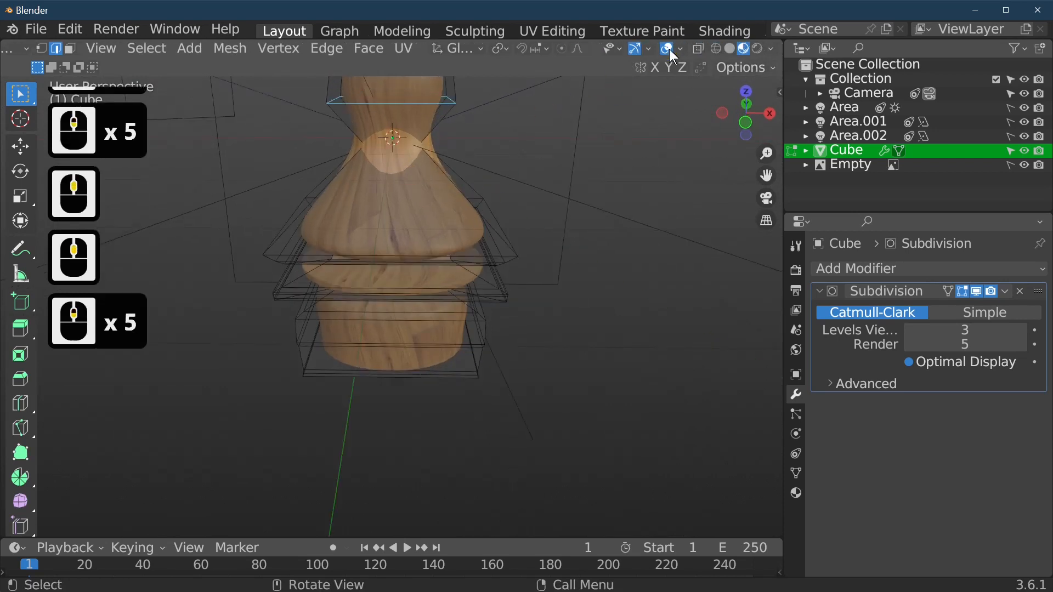
{"action": "left_click", "coordinate": [729, 49]}
{"action": "left_click", "coordinate": [699, 49]}
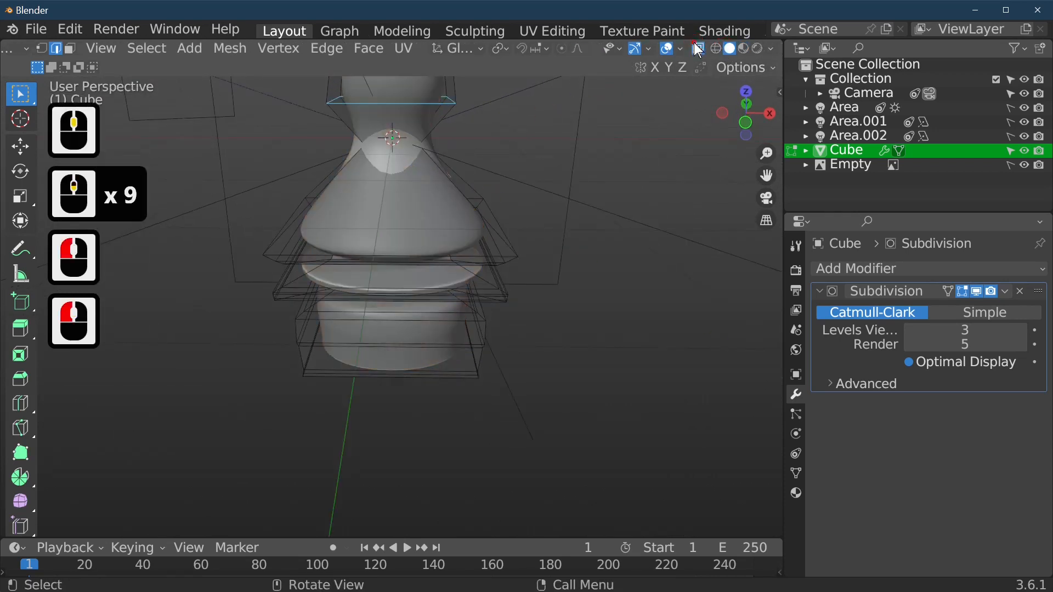
Switch the viewport to Material Preview shading with X-ray kept on and view the mill's lower body from an angle.
{"action": "left_click", "coordinate": [743, 49]}
{"action": "left_click", "coordinate": [697, 49]}
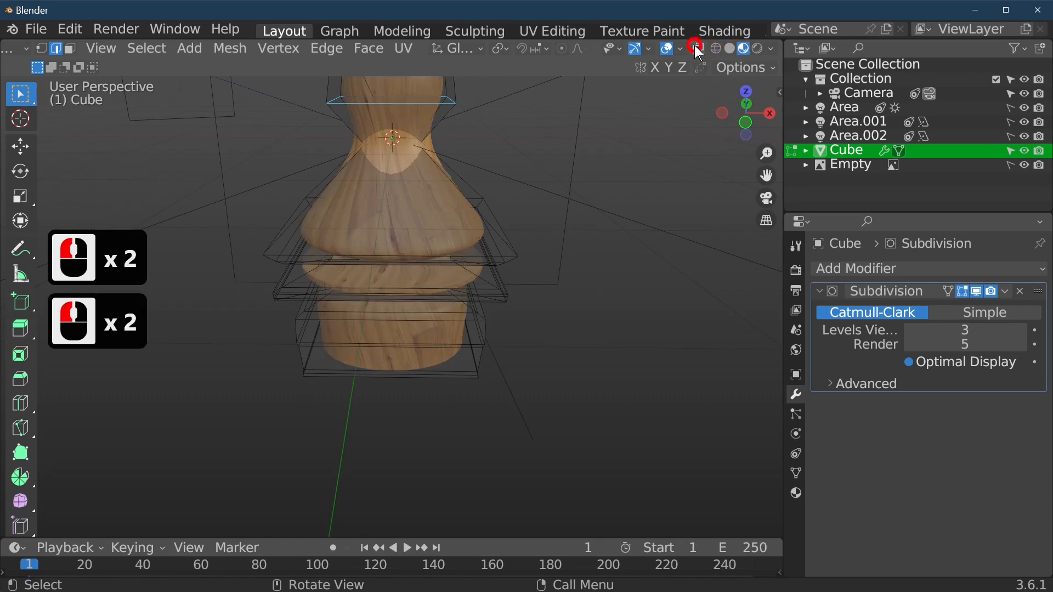
{"action": "left_click", "coordinate": [698, 49]}
{"action": "scroll", "coordinate": [483, 137], "scroll_direction": "up", "scroll_amount": 3}
{"action": "scroll", "coordinate": [483, 137], "scroll_direction": "down", "scroll_amount": 4}
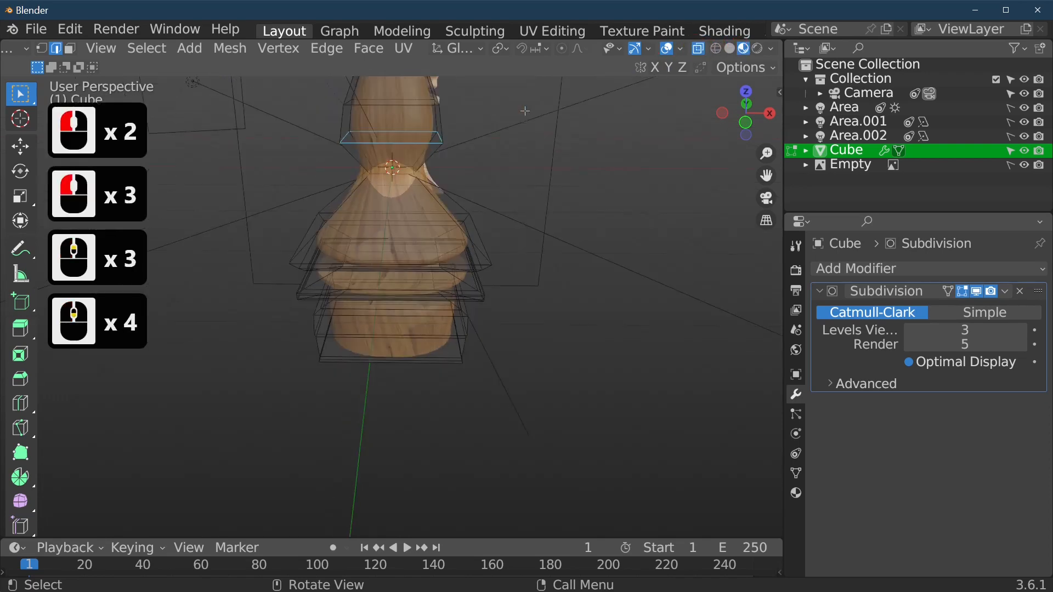
{"action": "middle_click_drag", "start_coordinate": [483, 137], "coordinate": [467, 161]}
{"action": "scroll", "coordinate": [468, 161], "scroll_direction": "up", "scroll_amount": 1}
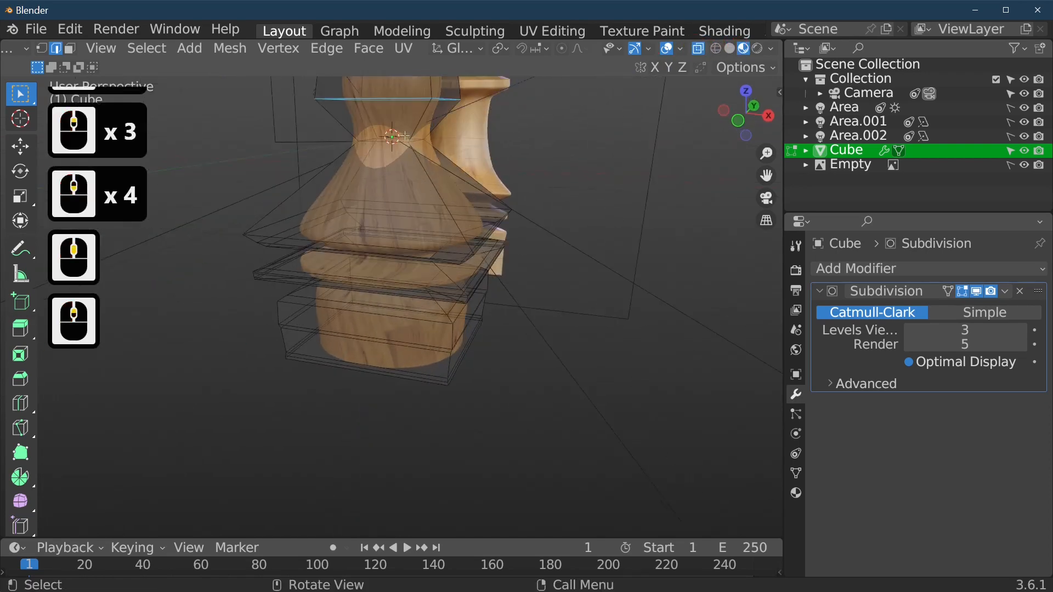
Select the edge loop at the waist above the flare, rescale it in front view to fit the reference, and check the body.
{"action": "key", "text": "alt"}
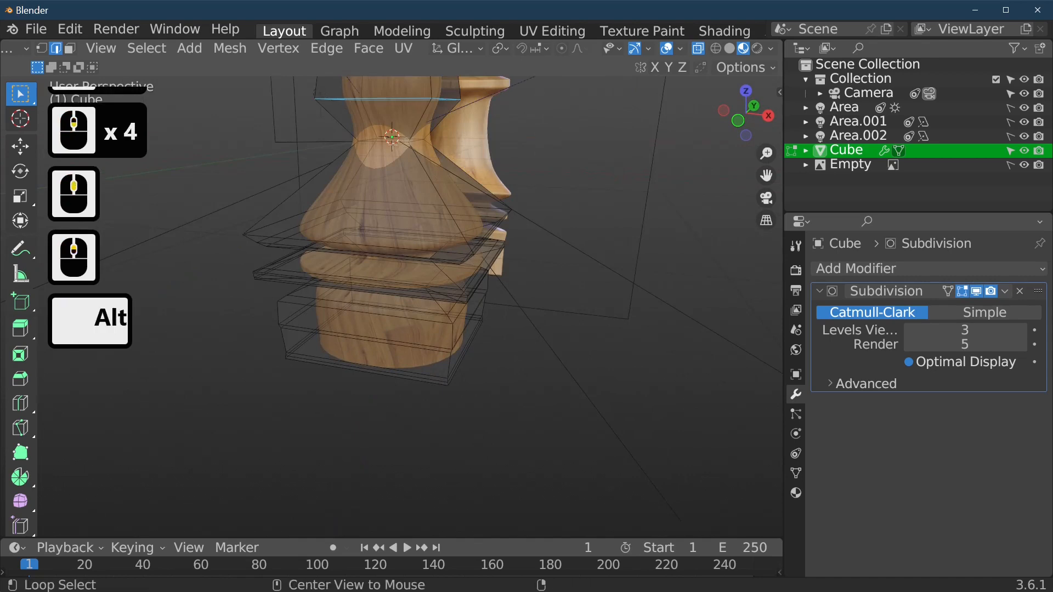
{"action": "left_click", "coordinate": [392, 144], "text": "alt"}
{"action": "key", "text": "KP_1"}
{"action": "key", "text": "s"}
{"action": "left_click", "coordinate": [476, 168]}
{"action": "key", "text": "Tab"}
{"action": "key", "text": "Tab"}
{"action": "middle_click_drag", "start_coordinate": [476, 168], "coordinate": [491, 195]}
{"action": "scroll", "coordinate": [491, 195], "scroll_direction": "down", "scroll_amount": 2}
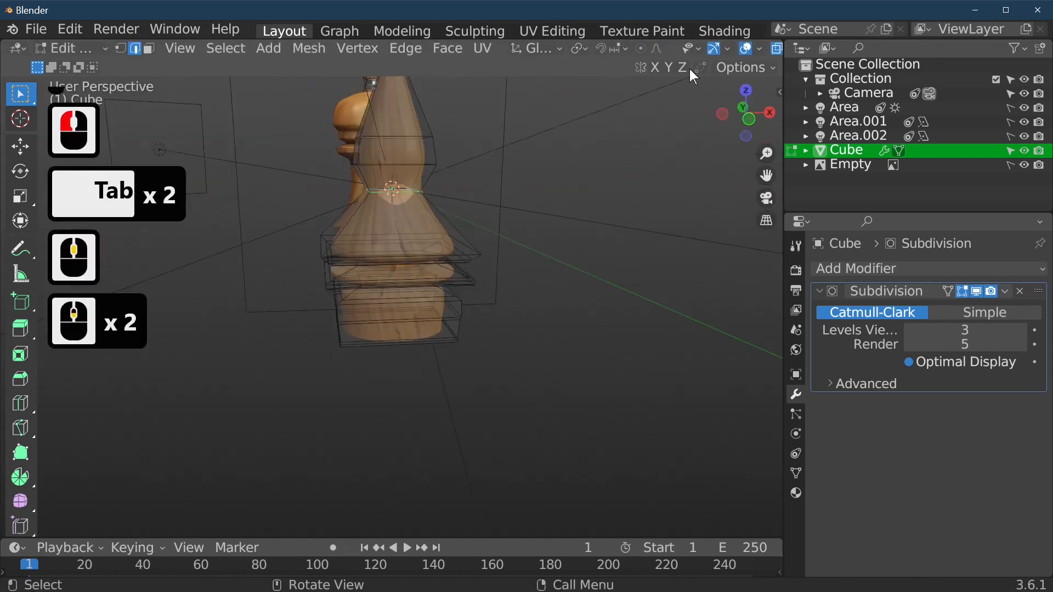
{"action": "scroll", "coordinate": [436, 164], "scroll_direction": "up", "scroll_amount": 1}
{"action": "key", "text": "KP_1"}
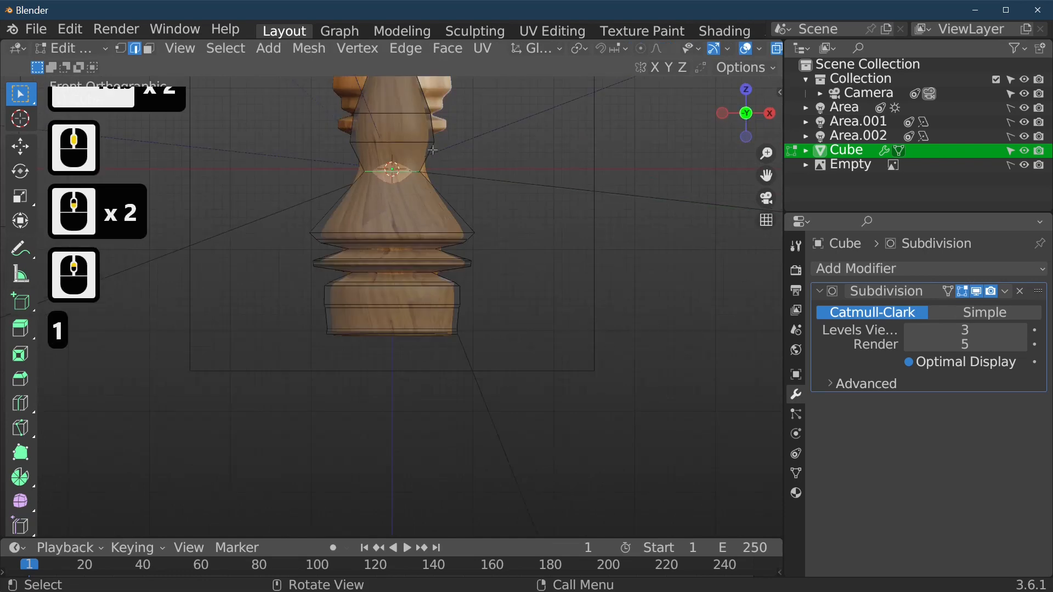
Add a loop cut near the top of the upper section at factor -0.809 and scale it out to 3.357.
{"action": "key", "text": "KP_Decimal"}
{"action": "scroll", "coordinate": [447, 124], "scroll_direction": "down", "scroll_amount": 10}
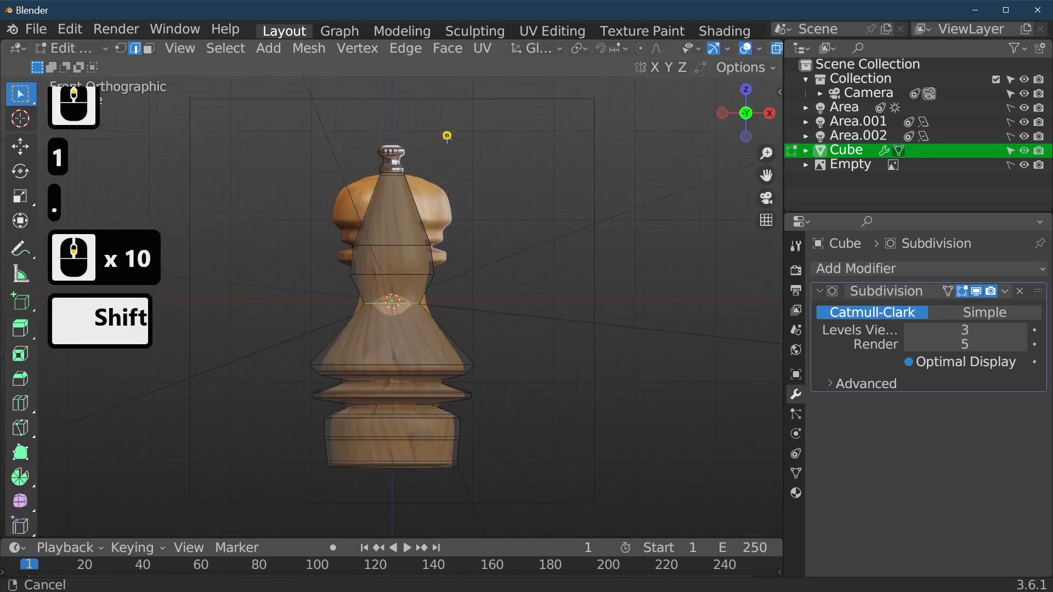
{"action": "middle_click_drag", "start_coordinate": [446, 134], "coordinate": [435, 278], "text": "shift"}
{"action": "scroll", "coordinate": [436, 247], "scroll_direction": "up", "scroll_amount": 4}
{"action": "left_click", "coordinate": [436, 241]}
{"action": "key", "text": "ctrl+r"}
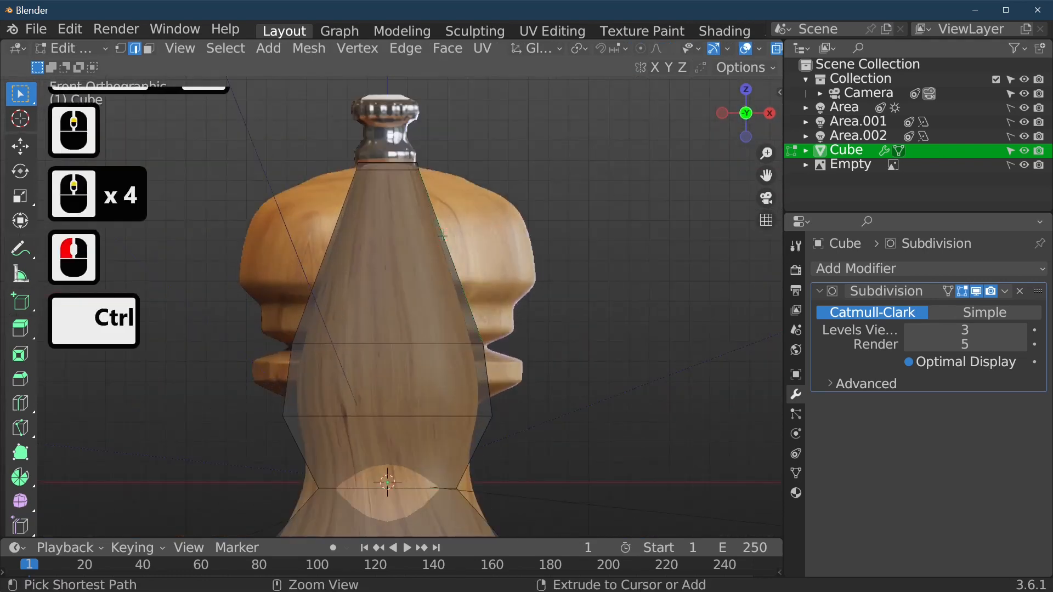
{"action": "left_click", "coordinate": [442, 225]}
{"action": "right_click", "coordinate": [470, 193]}
{"action": "key", "text": "s"}
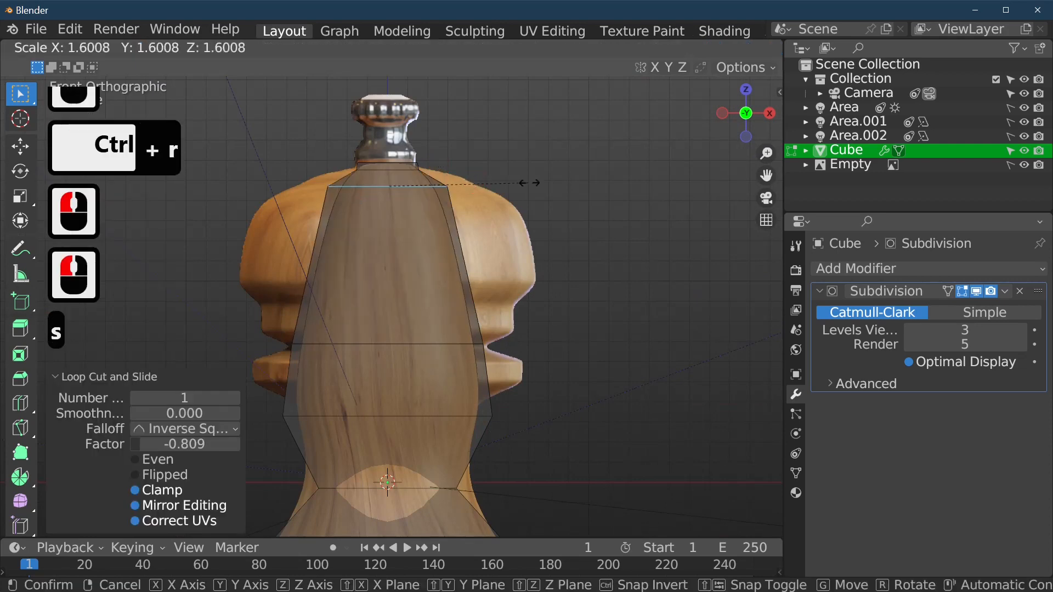
{"action": "left_click", "coordinate": [680, 175]}
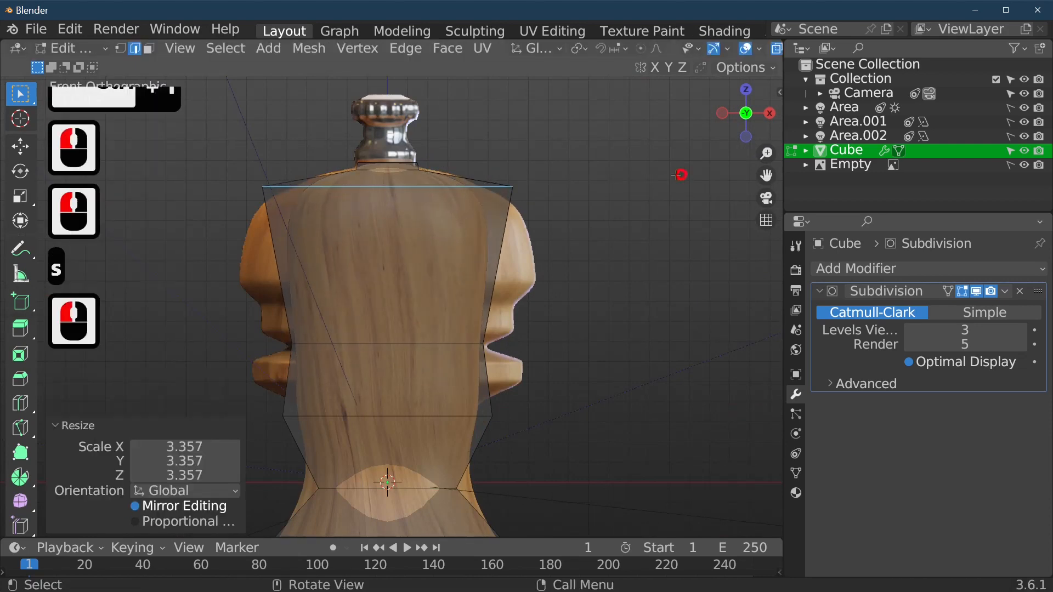
Add a loop cut across the head below the top loop at factor -0.212 and scale it outward to match the reference.
{"action": "key", "text": "ctrl+r"}
{"action": "left_click", "coordinate": [484, 259]}
{"action": "left_click", "coordinate": [543, 254]}
{"action": "key", "text": "s"}
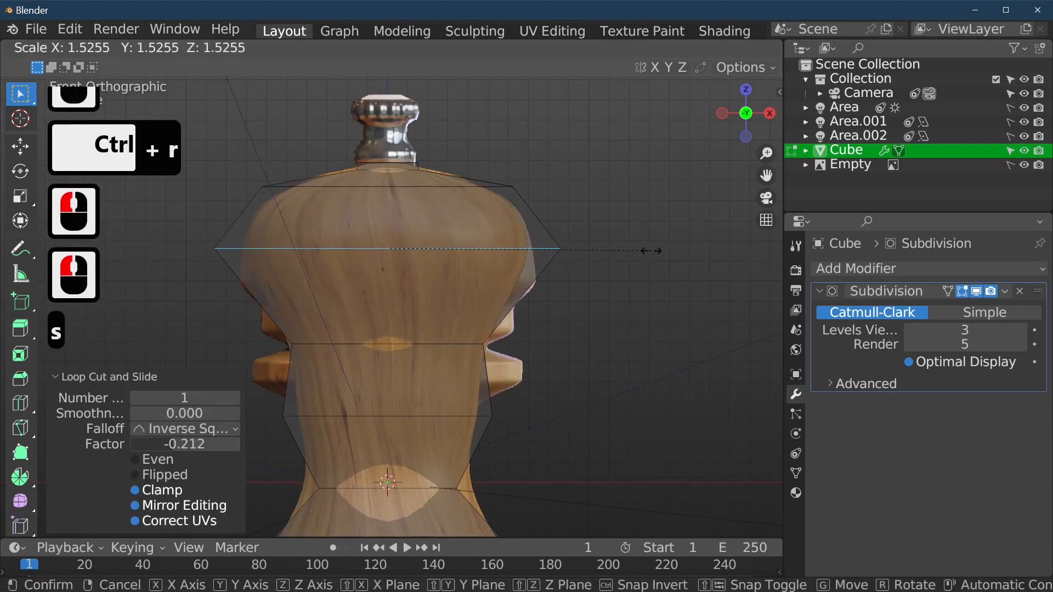
{"action": "left_click", "coordinate": [656, 249]}
{"action": "left_click", "coordinate": [500, 316]}
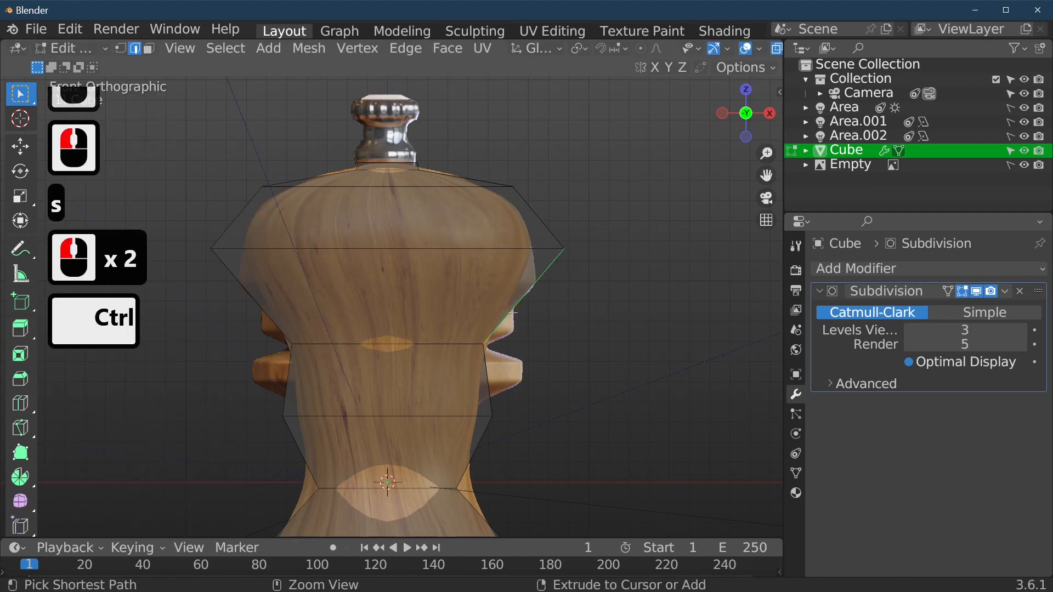
Add a loop cut at the lower edge of the rounded head with a slide factor of 0.265.
{"action": "key", "text": "ctrl+r"}
{"action": "left_click", "coordinate": [512, 313]}
{"action": "left_click", "coordinate": [513, 302]}
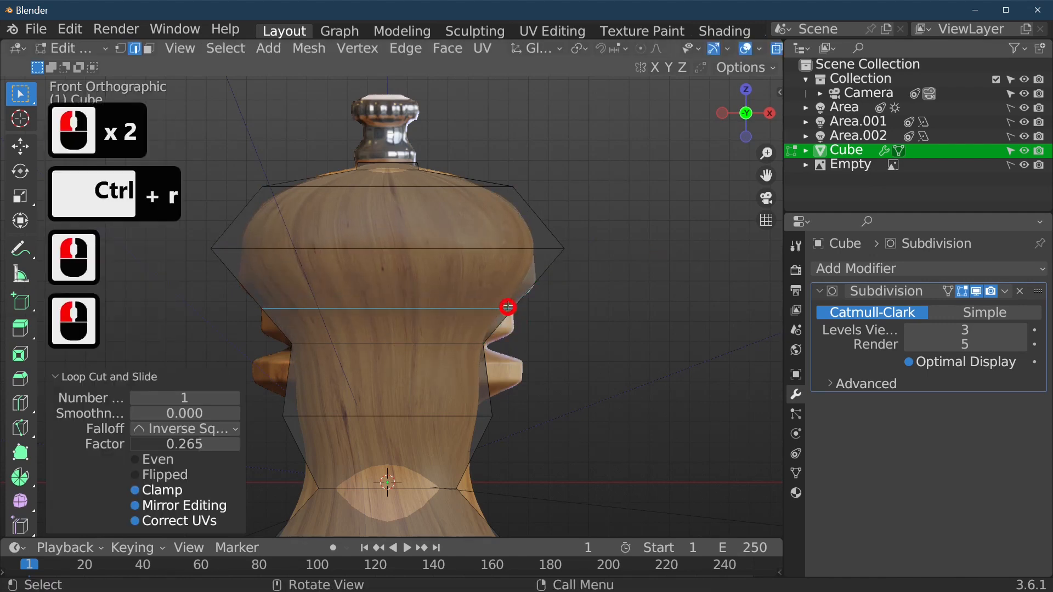
{"action": "left_click", "coordinate": [518, 295]}
Add two tight supporting loop cuts just above and just below the loop at the head's lower edge.
{"action": "key", "text": "ctrl+r"}
{"action": "left_click", "coordinate": [516, 318]}
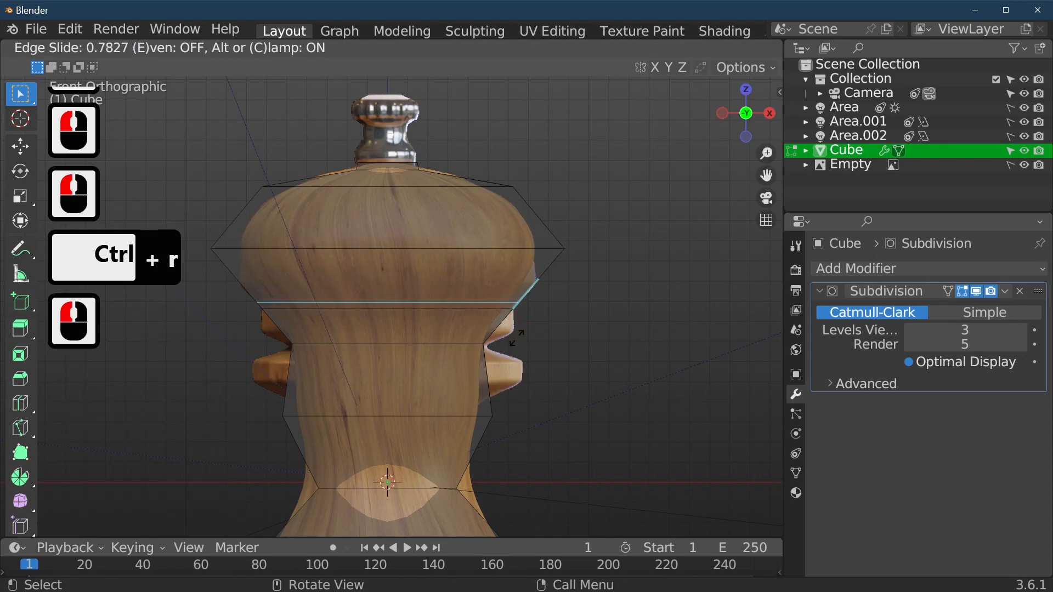
{"action": "left_click", "coordinate": [510, 323]}
{"action": "left_click", "coordinate": [493, 330]}
{"action": "key", "text": "ctrl+r"}
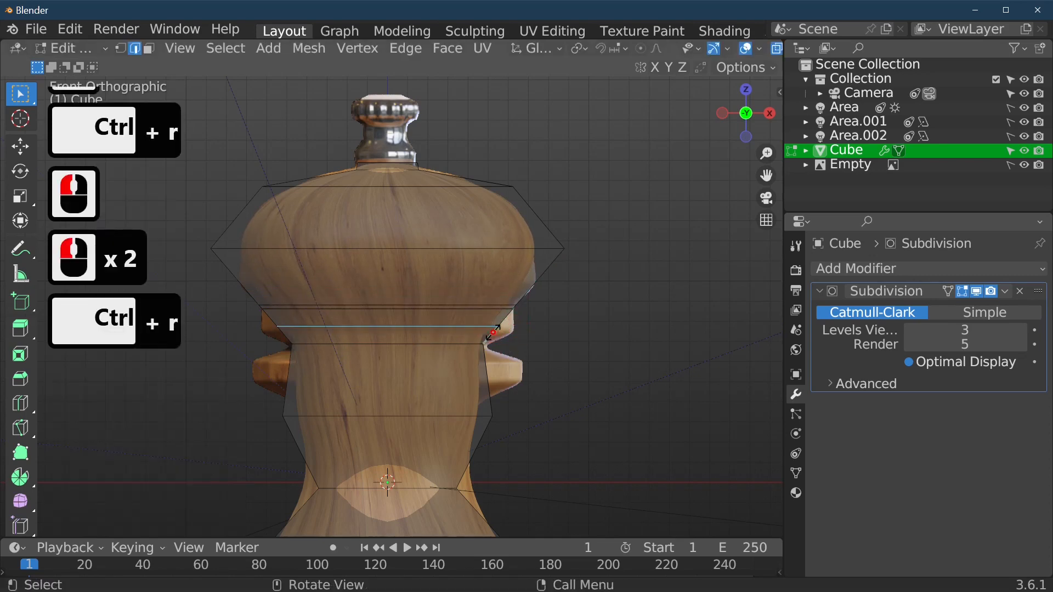
{"action": "left_click", "coordinate": [505, 318]}
{"action": "left_click", "coordinate": [499, 328]}
{"action": "left_click", "coordinate": [543, 277]}
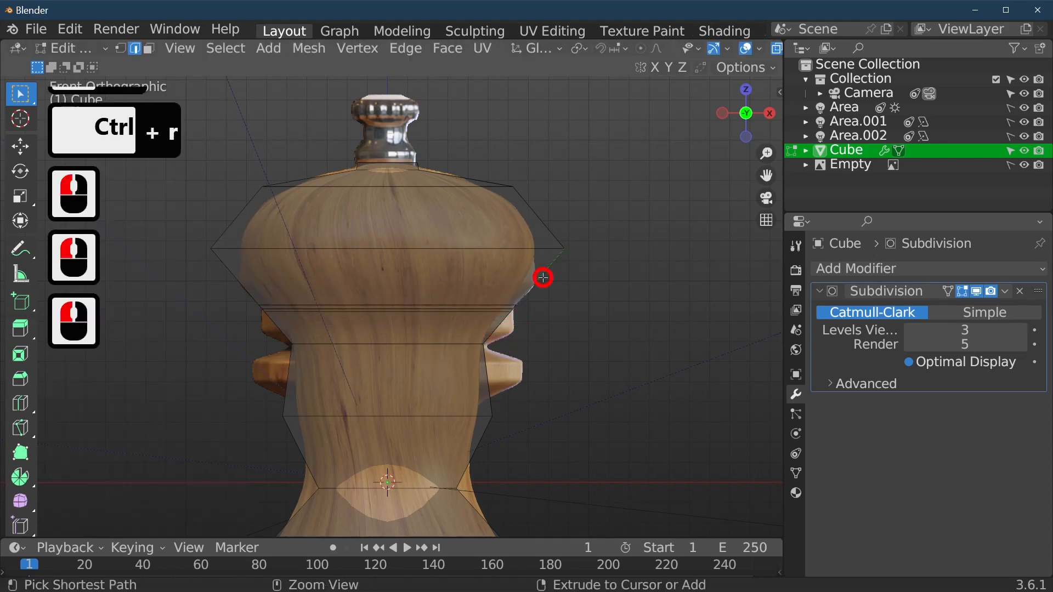
Add a loop cut on the head's lower curve at factor 0.291 and scale it out to 1.128.
{"action": "key", "text": "ctrl+r"}
{"action": "left_click", "coordinate": [543, 283]}
{"action": "left_click", "coordinate": [542, 289]}
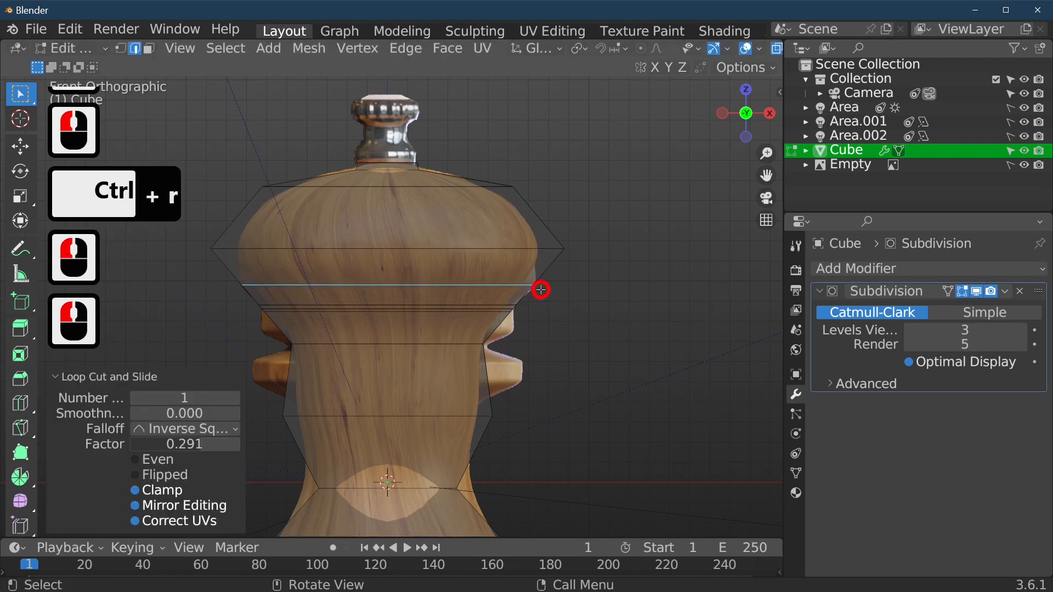
{"action": "key", "text": "s"}
{"action": "left_click", "coordinate": [560, 284]}
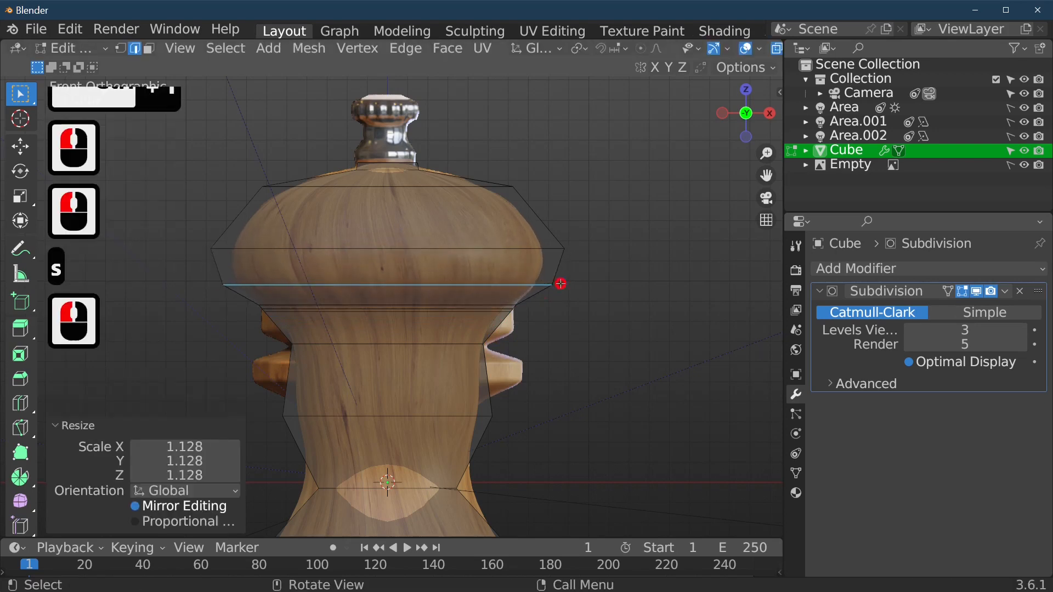
Add an edge loop with slide factor 0.531 just below the mill's head and scale it outward to form the upper collar.
{"action": "left_click", "coordinate": [487, 329]}
{"action": "key", "text": "ctrl+r"}
{"action": "left_click", "coordinate": [489, 345]}
{"action": "left_click", "coordinate": [491, 341]}
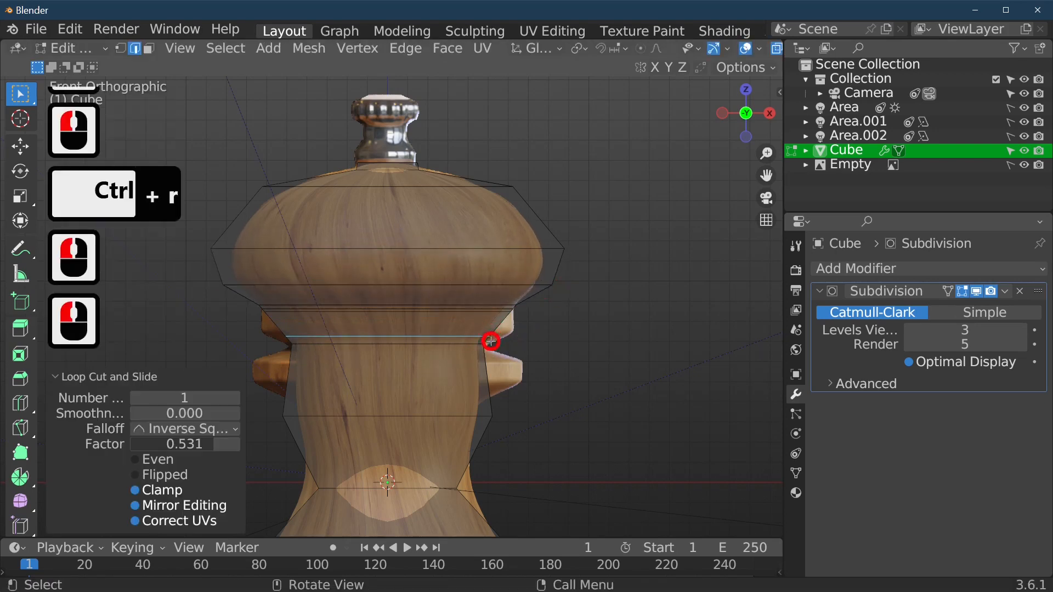
{"action": "key", "text": "s"}
{"action": "left_click", "coordinate": [483, 363]}
Add an edge loop in the neck section below the upper collar and scale it outward to match the reference's lower collar.
{"action": "left_click", "coordinate": [484, 366]}
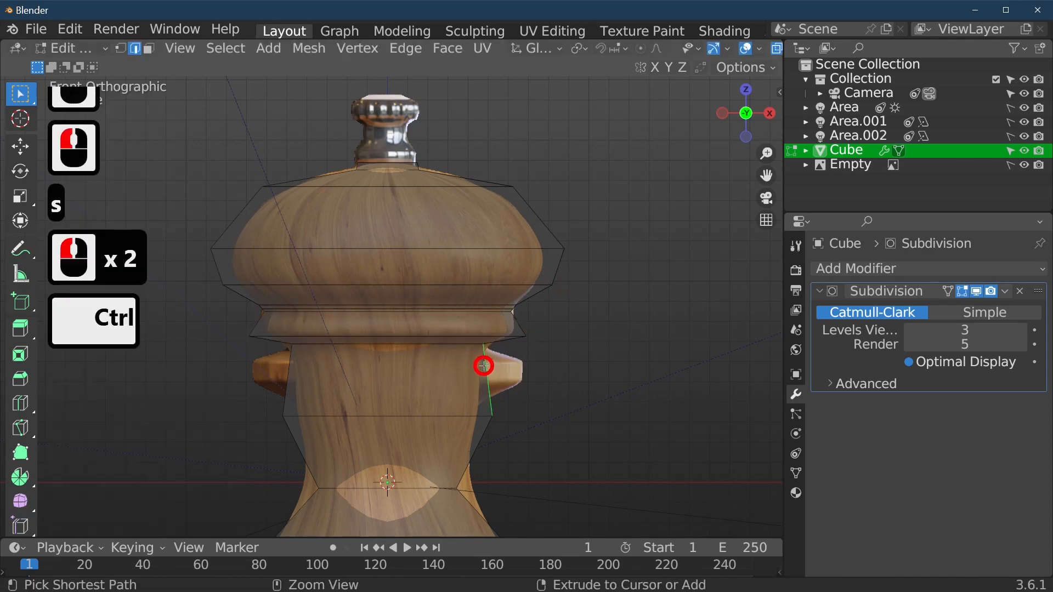
{"action": "key", "text": "ctrl+r"}
{"action": "left_click", "coordinate": [484, 366]}
{"action": "key", "text": "s"}
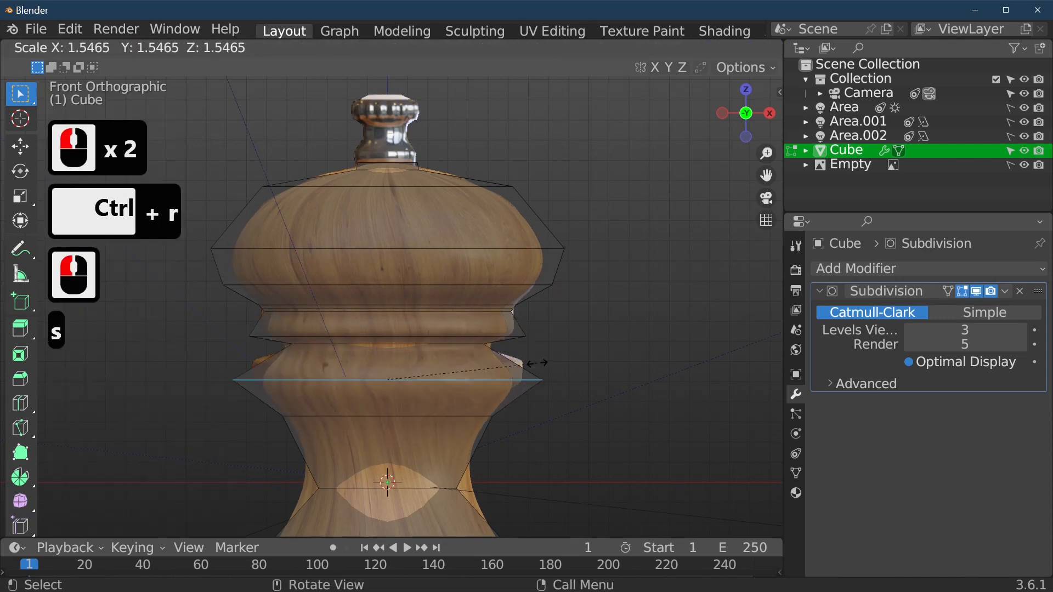
{"action": "left_click", "coordinate": [551, 360]}
Add an edge loop on the neck slope and slide it close beneath the lower collar's widest edge.
{"action": "left_click", "coordinate": [529, 400]}
{"action": "key", "text": "ctrl+r"}
{"action": "left_click", "coordinate": [530, 396]}
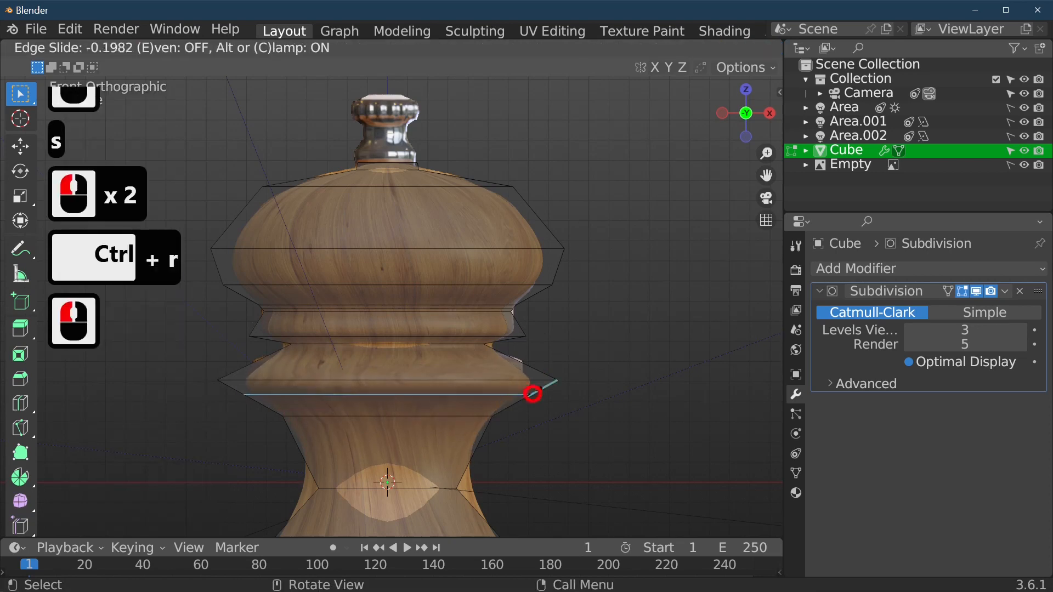
{"action": "left_click", "coordinate": [534, 365]}
Add an edge loop just above the lower collar's widest edge and scale it outward by 1.266 to square the rim.
{"action": "left_click", "coordinate": [528, 364]}
{"action": "key", "text": "ctrl+r"}
{"action": "left_click", "coordinate": [527, 364]}
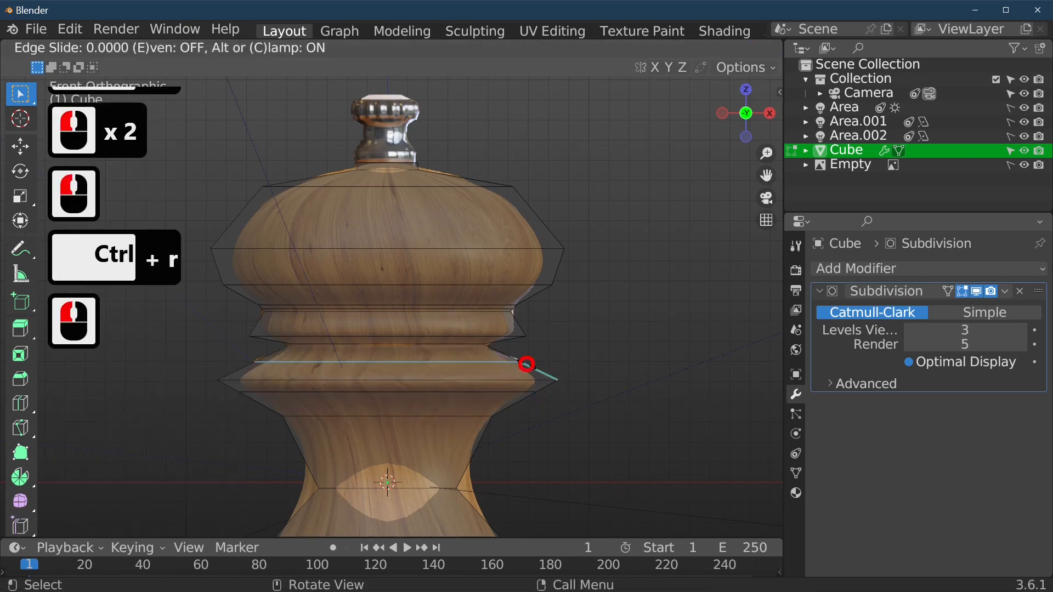
{"action": "left_click", "coordinate": [544, 361]}
{"action": "key", "text": "s"}
{"action": "left_click", "coordinate": [565, 379]}
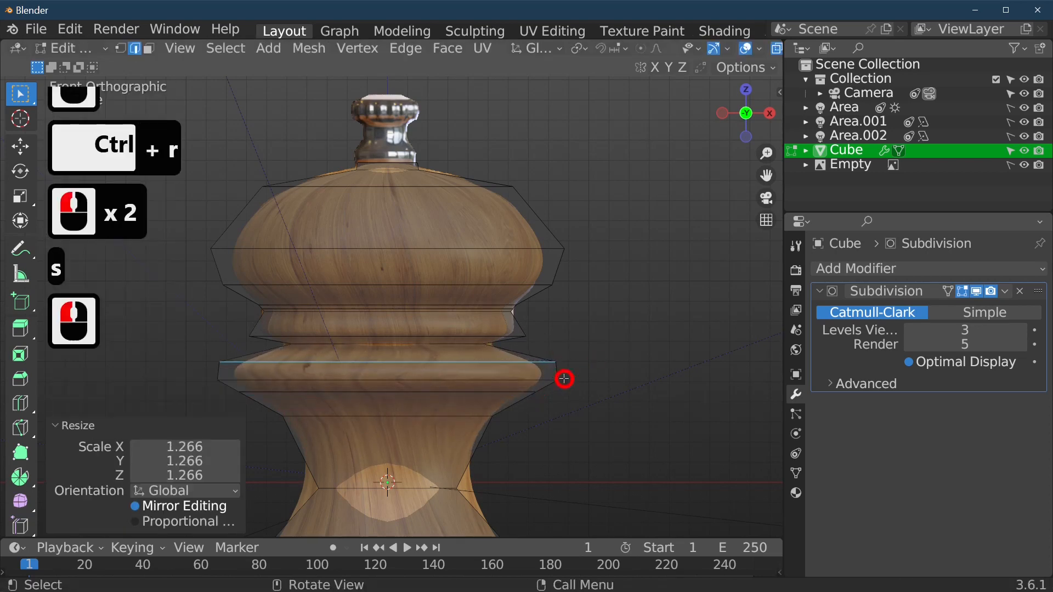
Sharpen the lower collar's upper edge with one loop cut on the rim at factor -0.715 and another on the slope just above it.
{"action": "left_click", "coordinate": [557, 369]}
{"action": "key", "text": "ctrl+e"}
{"action": "key", "text": "Escape"}
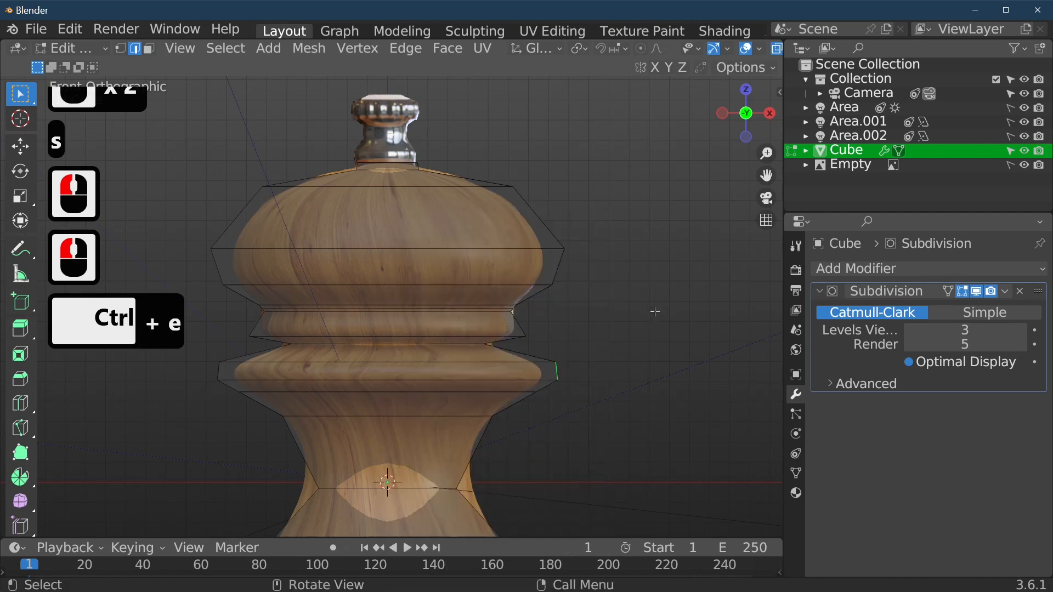
{"action": "key", "text": "ctrl+r"}
{"action": "left_click", "coordinate": [555, 368]}
{"action": "left_click", "coordinate": [556, 363]}
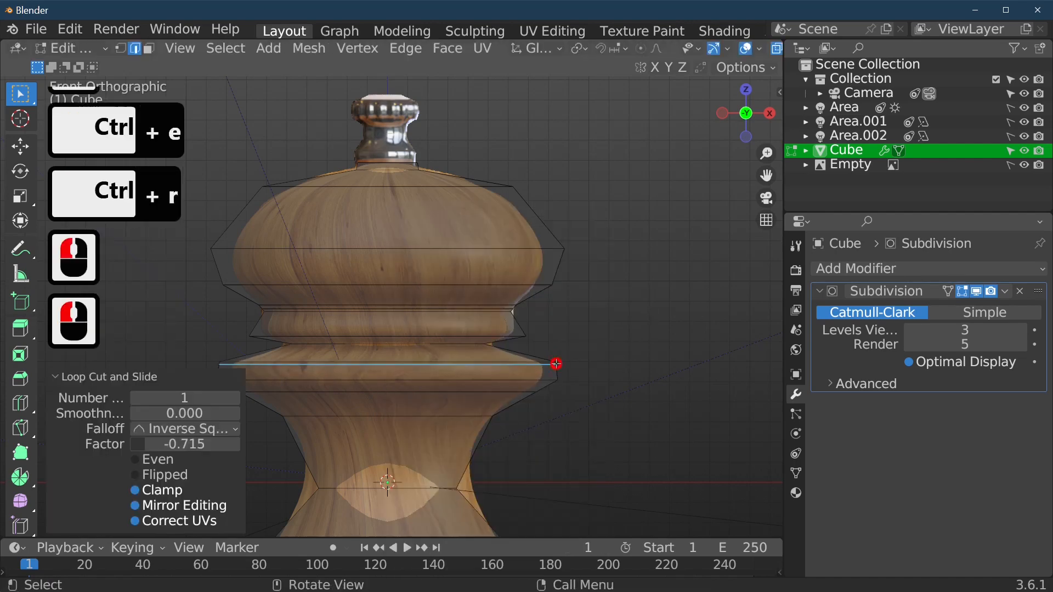
{"action": "left_click", "coordinate": [542, 357]}
{"action": "key", "text": "ctrl+r"}
{"action": "left_click", "coordinate": [535, 359]}
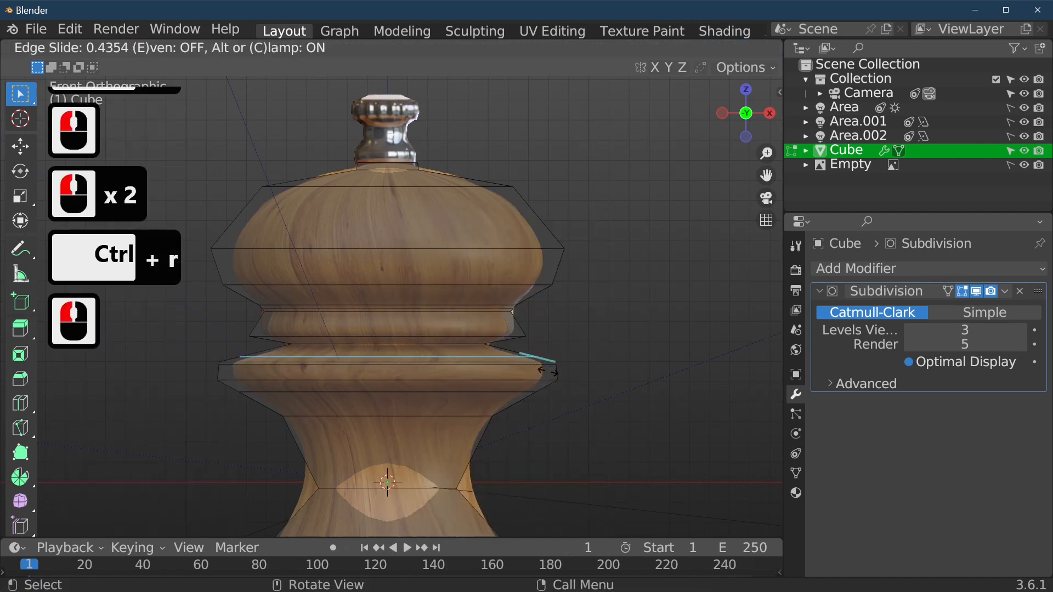
{"action": "left_click", "coordinate": [550, 381]}
Sharpen the lower collar's lower edge with one loop cut just beneath it and another near it on the rim.
{"action": "left_click", "coordinate": [550, 382]}
{"action": "key", "text": "ctrl+r"}
{"action": "left_click", "coordinate": [554, 381]}
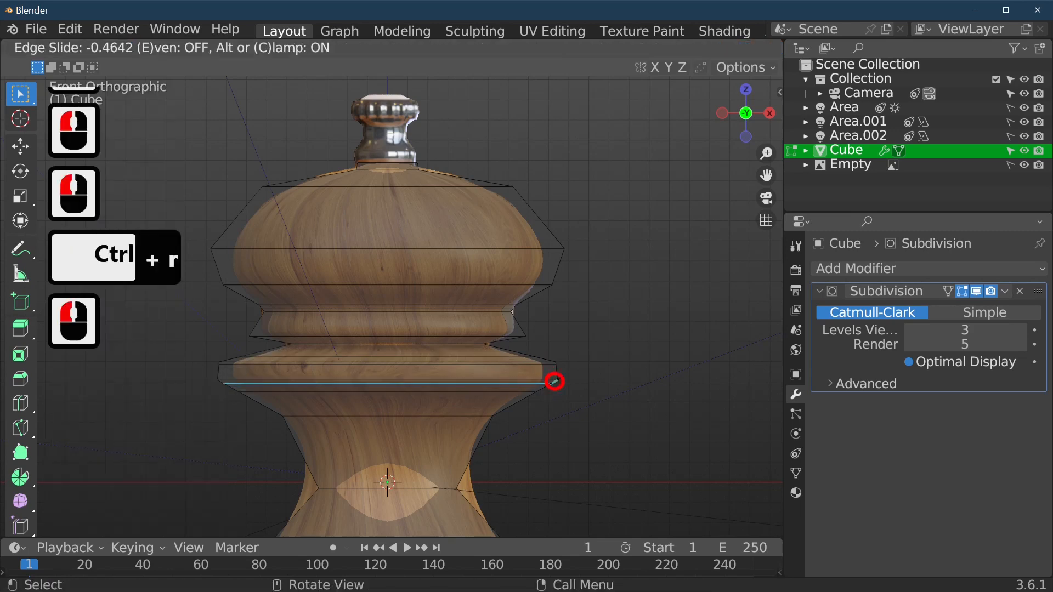
{"action": "left_click", "coordinate": [554, 371]}
{"action": "left_click", "coordinate": [554, 369]}
{"action": "key", "text": "ctrl+r"}
{"action": "left_click", "coordinate": [554, 373]}
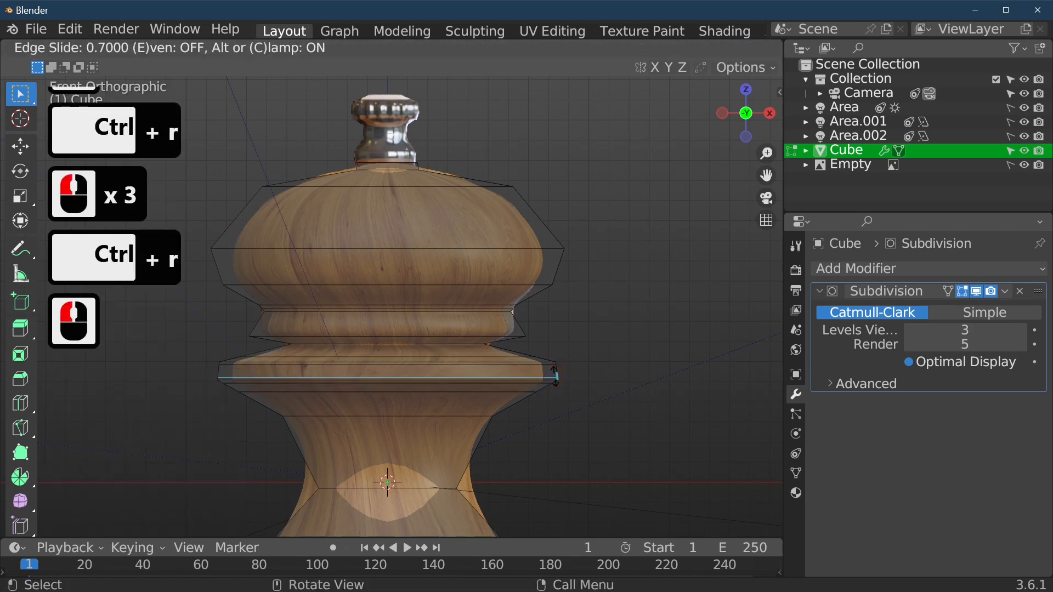
{"action": "left_click", "coordinate": [566, 327]}
Examine the pepper mill's shape and stretched wood texture from several angles in Object Mode.
{"action": "key", "text": "Tab"}
{"action": "scroll", "coordinate": [592, 308], "scroll_direction": "down", "scroll_amount": 2}
{"action": "middle_click_drag", "start_coordinate": [427, 369], "coordinate": [465, 348]}
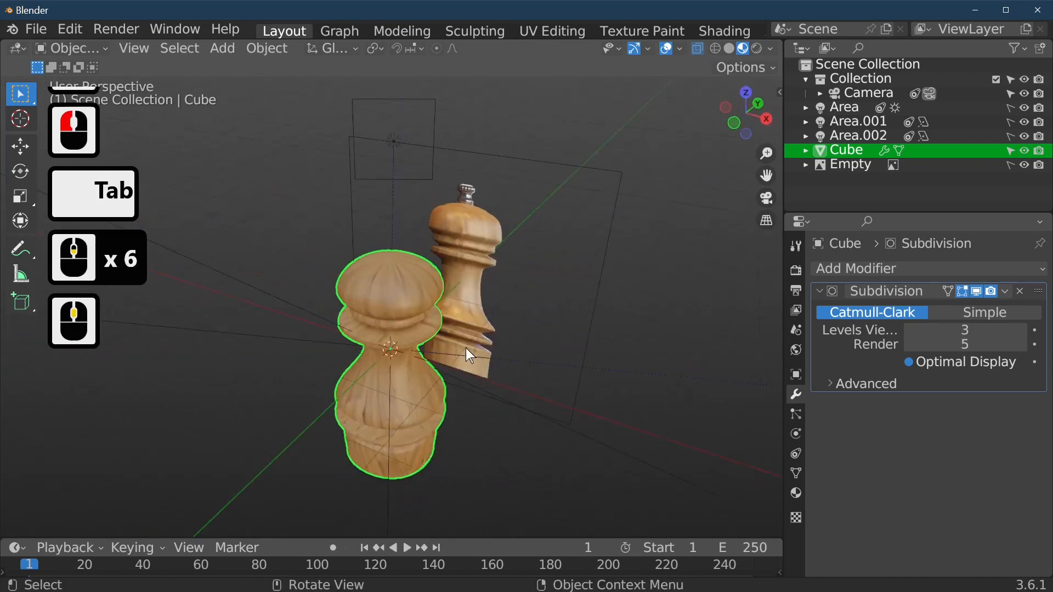
{"action": "scroll", "coordinate": [493, 373], "scroll_direction": "up", "scroll_amount": 7}
{"action": "middle_click_drag", "start_coordinate": [527, 398], "coordinate": [451, 391]}
{"action": "scroll", "coordinate": [453, 340], "scroll_direction": "down", "scroll_amount": 9}
{"action": "scroll", "coordinate": [454, 341], "scroll_direction": "up", "scroll_amount": 6}
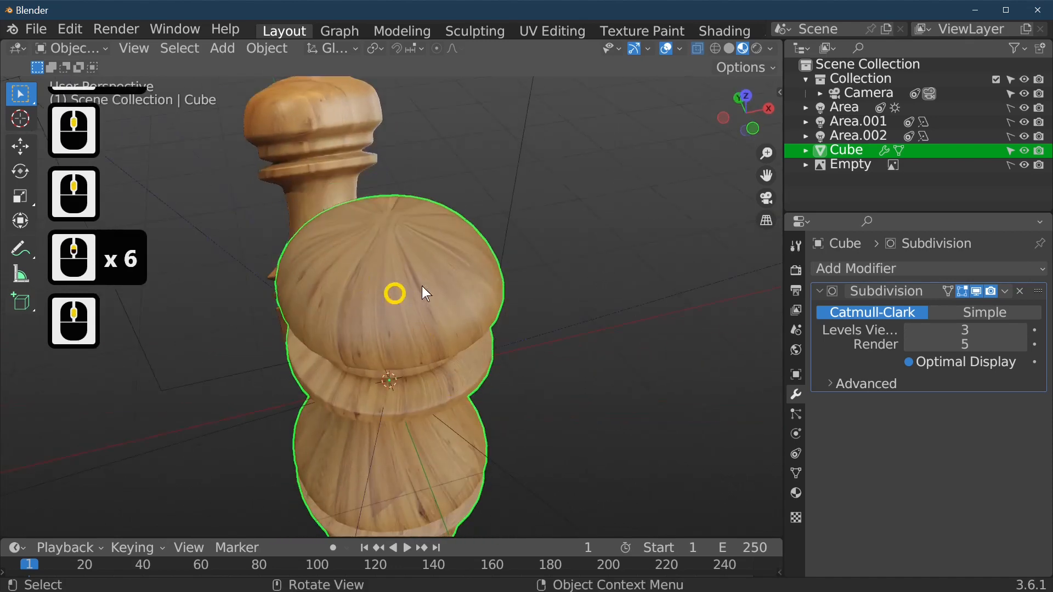
{"action": "middle_click_drag", "start_coordinate": [403, 296], "coordinate": [450, 334]}
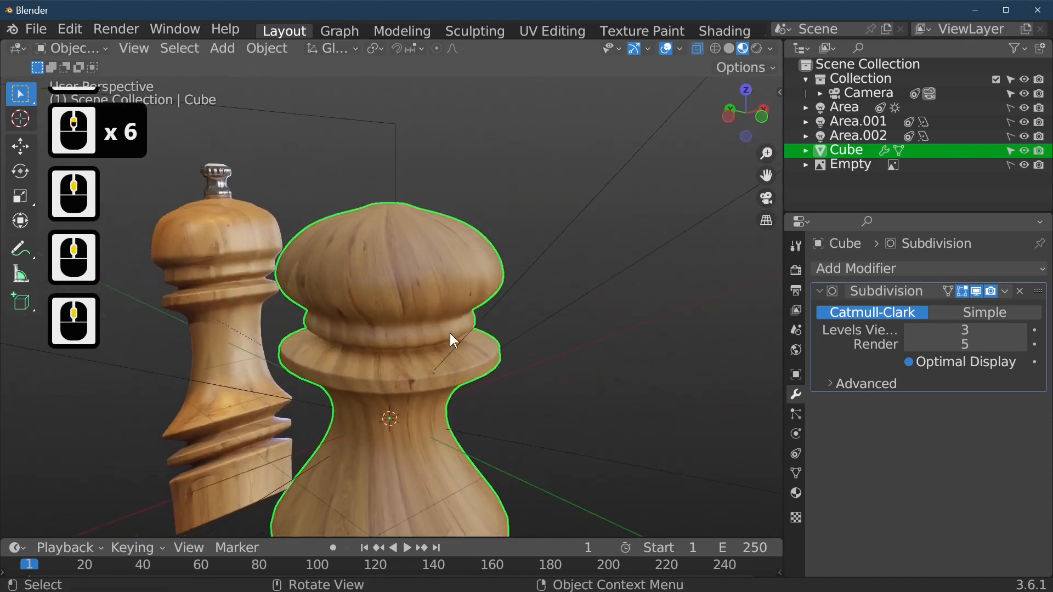
{"action": "scroll", "coordinate": [549, 307], "scroll_direction": "down", "scroll_amount": 5}
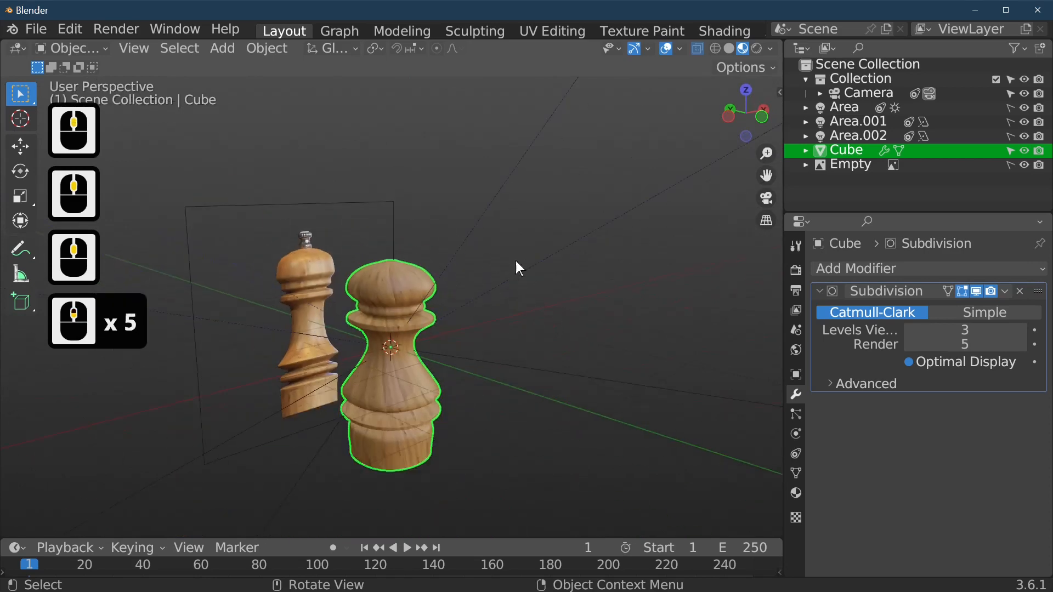
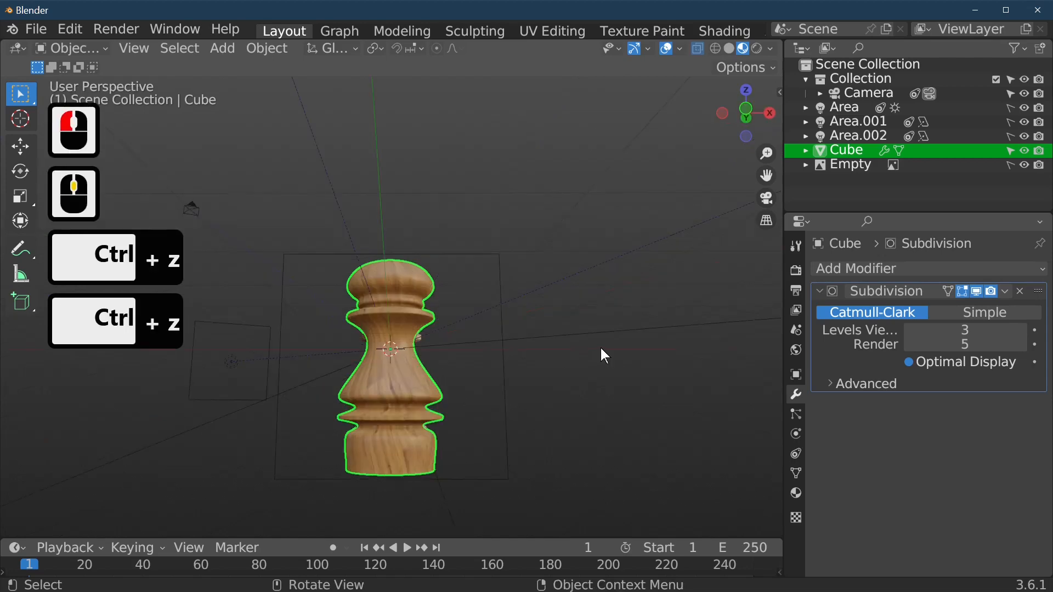
Select the entire pepper mill mesh in Edit Mode and rotate it 45° about the global Z axis.
{"action": "key", "text": "Tab"}
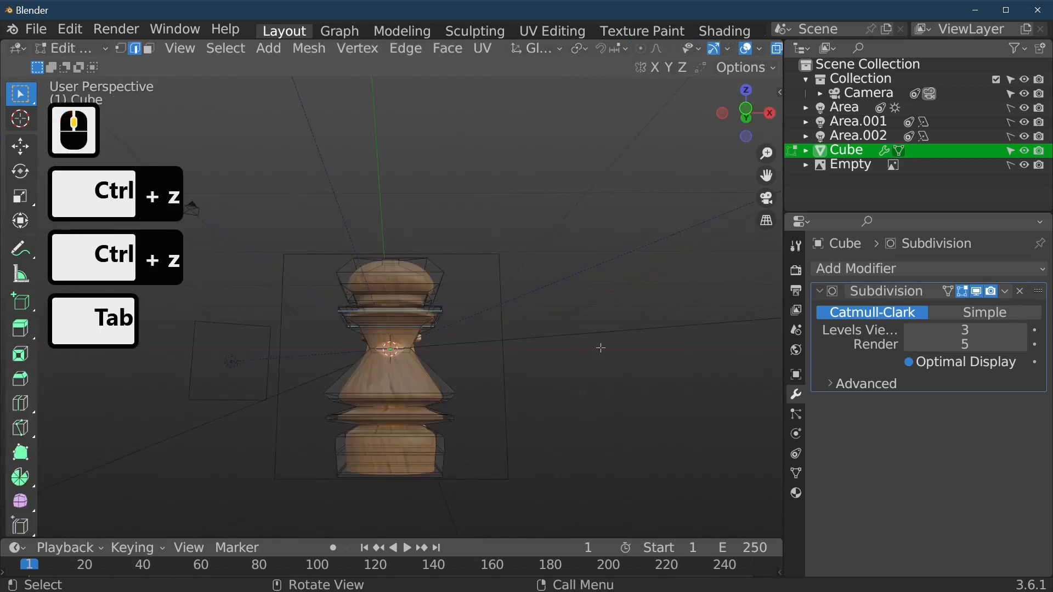
{"action": "key", "text": "r"}
{"action": "left_click", "coordinate": [601, 349]}
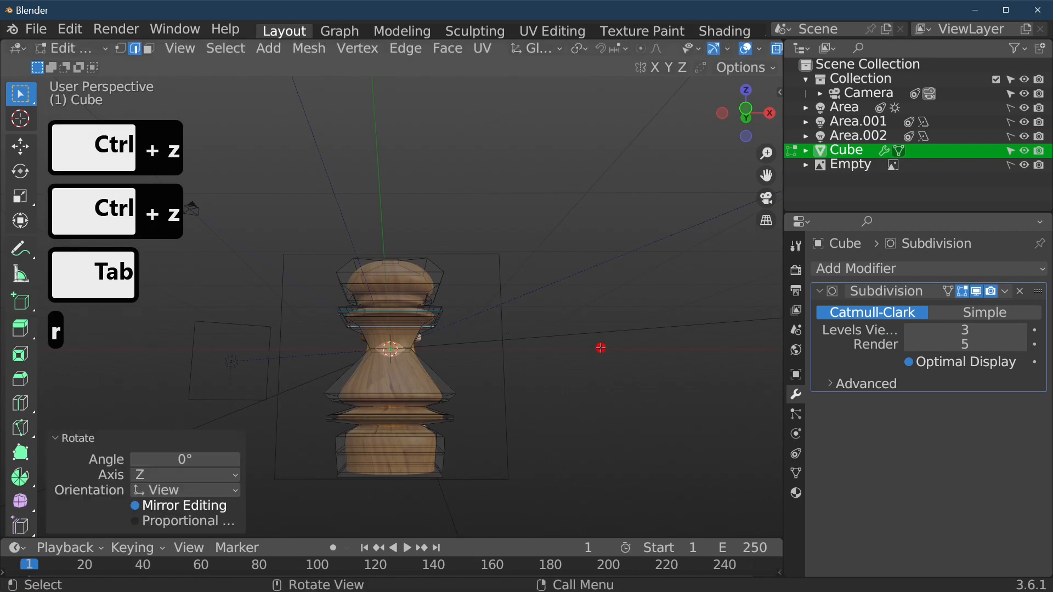
{"action": "key", "text": "a"}
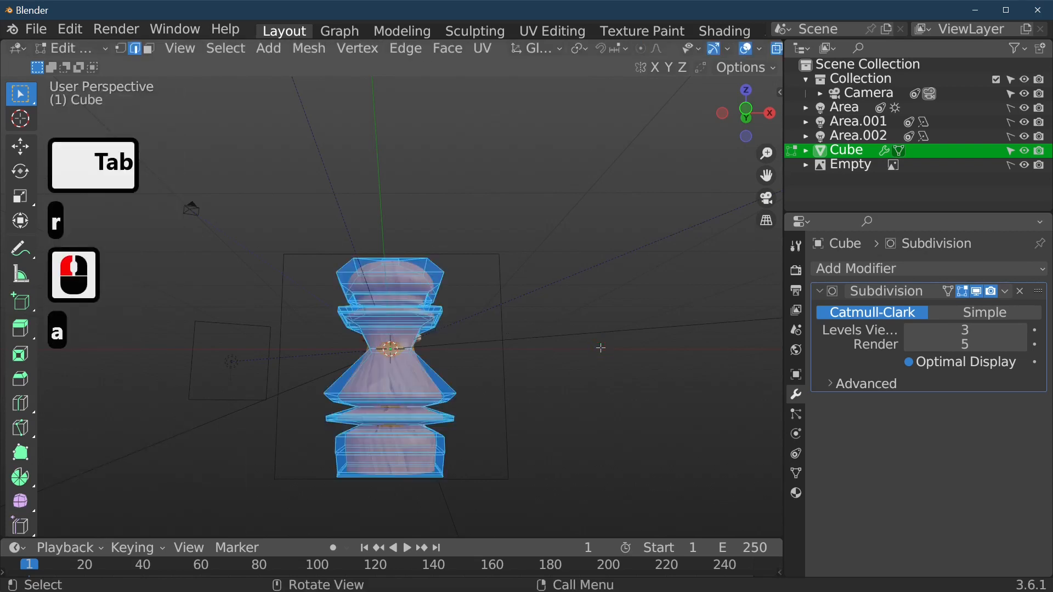
{"action": "key", "text": "r"}
{"action": "key", "text": "z"}
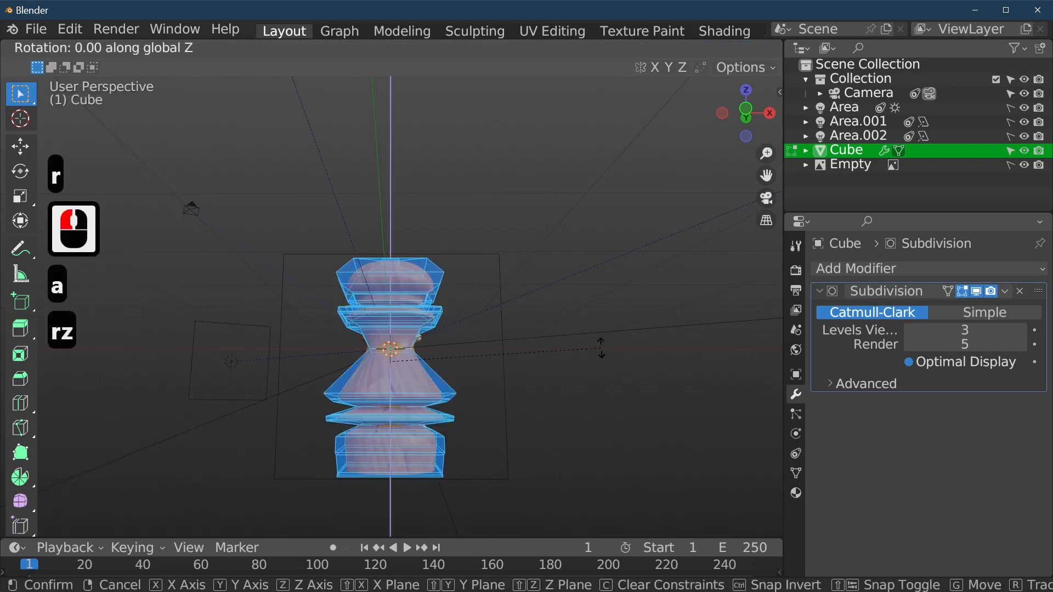
{"action": "key", "text": "4"}
{"action": "key", "text": "5"}
{"action": "key", "text": "Return"}
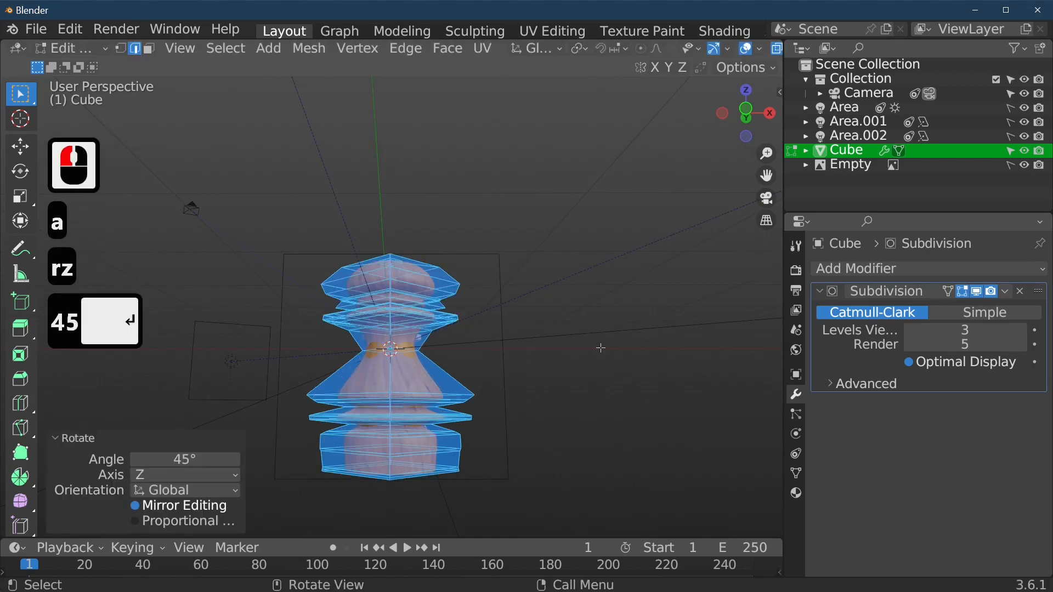
From the front view, rotate the whole mesh 45° about the global X axis.
{"action": "middle_click_drag", "start_coordinate": [582, 331], "coordinate": [418, 301]}
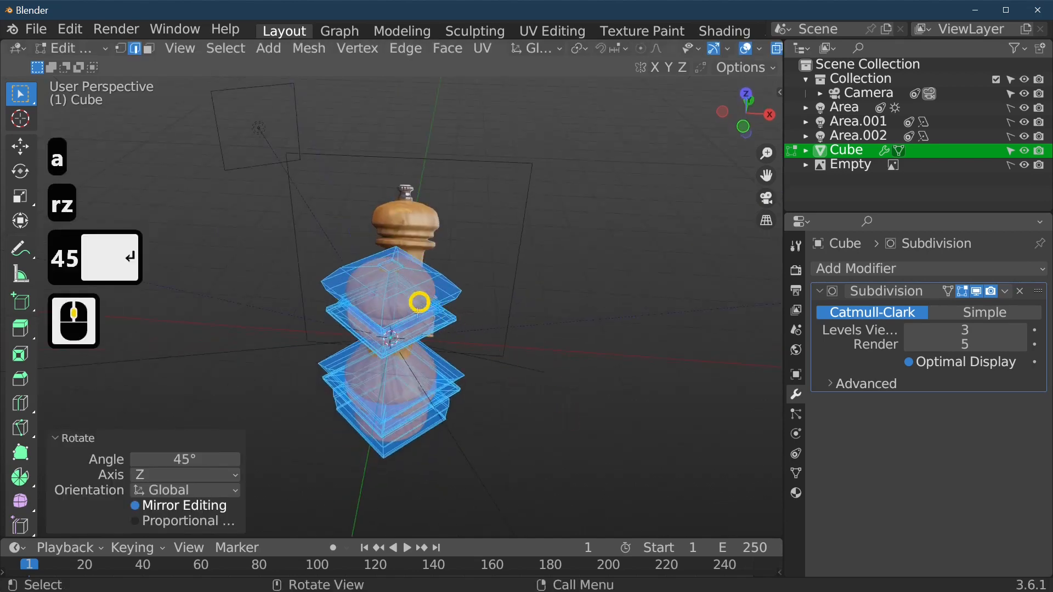
{"action": "key", "text": "1"}
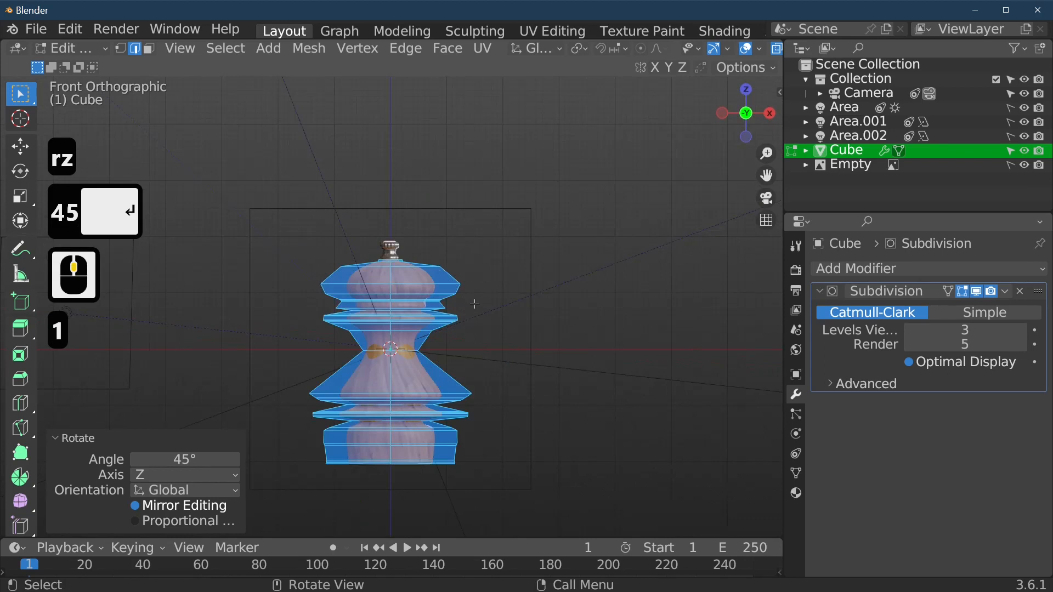
{"action": "key", "text": "r"}
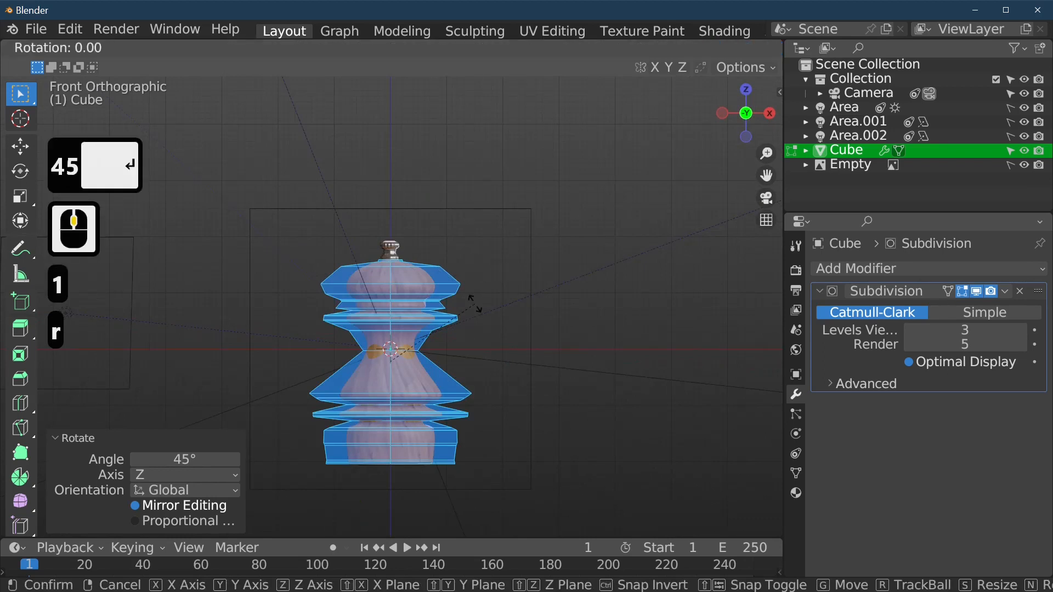
{"action": "type", "text": "x"}
{"action": "type", "text": "45"}
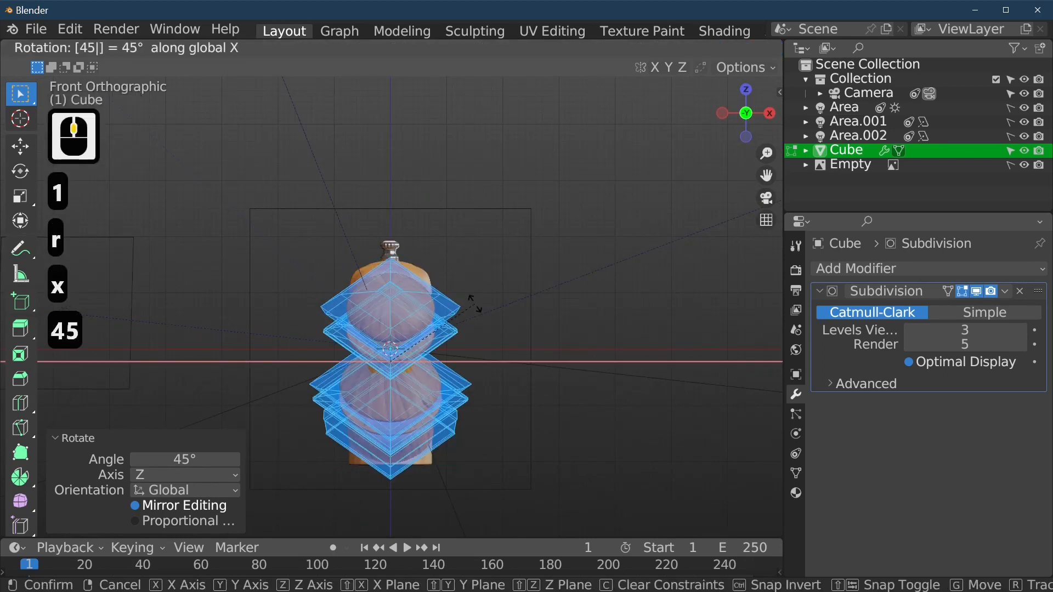
{"action": "key", "text": "Return"}
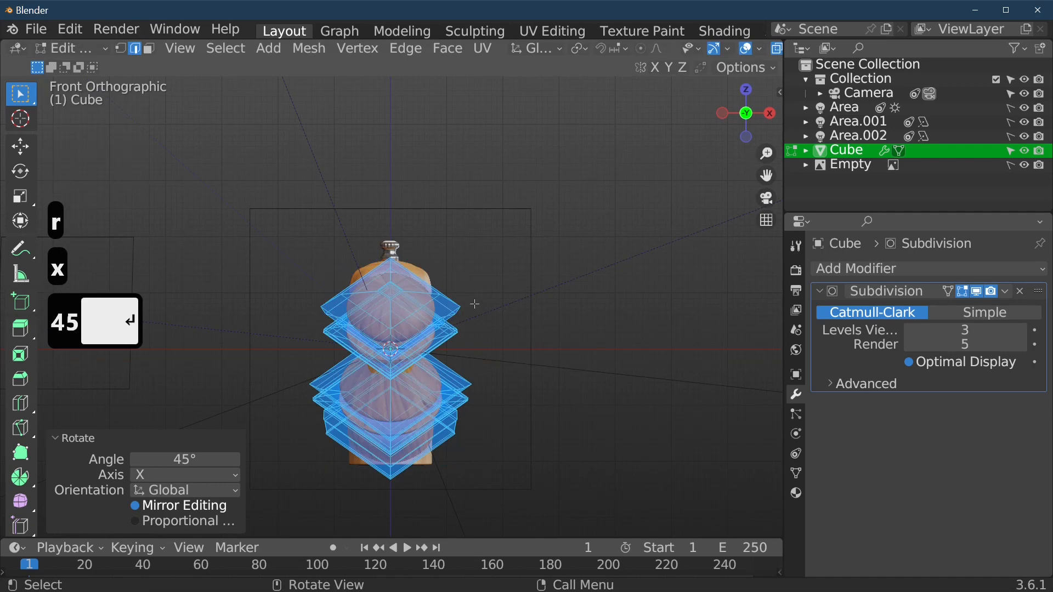
UV map the tilted mesh from the front with Project from View, and return to Object Mode.
{"action": "key", "text": "u"}
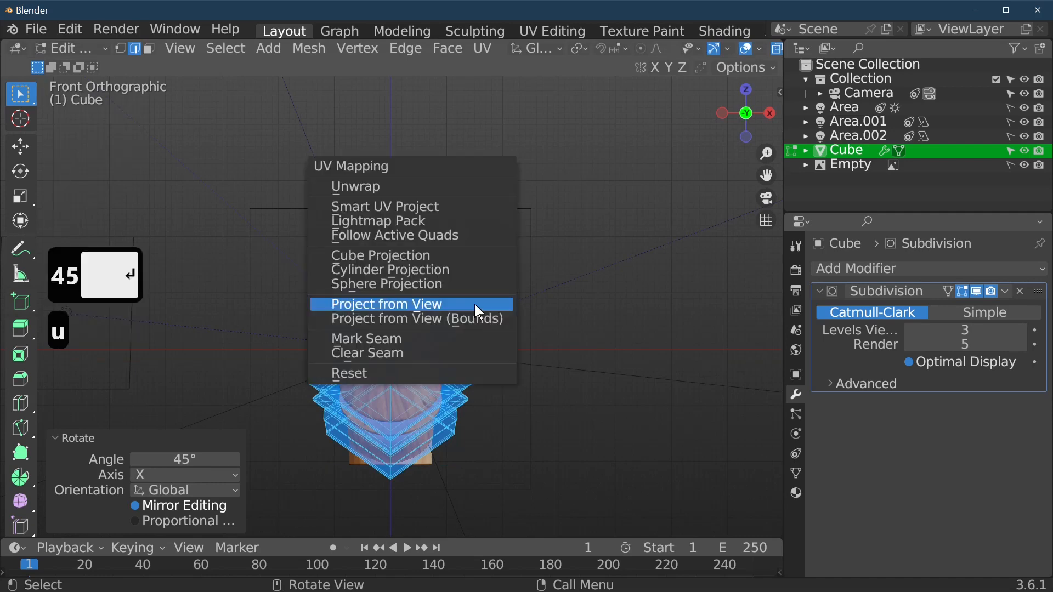
{"action": "left_click", "coordinate": [482, 298]}
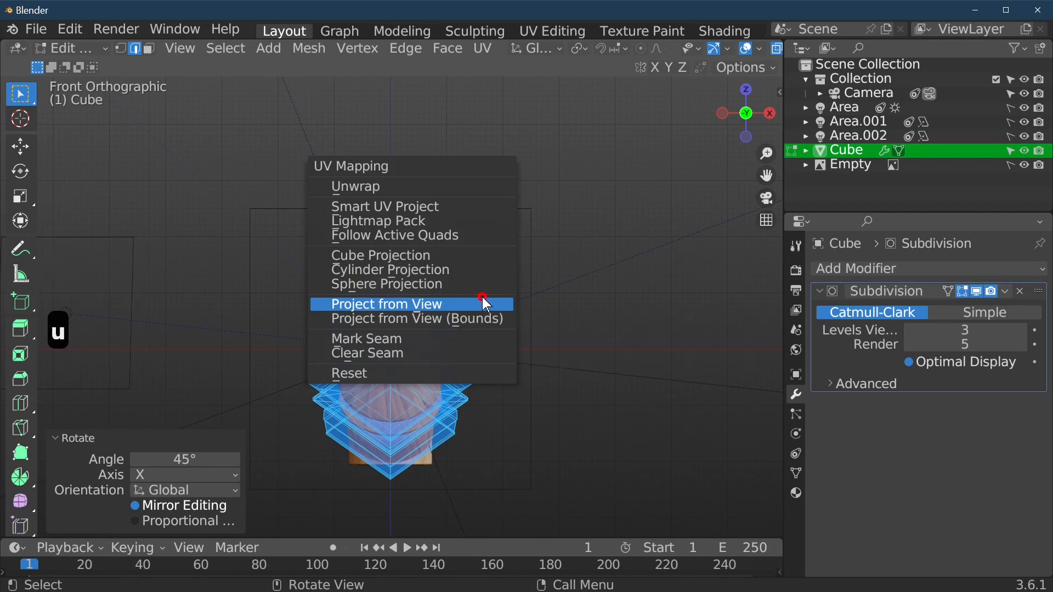
{"action": "key", "text": "Tab"}
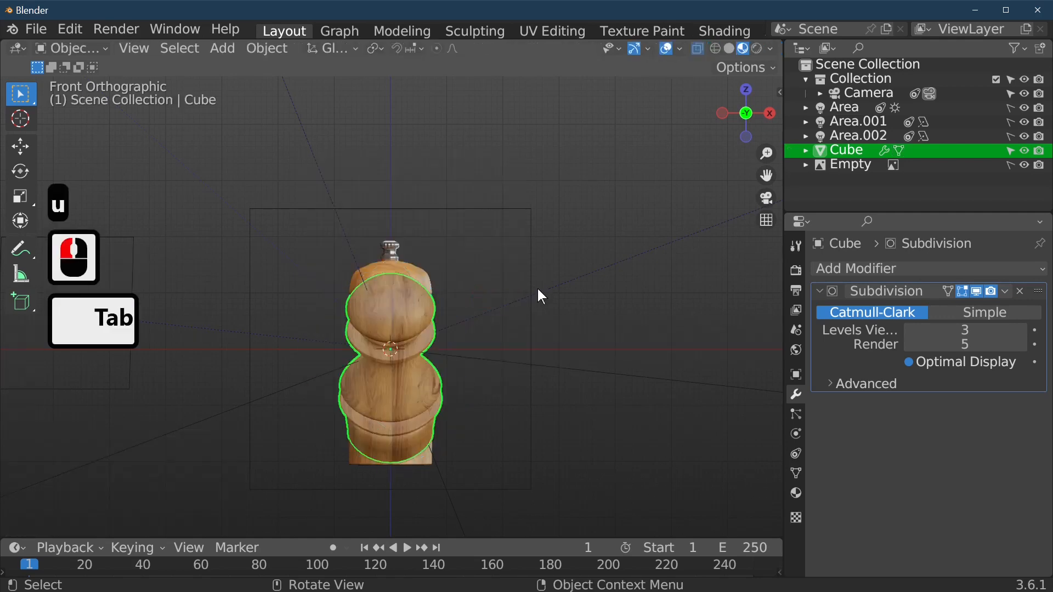
In the UV Editing workspace, enlarge all UVs and move them slightly up and left within the floor.jpg image.
{"action": "left_click", "coordinate": [555, 34]}
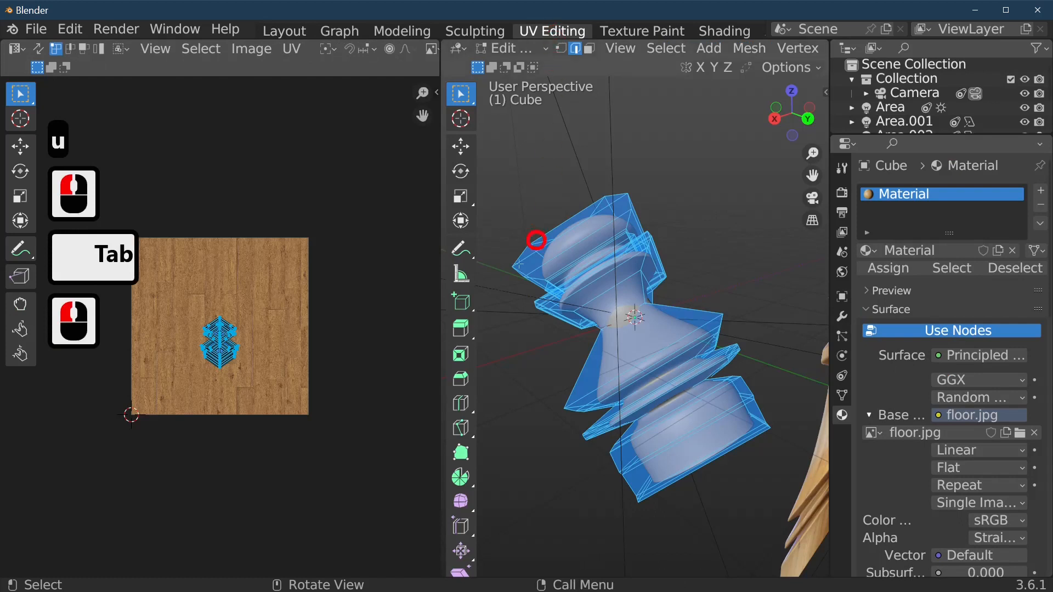
{"action": "key", "text": "a"}
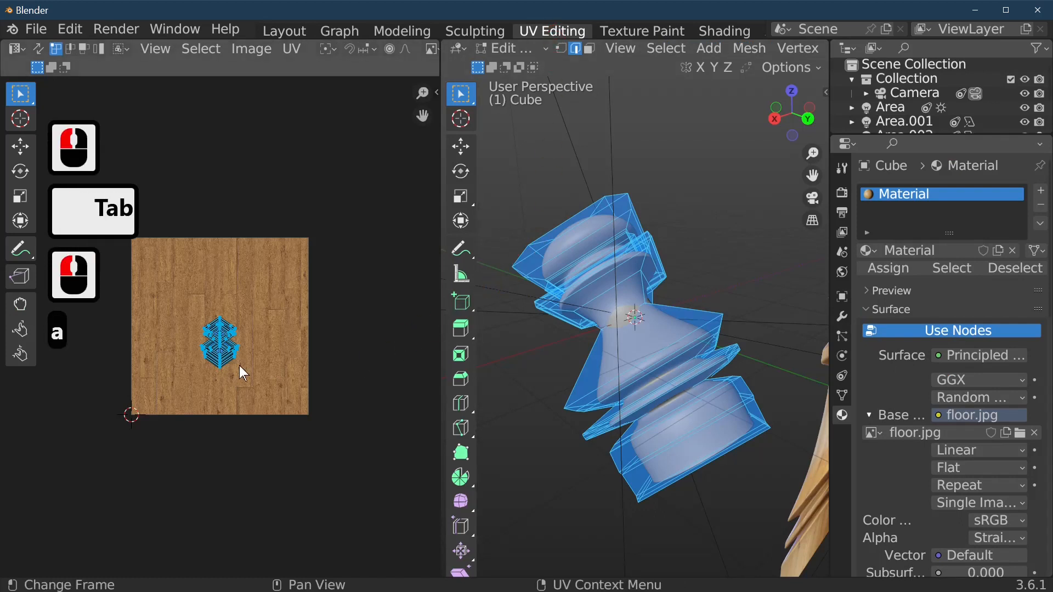
{"action": "key", "text": "s"}
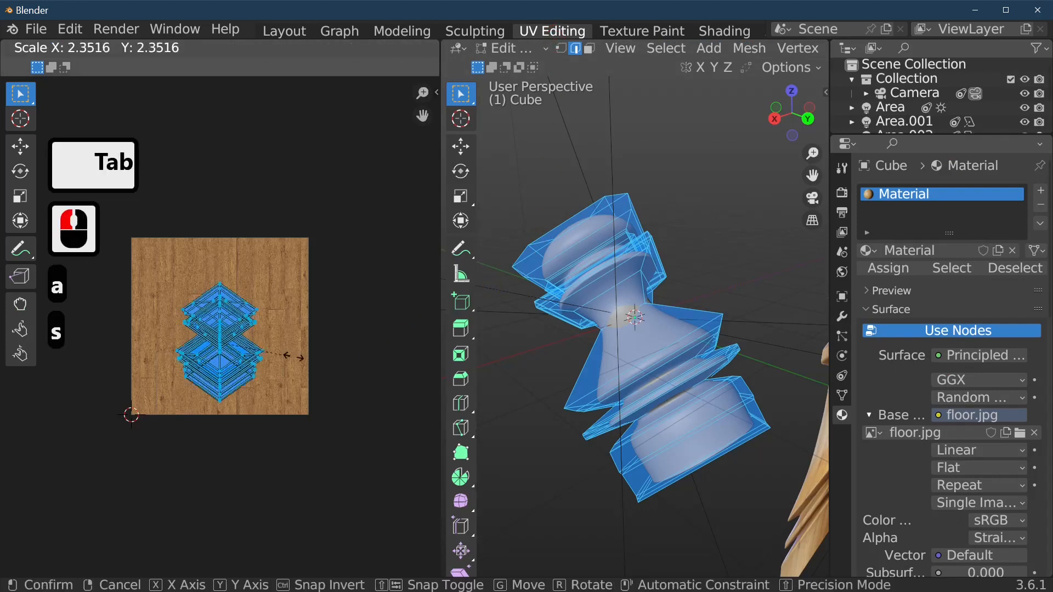
{"action": "left_click", "coordinate": [304, 356]}
{"action": "key", "text": "g"}
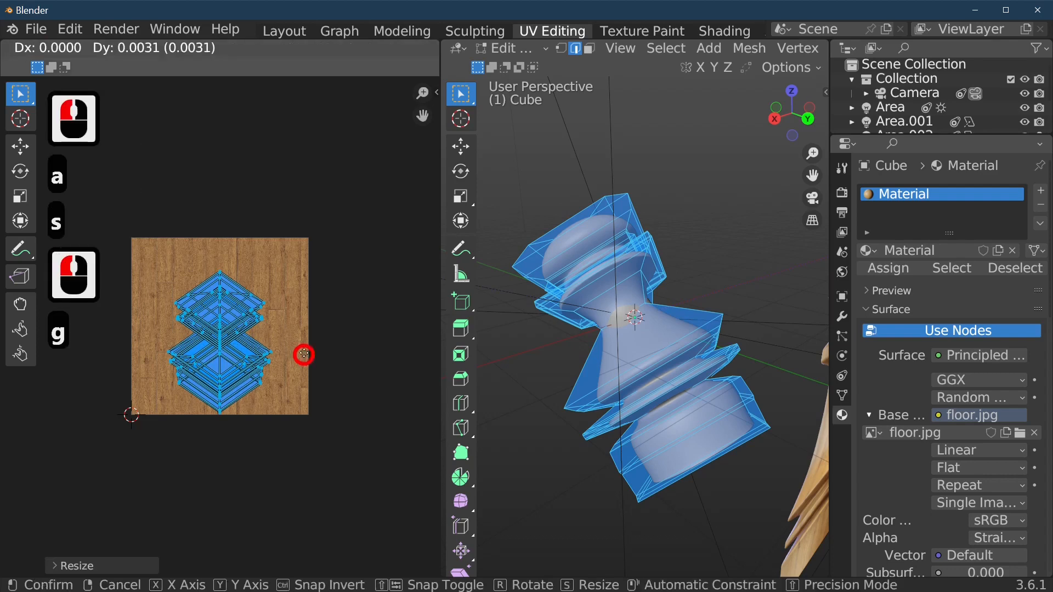
{"action": "left_click", "coordinate": [295, 340]}
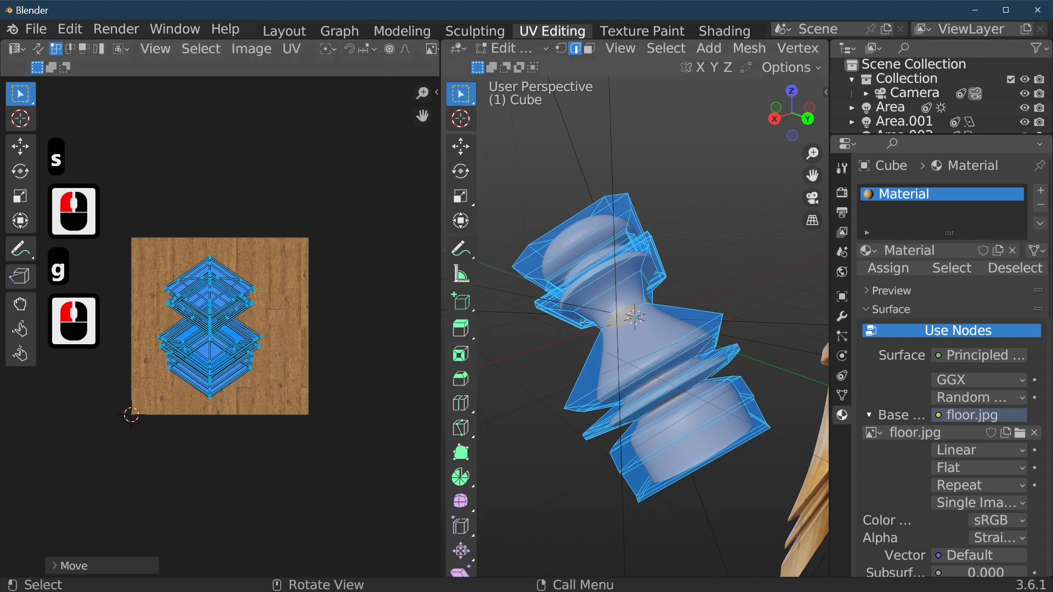
{"action": "key", "text": "Tab"}
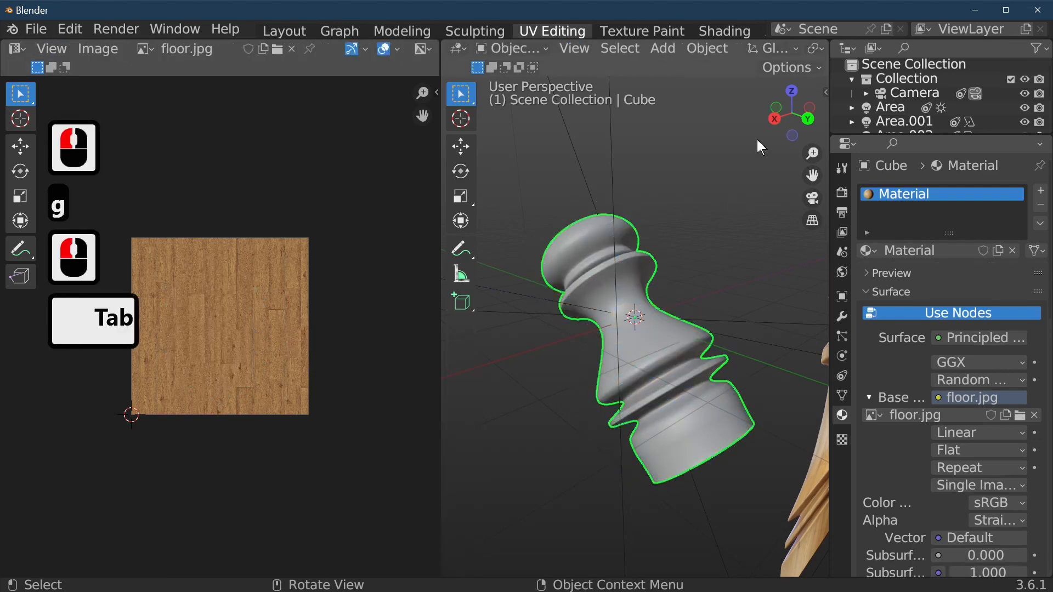
Return to the Layout workspace, view the pepper mill from the front, and display its object transform properties.
{"action": "left_click", "coordinate": [285, 30]}
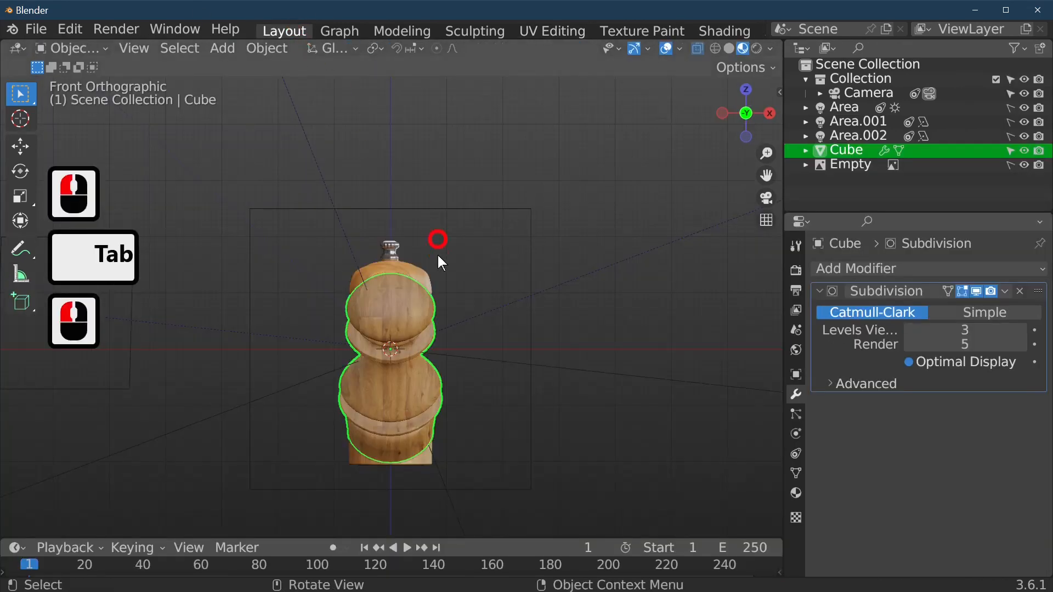
{"action": "middle_click_drag", "start_coordinate": [438, 257], "coordinate": [463, 334]}
{"action": "scroll", "coordinate": [458, 332], "scroll_direction": "up", "scroll_amount": 5}
{"action": "key", "text": "KP_1"}
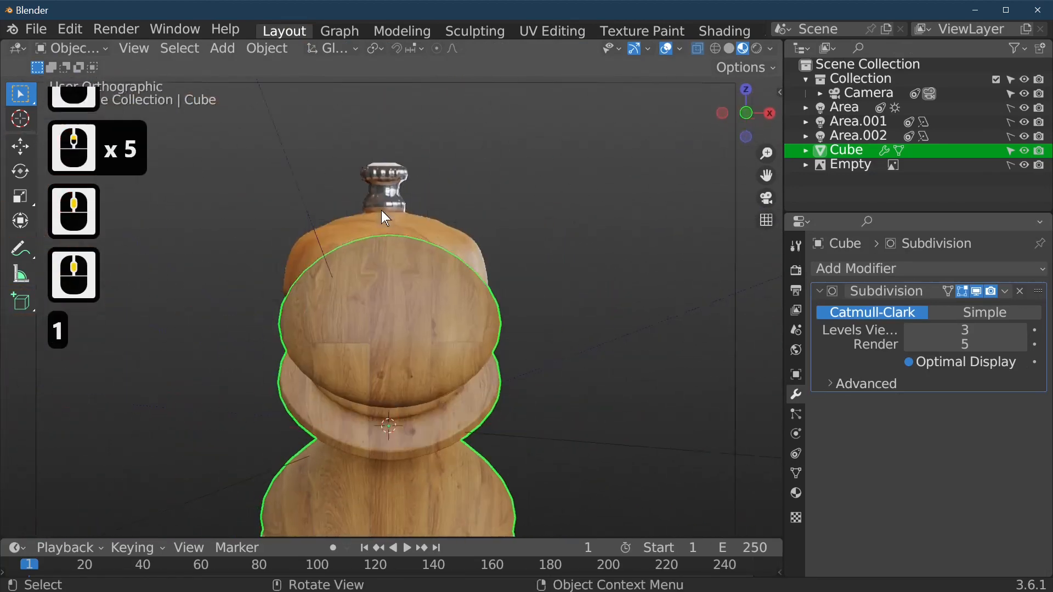
{"action": "left_click", "coordinate": [796, 374]}
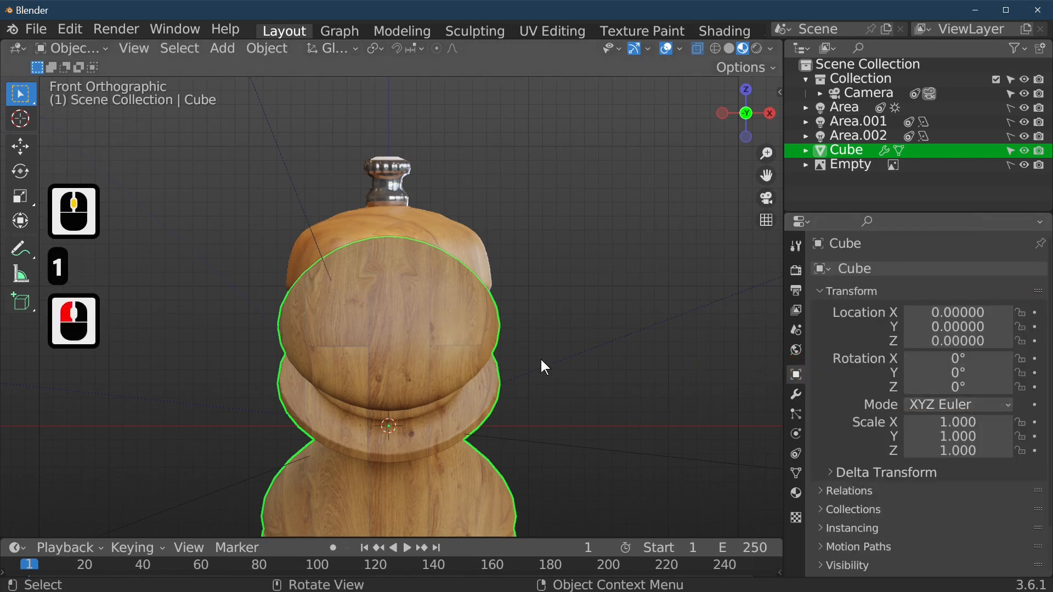
Select the whole mesh in Edit Mode, rotate it -45° about the global X axis, and return to Object Mode.
{"action": "key", "text": "Tab"}
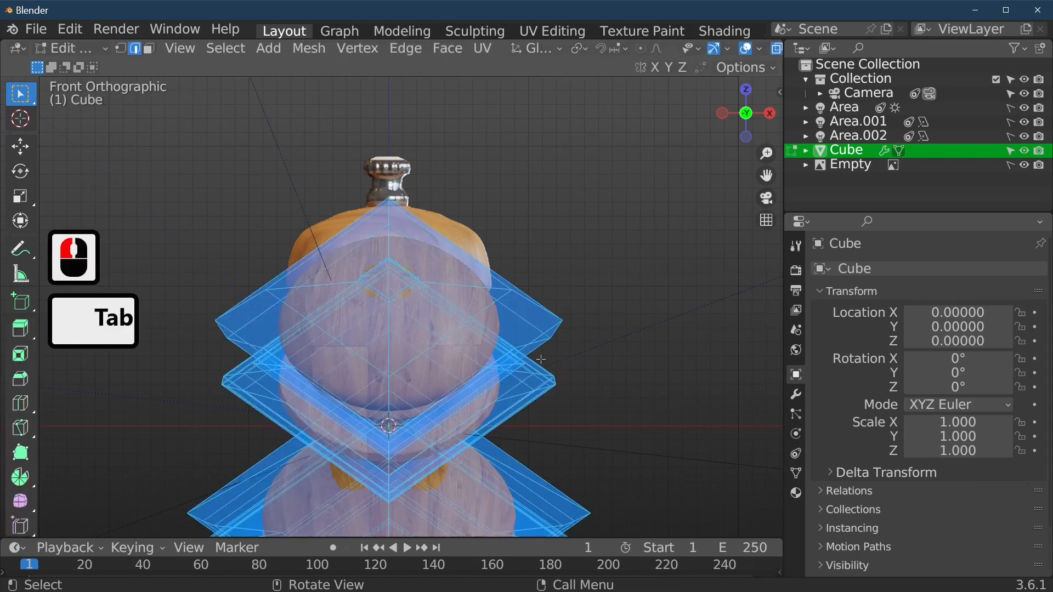
{"action": "key", "text": "a"}
{"action": "key", "text": "a"}
{"action": "key", "text": "a"}
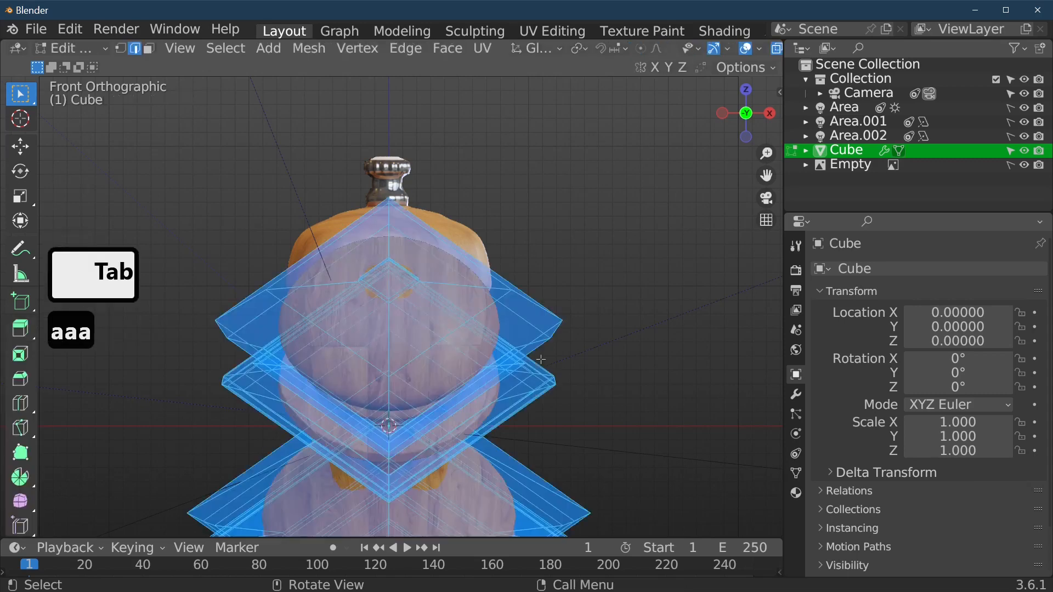
{"action": "key", "text": "r"}
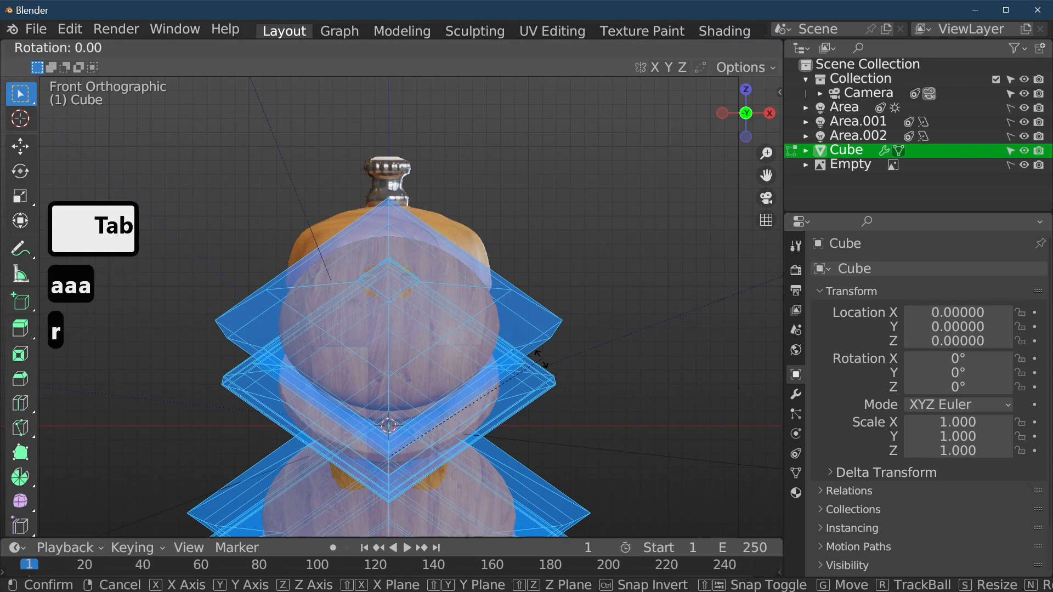
{"action": "key", "text": "x"}
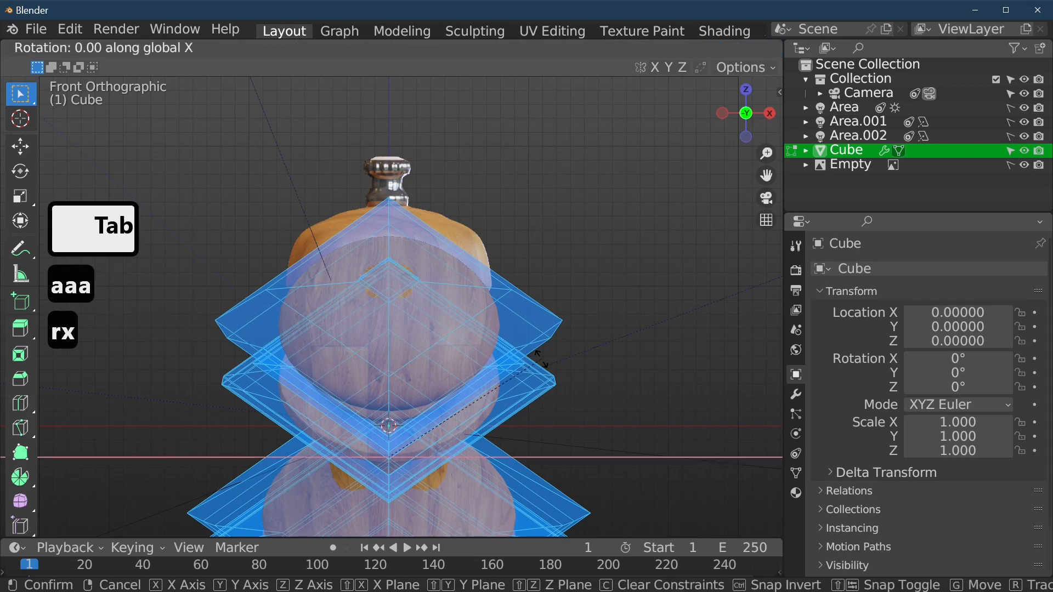
{"action": "type", "text": "45"}
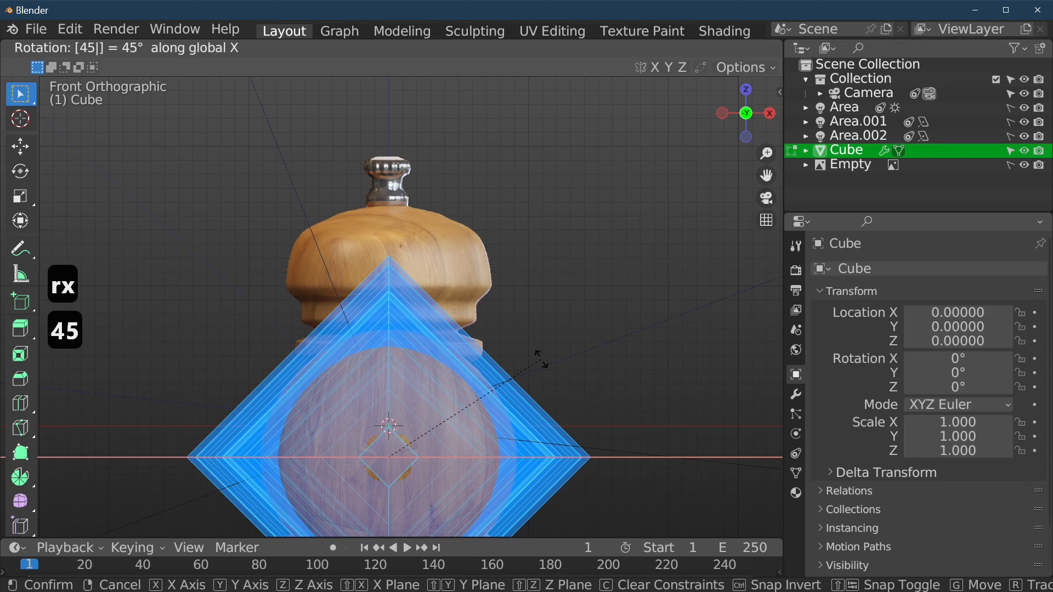
{"action": "key", "text": "minus"}
{"action": "left_click", "coordinate": [541, 359]}
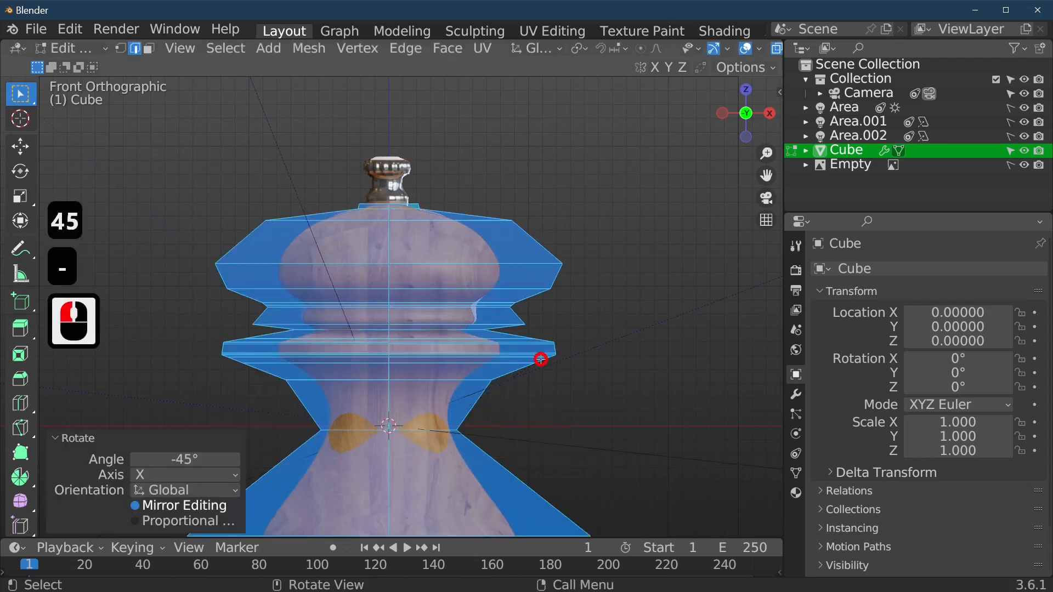
{"action": "key", "text": "Tab"}
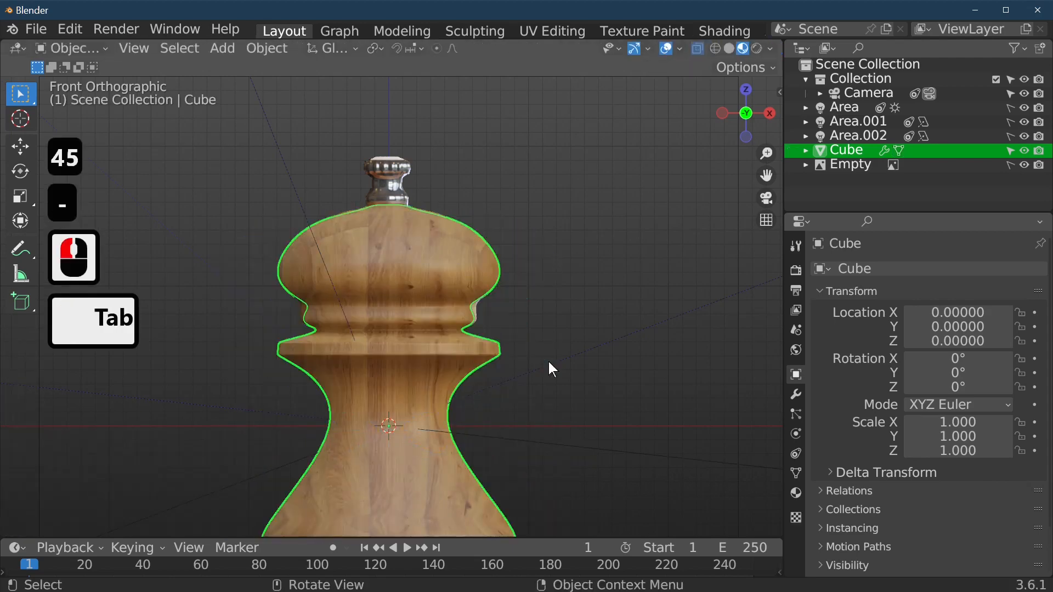
Rotate the whole mesh 45° about the global Z axis in Edit Mode, and return to Object Mode.
{"action": "key", "text": "Tab"}
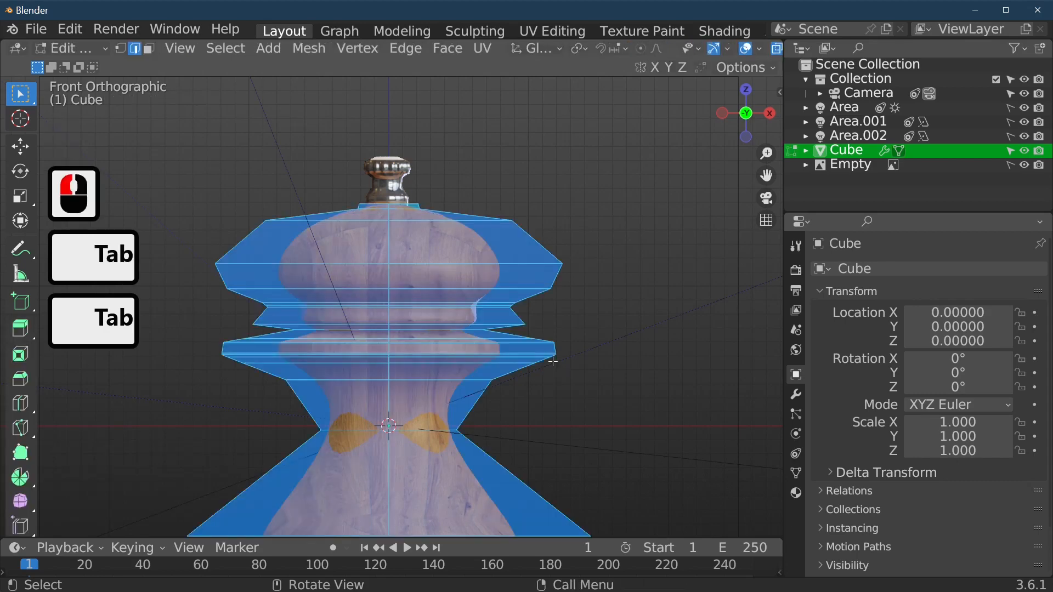
{"action": "key", "text": "r"}
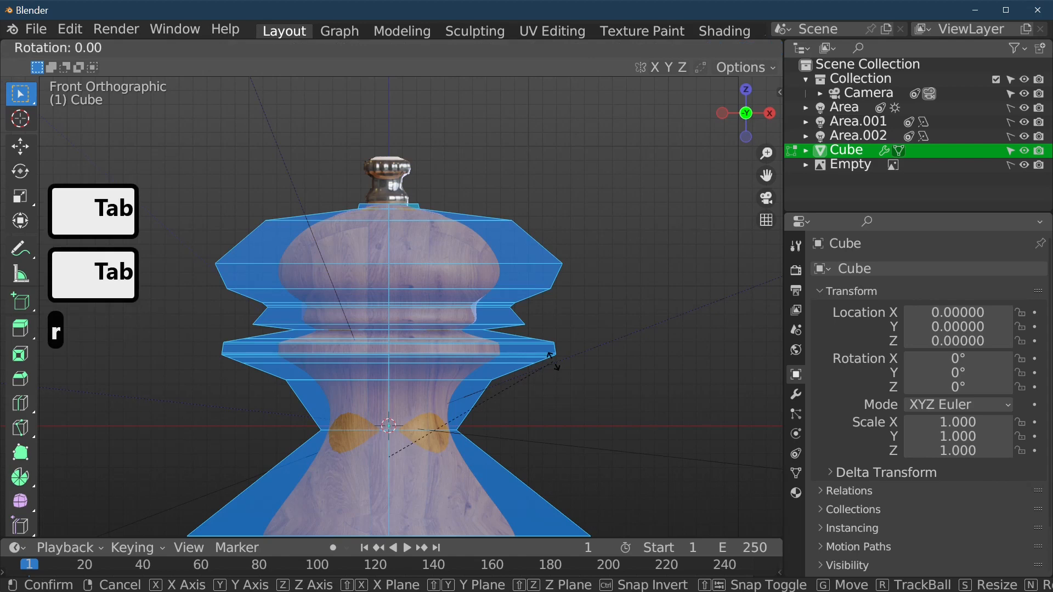
{"action": "type", "text": "z"}
{"action": "type", "text": "45"}
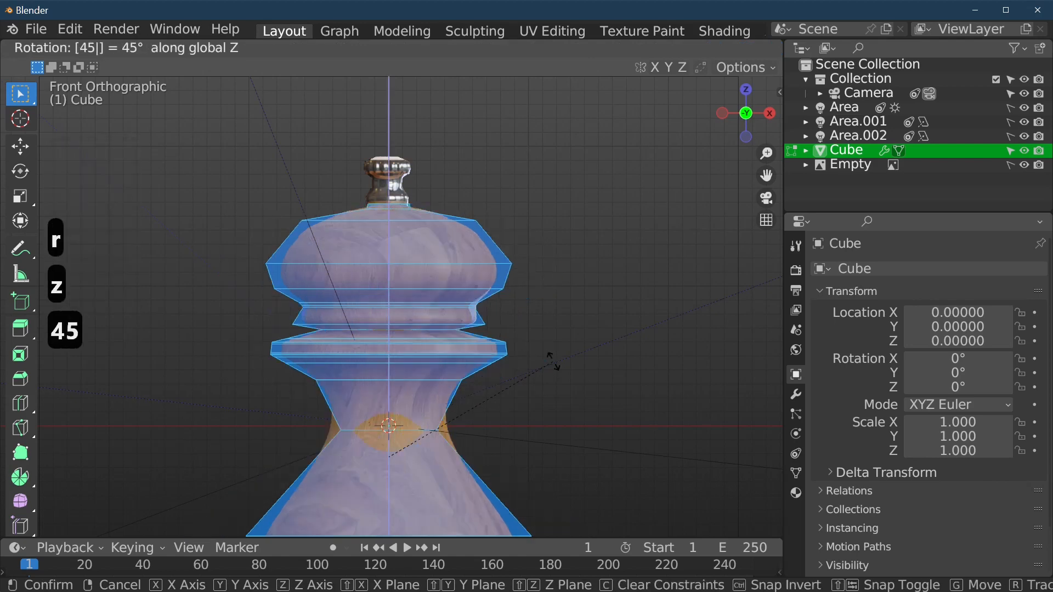
{"action": "key", "text": "Return"}
{"action": "key", "text": "Tab"}
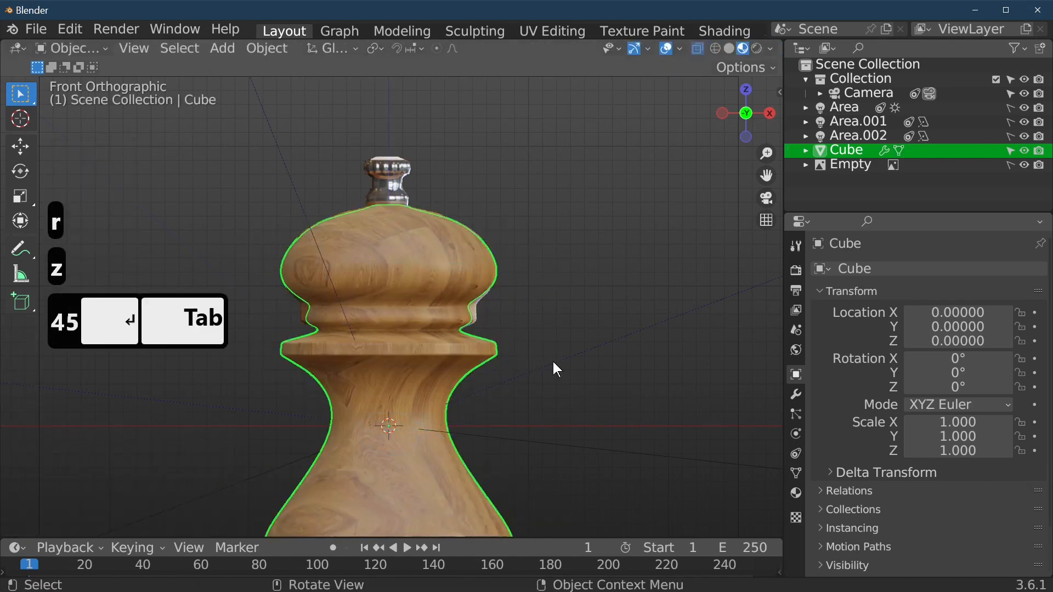
Examine the wood grain on the pepper mill's rings and underside from close up and several angles.
{"action": "scroll", "coordinate": [553, 361], "scroll_direction": "down", "scroll_amount": 2}
{"action": "middle_click_drag", "start_coordinate": [552, 362], "coordinate": [653, 417]}
{"action": "scroll", "coordinate": [474, 412], "scroll_direction": "up", "scroll_amount": 7}
{"action": "scroll", "coordinate": [677, 329], "scroll_direction": "down", "scroll_amount": 5}
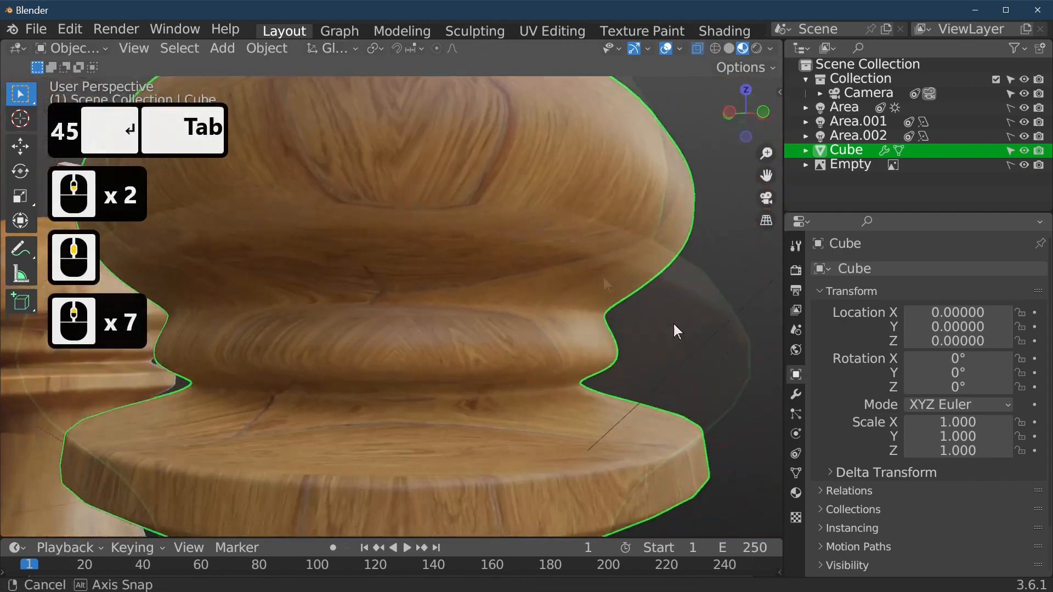
{"action": "middle_click_drag", "start_coordinate": [584, 272], "coordinate": [521, 376]}
{"action": "scroll", "coordinate": [441, 364], "scroll_direction": "up", "scroll_amount": 6}
{"action": "scroll", "coordinate": [453, 359], "scroll_direction": "down", "scroll_amount": 3}
{"action": "scroll", "coordinate": [521, 376], "scroll_direction": "down", "scroll_amount": 11}
{"action": "middle_click_drag", "start_coordinate": [501, 439], "coordinate": [470, 397]}
{"action": "scroll", "coordinate": [433, 404], "scroll_direction": "up", "scroll_amount": 5}
Turn off X-ray display in Edit Mode and switch to face selection.
{"action": "key", "text": "Tab"}
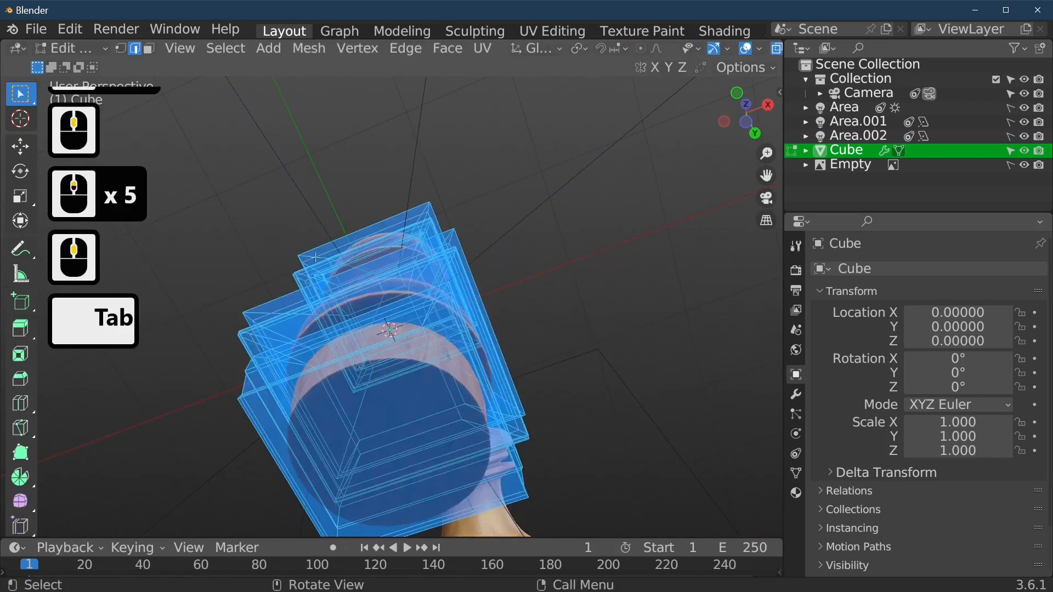
{"action": "scroll", "coordinate": [746, 52], "scroll_direction": "down", "scroll_amount": 8}
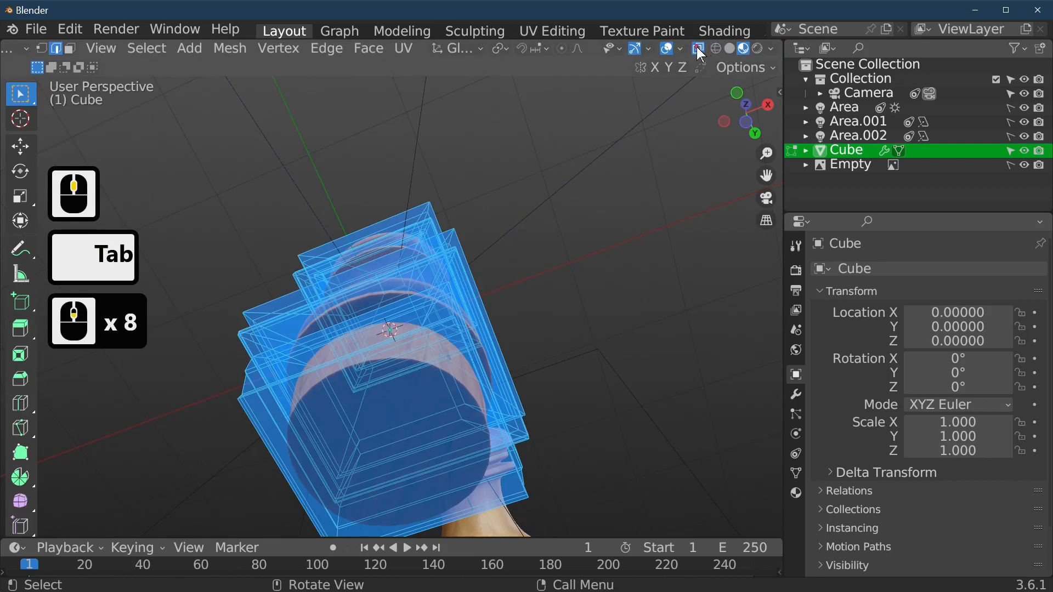
{"action": "left_click", "coordinate": [698, 48]}
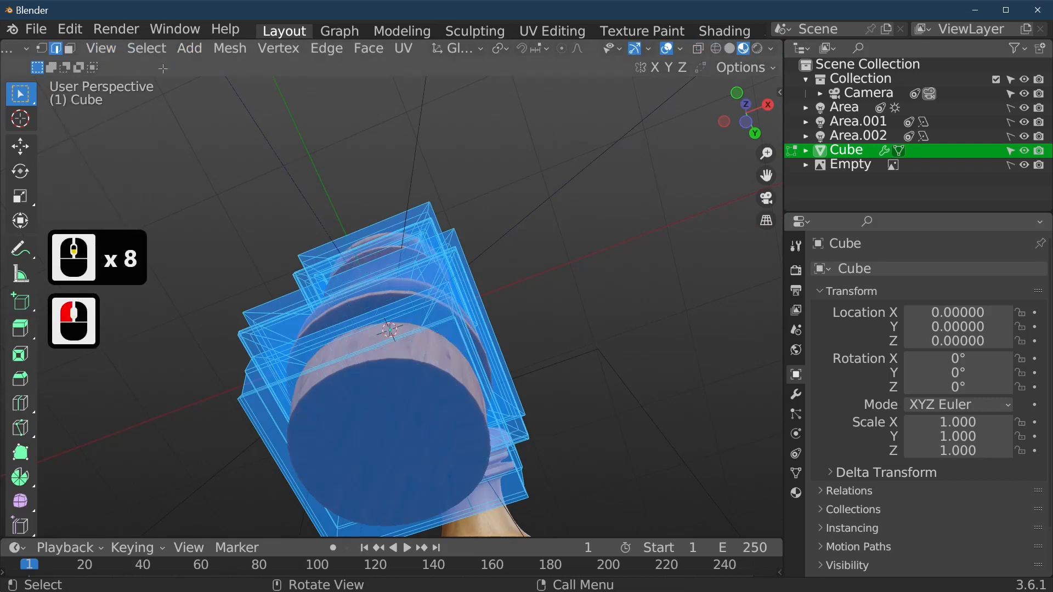
{"action": "scroll", "coordinate": [206, 50], "scroll_direction": "up", "scroll_amount": 10}
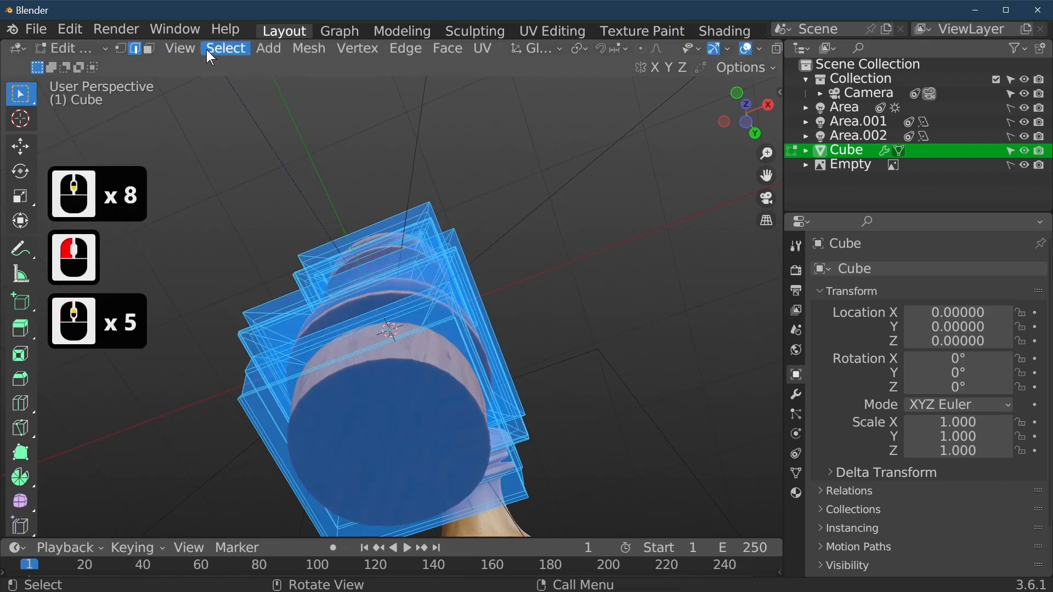
{"action": "left_click", "coordinate": [149, 48]}
Select the pepper mill's bottom face and extrude it inward twice, scaling it to about 0.746 and again to about 0.962.
{"action": "left_click", "coordinate": [446, 442]}
{"action": "scroll", "coordinate": [529, 410], "scroll_direction": "down", "scroll_amount": 3}
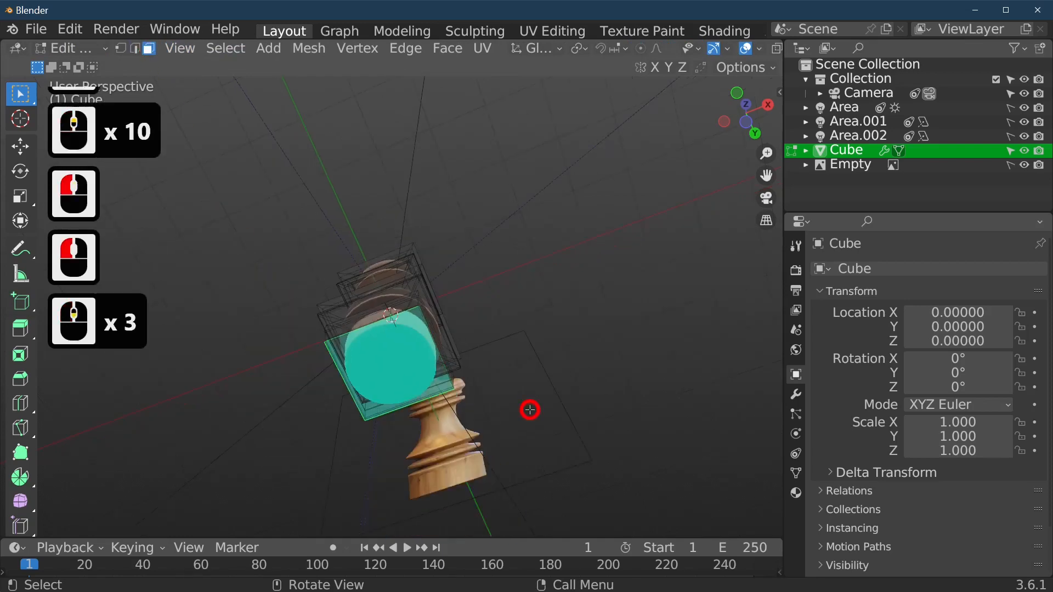
{"action": "key", "text": "e"}
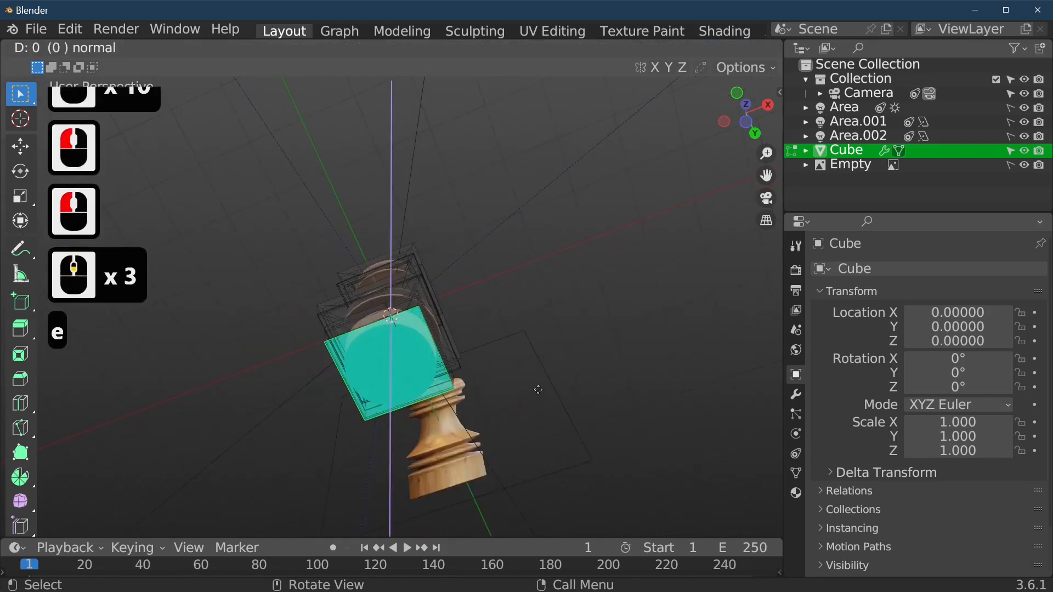
{"action": "key", "text": "s"}
{"action": "left_click", "coordinate": [500, 391]}
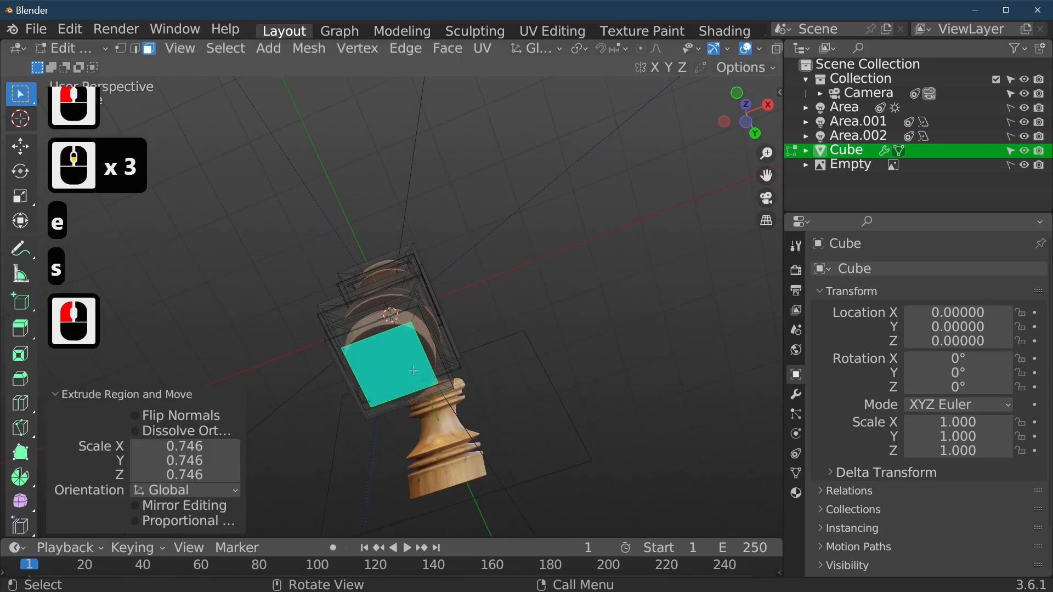
{"action": "key", "text": "e"}
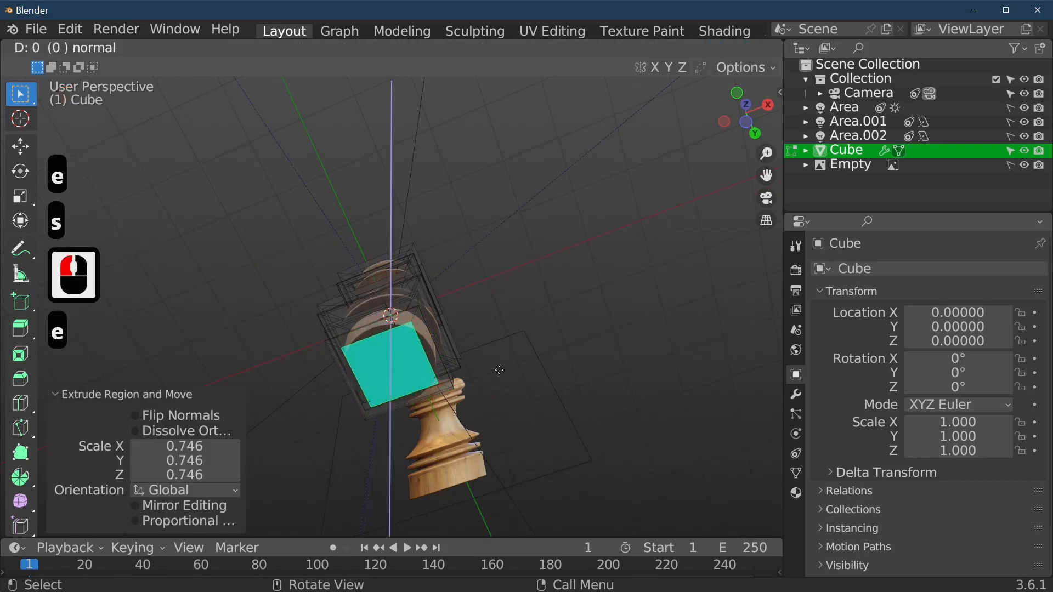
{"action": "key", "text": "s"}
{"action": "left_click", "coordinate": [492, 372]}
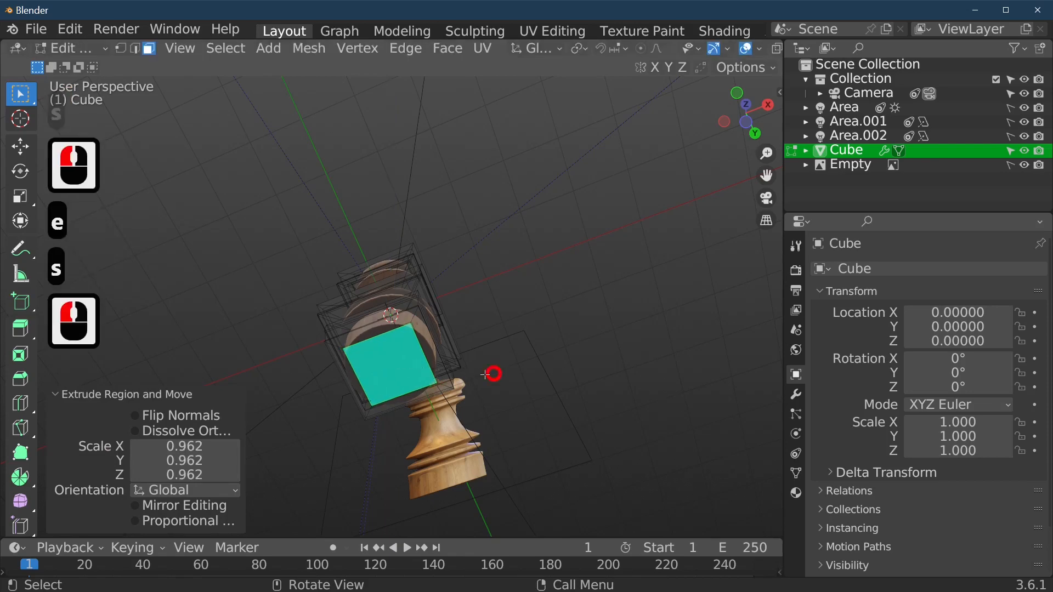
Hollow the base by extruding the inner bottom face along its normals by -0.268, extrude again with 0 offset, and return to Object Mode.
{"action": "right_click", "coordinate": [416, 367]}
{"action": "left_click", "coordinate": [419, 367]}
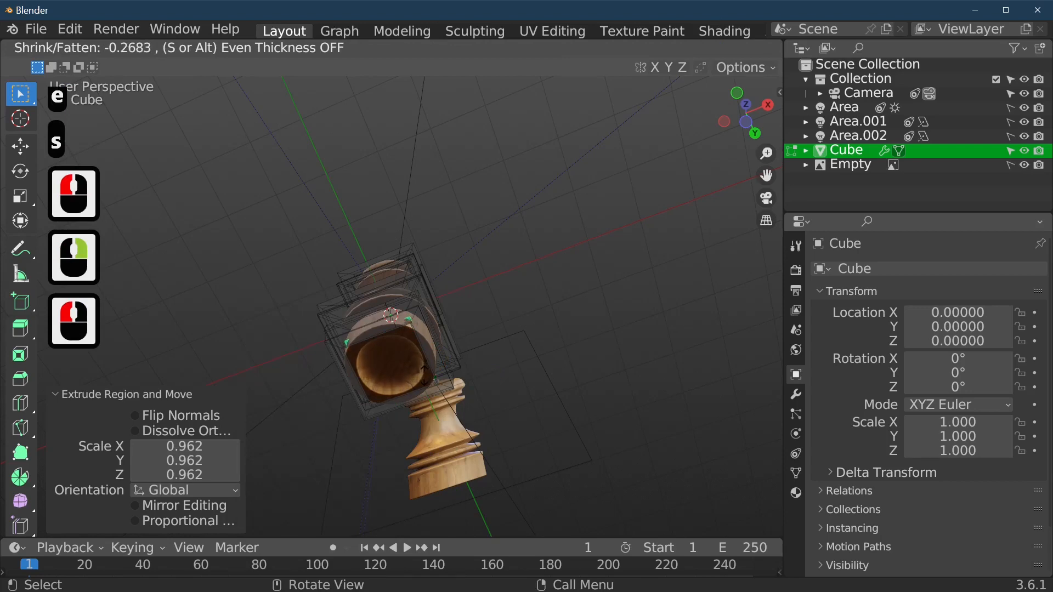
{"action": "left_click", "coordinate": [406, 374]}
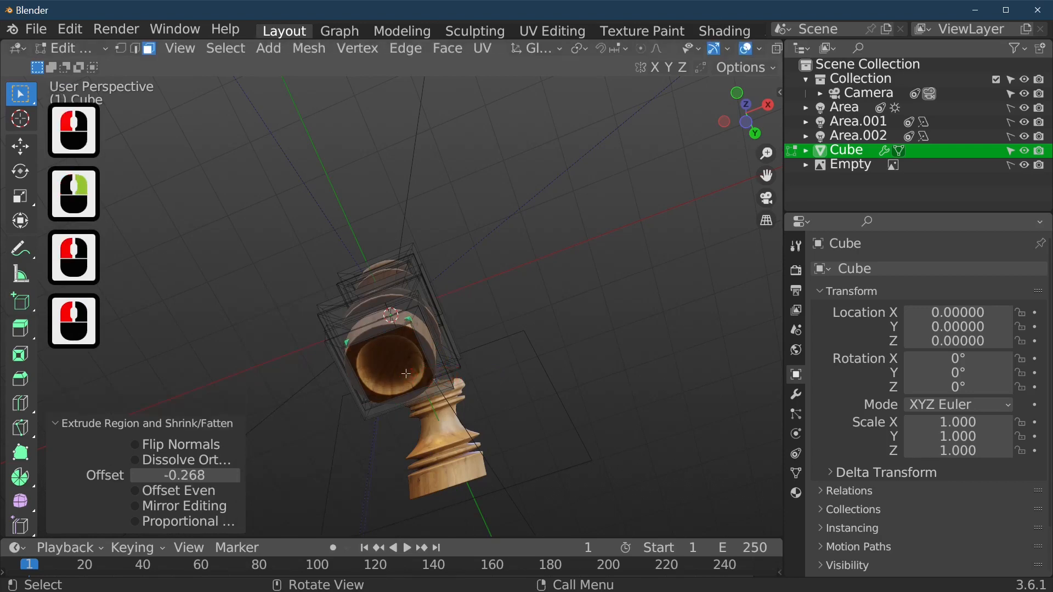
{"action": "right_click", "coordinate": [406, 374]}
{"action": "left_click", "coordinate": [413, 365]}
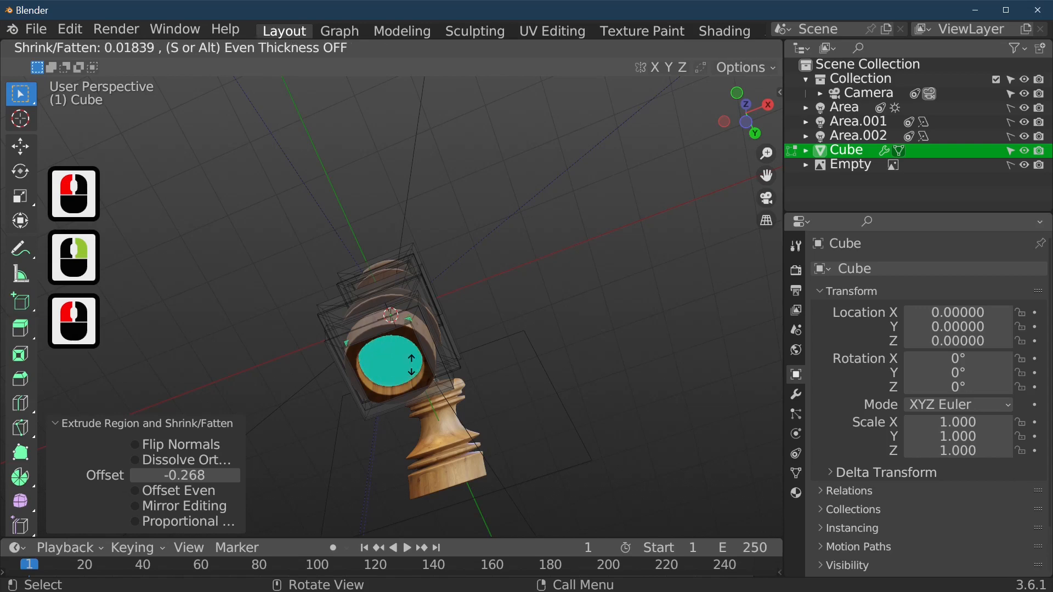
{"action": "left_click", "coordinate": [412, 364]}
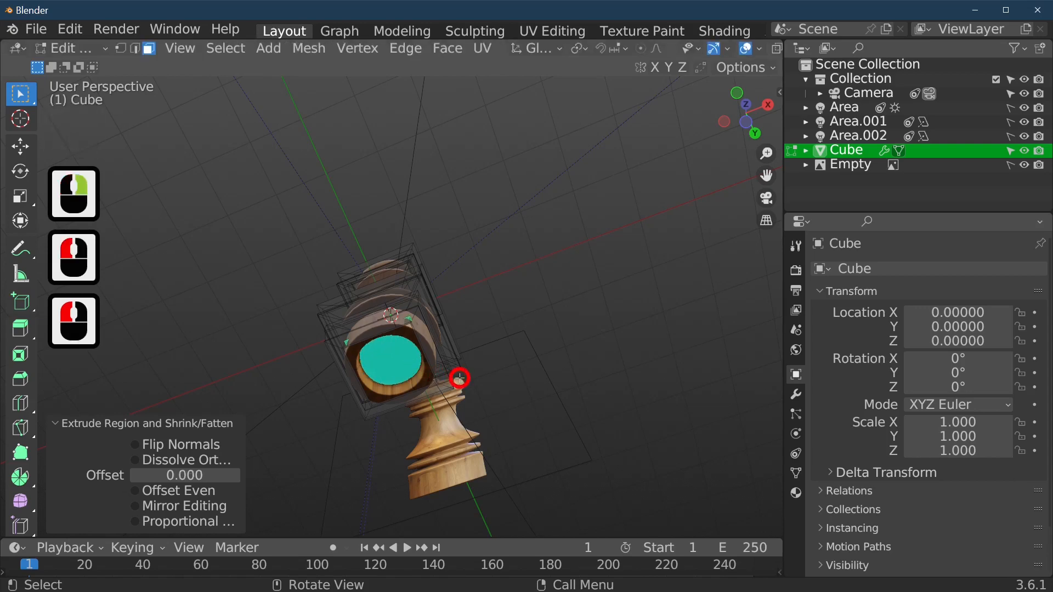
{"action": "key", "text": "Tab"}
Examine the pepper mill from below, above and the front, then close in on its rounded top.
{"action": "middle_click_drag", "start_coordinate": [459, 377], "coordinate": [503, 416]}
{"action": "scroll", "coordinate": [503, 416], "scroll_direction": "up", "scroll_amount": 7}
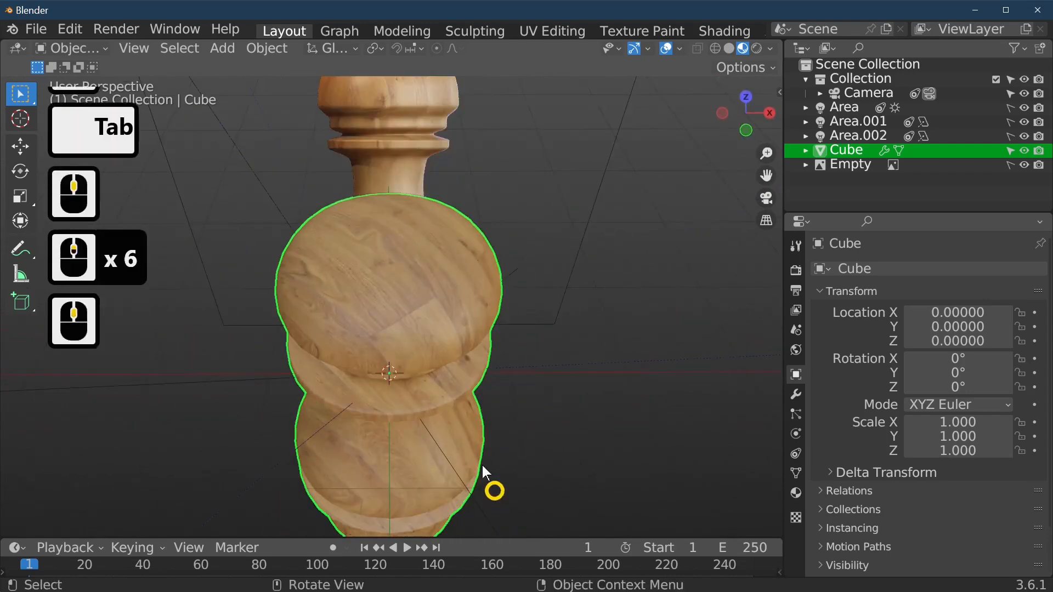
{"action": "middle_click_drag", "start_coordinate": [406, 256], "coordinate": [423, 270]}
{"action": "scroll", "coordinate": [411, 204], "scroll_direction": "down", "scroll_amount": 7}
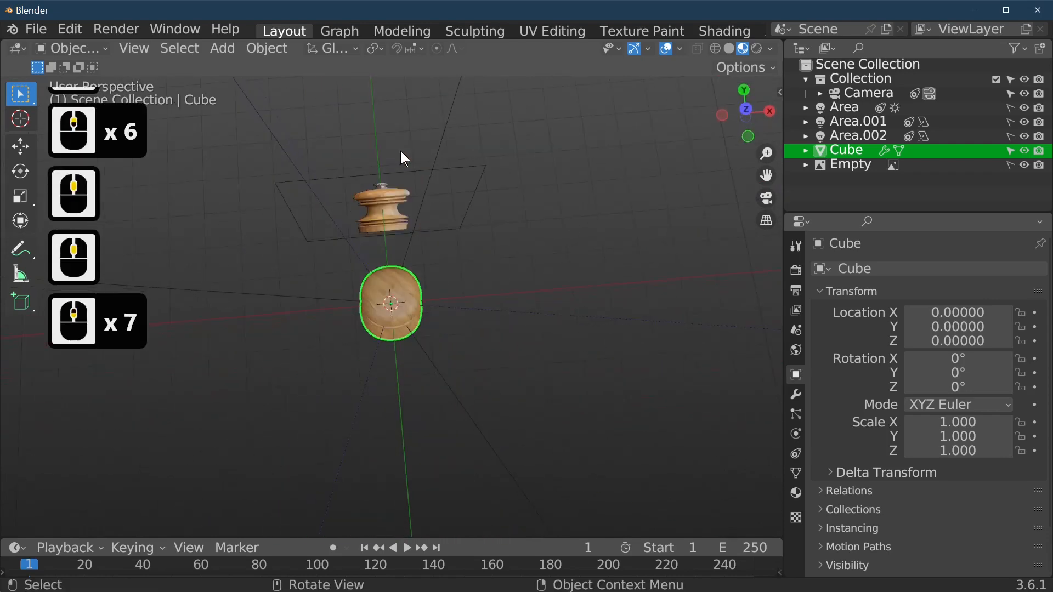
{"action": "scroll", "coordinate": [388, 183], "scroll_direction": "up", "scroll_amount": 2}
{"action": "middle_click_drag", "start_coordinate": [430, 301], "coordinate": [426, 209]}
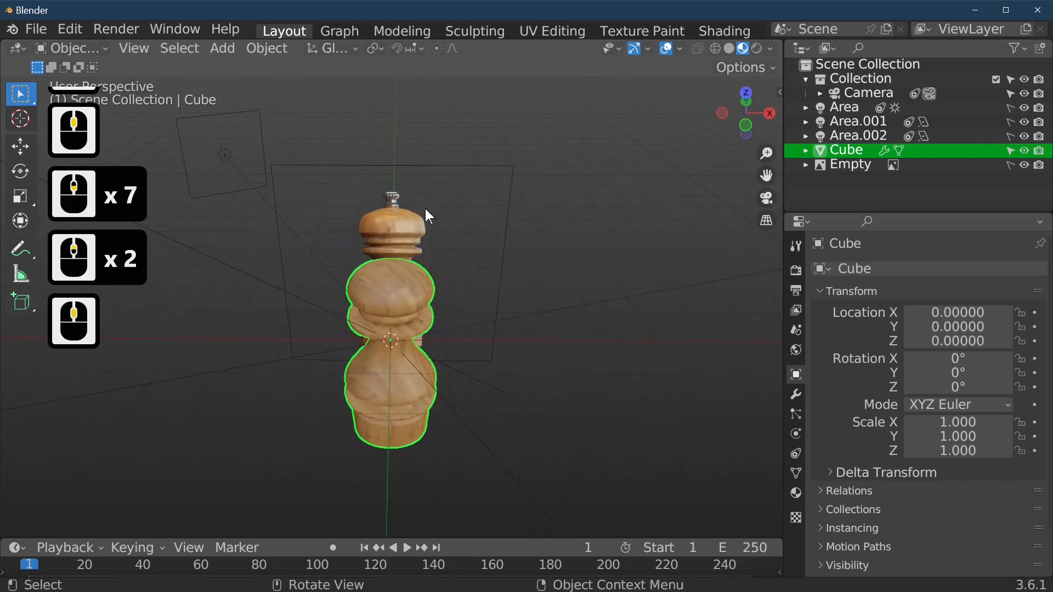
{"action": "scroll", "coordinate": [418, 331], "scroll_direction": "up", "scroll_amount": 5}
In Edit Mode, extrude the pepper mill's top face inward twice, scaling it to 0.731 and 0.748, and scale the inner face by a further 0.717.
{"action": "key", "text": "Tab"}
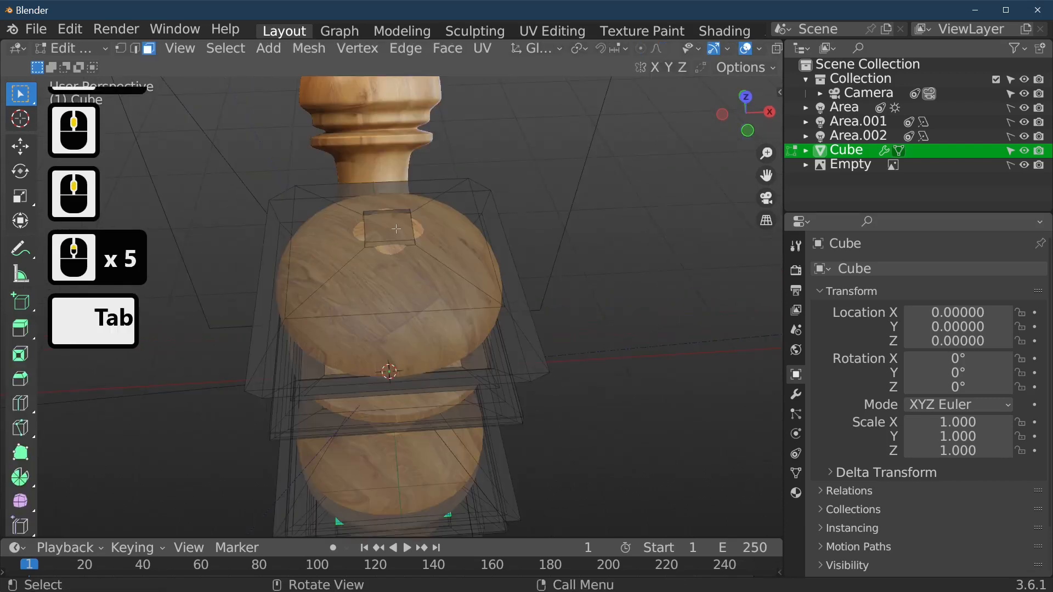
{"action": "left_click", "coordinate": [396, 229]}
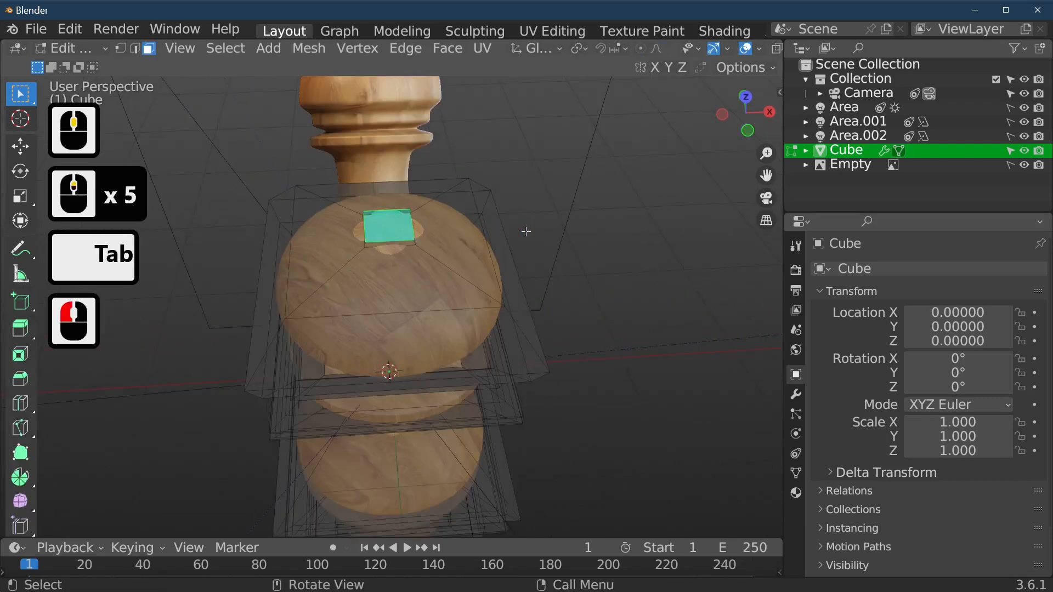
{"action": "key", "text": "e"}
{"action": "key", "text": "s"}
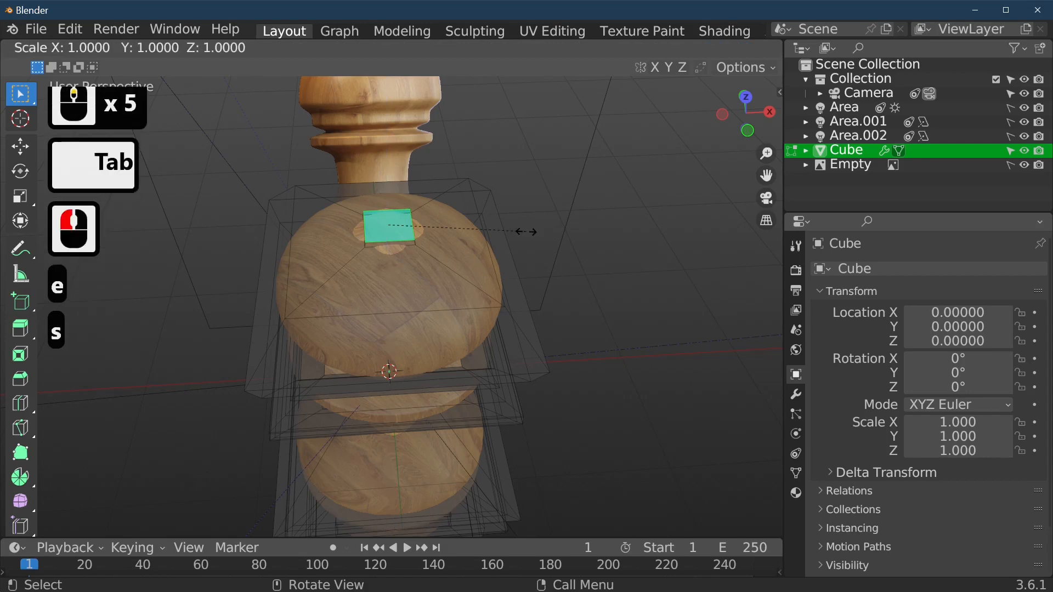
{"action": "left_click", "coordinate": [487, 238]}
{"action": "key", "text": "e"}
{"action": "key", "text": "s"}
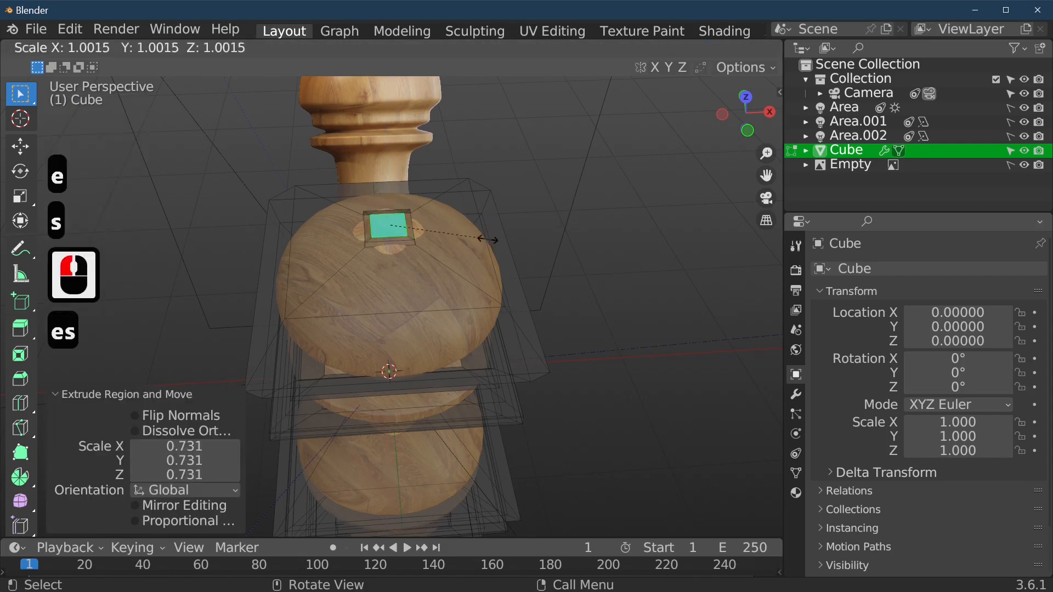
{"action": "left_click", "coordinate": [461, 243]}
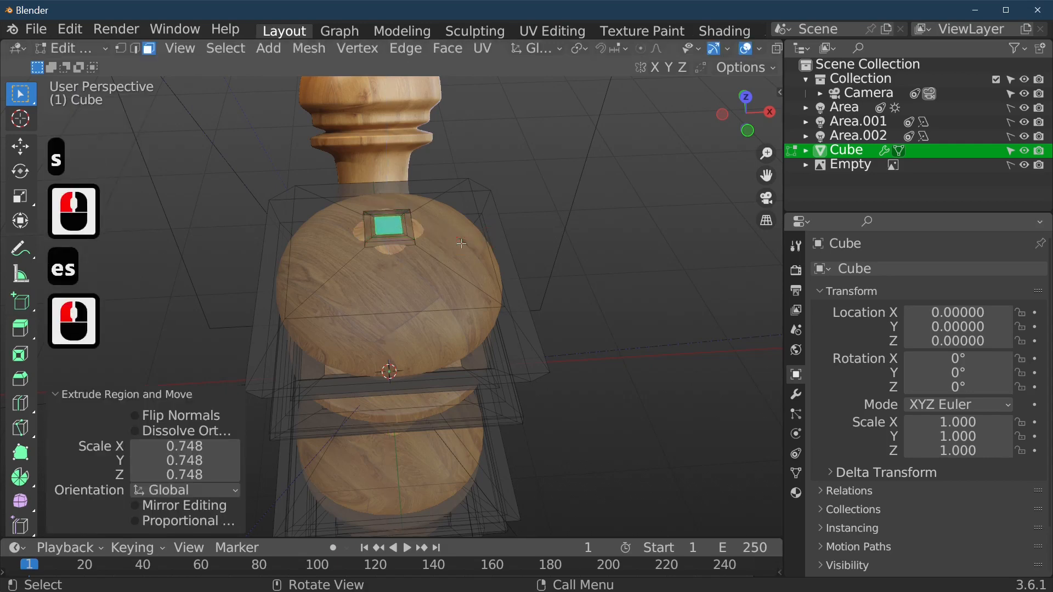
{"action": "key", "text": "s"}
{"action": "left_click", "coordinate": [438, 240]}
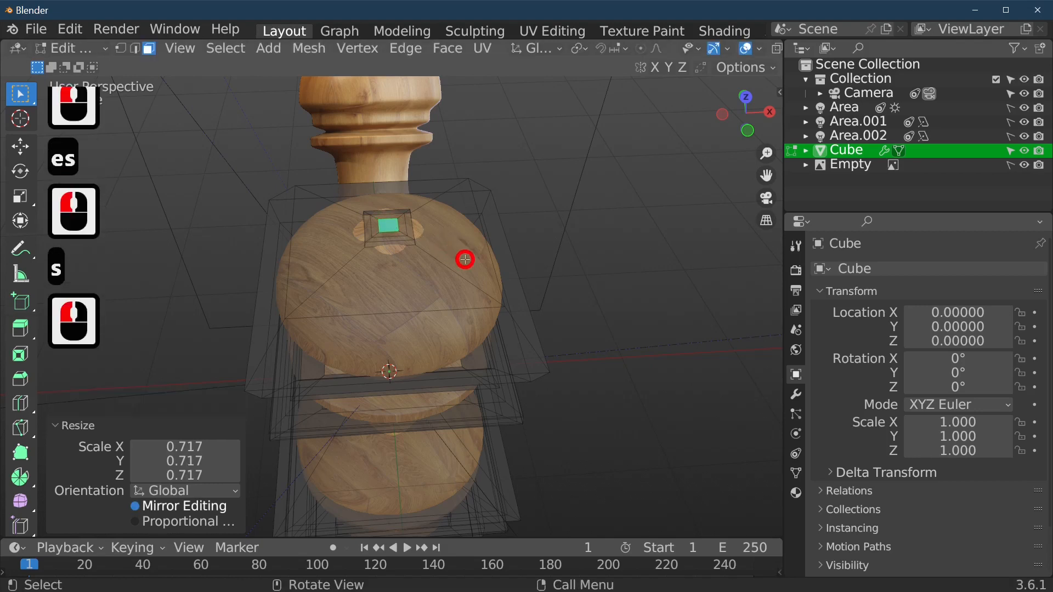
Sink a hole into the mill's top by extruding the small inner face along its normals by -0.055, -0.483 and -0.123.
{"action": "middle_click_drag", "start_coordinate": [465, 259], "coordinate": [459, 245]}
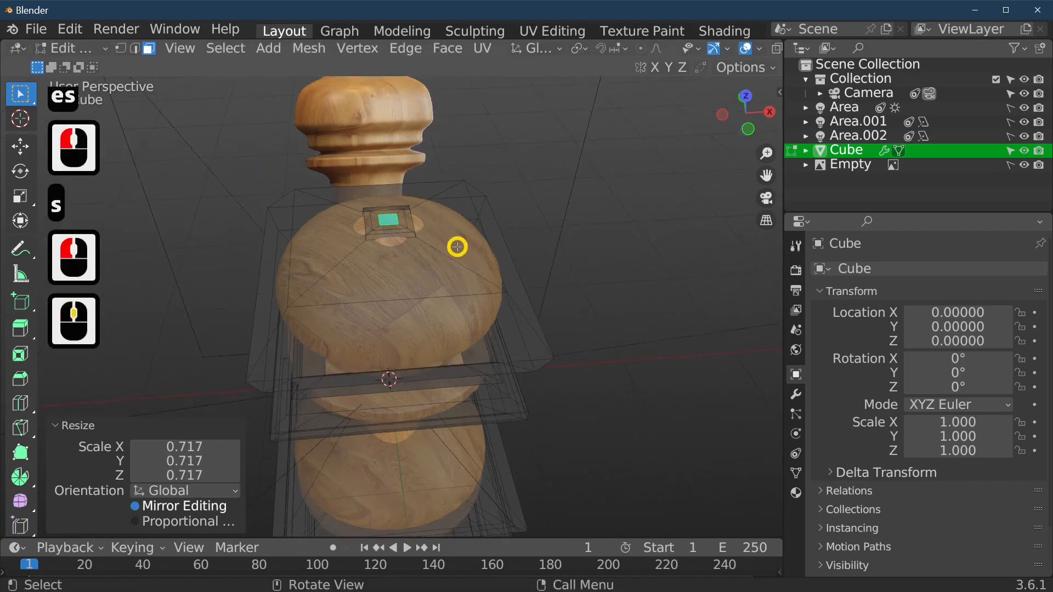
{"action": "right_click", "coordinate": [393, 222]}
{"action": "left_click", "coordinate": [392, 220]}
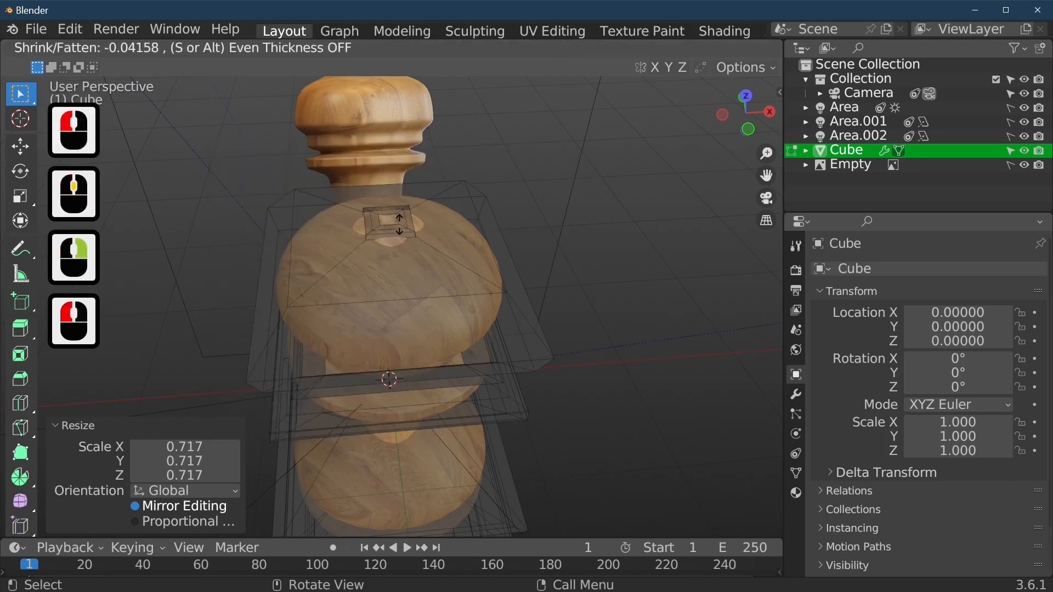
{"action": "left_click", "coordinate": [400, 225]}
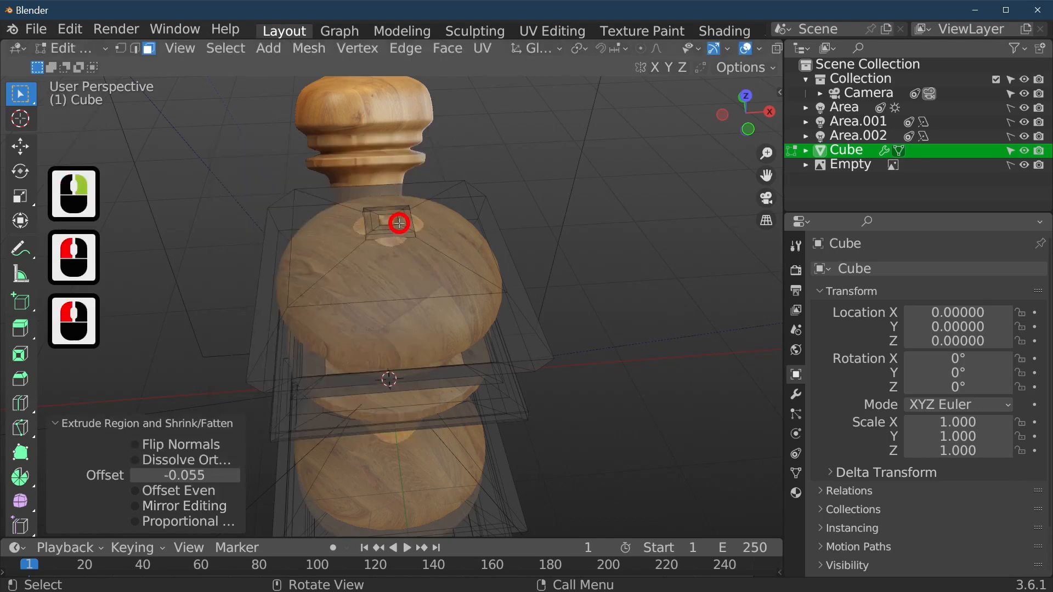
{"action": "right_click", "coordinate": [399, 223]}
{"action": "left_click", "coordinate": [399, 222]}
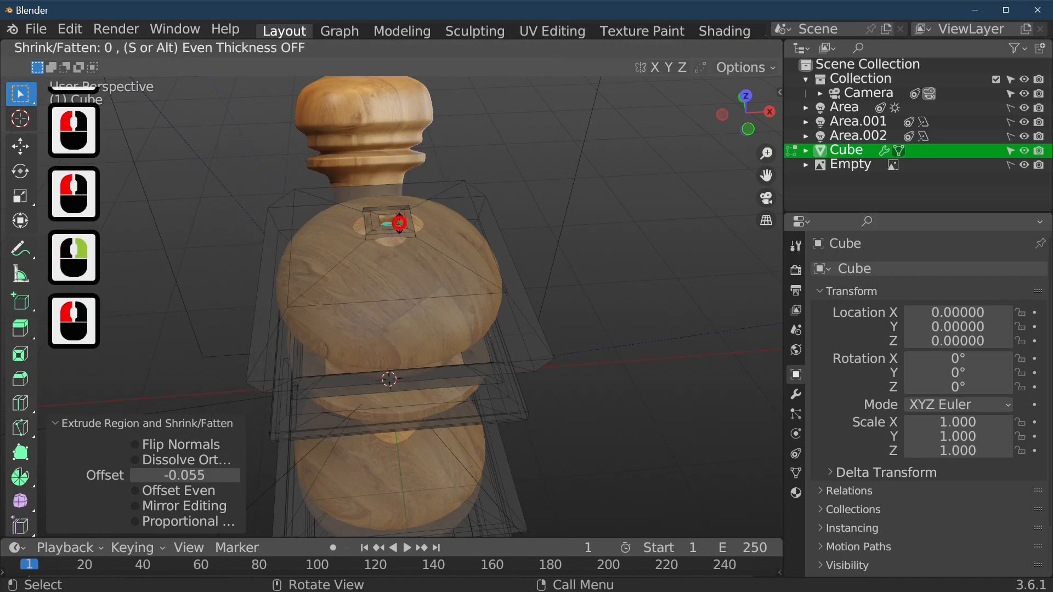
{"action": "left_click", "coordinate": [399, 261]}
{"action": "right_click", "coordinate": [400, 261]}
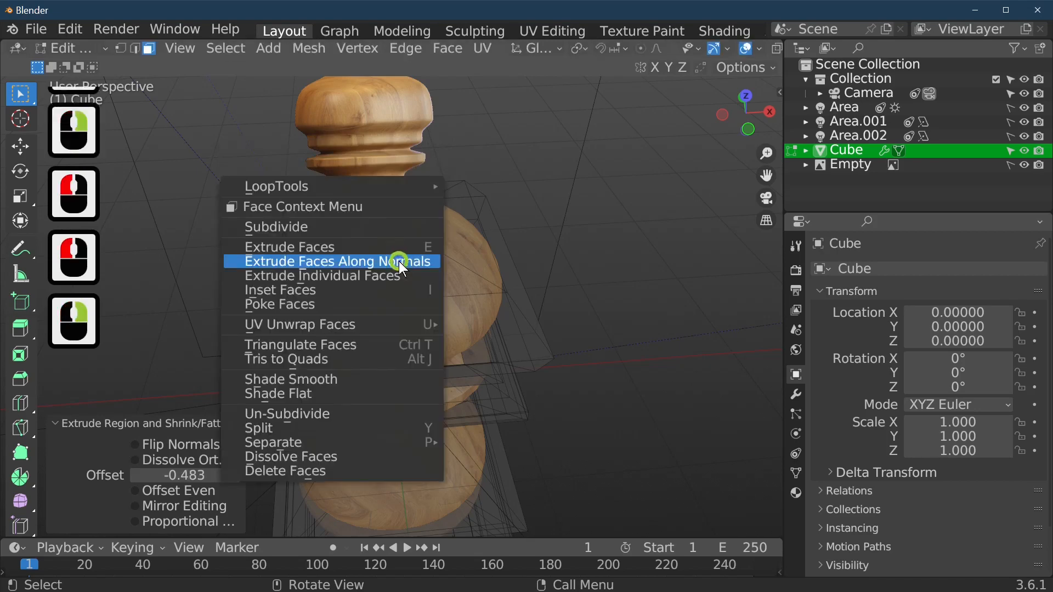
{"action": "left_click", "coordinate": [400, 263]}
{"action": "left_click", "coordinate": [399, 269]}
Return to Object Mode and examine the hole in the pepper mill's top.
{"action": "middle_click_drag", "start_coordinate": [397, 266], "coordinate": [478, 259]}
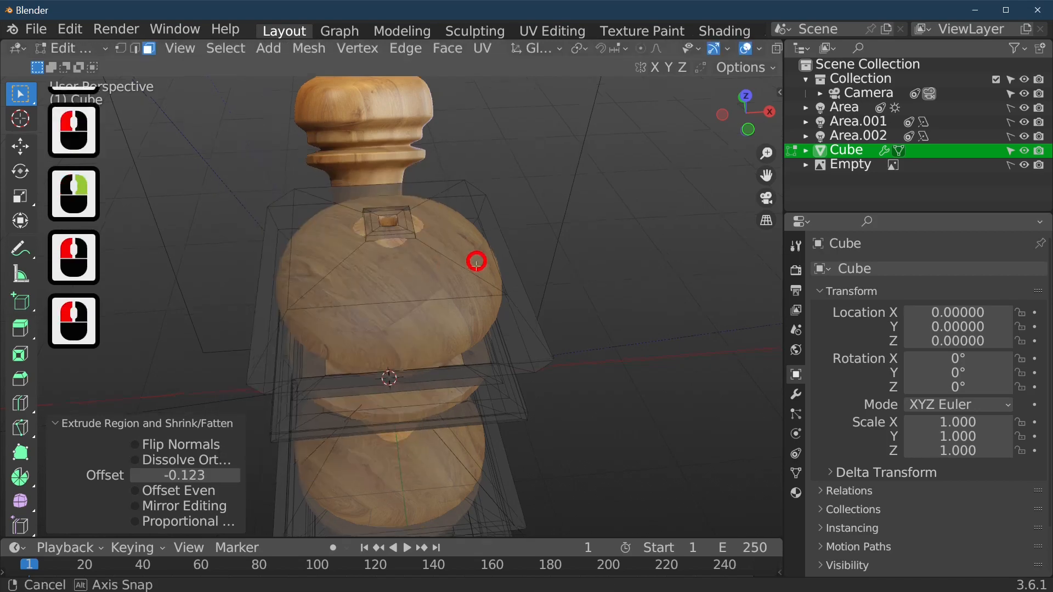
{"action": "scroll", "coordinate": [463, 310], "scroll_direction": "up", "scroll_amount": 5}
{"action": "scroll", "coordinate": [464, 314], "scroll_direction": "up", "scroll_amount": 1}
{"action": "middle_click_drag", "start_coordinate": [464, 314], "coordinate": [470, 241]}
{"action": "key", "text": "Tab"}
{"action": "scroll", "coordinate": [504, 291], "scroll_direction": "down", "scroll_amount": 5}
{"action": "scroll", "coordinate": [531, 236], "scroll_direction": "down", "scroll_amount": 4}
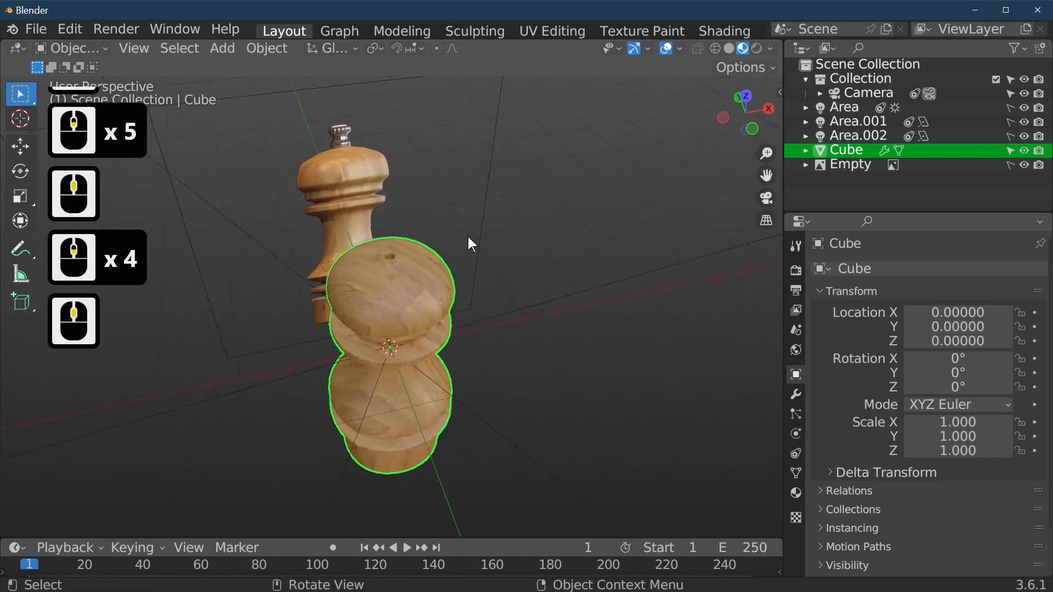
{"action": "scroll", "coordinate": [416, 211], "scroll_direction": "up", "scroll_amount": 2}
{"action": "middle_click_drag", "start_coordinate": [416, 212], "coordinate": [400, 224]}
{"action": "scroll", "coordinate": [403, 233], "scroll_direction": "down", "scroll_amount": 3}
Hide the pepper mill and add a mesh cylinder in the front orthographic view.
{"action": "left_click", "coordinate": [407, 317]}
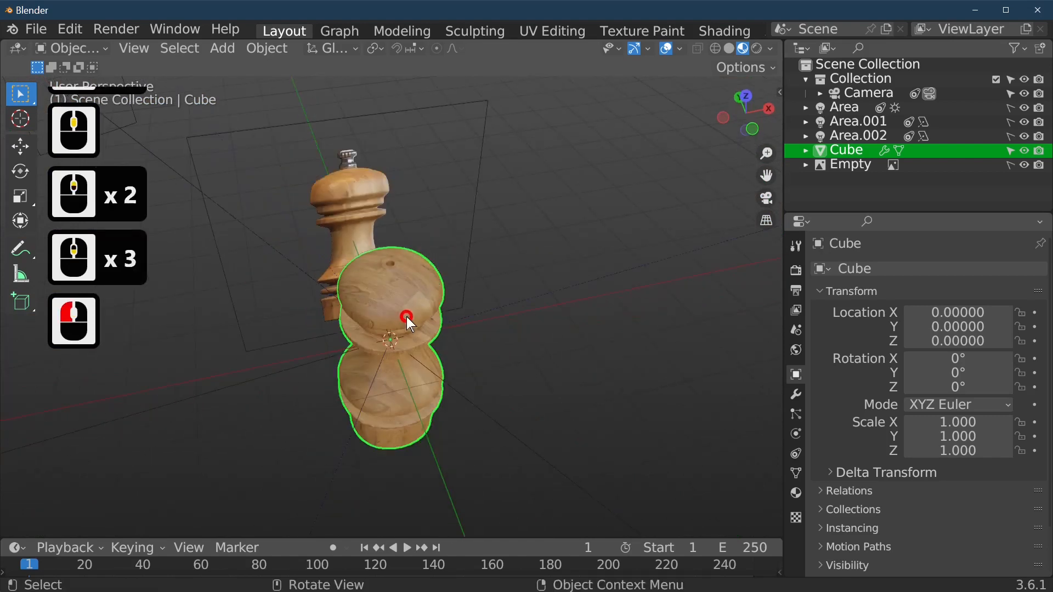
{"action": "key", "text": "h"}
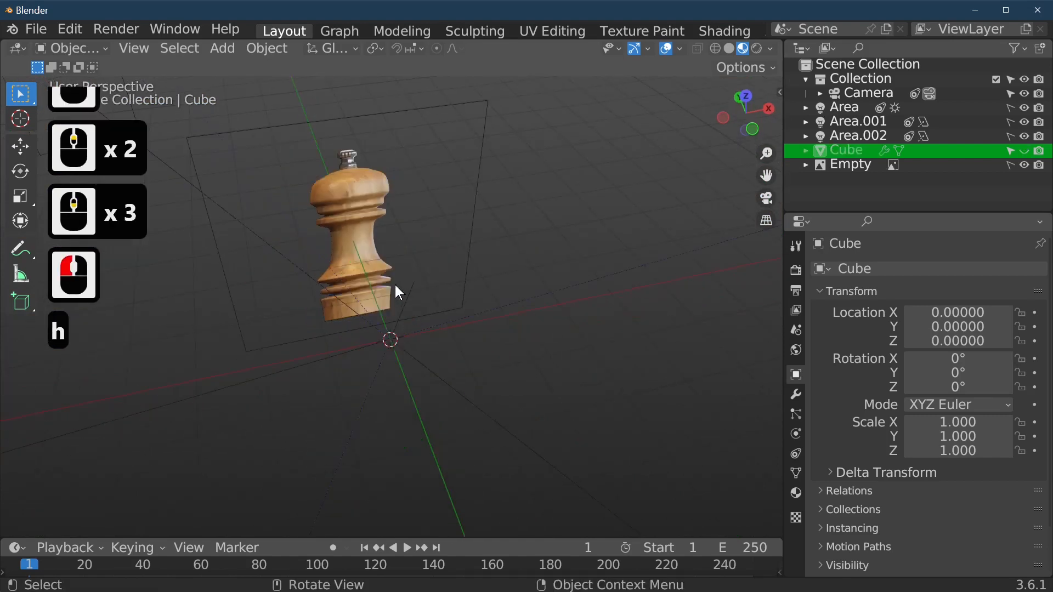
{"action": "key", "text": "1"}
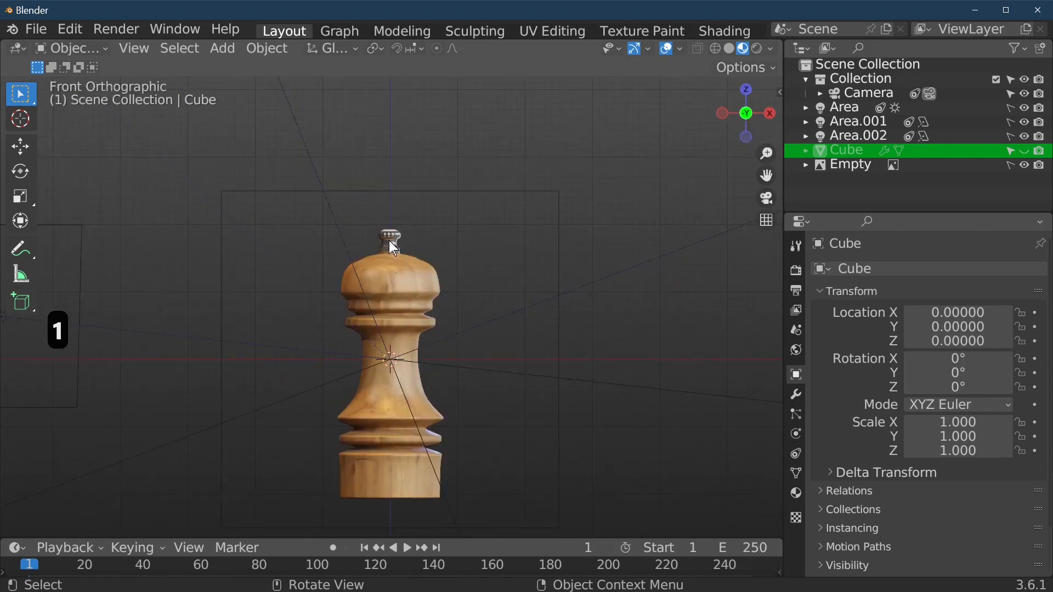
{"action": "left_click", "coordinate": [221, 50]}
{"action": "mouse_move", "coordinate": [247, 63]}
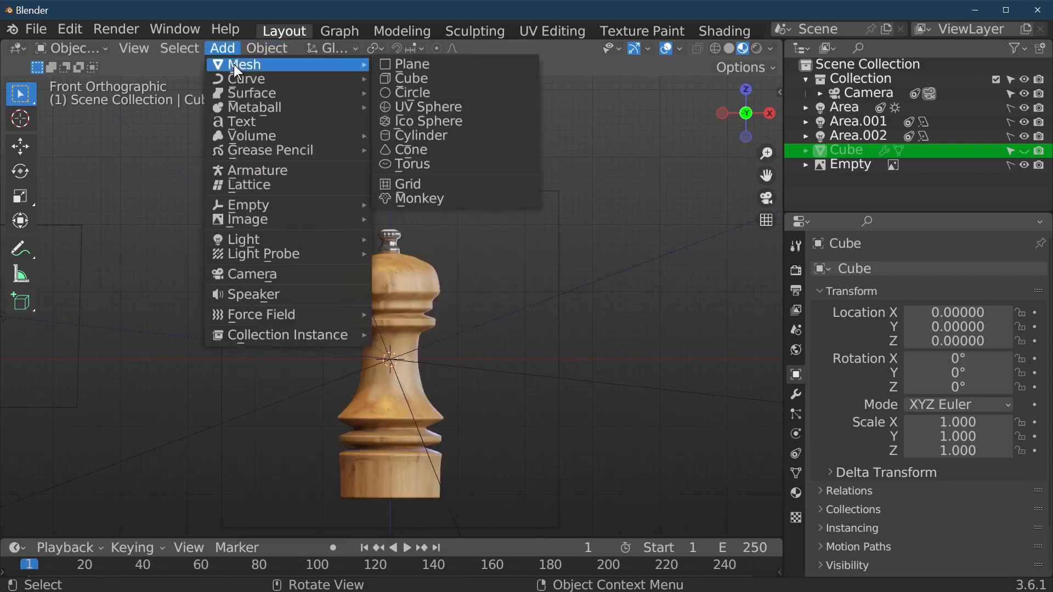
{"action": "left_click", "coordinate": [444, 135]}
{"action": "scroll", "coordinate": [505, 330], "scroll_direction": "up", "scroll_amount": 2}
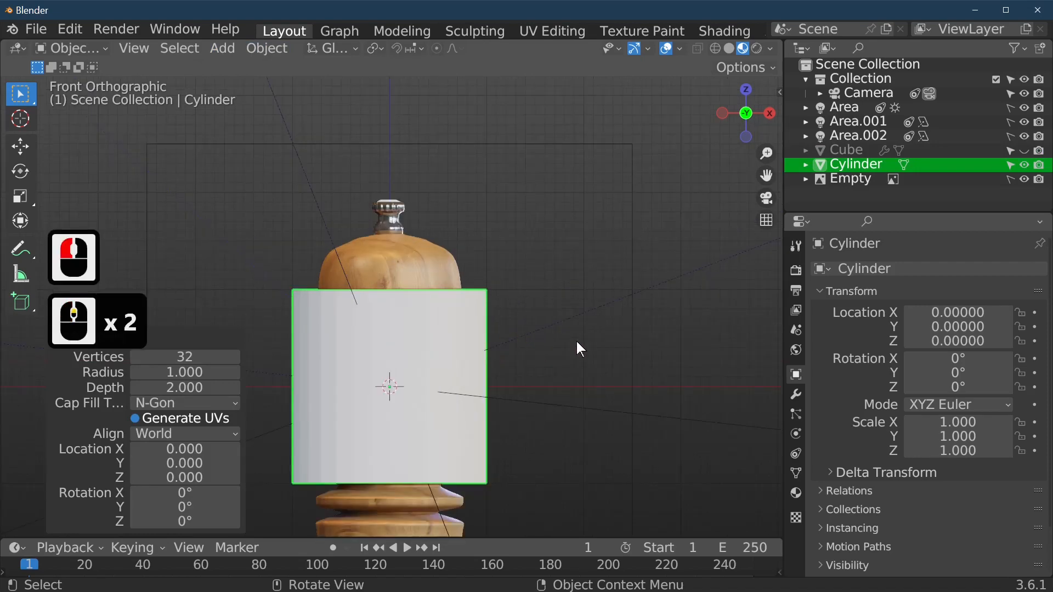
Raise the cylinder about 1.621 along Z and scale it to 0.151 over the reference image's metal knob.
{"action": "key", "text": "g"}
{"action": "key", "text": "z"}
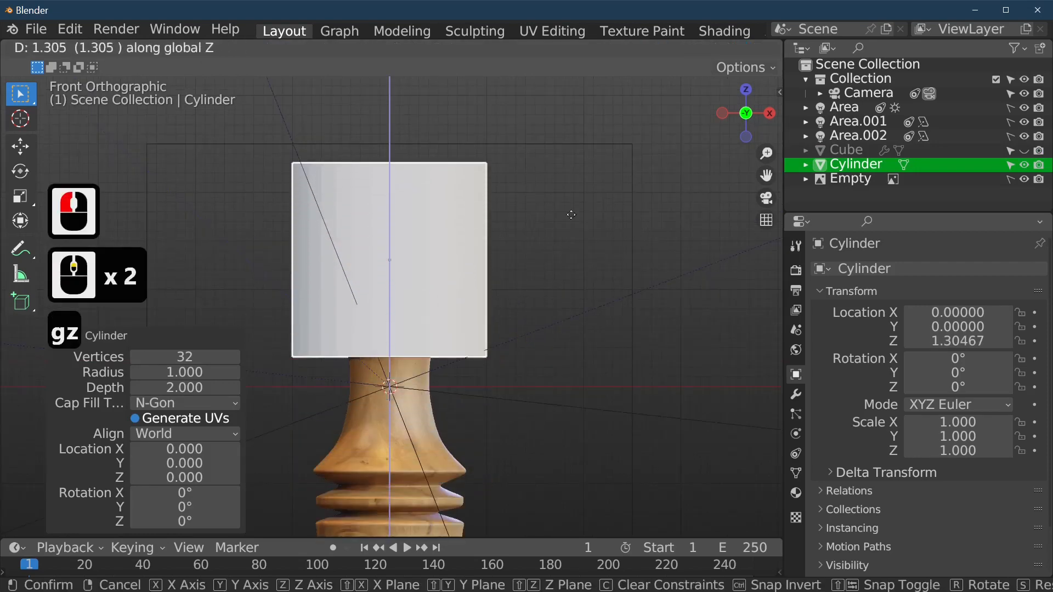
{"action": "left_click", "coordinate": [572, 185]}
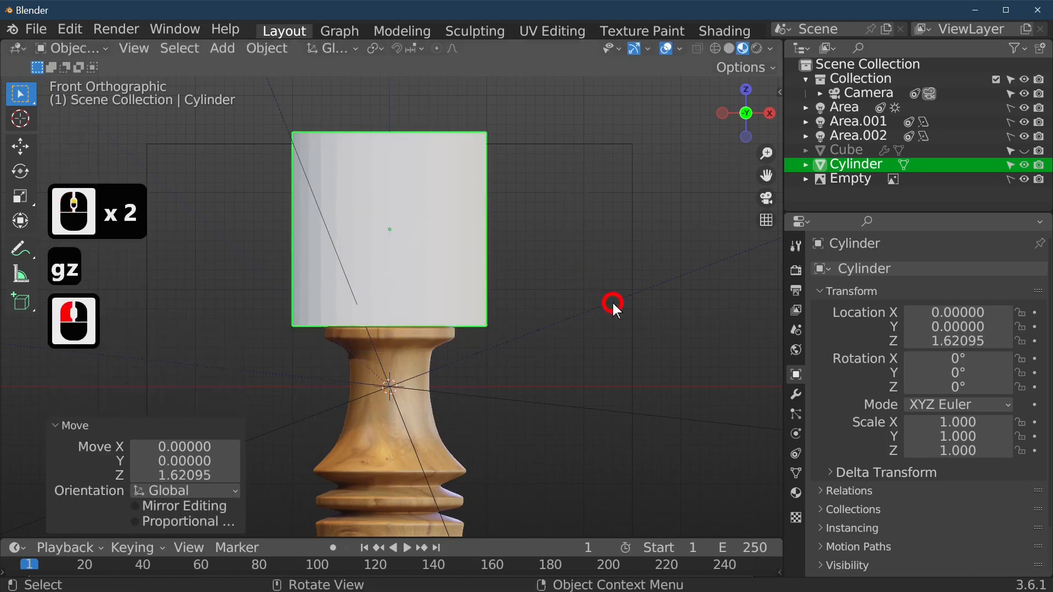
{"action": "key", "text": "s"}
{"action": "left_click", "coordinate": [426, 226]}
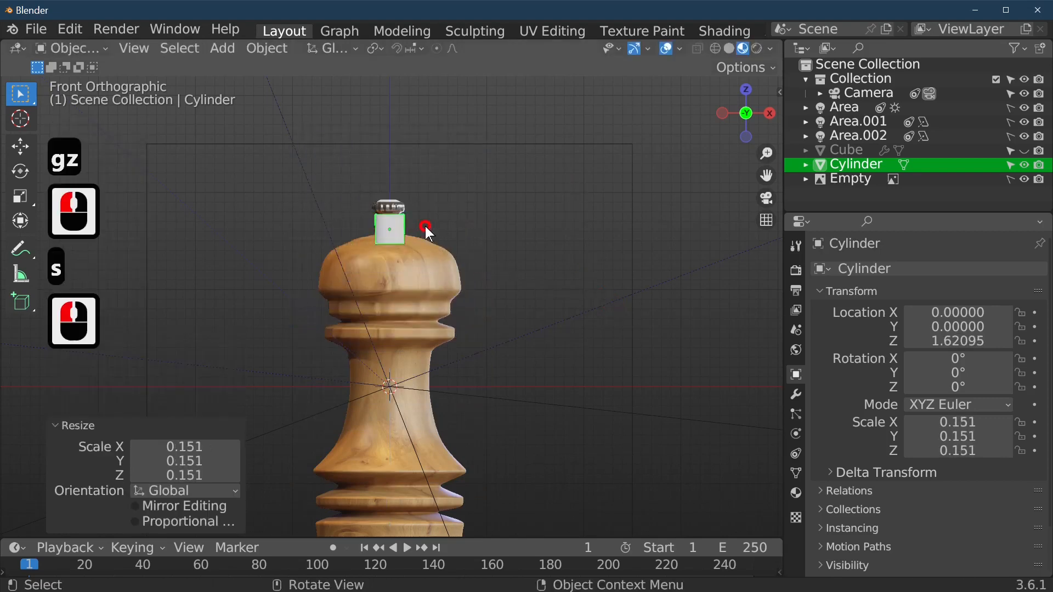
Flatten the cylinder to 0.317 along Z and raise it about 0.234 along Z onto the knob's wide head.
{"action": "scroll", "coordinate": [426, 226], "scroll_direction": "up", "scroll_amount": 6}
{"action": "key", "text": "KP_Decimal"}
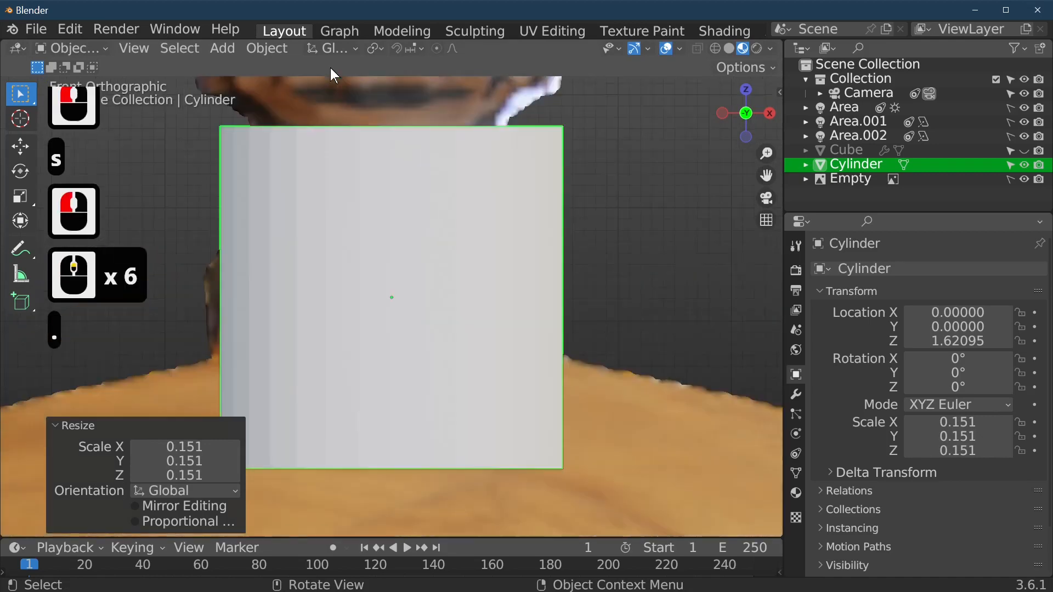
{"action": "scroll", "coordinate": [383, 121], "scroll_direction": "down", "scroll_amount": 6}
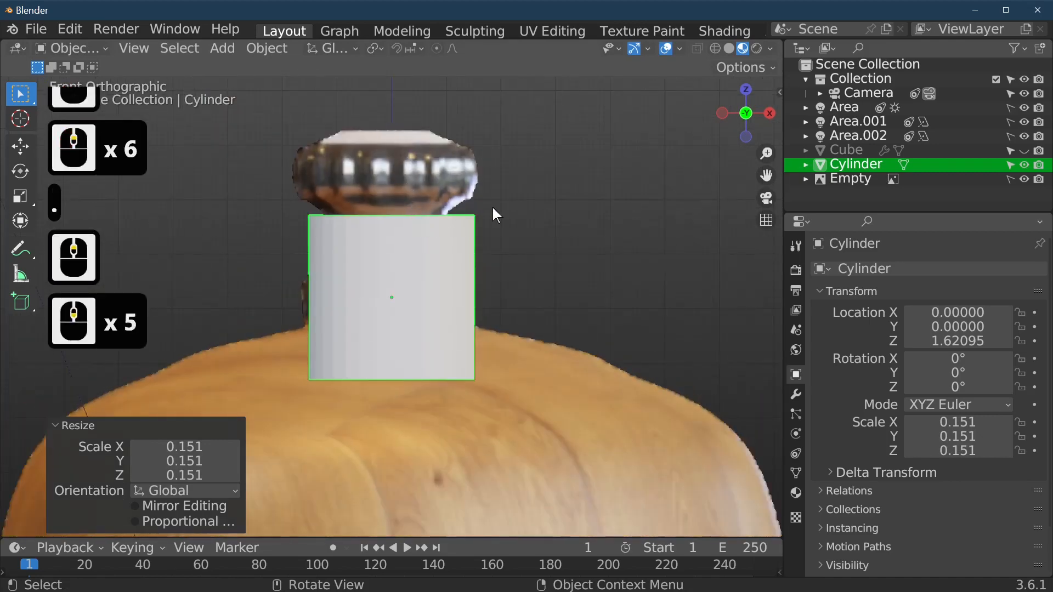
{"action": "key", "text": "s"}
{"action": "key", "text": "z"}
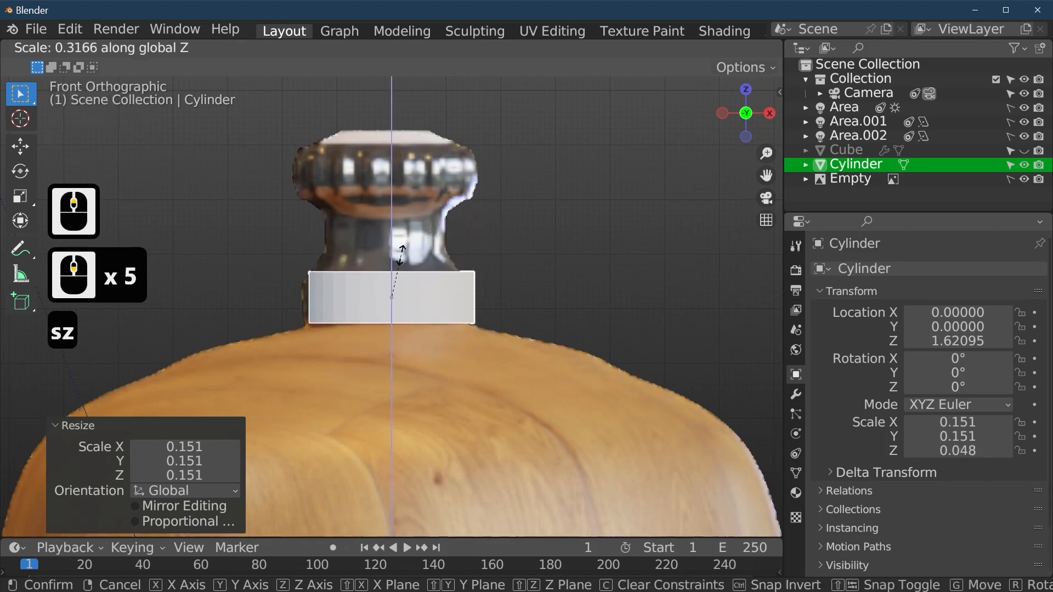
{"action": "left_click", "coordinate": [402, 254]}
{"action": "key", "text": "g"}
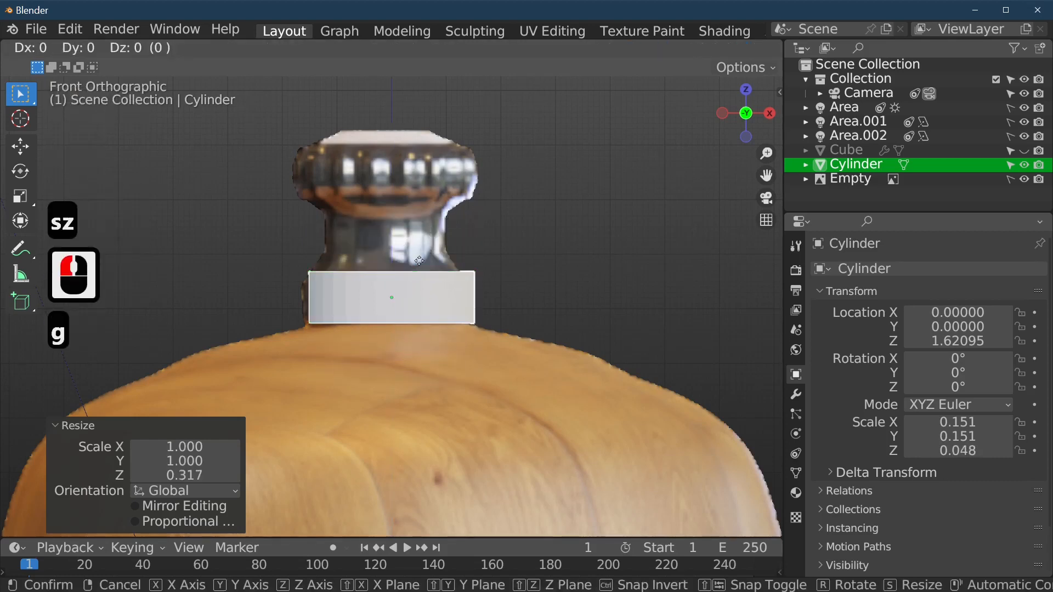
{"action": "key", "text": "z"}
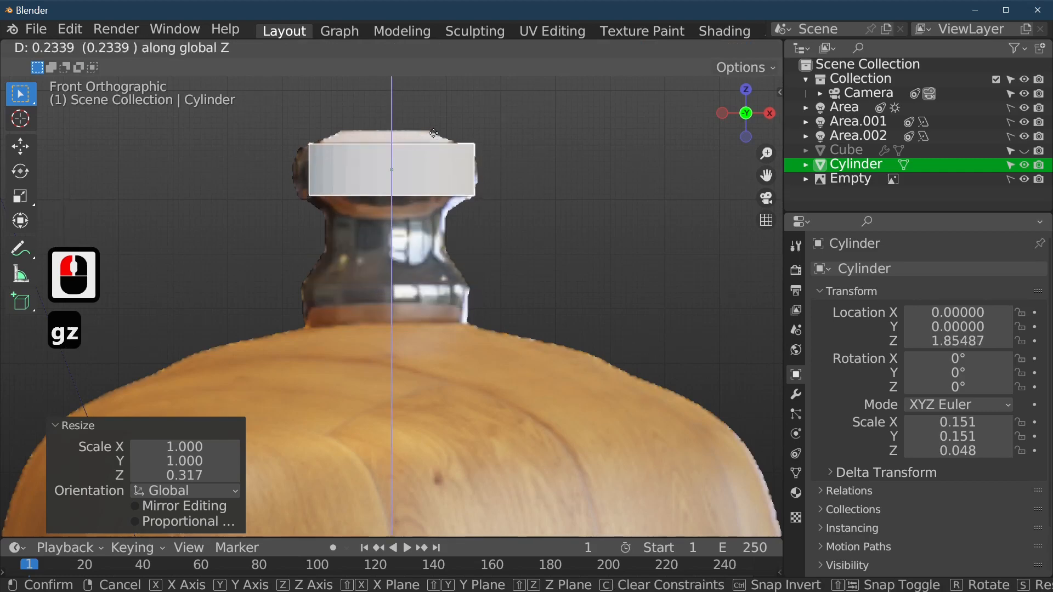
{"action": "left_click", "coordinate": [433, 133]}
{"action": "left_click", "coordinate": [505, 164]}
Move the cylinder by -0.00703 in X and Z and scale it by 1.092 to match the knob head's width.
{"action": "key", "text": "g"}
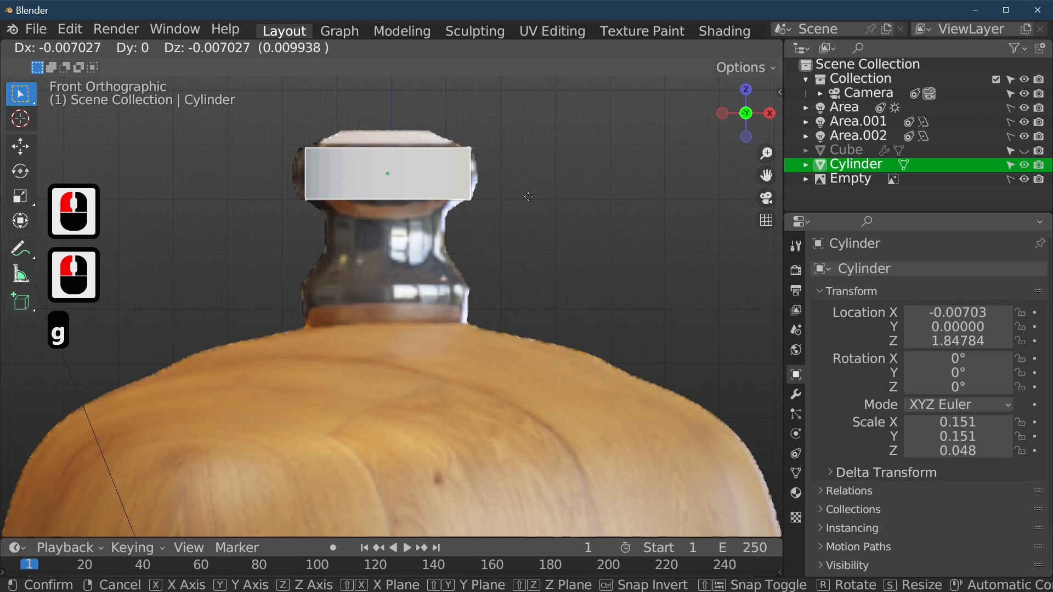
{"action": "left_click", "coordinate": [528, 197]}
{"action": "key", "text": "s"}
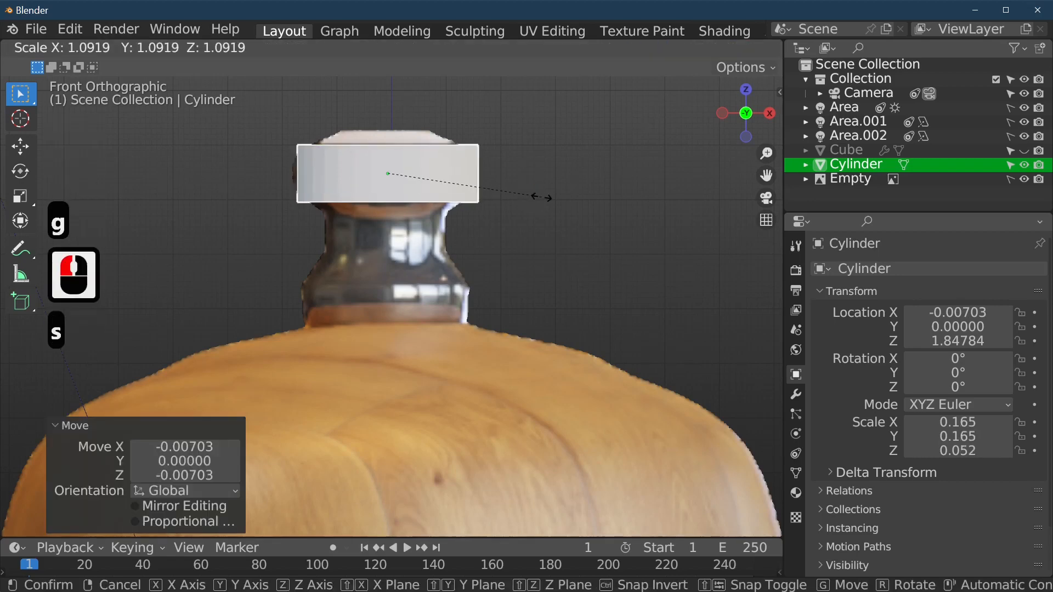
{"action": "left_click", "coordinate": [524, 196]}
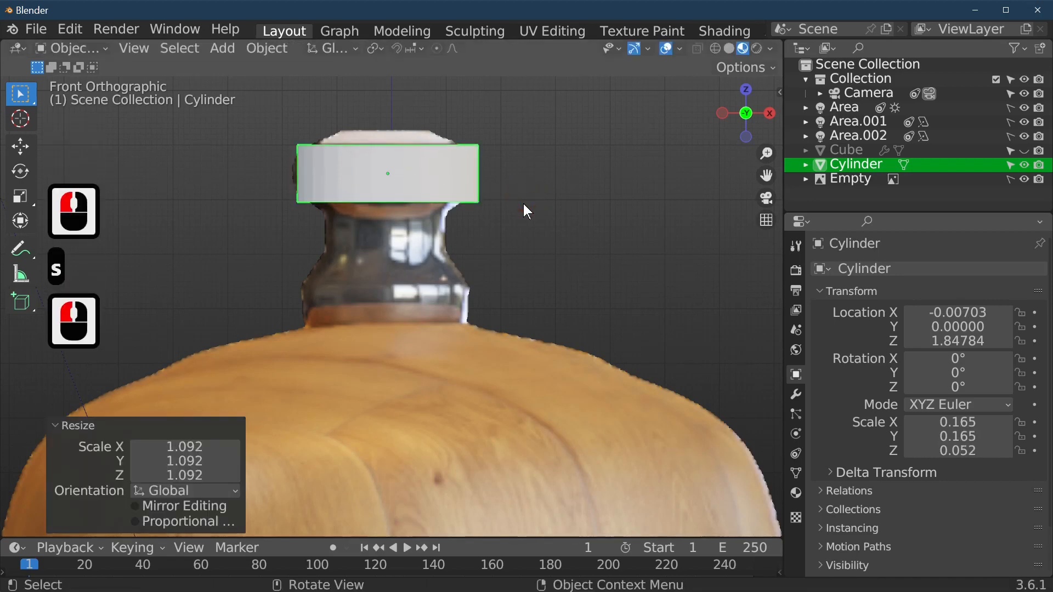
Extrude the cylinder's bottom face downward along its normal with an offset of 2.670.
{"action": "middle_click_drag", "start_coordinate": [524, 208], "coordinate": [430, 196]}
{"action": "key", "text": "Tab"}
{"action": "left_click", "coordinate": [452, 194]}
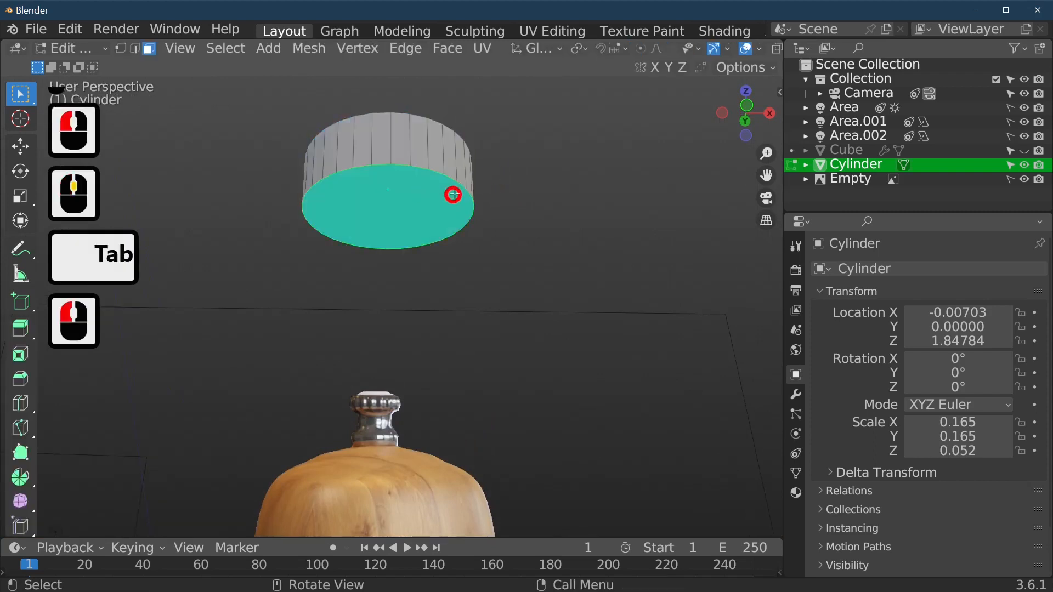
{"action": "right_click", "coordinate": [436, 225]}
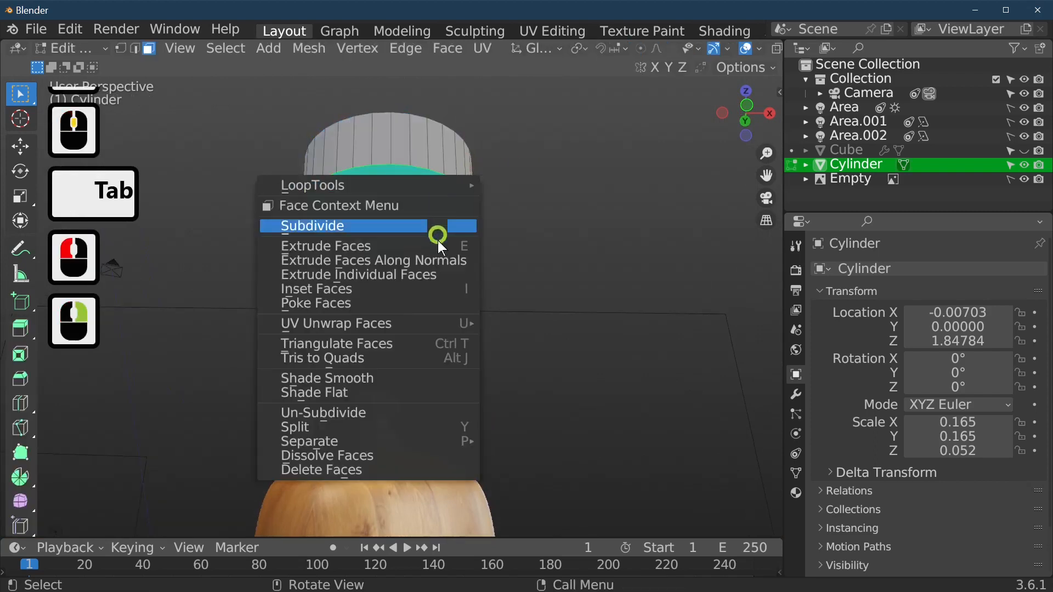
{"action": "left_click", "coordinate": [419, 263]}
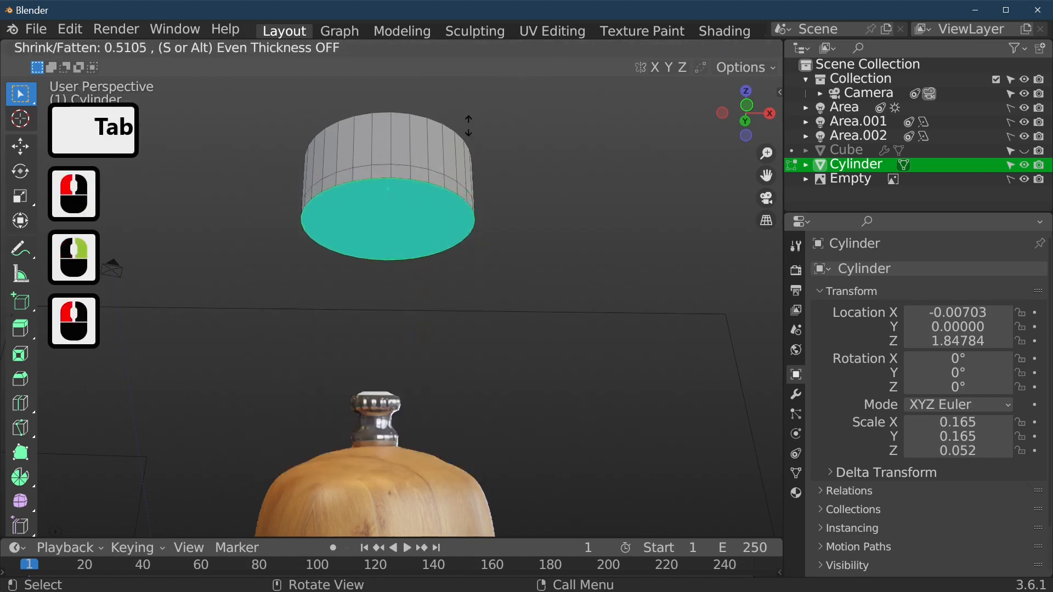
{"action": "left_click", "coordinate": [439, 307]}
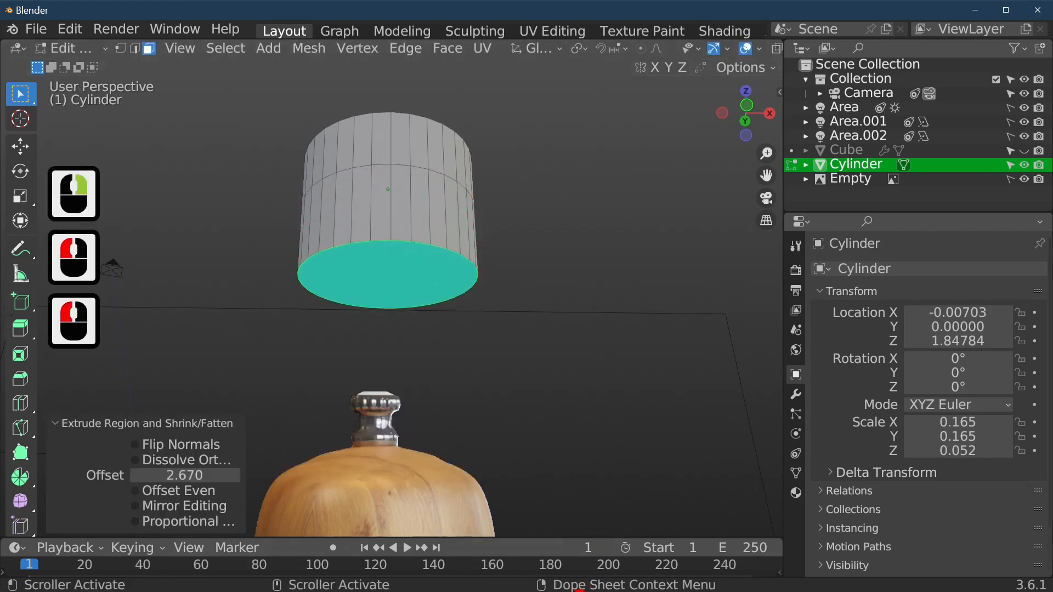
Lower the extruded bottom face by 0.07931 along Z to the base of the reference image's metal knob.
{"action": "key", "text": "KP_1"}
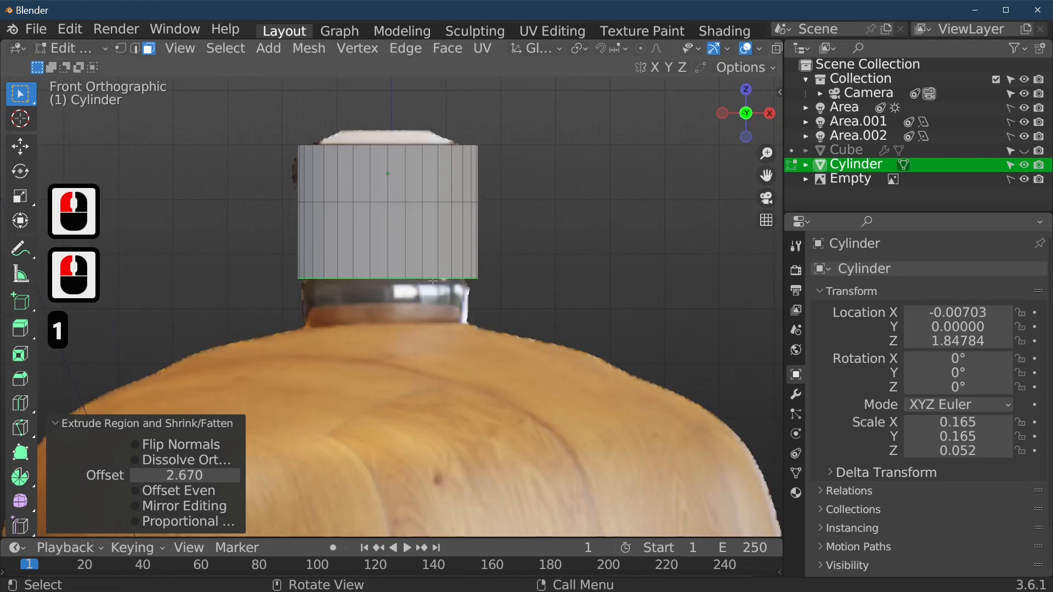
{"action": "key", "text": "g"}
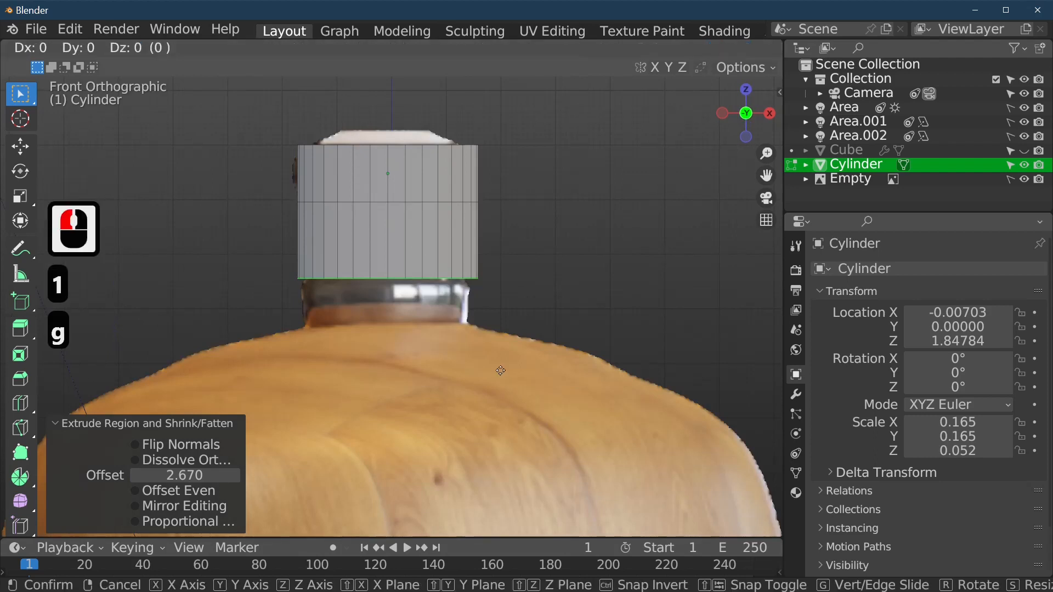
{"action": "key", "text": "z"}
{"action": "left_click", "coordinate": [504, 414]}
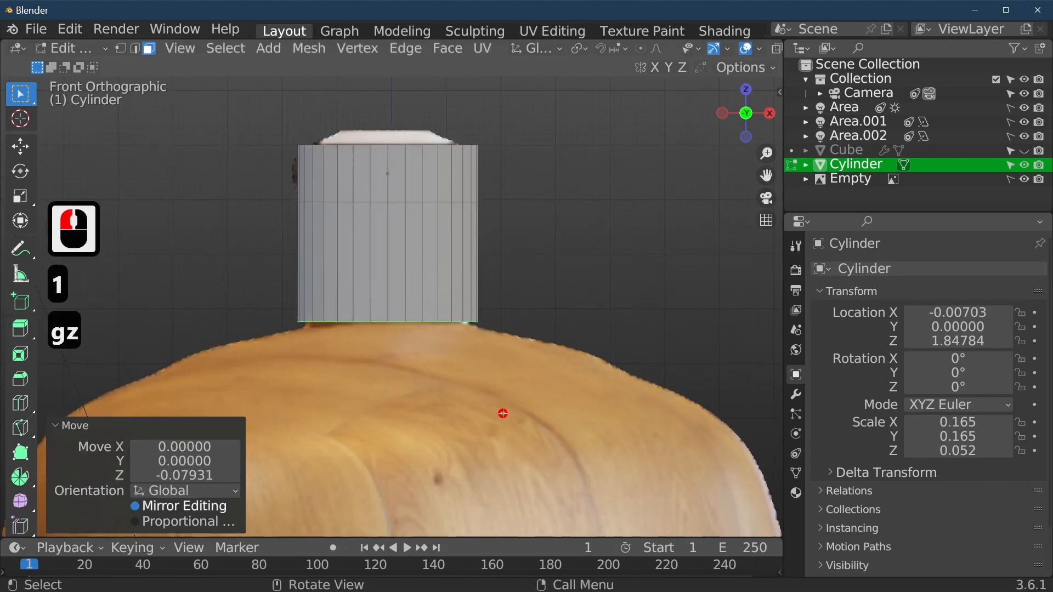
Extrude the cylinder's top face in place and scale it to 0.572 to form an inner ring.
{"action": "middle_click_drag", "start_coordinate": [452, 203], "coordinate": [433, 282]}
{"action": "left_click", "coordinate": [509, 213]}
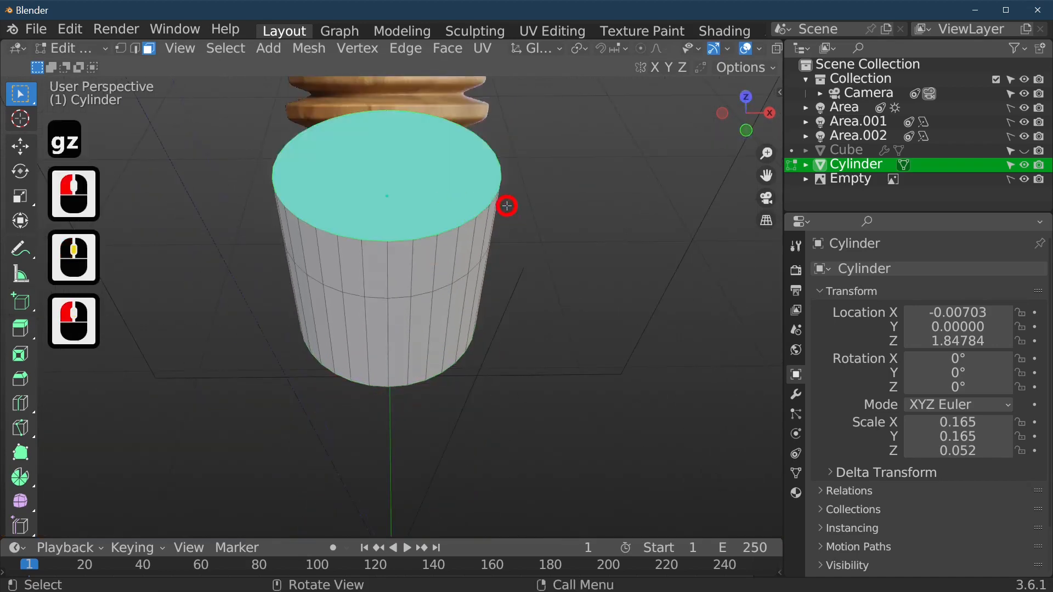
{"action": "key", "text": "e"}
{"action": "key", "text": "s"}
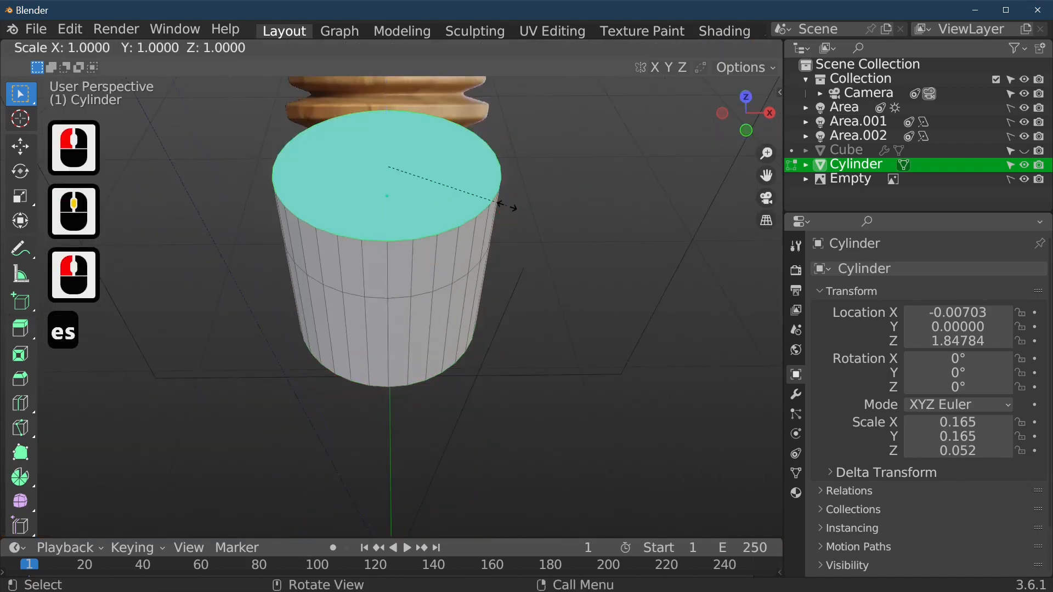
{"action": "left_click", "coordinate": [455, 189]}
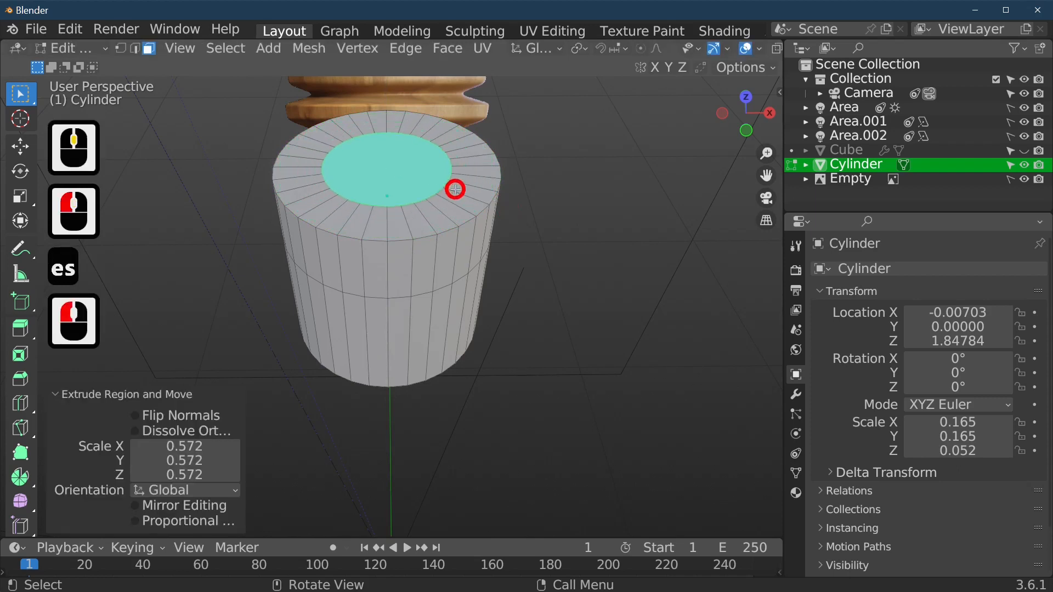
Try a second in-place extrusion of the inner top face scaled to 0.517, and undo it.
{"action": "key", "text": "e"}
{"action": "key", "text": "s"}
{"action": "left_click", "coordinate": [420, 185]}
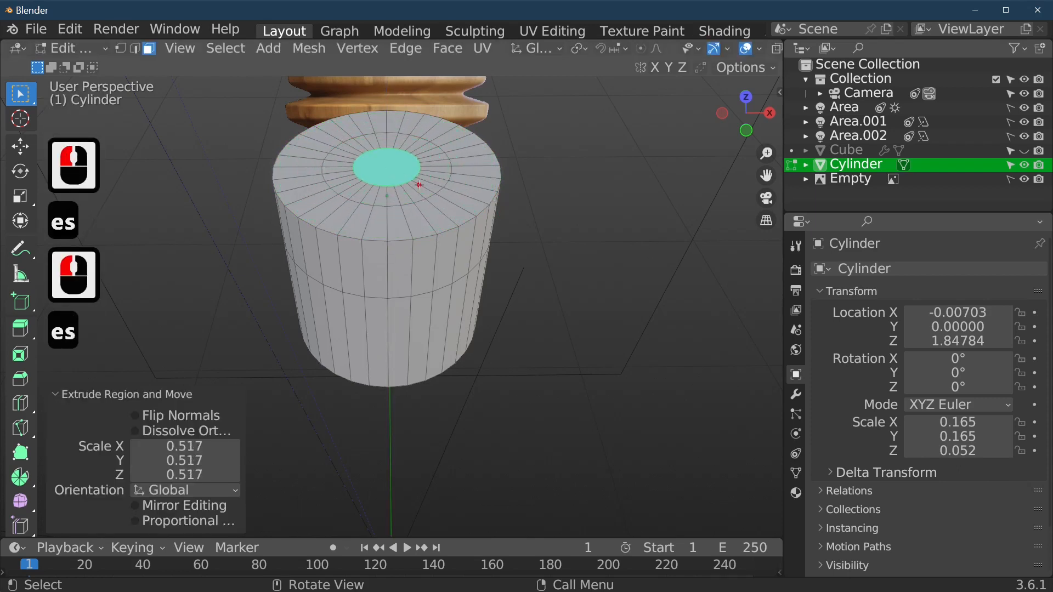
{"action": "left_click", "coordinate": [441, 193]}
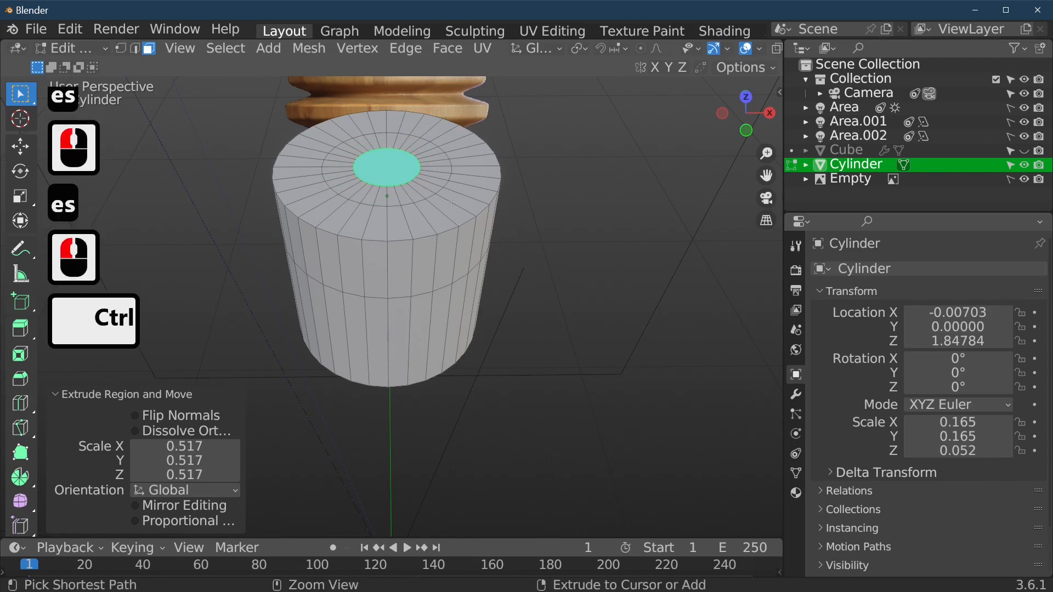
{"action": "key", "text": "ctrl+z"}
Raise the inner top face along Z to the top of the reference knob, forming a sloped cap.
{"action": "middle_click_drag", "start_coordinate": [490, 245], "coordinate": [494, 197]}
{"action": "key", "text": "KP_1"}
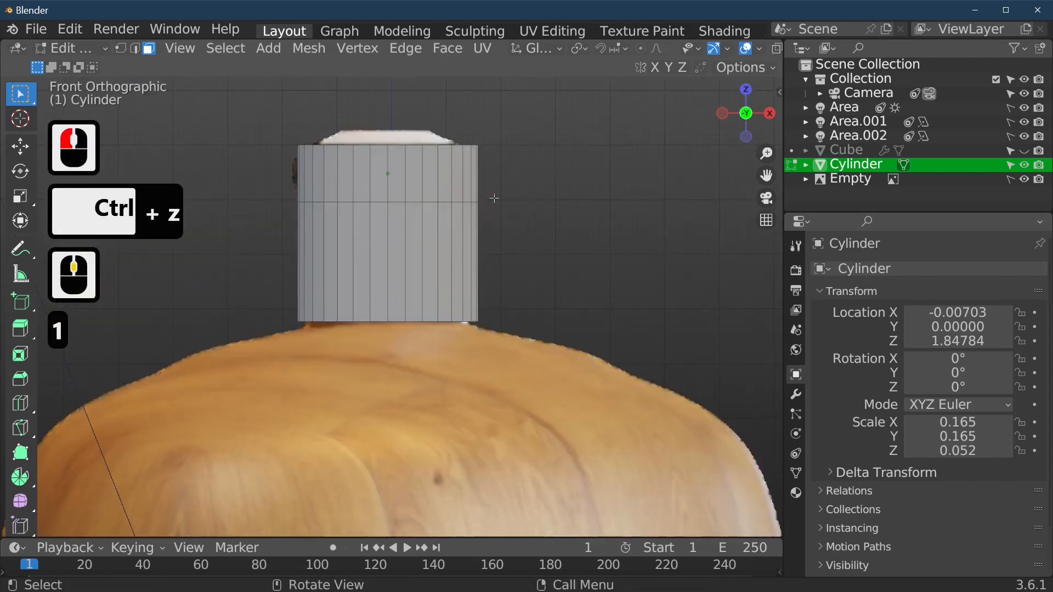
{"action": "key", "text": "g"}
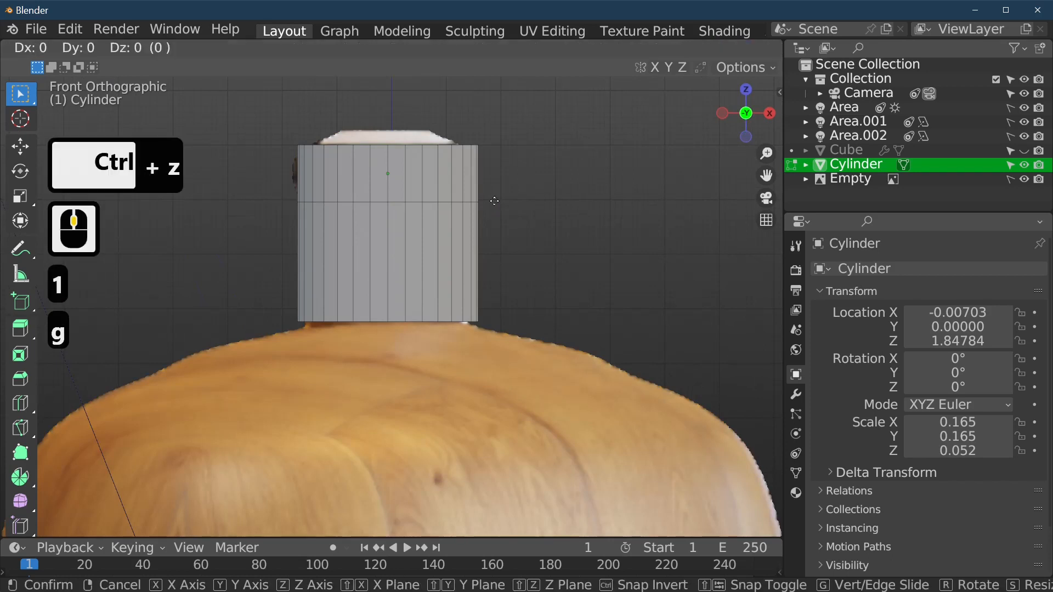
{"action": "key", "text": "z"}
{"action": "left_click", "coordinate": [497, 195]}
Add one centred loop cut around the sloped ring of the cap with a slide factor of 0.
{"action": "middle_click_drag", "start_coordinate": [498, 196], "coordinate": [483, 192]}
{"action": "left_click", "coordinate": [486, 193]}
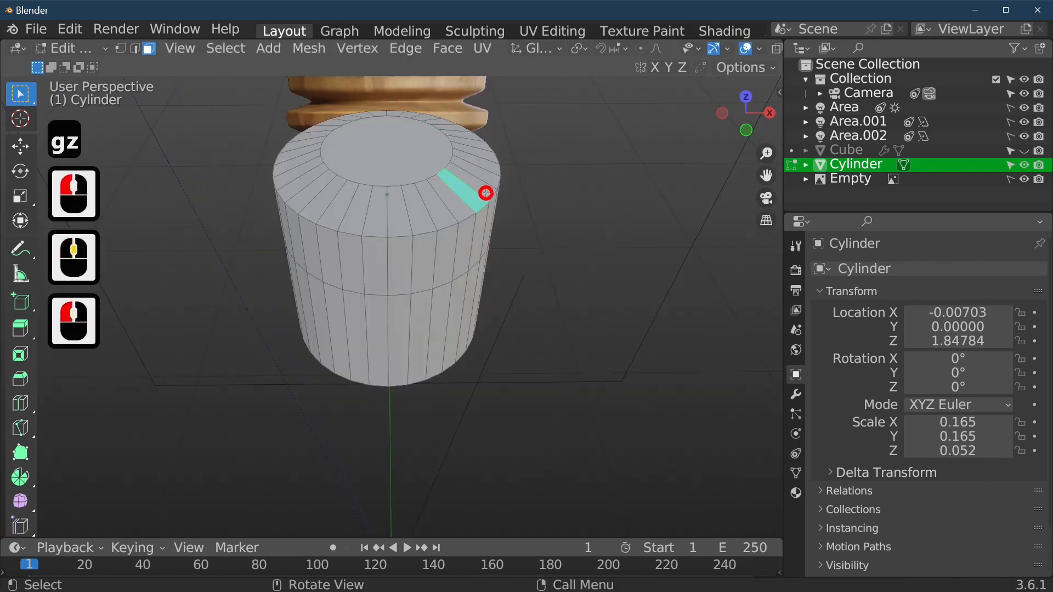
{"action": "key", "text": "ctrl+r"}
{"action": "left_click", "coordinate": [486, 193]}
{"action": "left_click", "coordinate": [486, 193]}
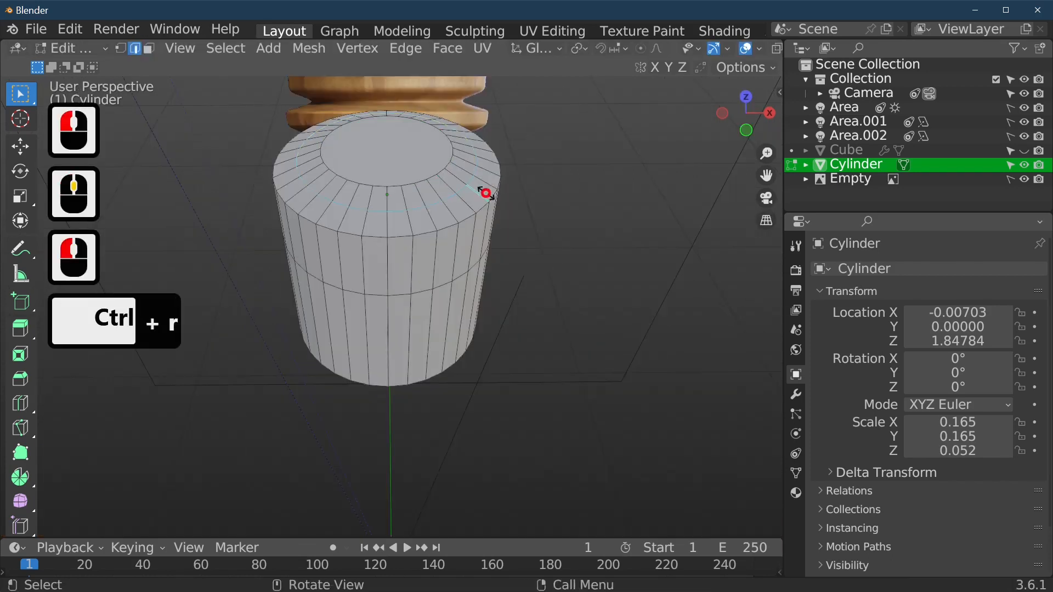
{"action": "middle_click_drag", "start_coordinate": [486, 193], "coordinate": [446, 234]}
Add a loop cut around the middle of the lower cylinder section and scale it to 0.615 to form a waist.
{"action": "key", "text": "KP_1"}
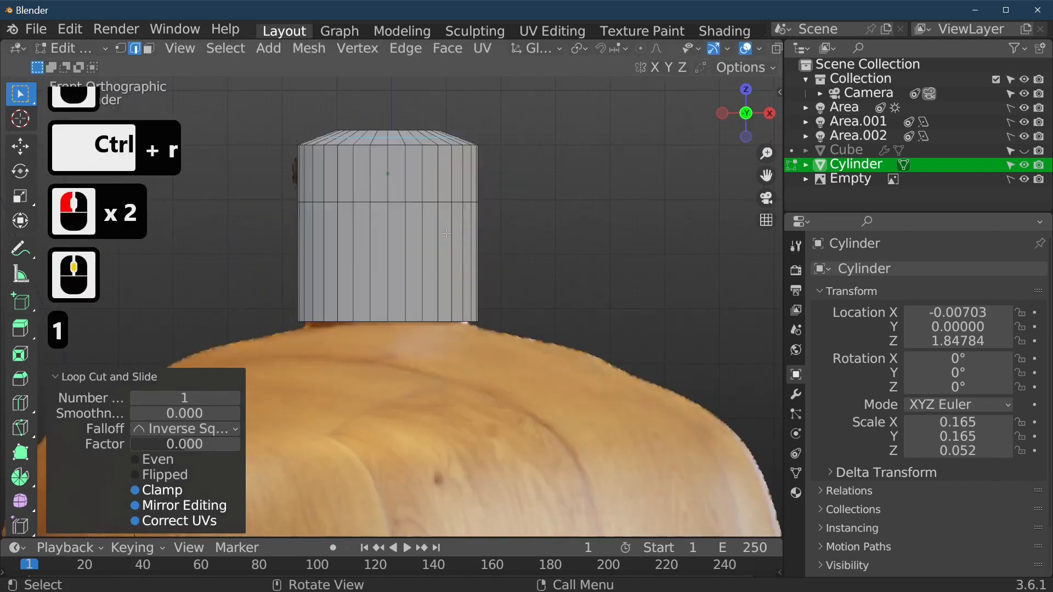
{"action": "left_click", "coordinate": [484, 235]}
{"action": "key", "text": "ctrl+r"}
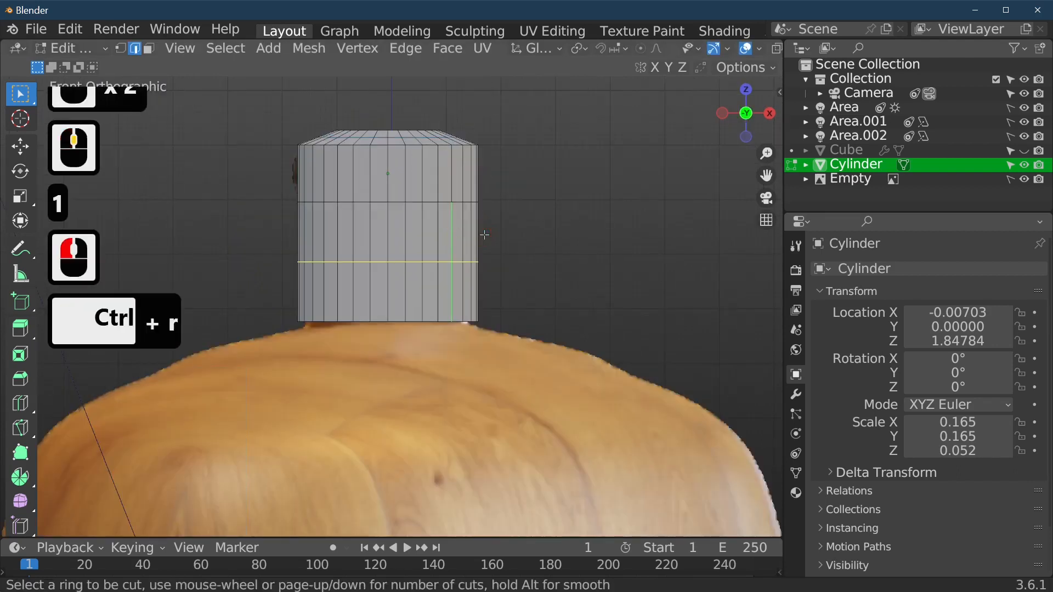
{"action": "left_click", "coordinate": [484, 234]}
{"action": "key", "text": "s"}
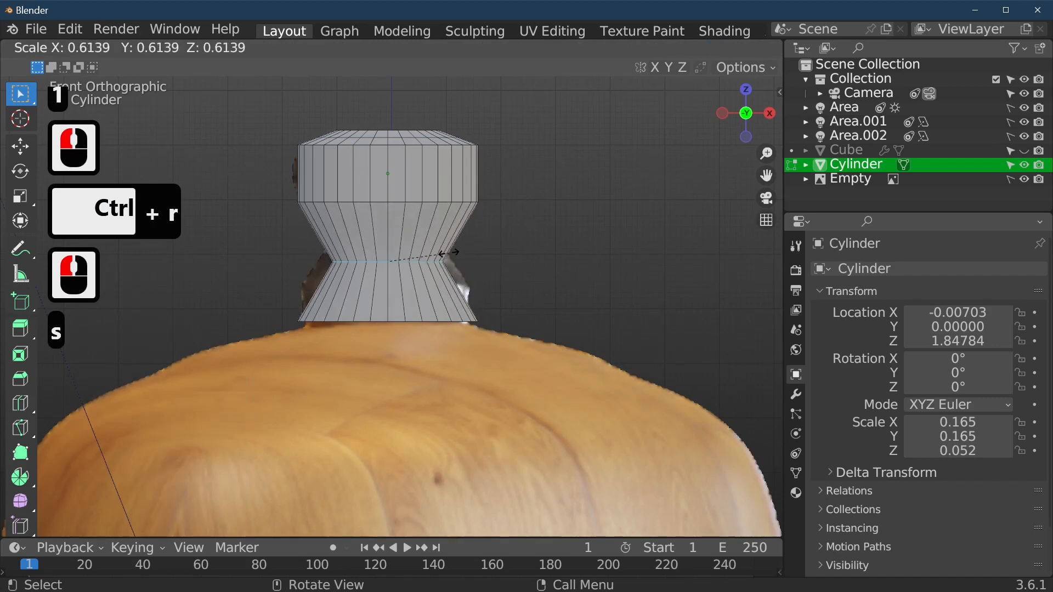
{"action": "left_click", "coordinate": [448, 252]}
Slide the waist loop upward by a factor of 0.264 and scale it inward to match the reference's narrow neck.
{"action": "key", "text": "g"}
{"action": "key", "text": "g"}
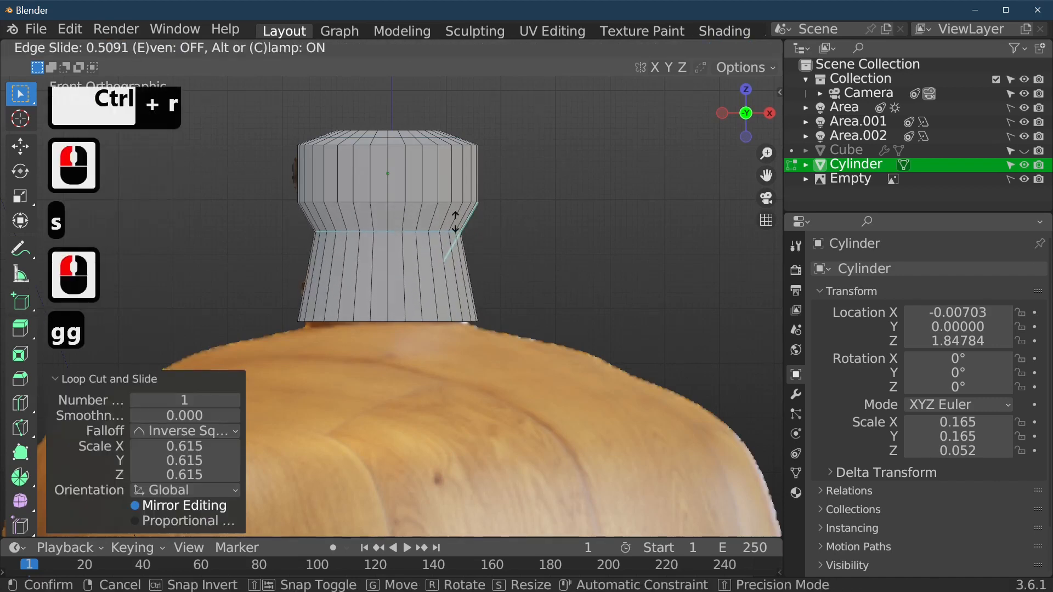
{"action": "left_click", "coordinate": [529, 251]}
{"action": "key", "text": "s"}
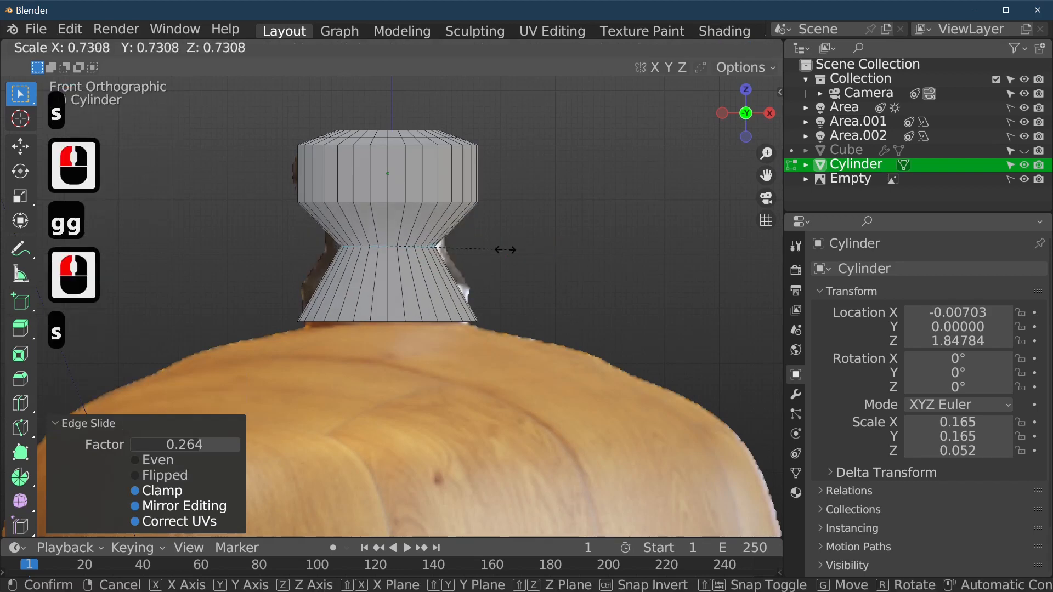
{"action": "left_click", "coordinate": [515, 251]}
Add a loop cut between the knob head and the waist and scale it to 0.818 to follow the reference neck.
{"action": "left_click", "coordinate": [463, 216]}
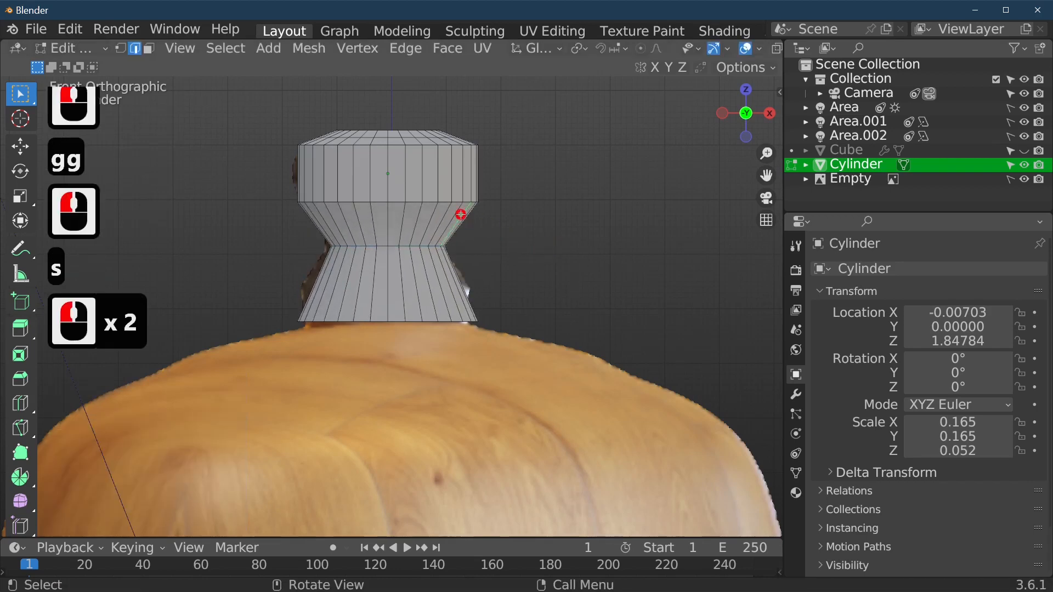
{"action": "key", "text": "ctrl+r"}
{"action": "left_click", "coordinate": [461, 214]}
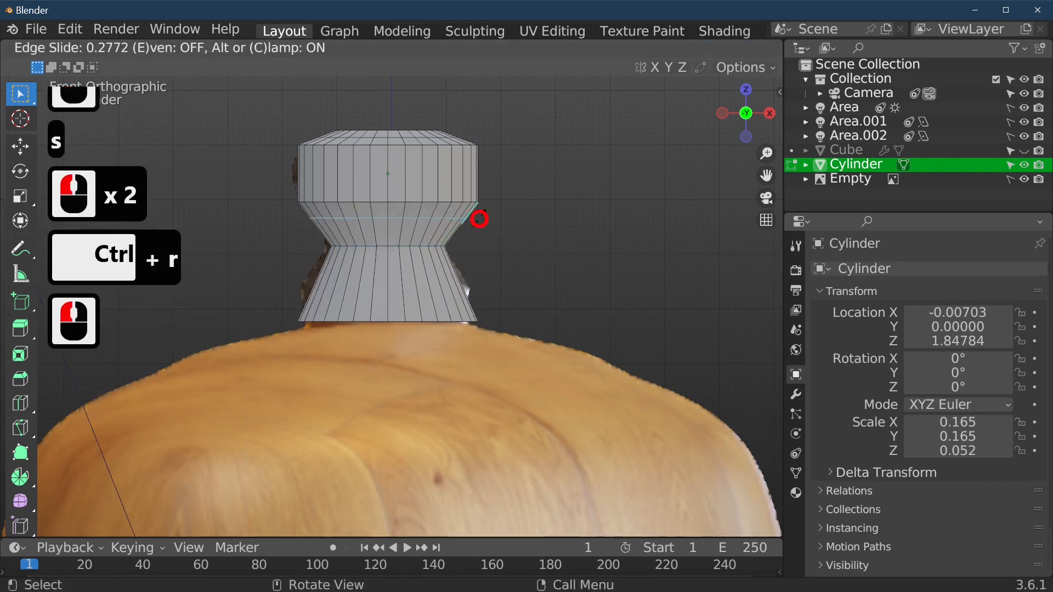
{"action": "right_click", "coordinate": [479, 216]}
{"action": "key", "text": "s"}
{"action": "left_click", "coordinate": [476, 297]}
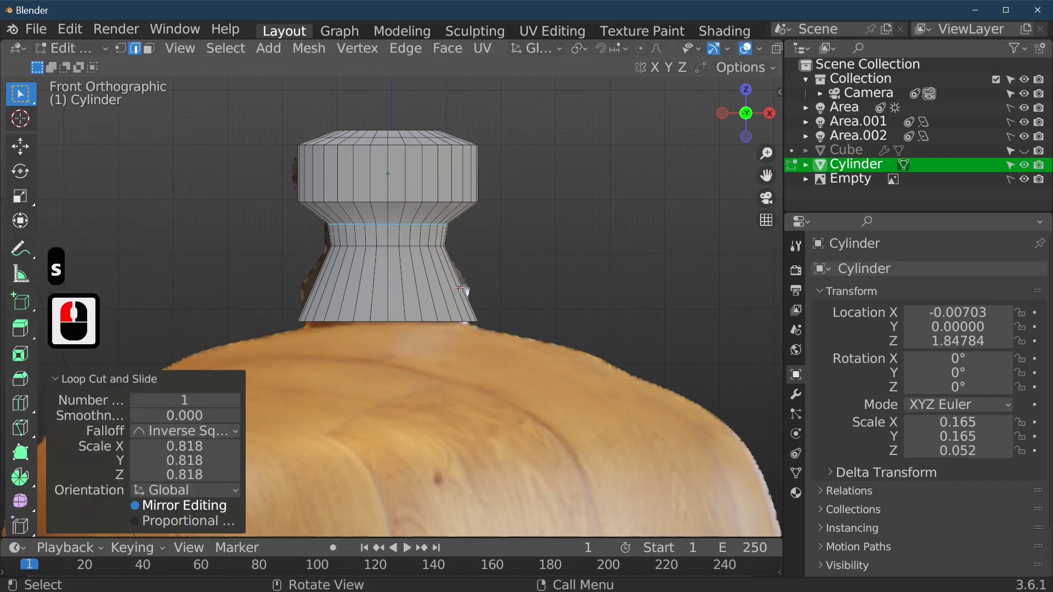
Add a loop cut around the flared section below the waist and scale it to 1.184 to widen the knob's base.
{"action": "left_click", "coordinate": [459, 287]}
{"action": "key", "text": "ctrl+r"}
{"action": "left_click", "coordinate": [459, 287]}
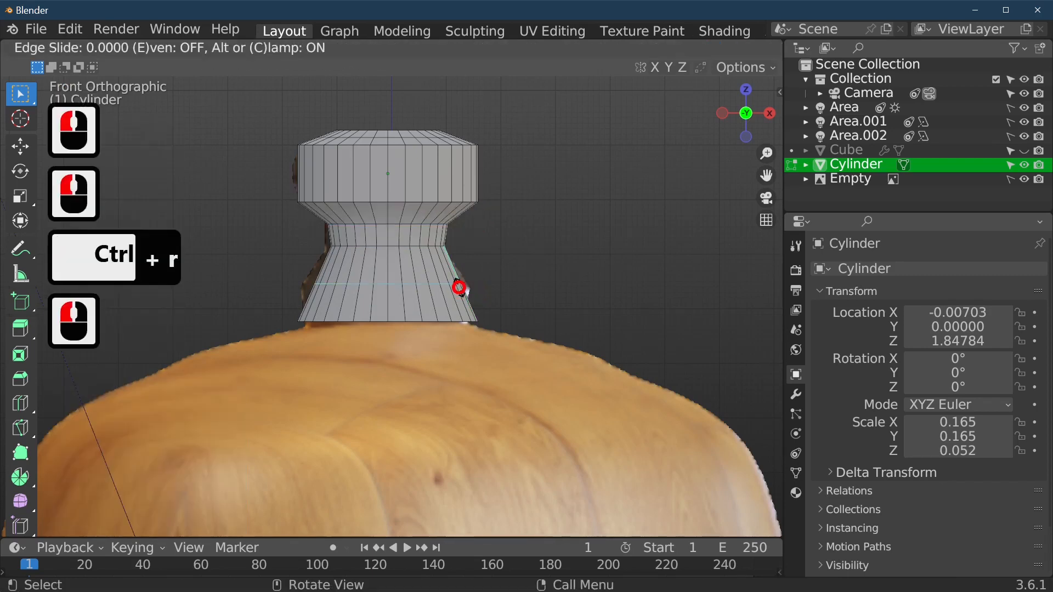
{"action": "key", "text": "s"}
{"action": "left_click", "coordinate": [479, 291]}
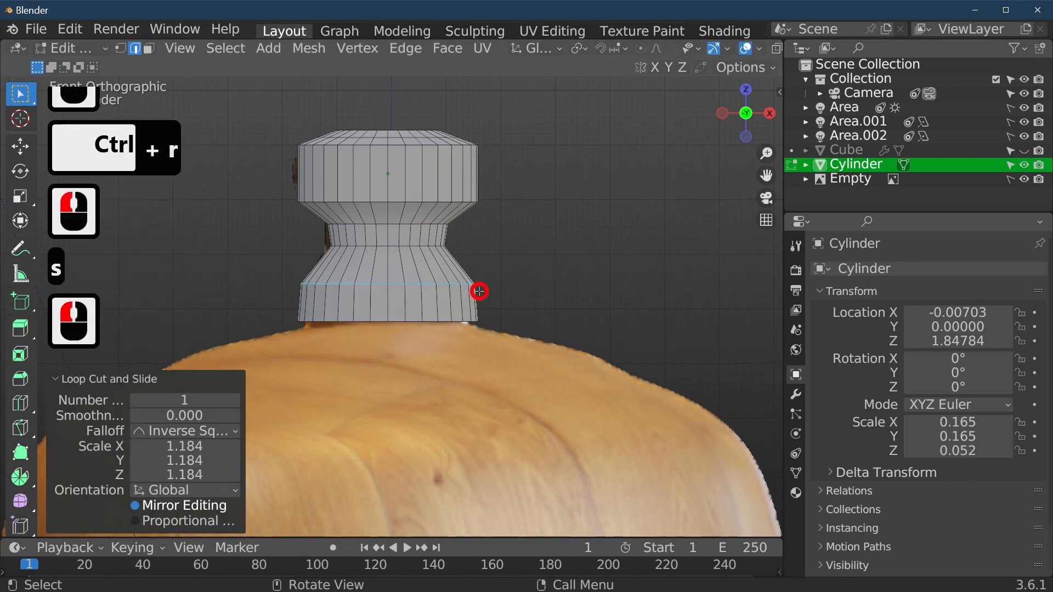
Add a loop cut around the knob's base and slide it close to the bottom edge.
{"action": "left_click", "coordinate": [478, 295]}
{"action": "key", "text": "ctrl+r"}
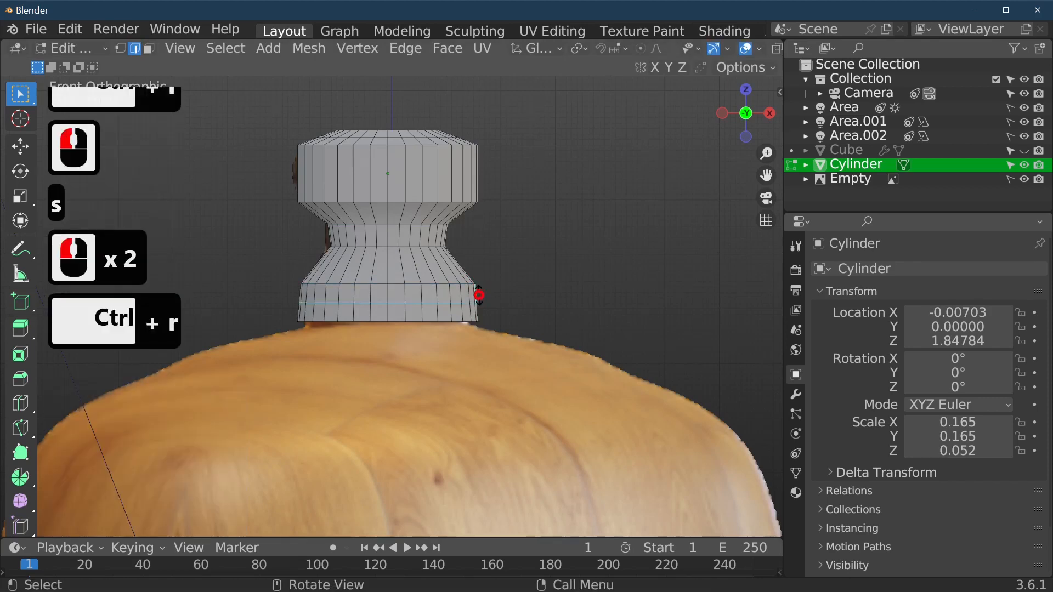
{"action": "left_click", "coordinate": [478, 302]}
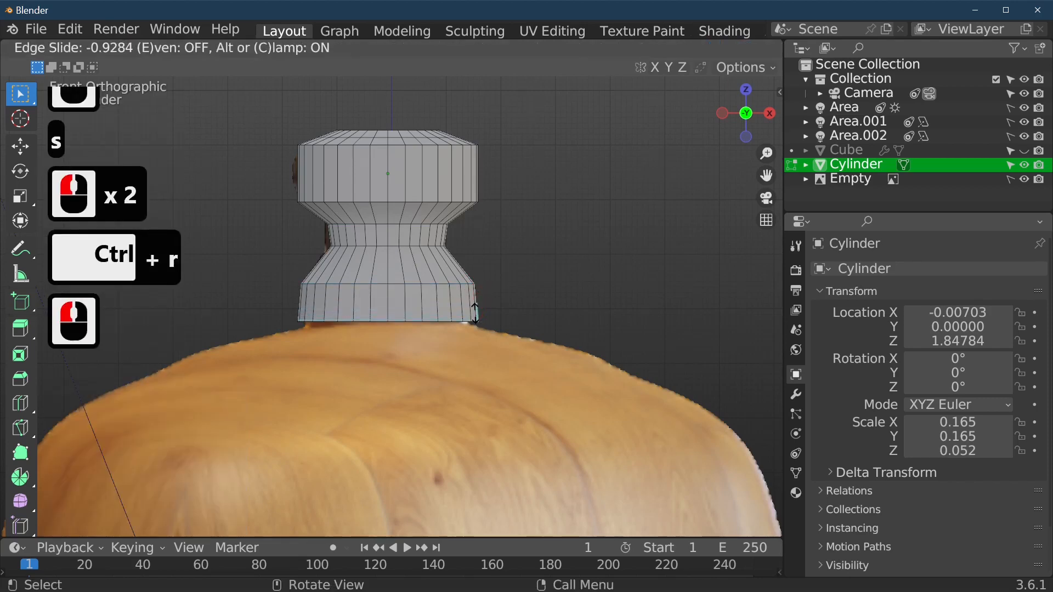
{"action": "left_click", "coordinate": [475, 314]}
Add loop cuts close to the upper and lower edges of the knob head, sliding the lower one by a factor of 0.800.
{"action": "left_click", "coordinate": [455, 176]}
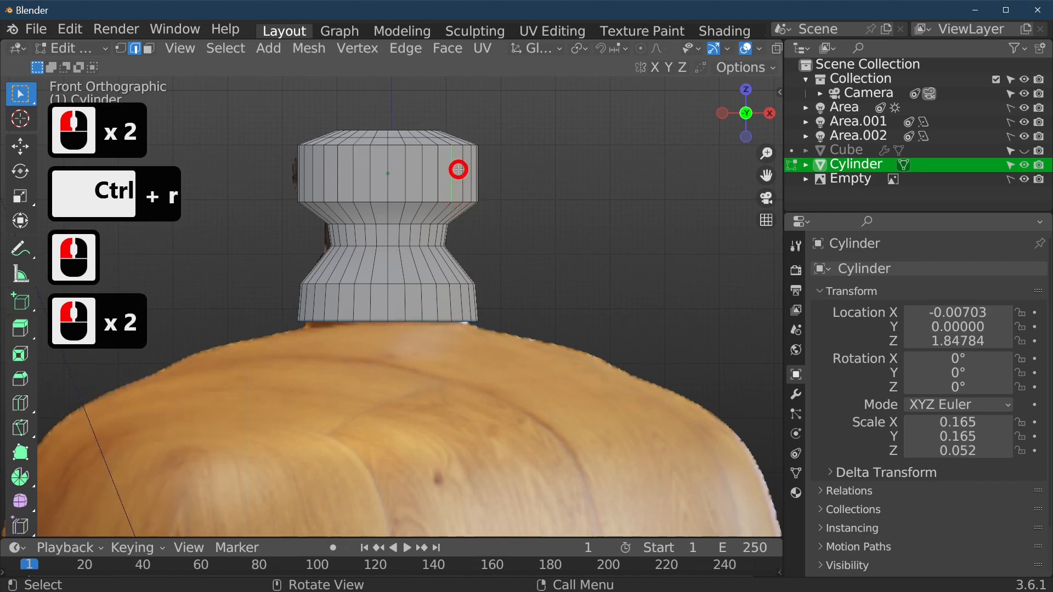
{"action": "key", "text": "ctrl+r"}
{"action": "left_click", "coordinate": [459, 167]}
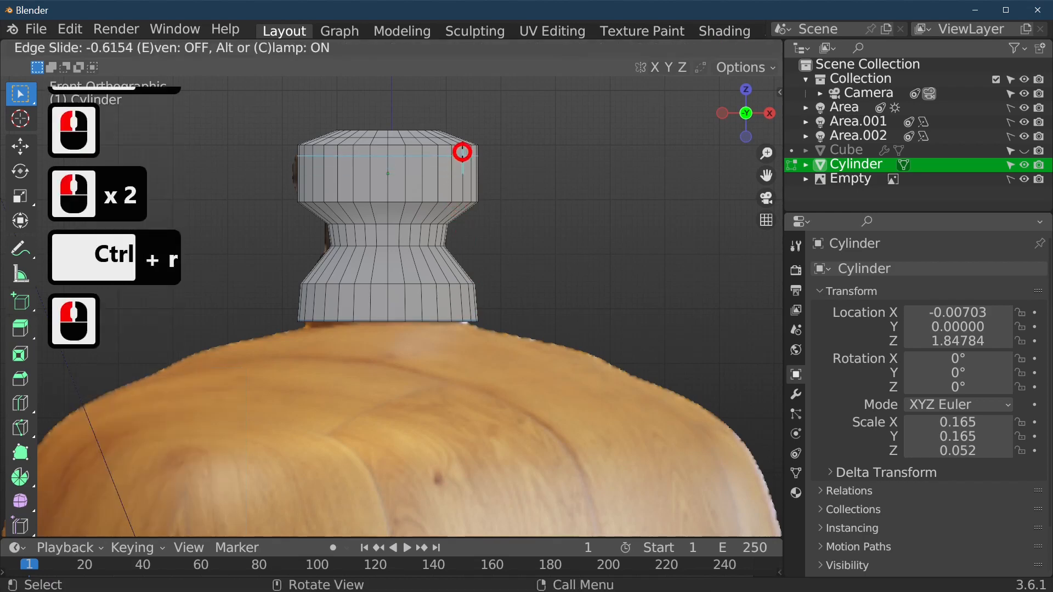
{"action": "left_click", "coordinate": [463, 148]}
{"action": "left_click", "coordinate": [452, 162]}
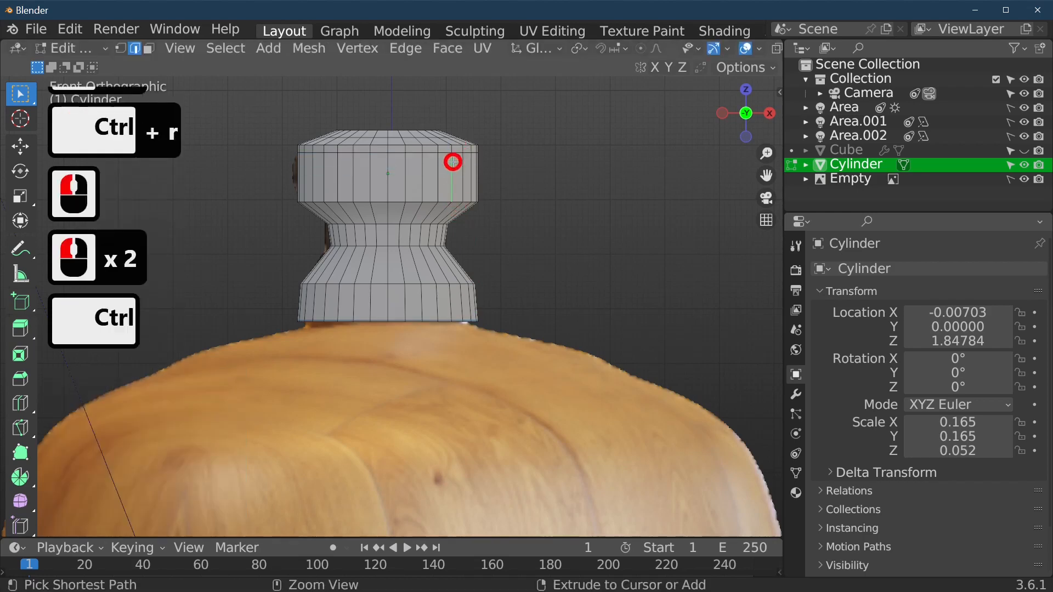
{"action": "key", "text": "ctrl+r"}
{"action": "left_click", "coordinate": [453, 162]}
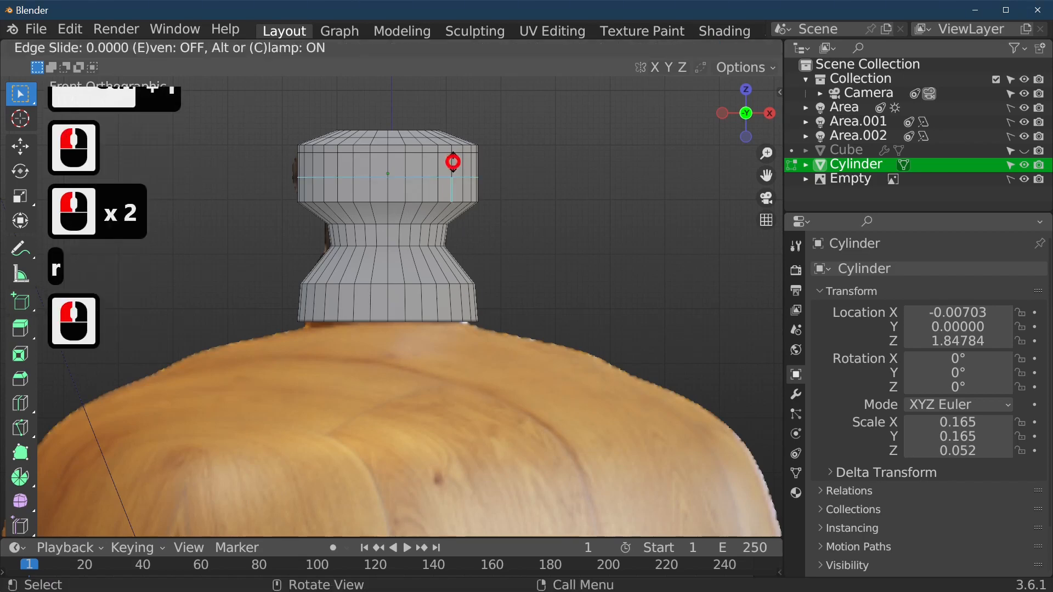
{"action": "left_click", "coordinate": [454, 182]}
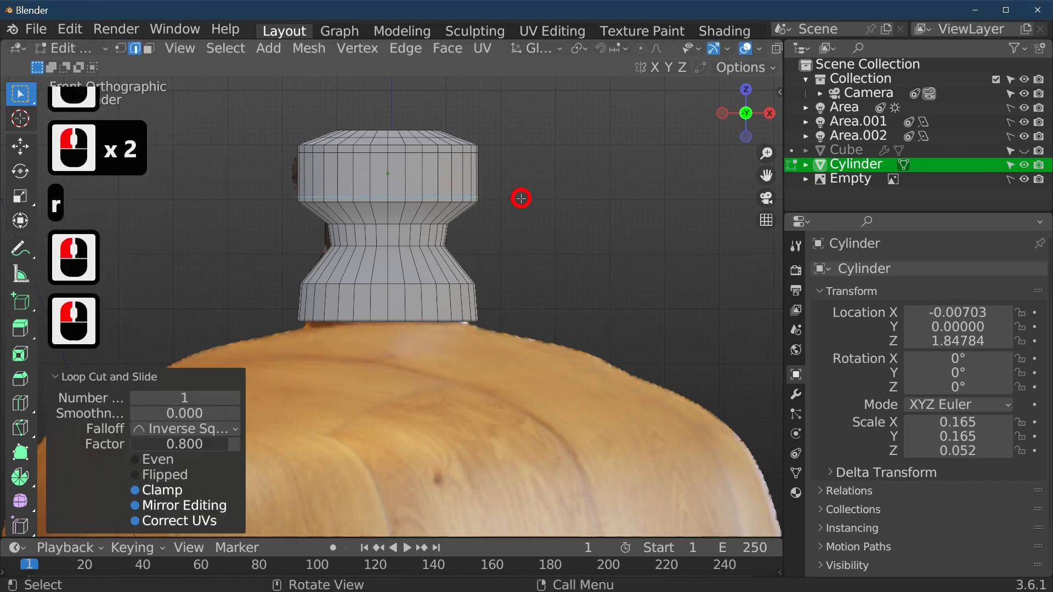
Slide the edge loop near the lower edge of the knob head by a factor of 0.021.
{"action": "middle_click_drag", "start_coordinate": [557, 233], "coordinate": [494, 301]}
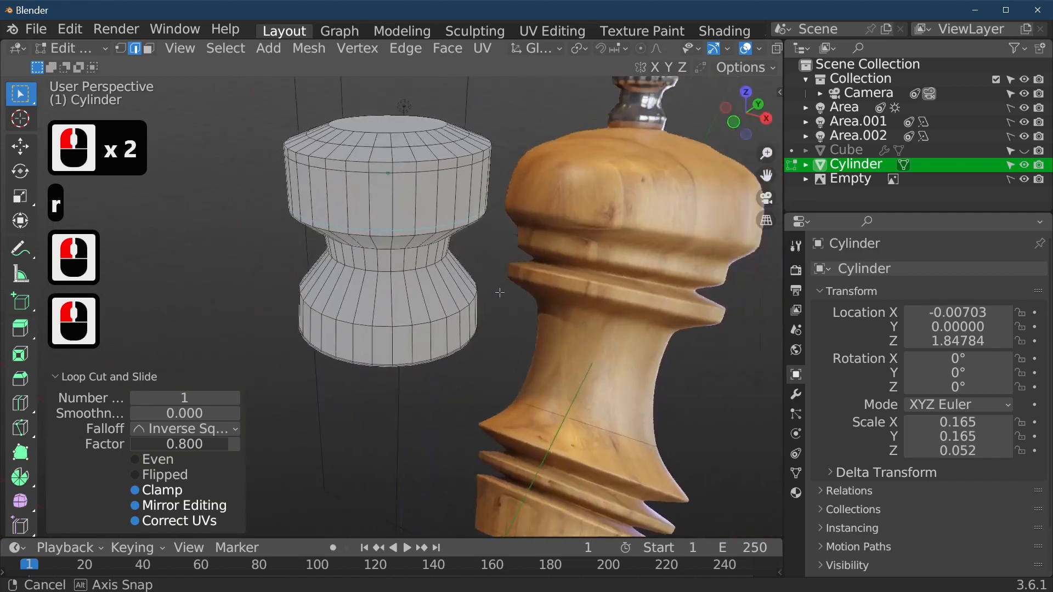
{"action": "key", "text": "g"}
{"action": "key", "text": "g"}
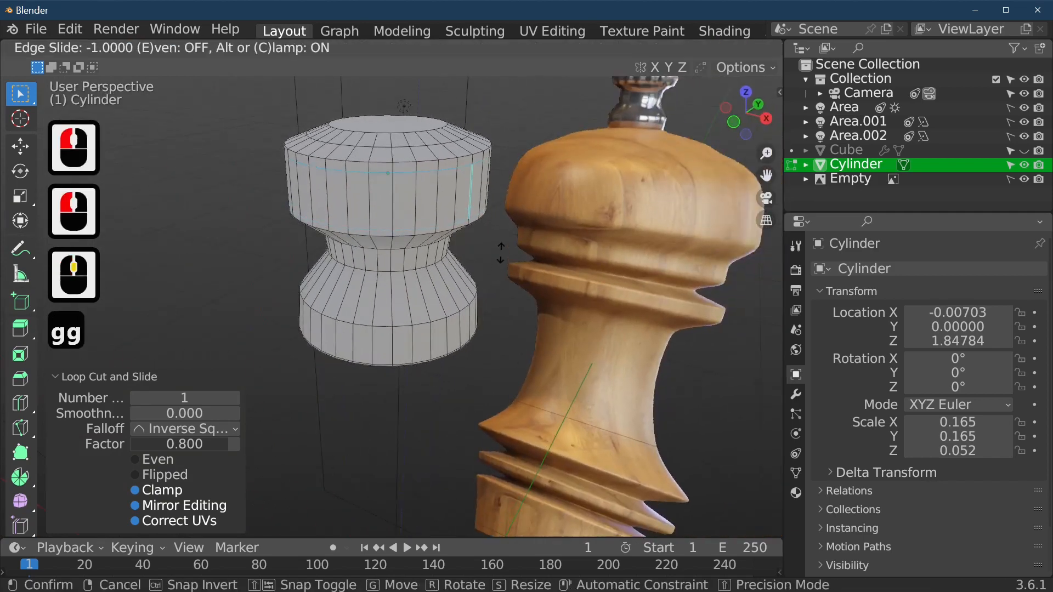
{"action": "left_click", "coordinate": [499, 291]}
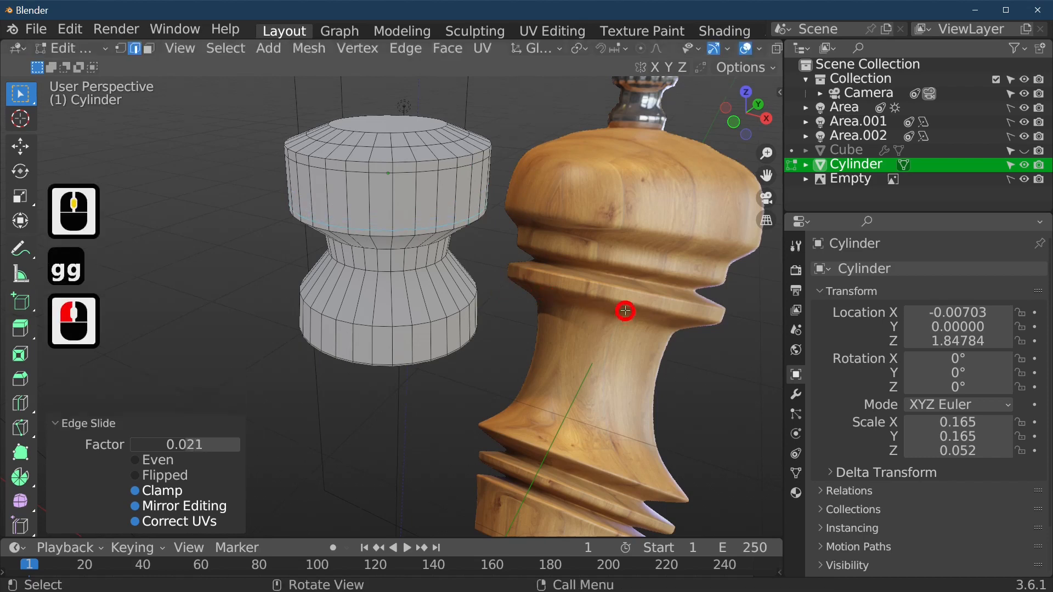
{"action": "middle_click_drag", "start_coordinate": [625, 311], "coordinate": [654, 297]}
{"action": "middle_click_drag", "start_coordinate": [554, 256], "coordinate": [571, 261]}
{"action": "key", "text": "Tab"}
{"action": "left_click", "coordinate": [380, 194]}
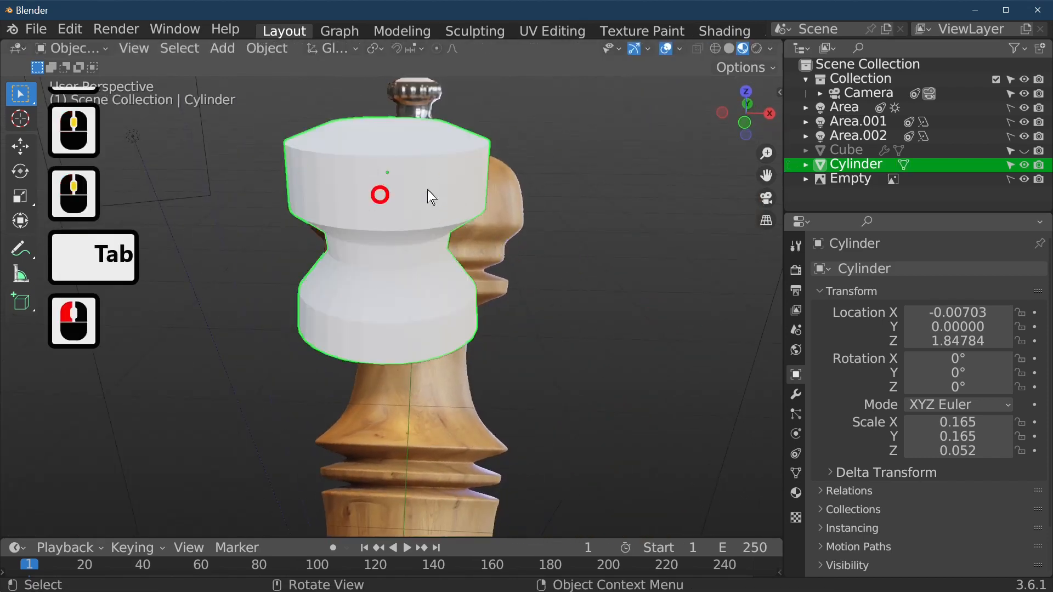
Checker-deselect the face loop around the knob head's side and extrude the remaining alternate faces along their normals by 0.091.
{"action": "key", "text": "Tab"}
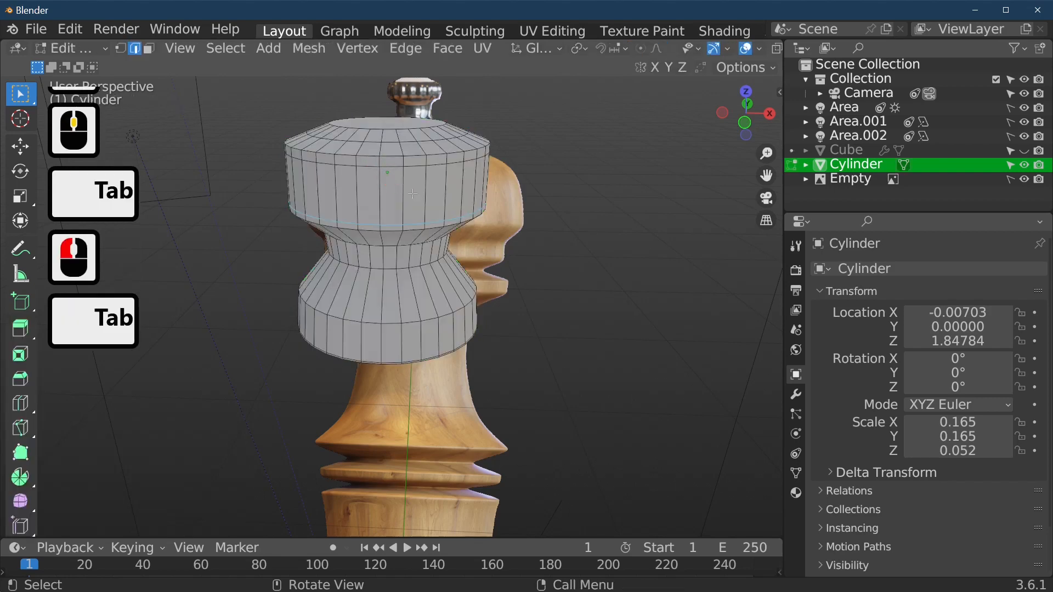
{"action": "left_click", "coordinate": [148, 49]}
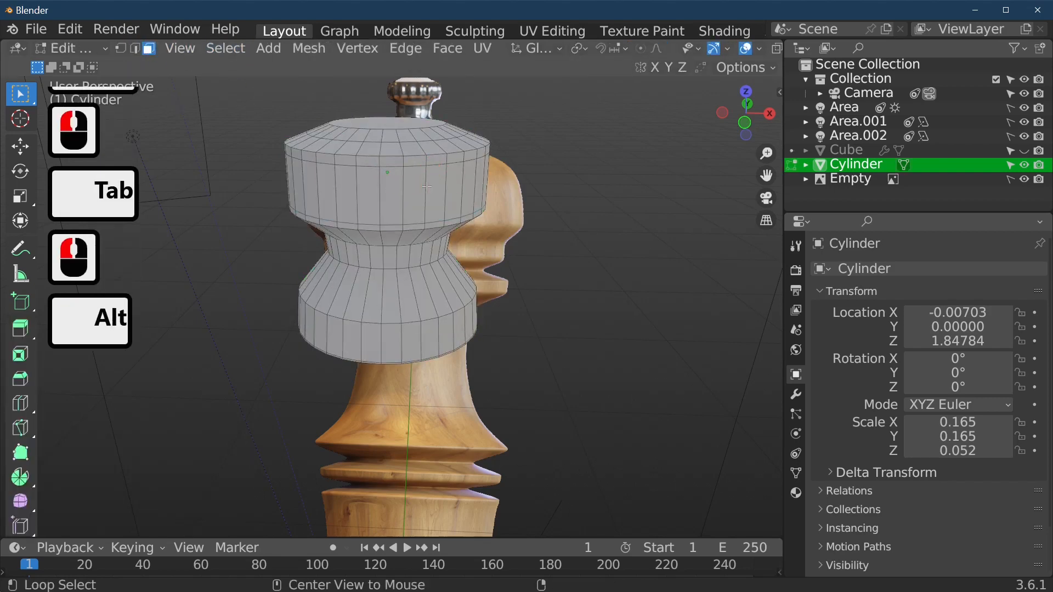
{"action": "left_click", "coordinate": [427, 187], "text": "alt"}
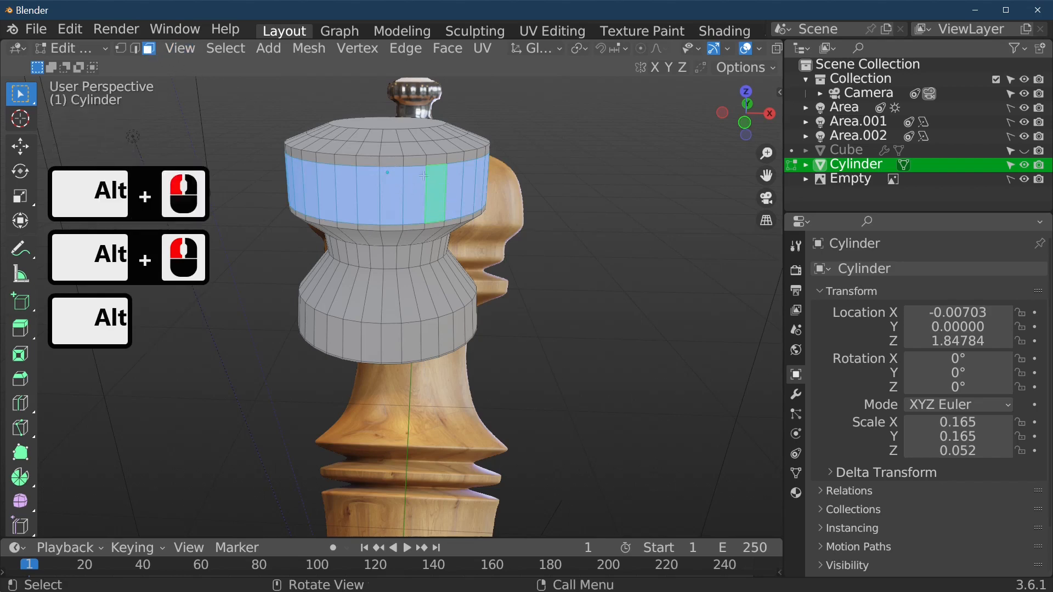
{"action": "left_click", "coordinate": [228, 47]}
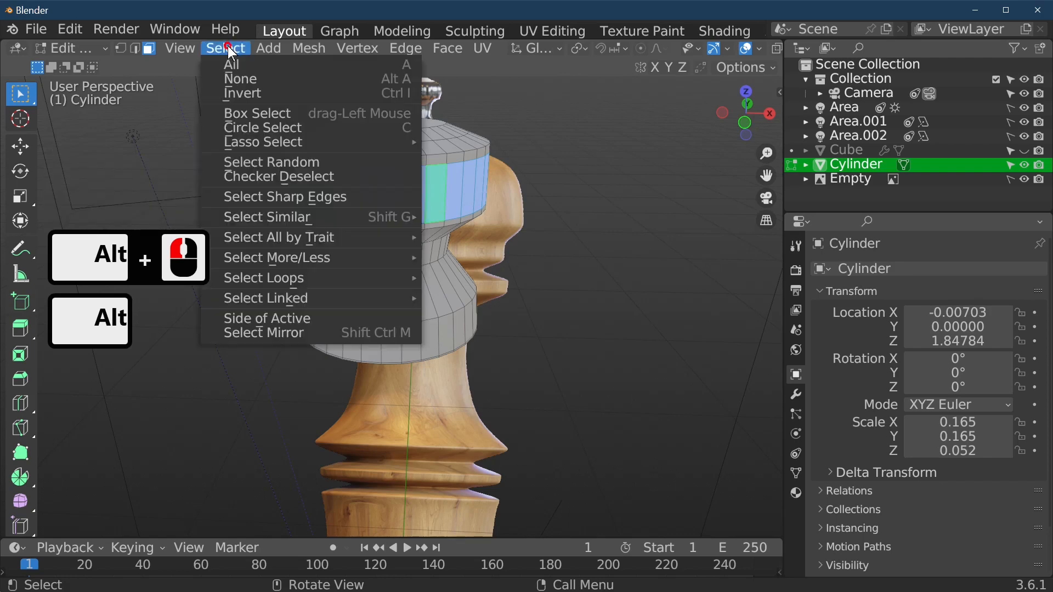
{"action": "left_click", "coordinate": [304, 177]}
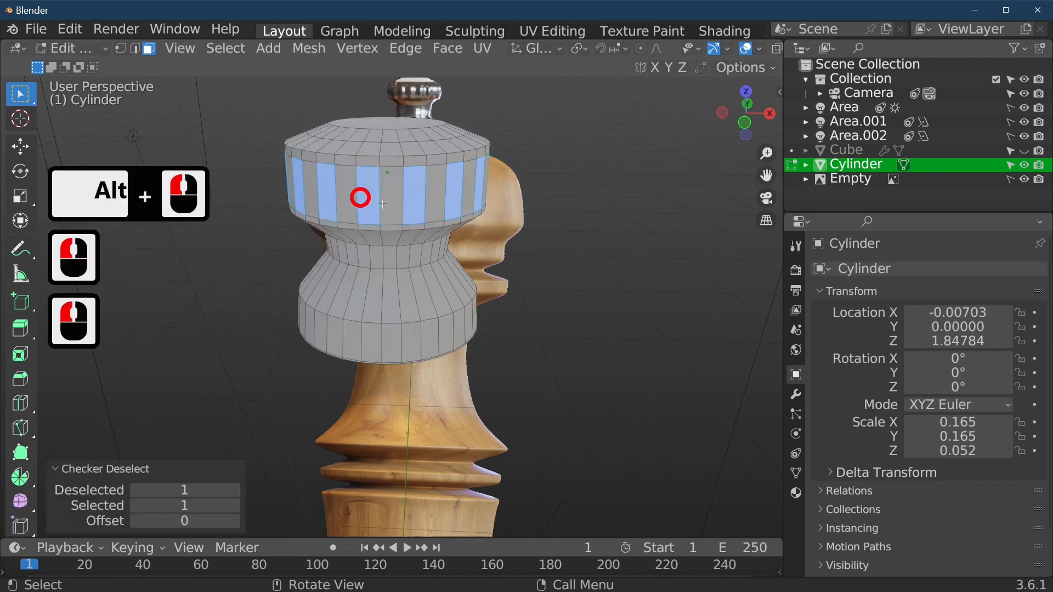
{"action": "right_click", "coordinate": [456, 202]}
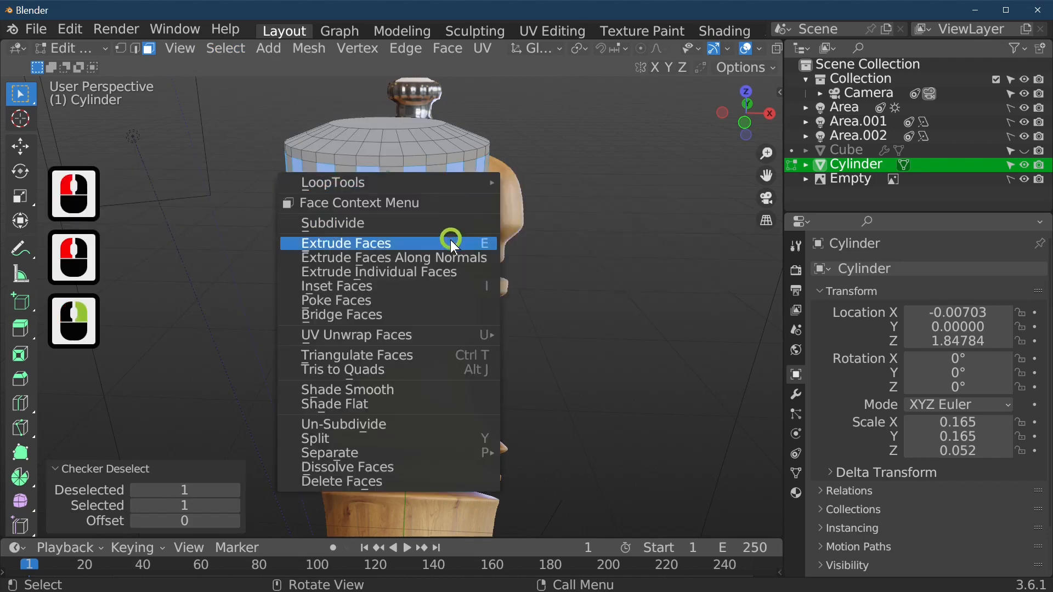
{"action": "left_click", "coordinate": [443, 258]}
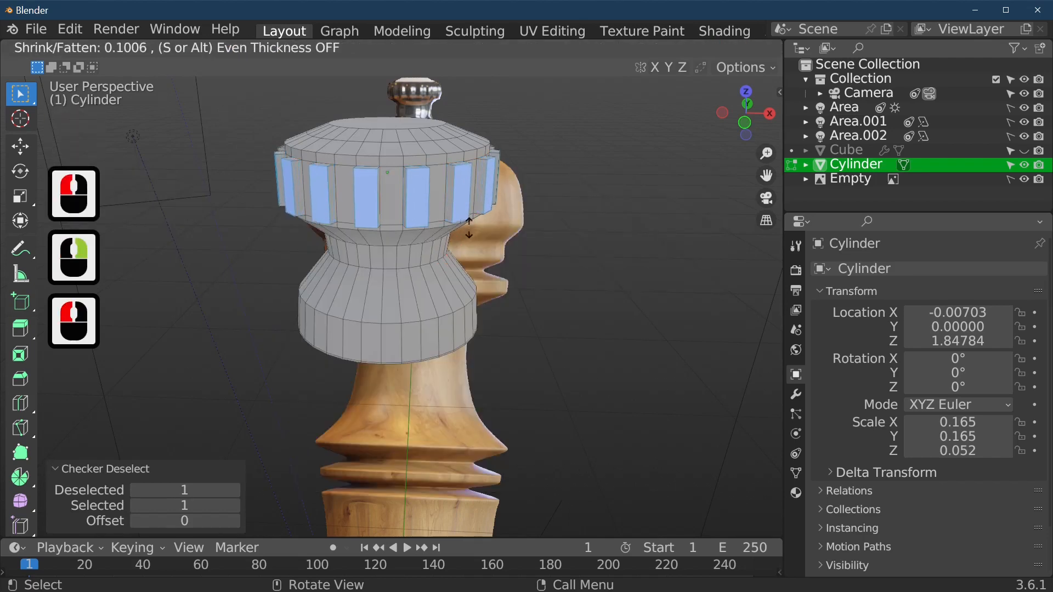
{"action": "left_click", "coordinate": [491, 228]}
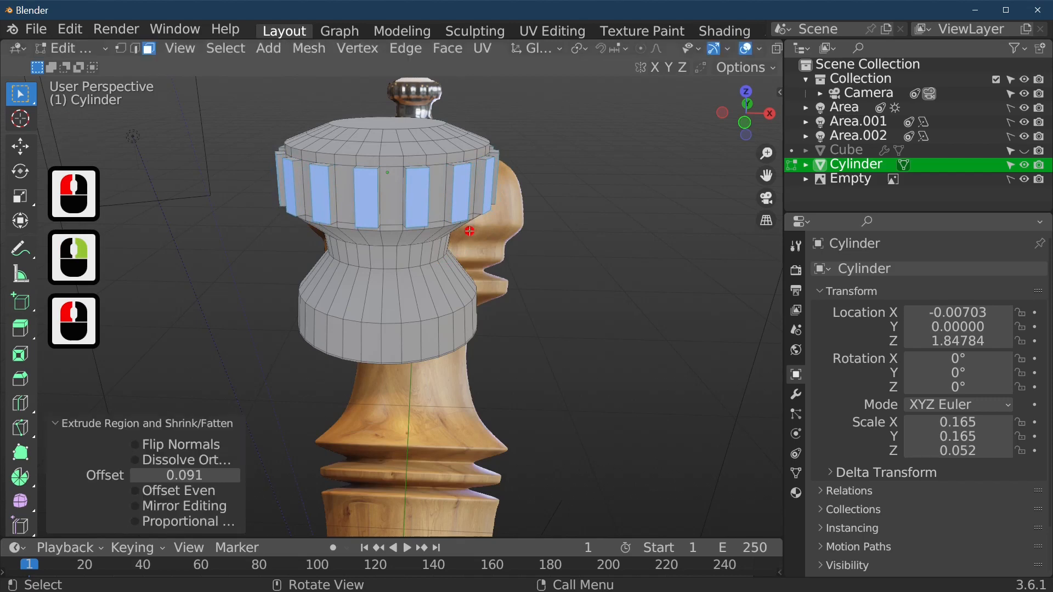
{"action": "mouse_move", "coordinate": [494, 322]}
{"action": "middle_mouse_down"}
{"action": "mouse_move", "coordinate": [516, 287]}
{"action": "mouse_move", "coordinate": [519, 298]}
{"action": "mouse_move", "coordinate": [476, 311]}
{"action": "middle_mouse_up"}
{"action": "key", "text": "Tab"}
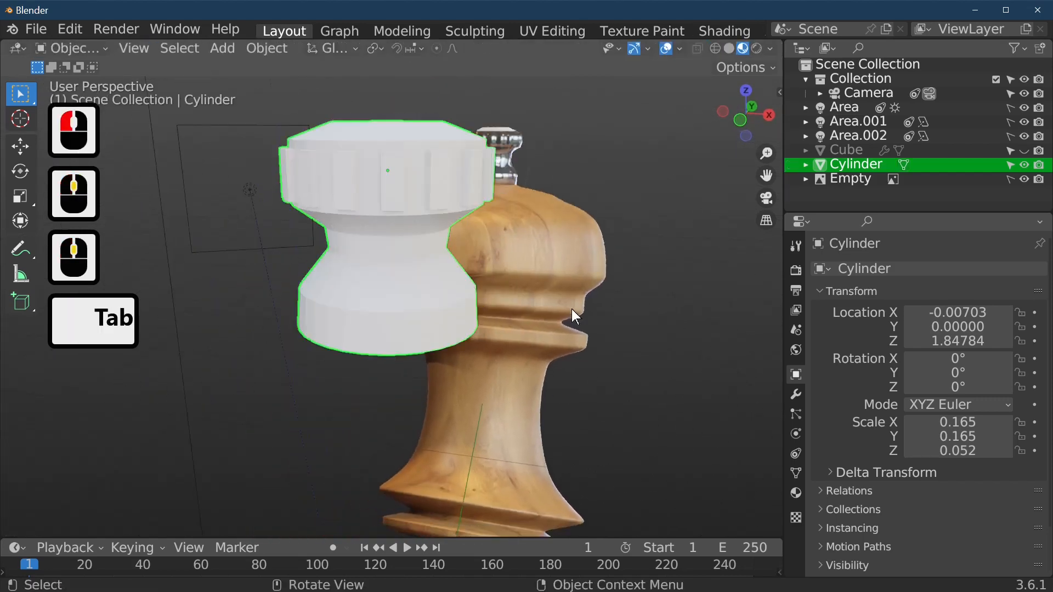
Add a Subdivision Surface modifier to the knob and check the smoothed shape in Object Mode.
{"action": "key", "text": "Tab"}
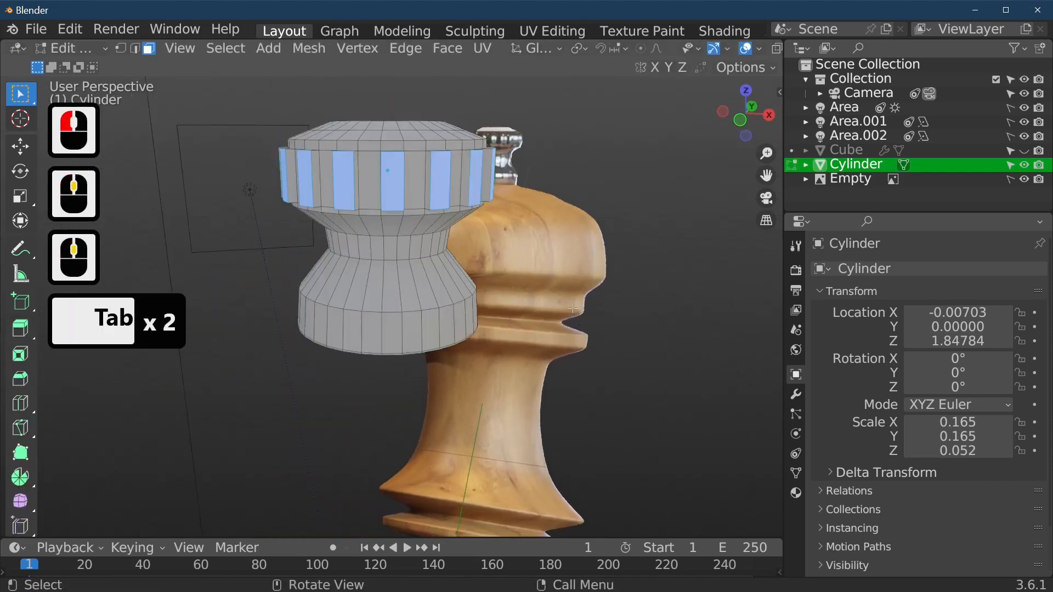
{"action": "left_click", "coordinate": [801, 400]}
{"action": "left_click", "coordinate": [890, 270]}
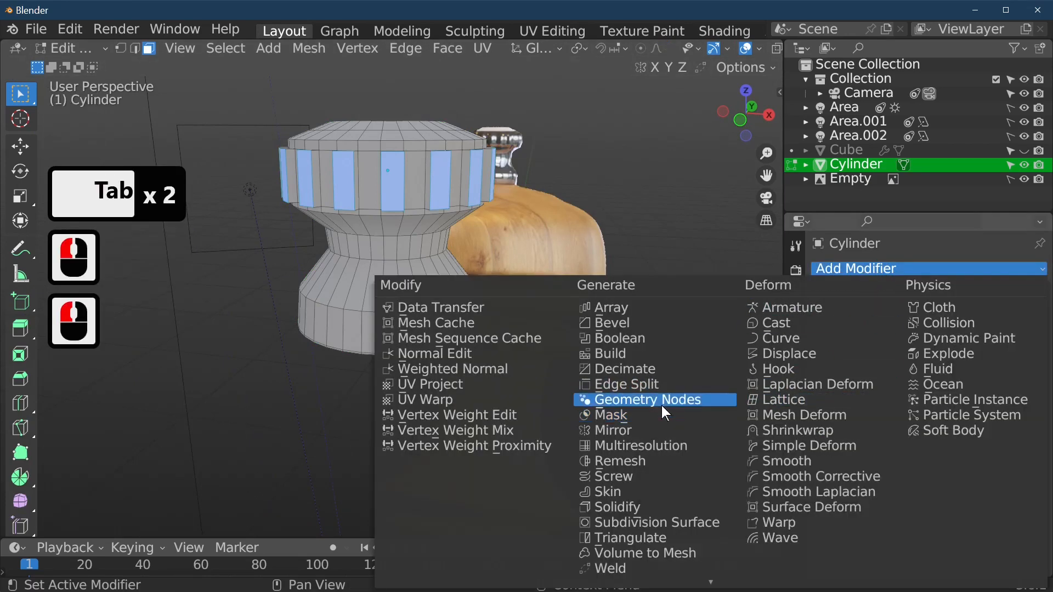
{"action": "left_click", "coordinate": [686, 520]}
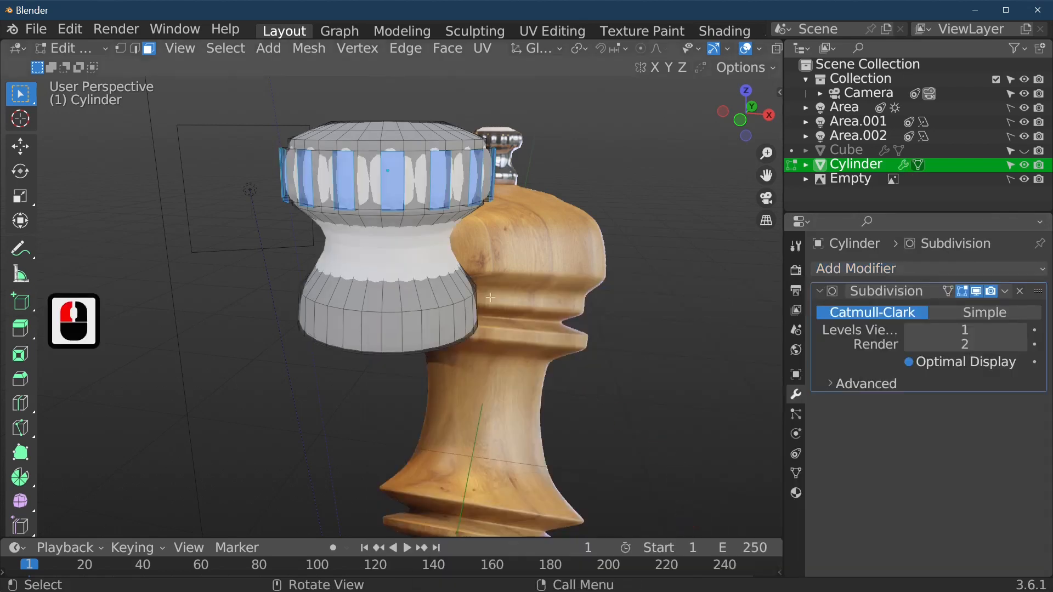
{"action": "key", "text": "Tab"}
{"action": "mouse_move", "coordinate": [489, 258]}
{"action": "middle_mouse_down"}
{"action": "mouse_move", "coordinate": [432, 258]}
{"action": "mouse_move", "coordinate": [495, 278]}
{"action": "middle_mouse_up"}
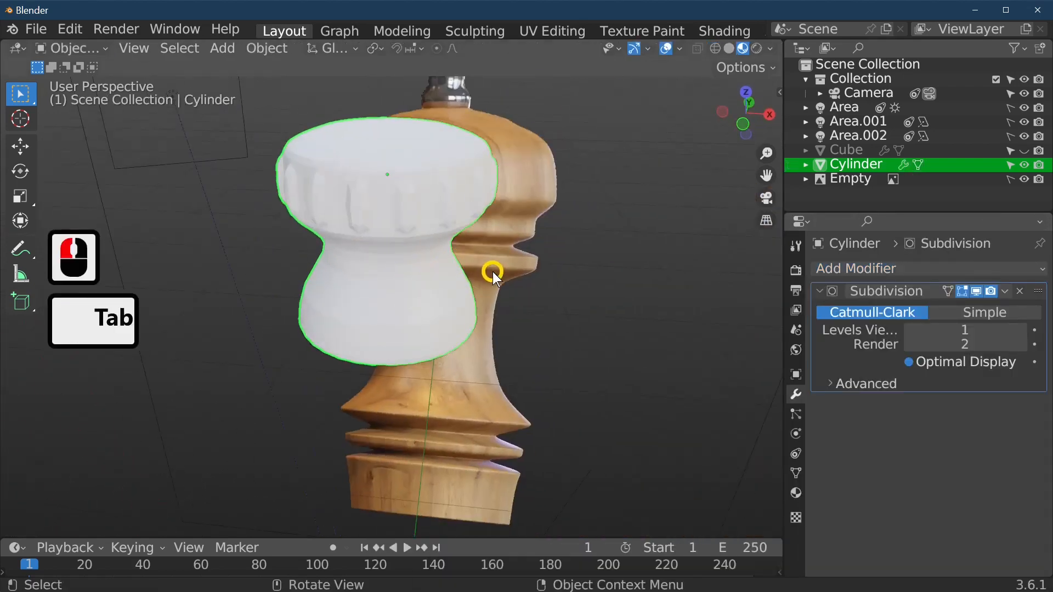
Create a new material for the knob and darken its base color to a mid grey.
{"action": "left_click", "coordinate": [797, 497]}
{"action": "left_click", "coordinate": [874, 327]}
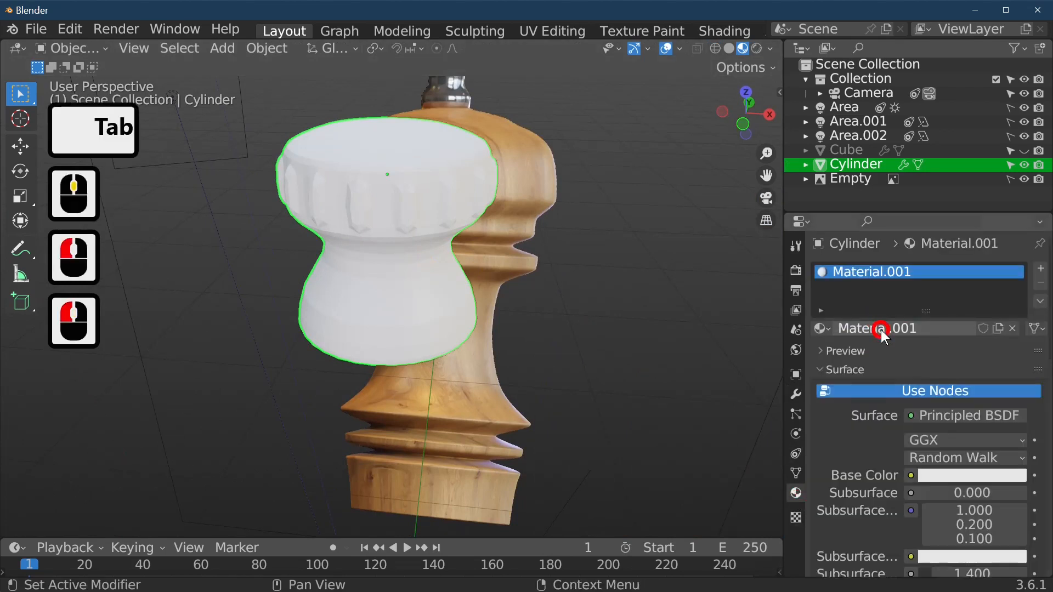
{"action": "left_click", "coordinate": [950, 476]}
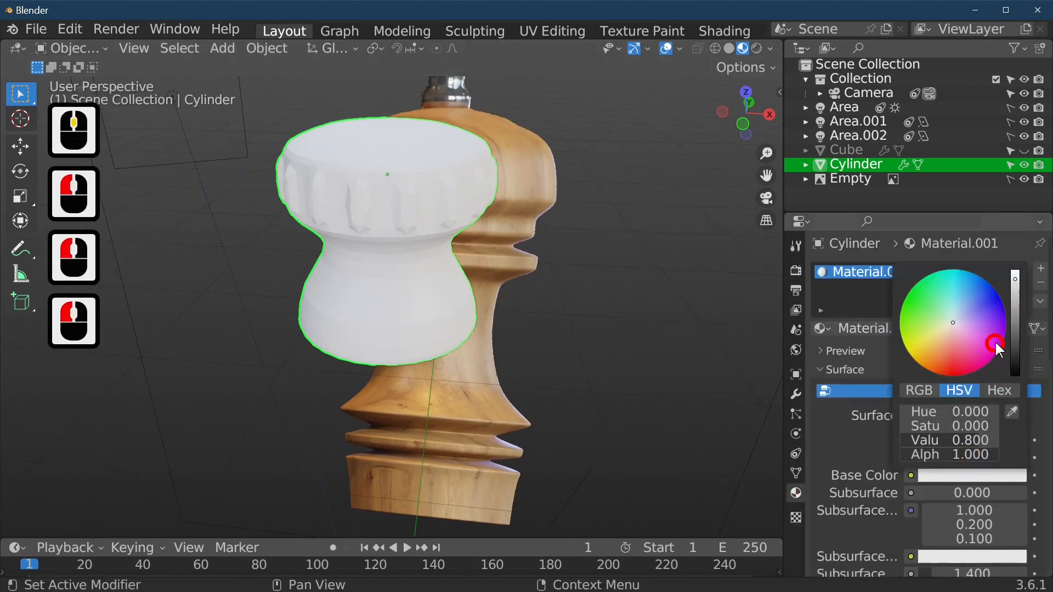
{"action": "left_click", "coordinate": [1014, 327]}
Set the knob material's Metallic value to 0.844 and shade the knob smooth.
{"action": "scroll", "coordinate": [922, 497], "scroll_direction": "down", "scroll_amount": 5}
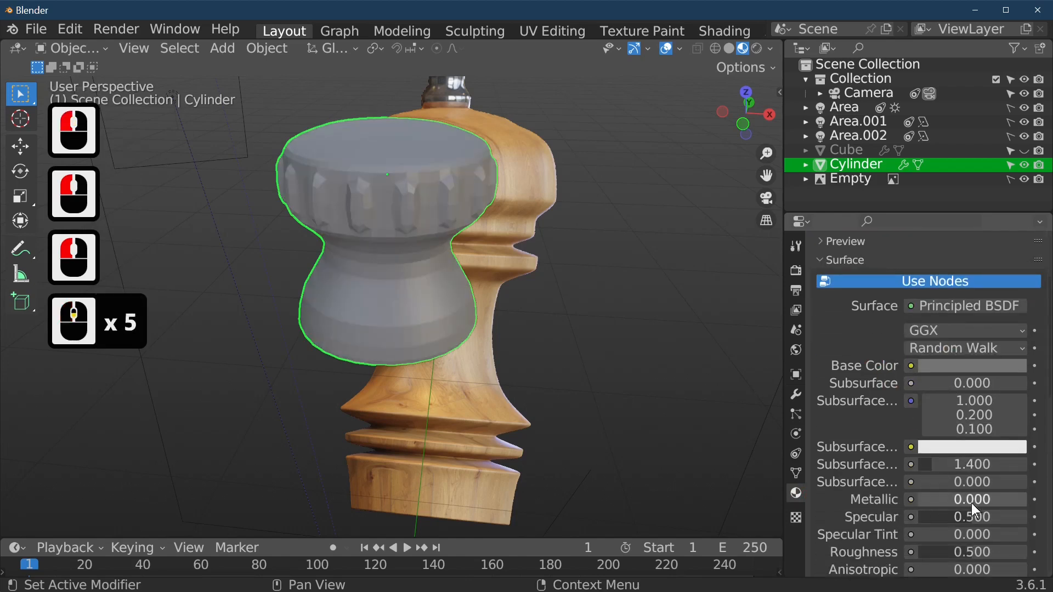
{"action": "left_click_drag", "start_coordinate": [957, 500], "coordinate": [1003, 500]}
{"action": "left_click_drag", "start_coordinate": [484, 354], "coordinate": [523, 350]}
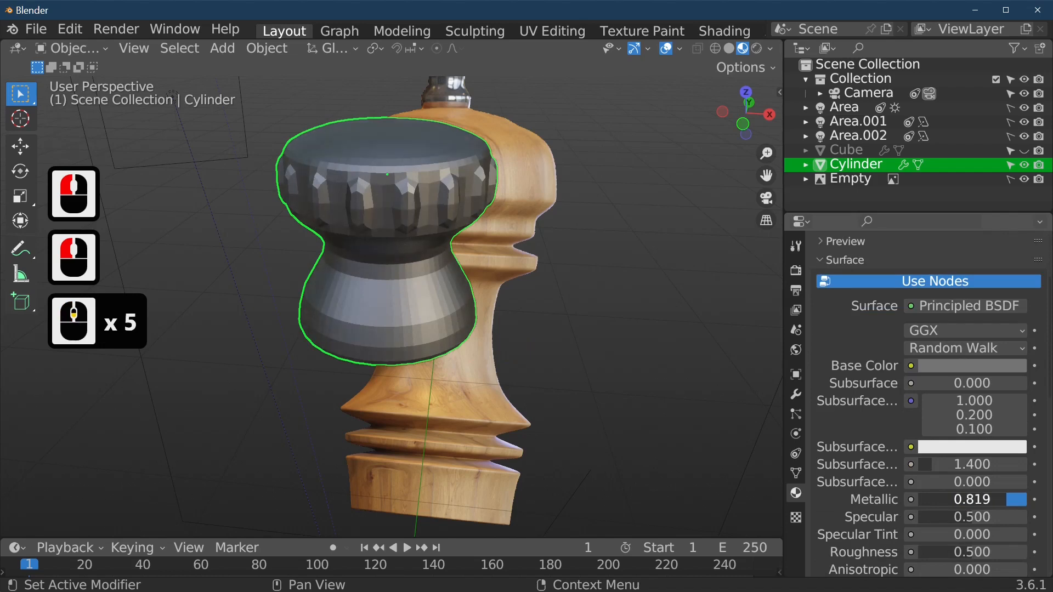
{"action": "left_click_drag", "start_coordinate": [1004, 499], "coordinate": [1008, 500]}
{"action": "right_click", "coordinate": [452, 317]}
{"action": "left_click", "coordinate": [452, 317]}
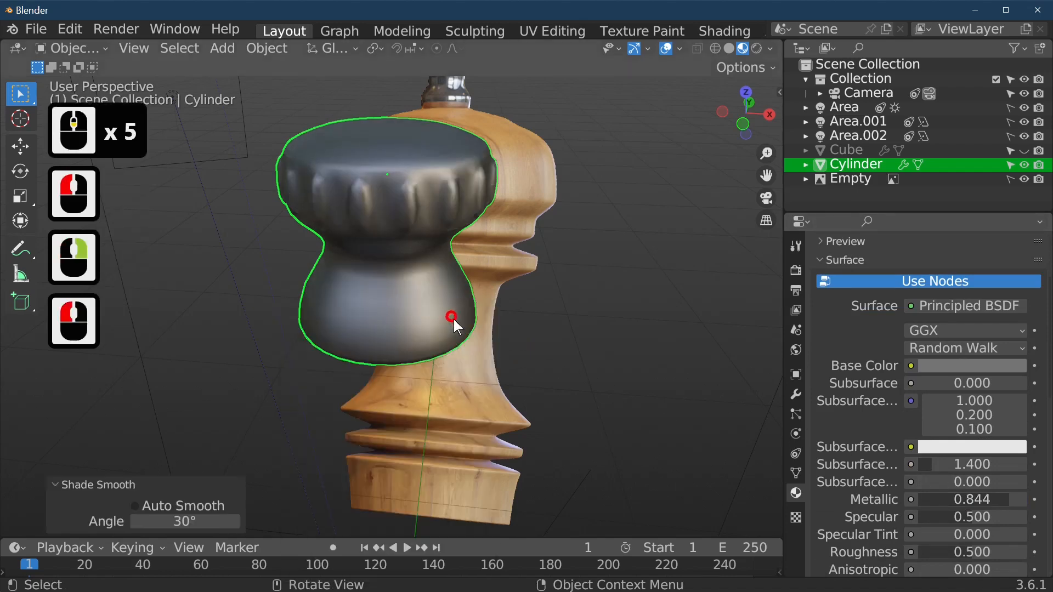
Lower the knob material's Roughness to 0.229 for a shinier metal surface.
{"action": "scroll", "coordinate": [945, 535], "scroll_direction": "down", "scroll_amount": 2}
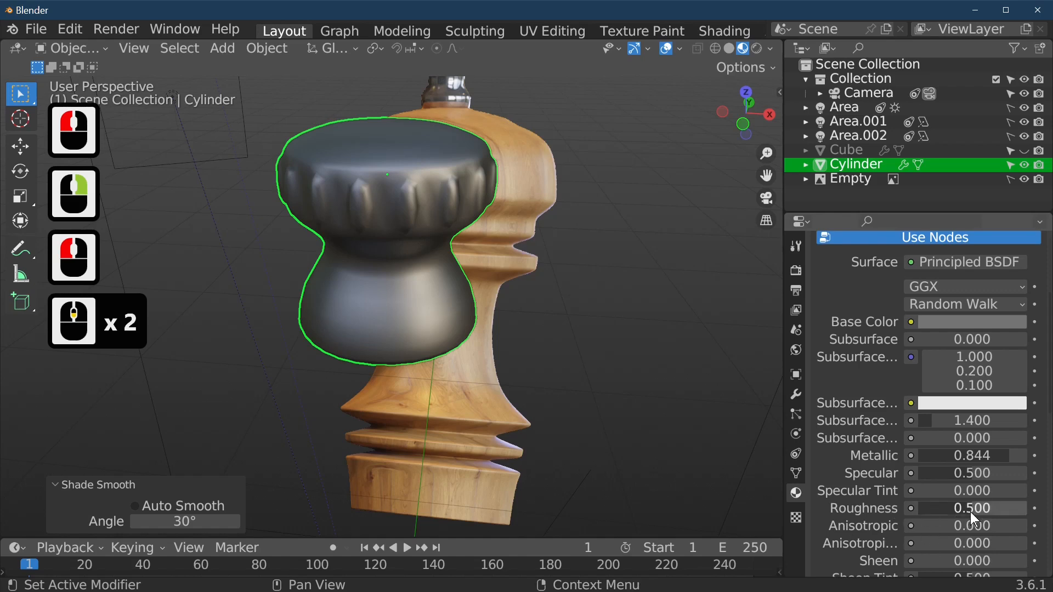
{"action": "mouse_move", "coordinate": [970, 512]}
{"action": "left_mouse_down"}
{"action": "mouse_move", "coordinate": [931, 512]}
{"action": "mouse_move", "coordinate": [949, 512]}
{"action": "left_mouse_up"}
{"action": "middle_click_drag", "start_coordinate": [735, 423], "coordinate": [617, 328]}
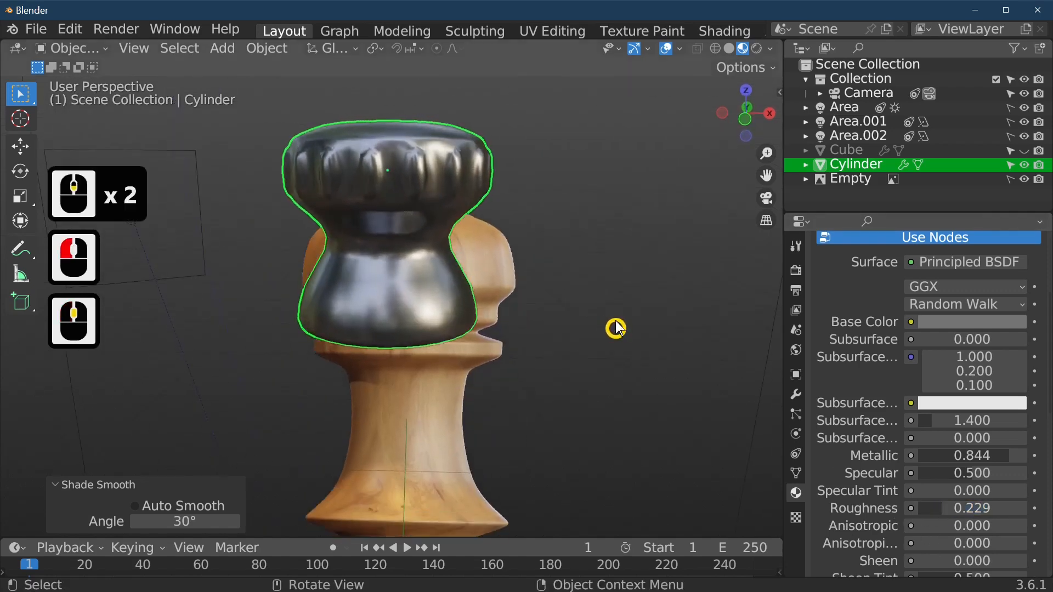
Add a loop cut around the knob's grip ridges and slide it toward their upper edge with factor -0.623.
{"action": "key", "text": "Tab"}
{"action": "left_click", "coordinate": [433, 172]}
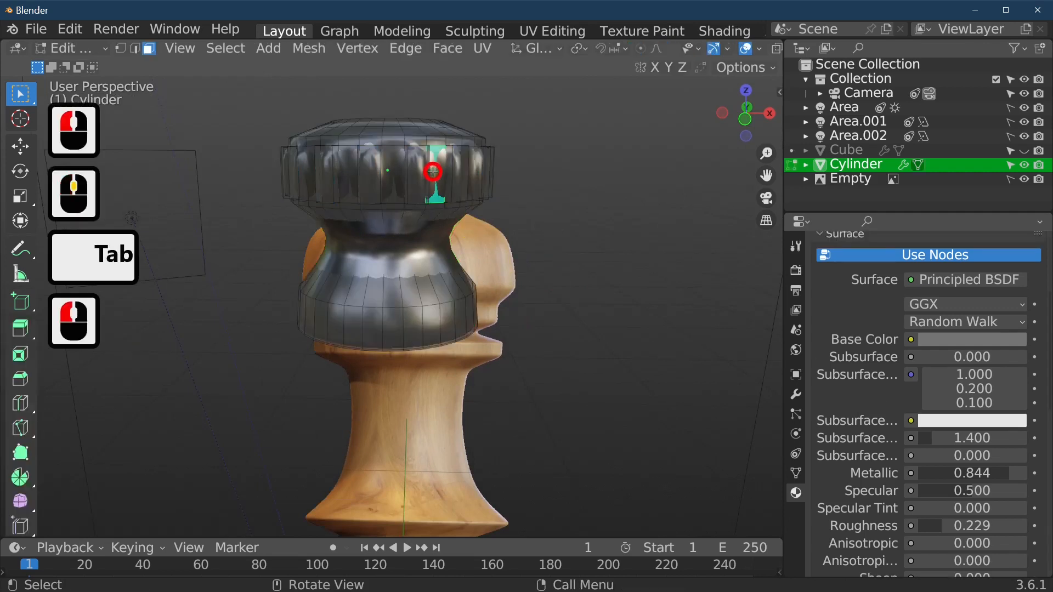
{"action": "key", "text": "ctrl+r"}
{"action": "left_click", "coordinate": [433, 168]}
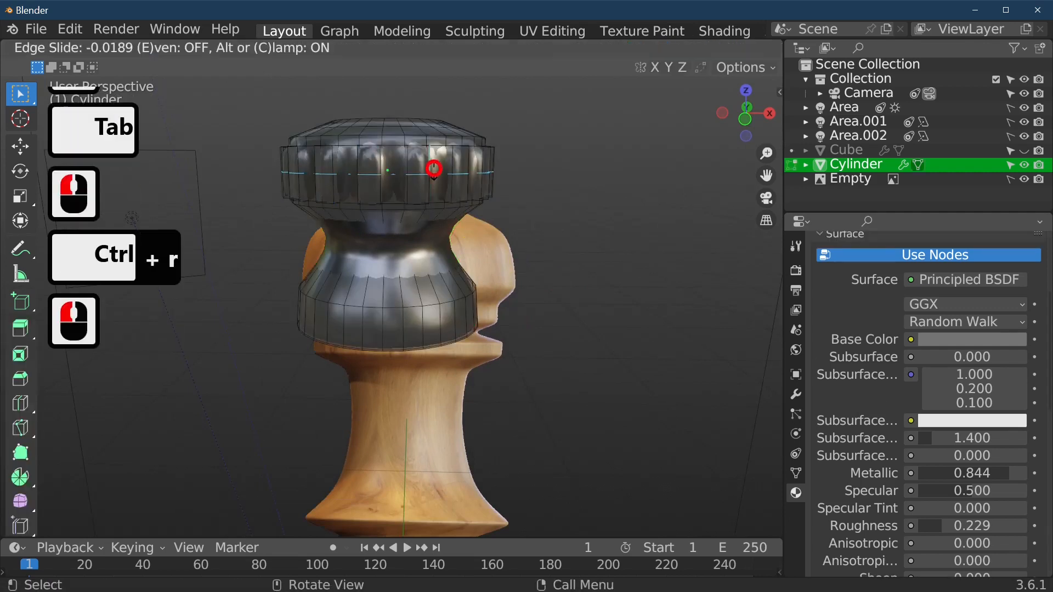
{"action": "left_click", "coordinate": [431, 171]}
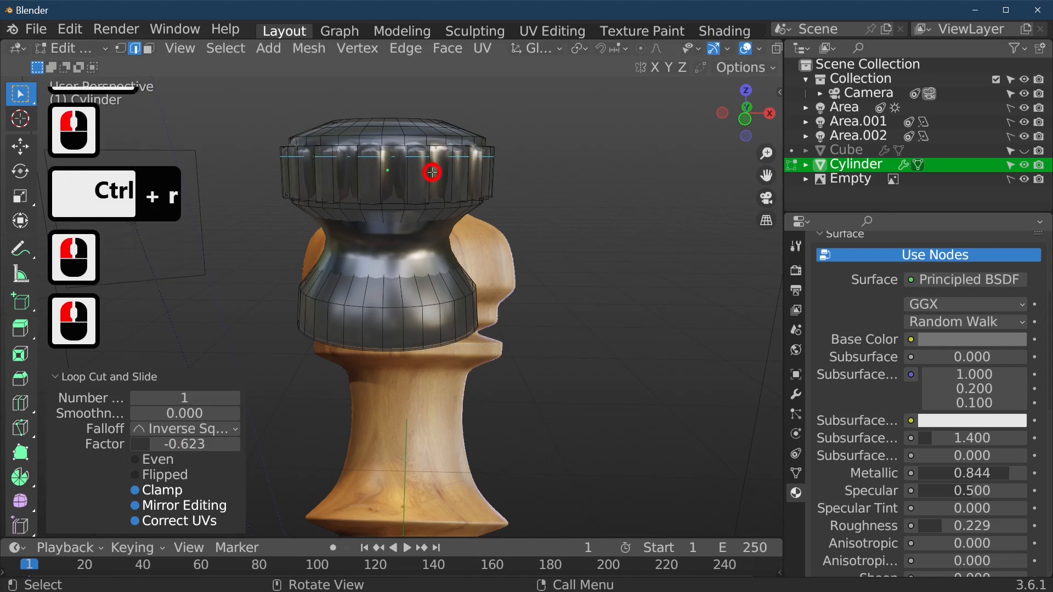
{"action": "left_click", "coordinate": [431, 171]}
Add a second loop cut near the lower edge of the grip ridges with factor -0.731 and check the result in Object Mode.
{"action": "key", "text": "ctrl+r"}
{"action": "left_click_drag", "start_coordinate": [432, 173], "coordinate": [430, 184]}
{"action": "left_click", "coordinate": [429, 188]}
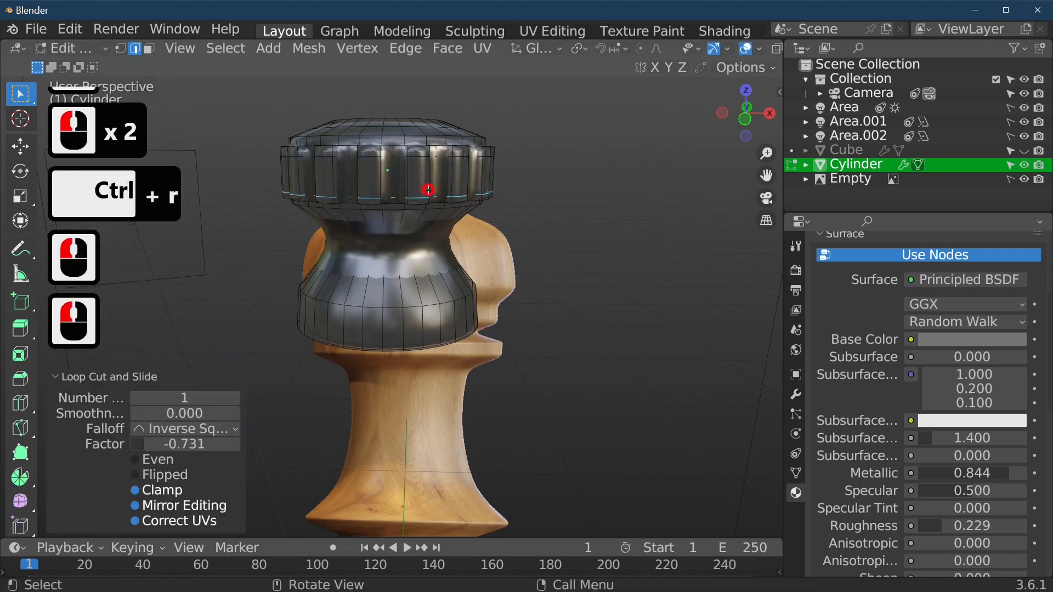
{"action": "middle_click_drag", "start_coordinate": [429, 188], "coordinate": [541, 307]}
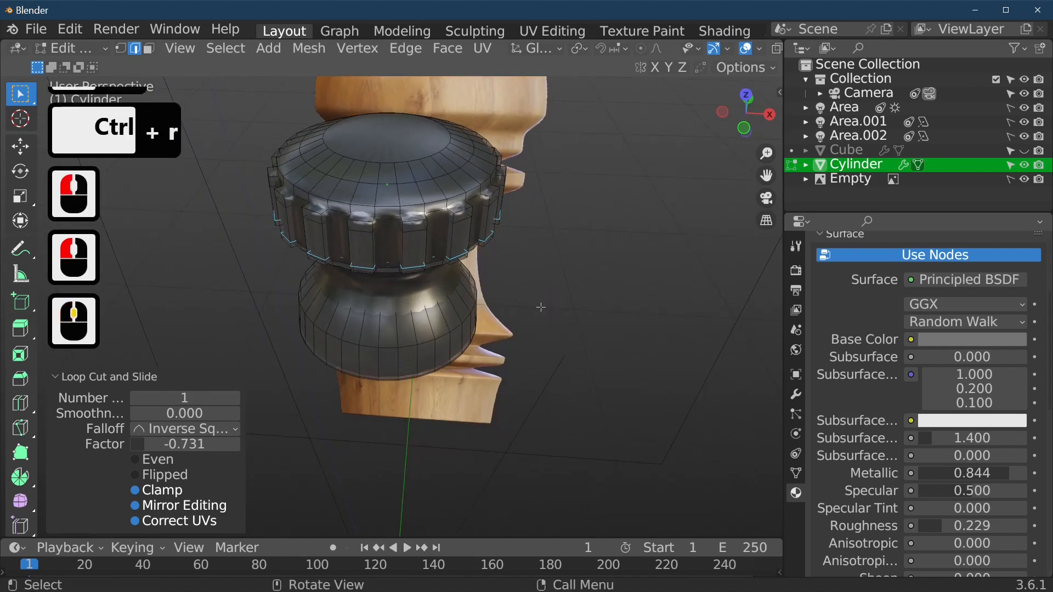
{"action": "scroll", "coordinate": [900, 328], "scroll_direction": "up", "scroll_amount": 8}
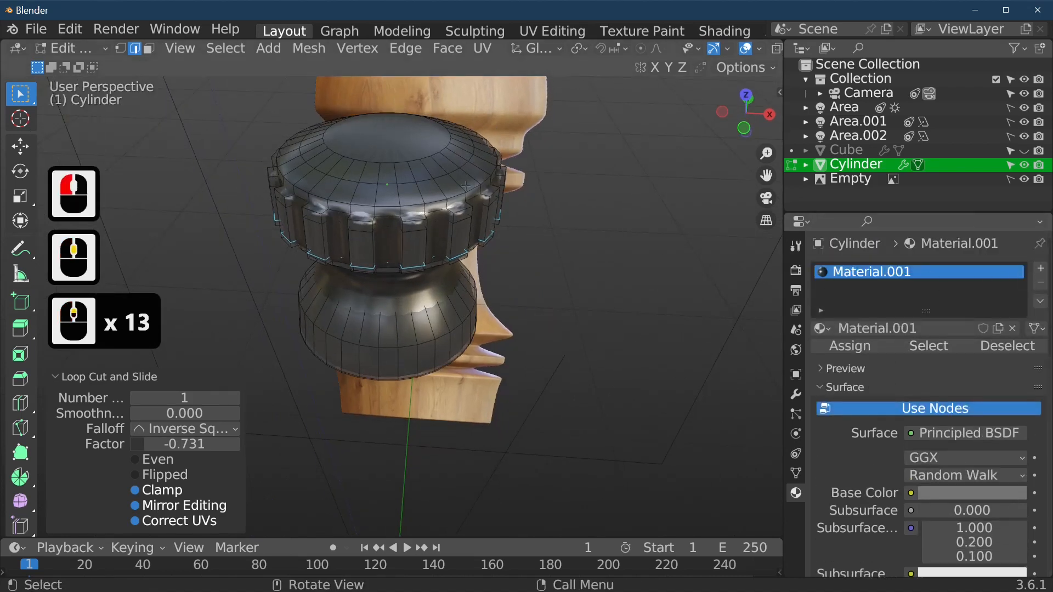
{"action": "key", "text": "Tab"}
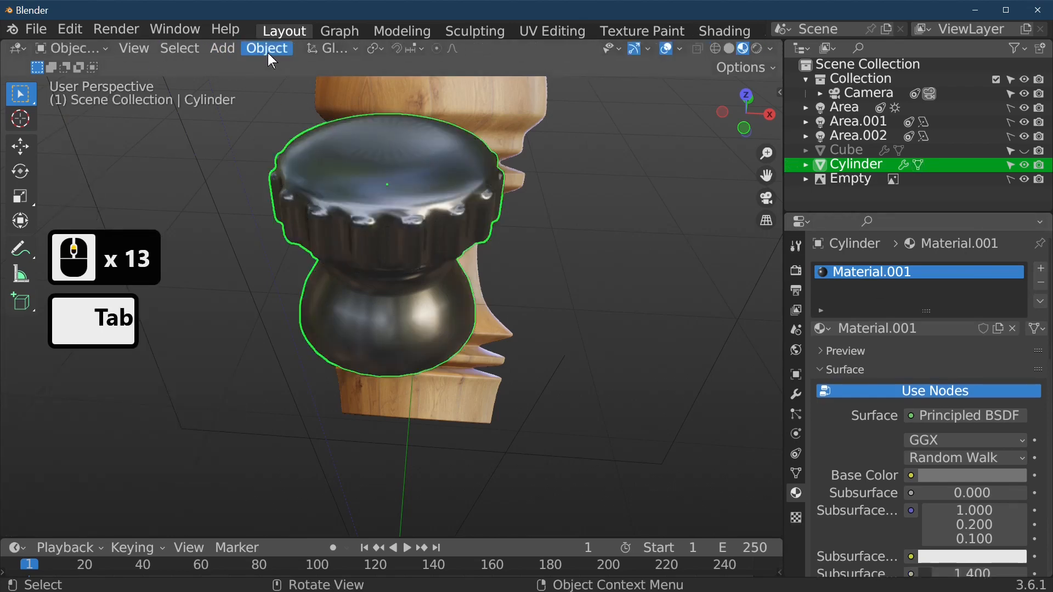
{"action": "left_click", "coordinate": [412, 162]}
Select the knob's circular top face in face select mode and inspect the knob's shading in Object Mode.
{"action": "key", "text": "Tab"}
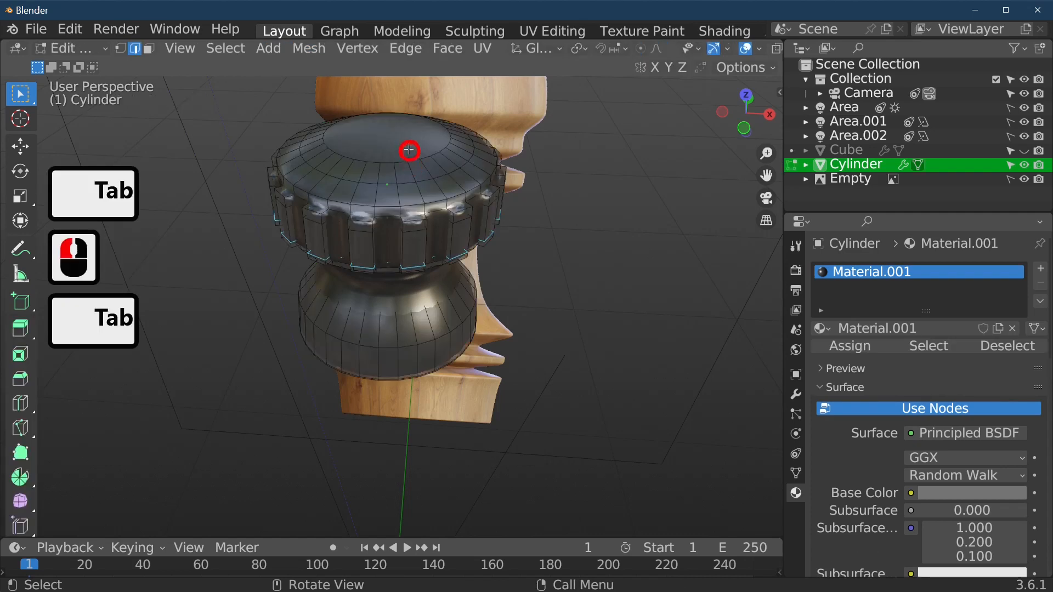
{"action": "left_click", "coordinate": [413, 156]}
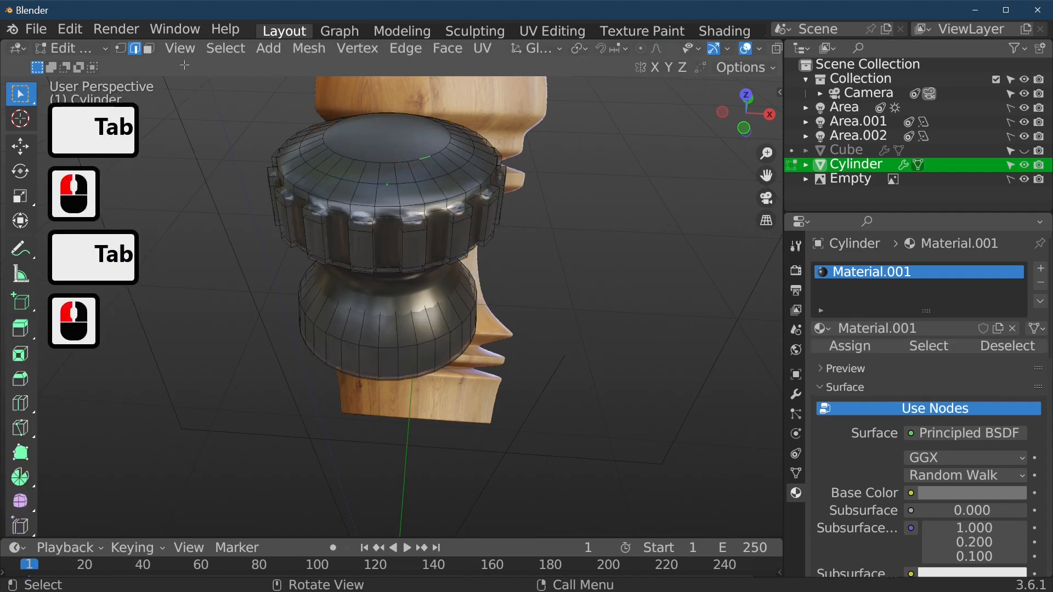
{"action": "left_click", "coordinate": [149, 48]}
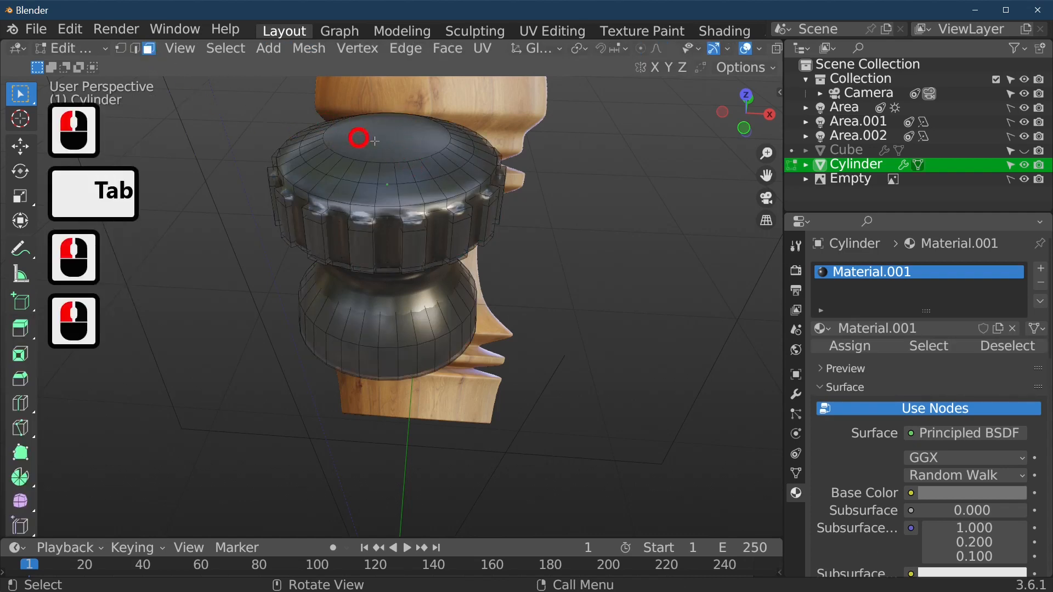
{"action": "double_click", "coordinate": [399, 150]}
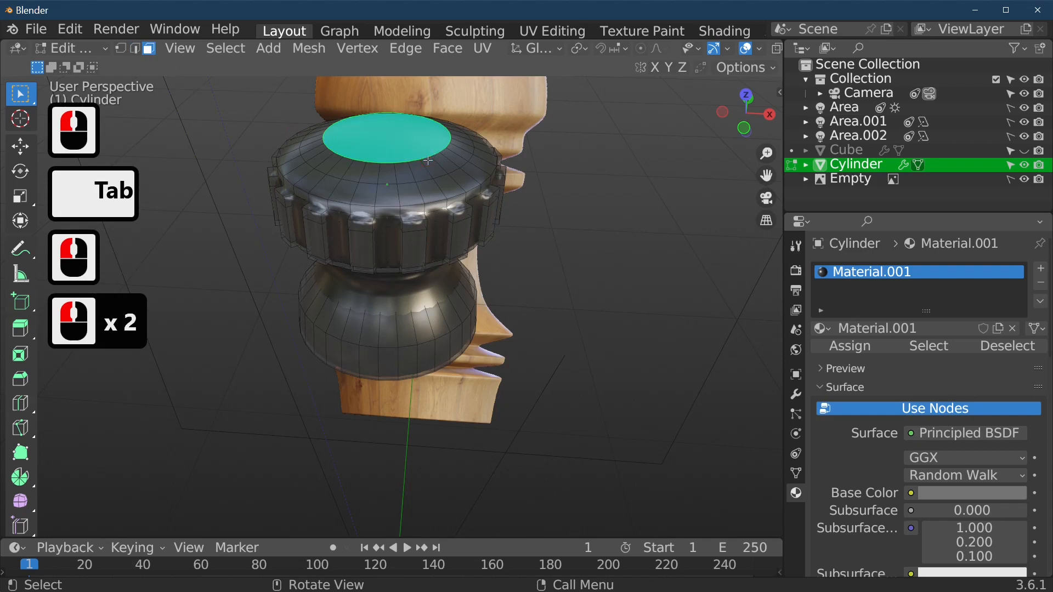
{"action": "key", "text": "x"}
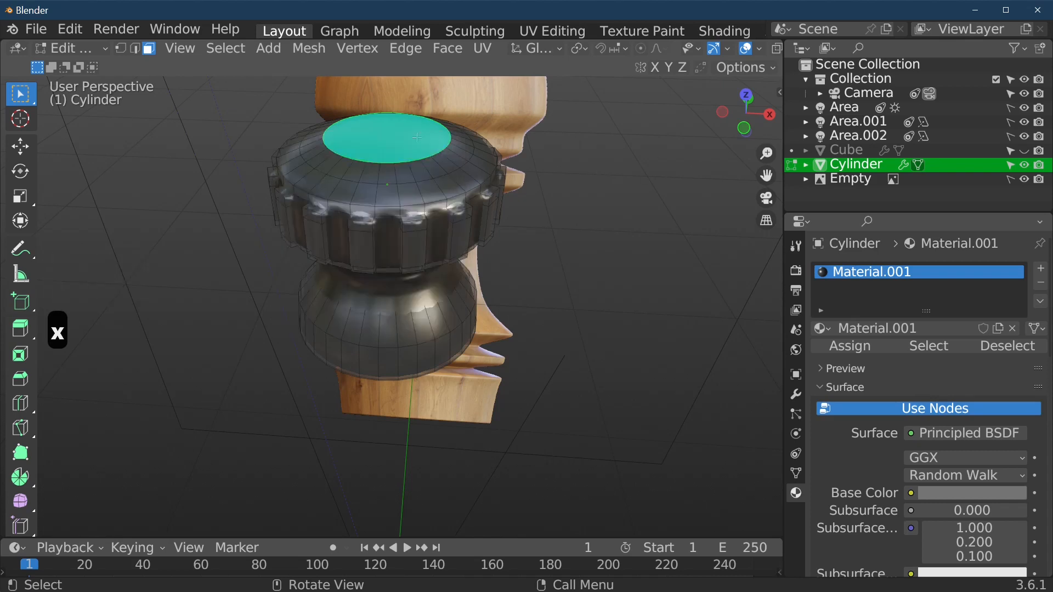
{"action": "key", "text": "Tab"}
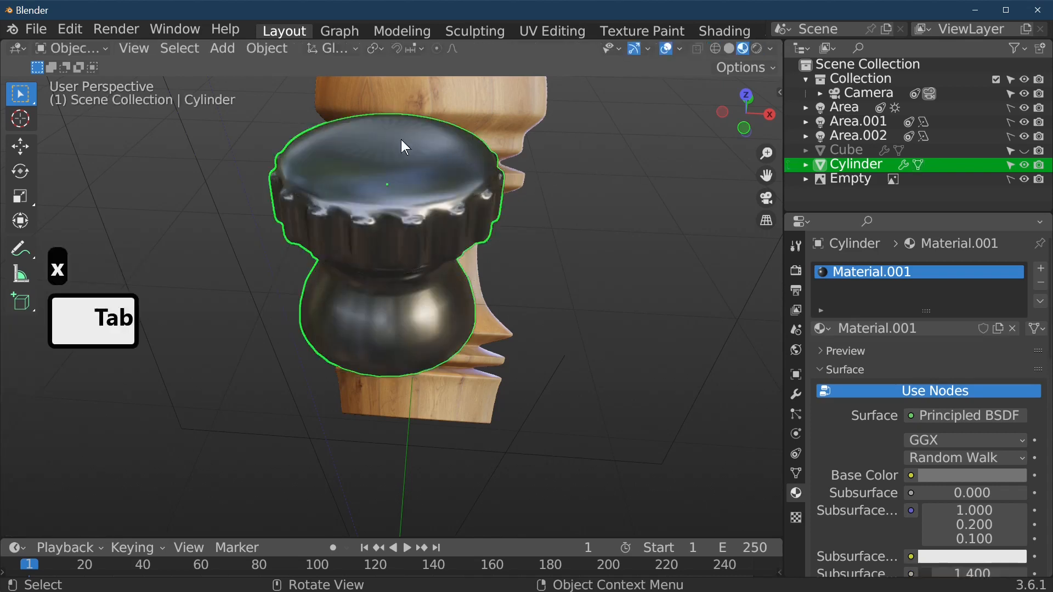
{"action": "mouse_move", "coordinate": [401, 141]}
{"action": "middle_mouse_down"}
{"action": "mouse_move", "coordinate": [409, 183]}
{"action": "mouse_move", "coordinate": [385, 150]}
{"action": "middle_mouse_up"}
{"action": "middle_click_drag", "start_coordinate": [431, 194], "coordinate": [435, 160]}
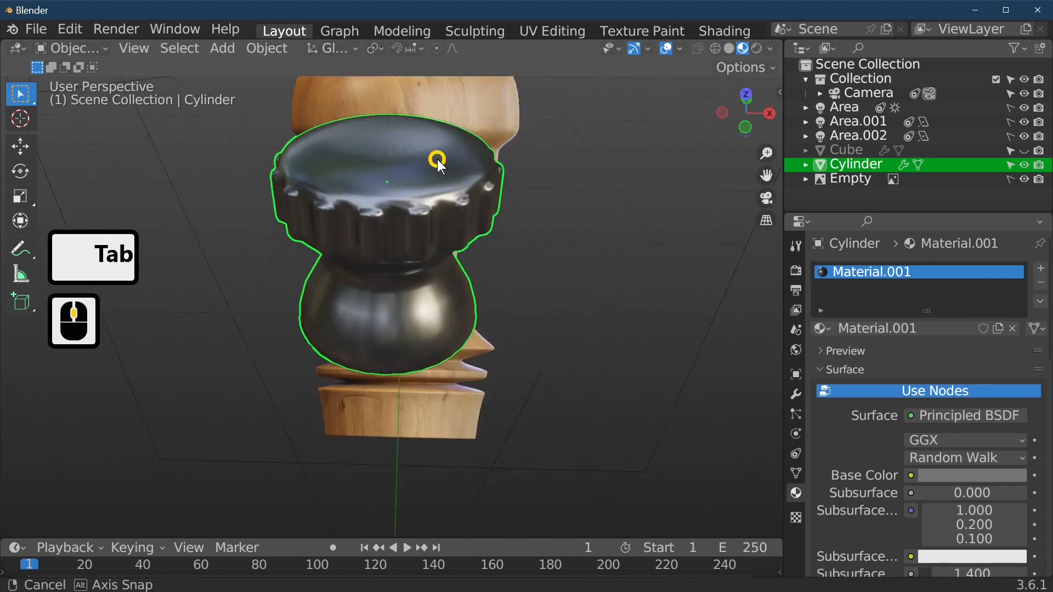
Extrude the knob's top face inward at scale 0.780 and raise it 0.0043 along Z.
{"action": "key", "text": "Tab"}
{"action": "left_click", "coordinate": [482, 173]}
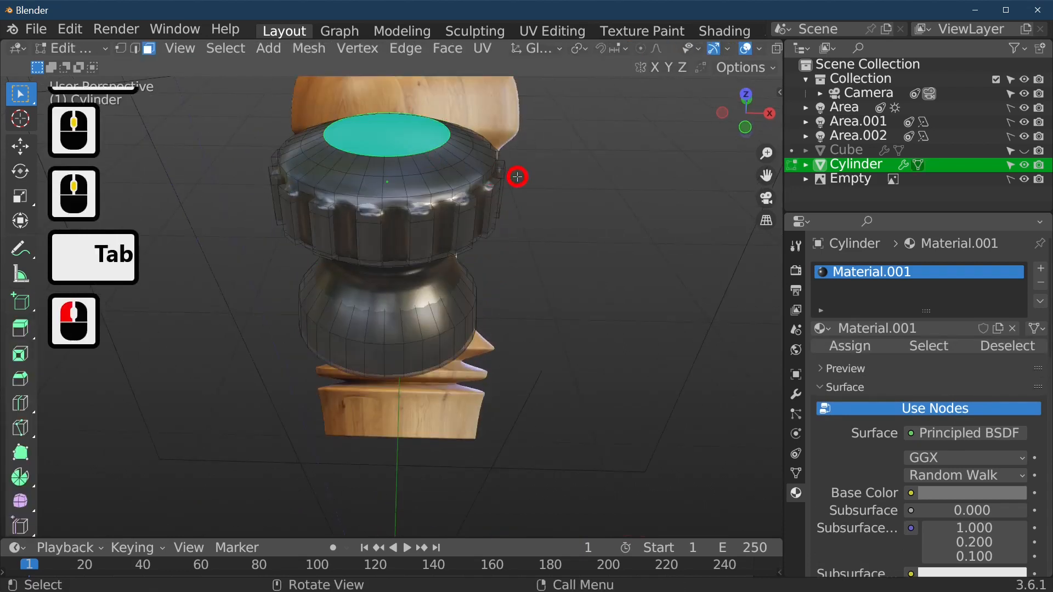
{"action": "key", "text": "e"}
{"action": "key", "text": "s"}
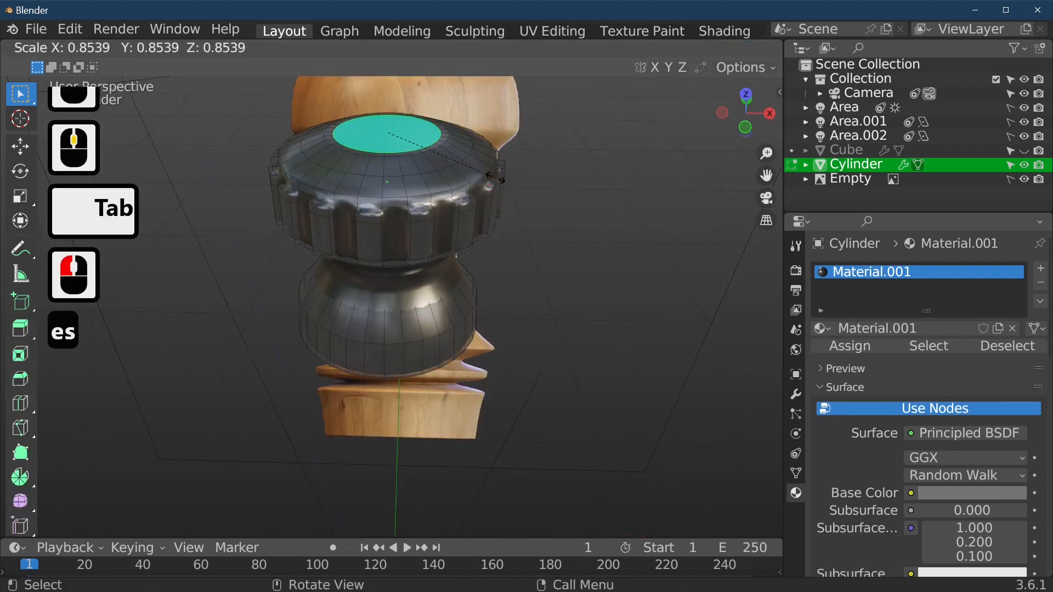
{"action": "left_click", "coordinate": [484, 175]}
{"action": "key", "text": "g"}
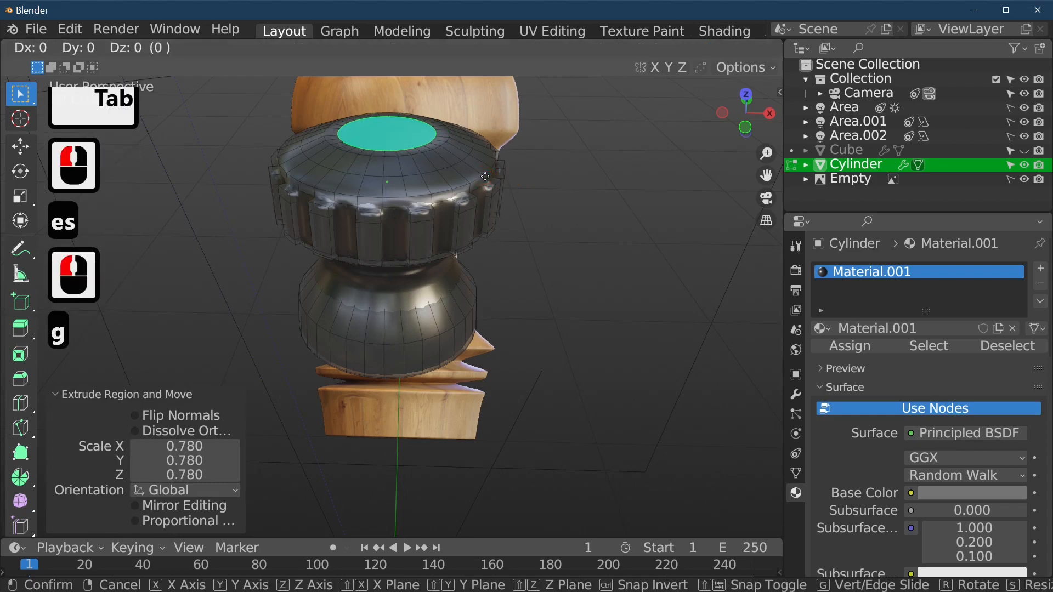
{"action": "key", "text": "z"}
{"action": "left_click", "coordinate": [487, 173]}
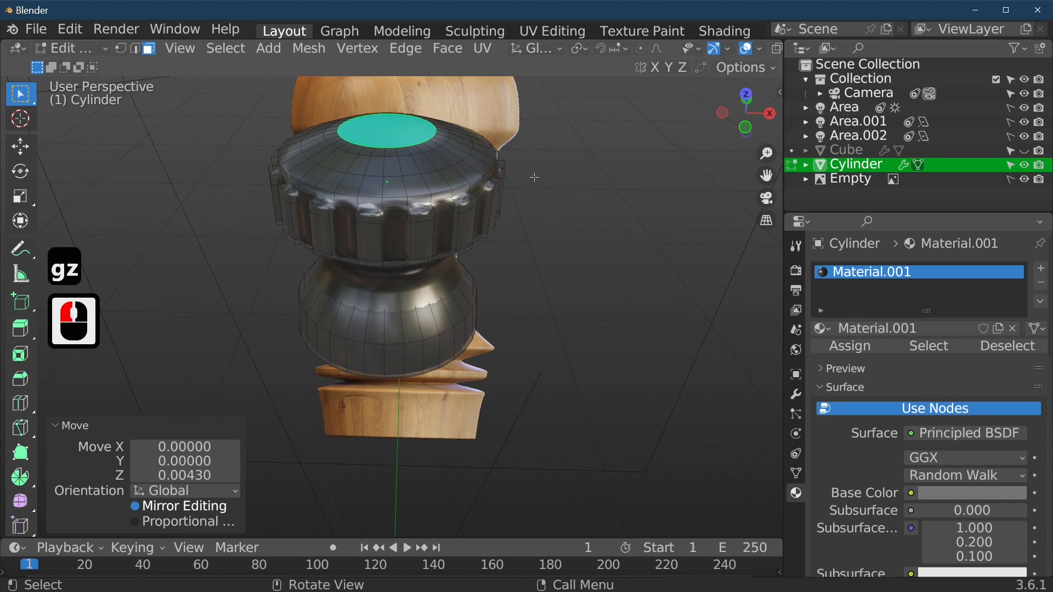
Extrude the knob's top face inward twice more, first at scale 0.862, and check the result in Object Mode.
{"action": "key", "text": "e"}
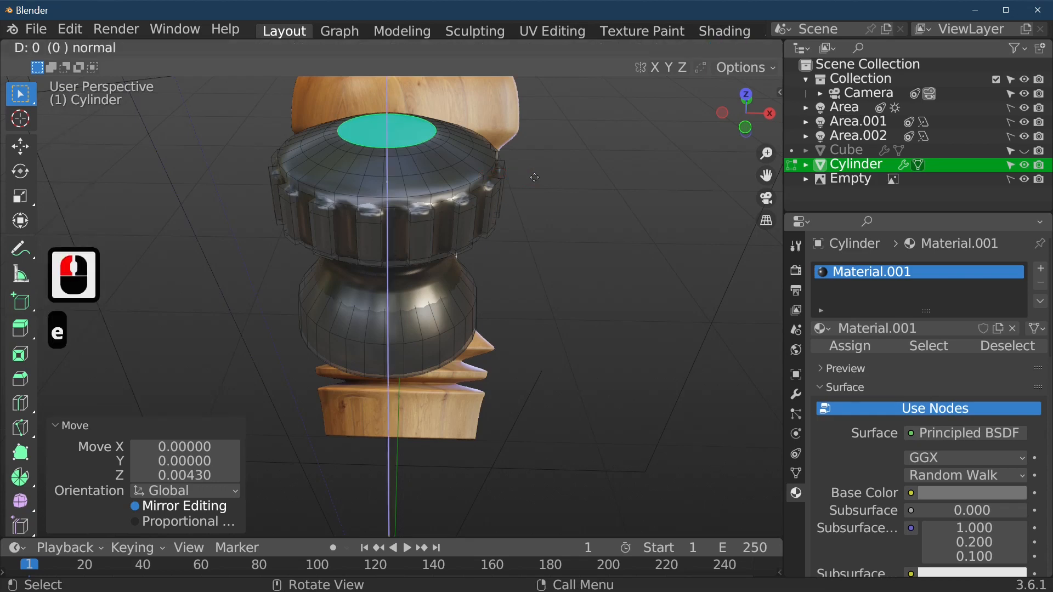
{"action": "key", "text": "s"}
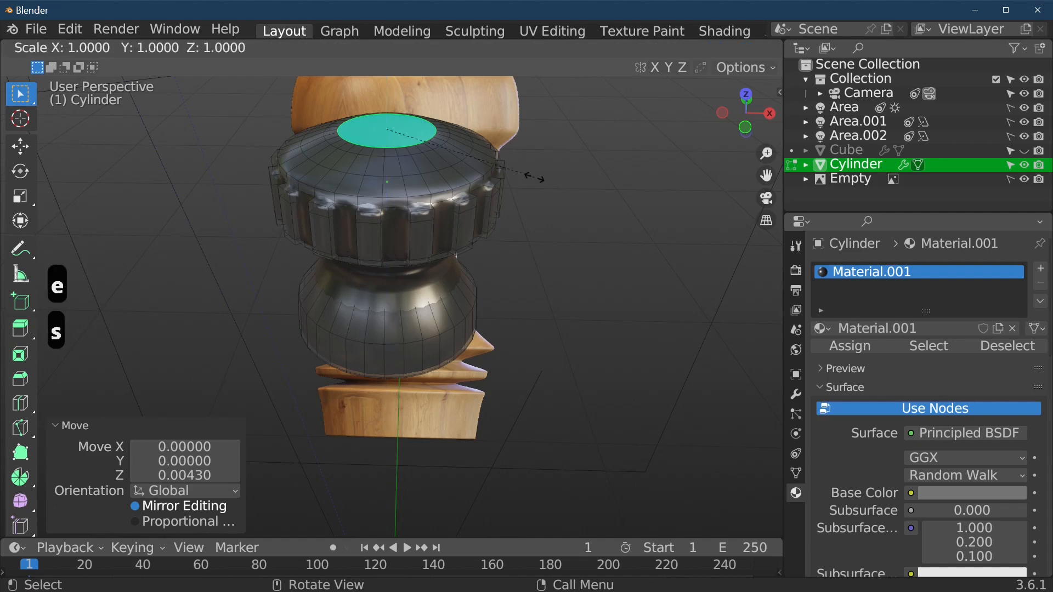
{"action": "left_click", "coordinate": [510, 180]}
{"action": "key", "text": "e"}
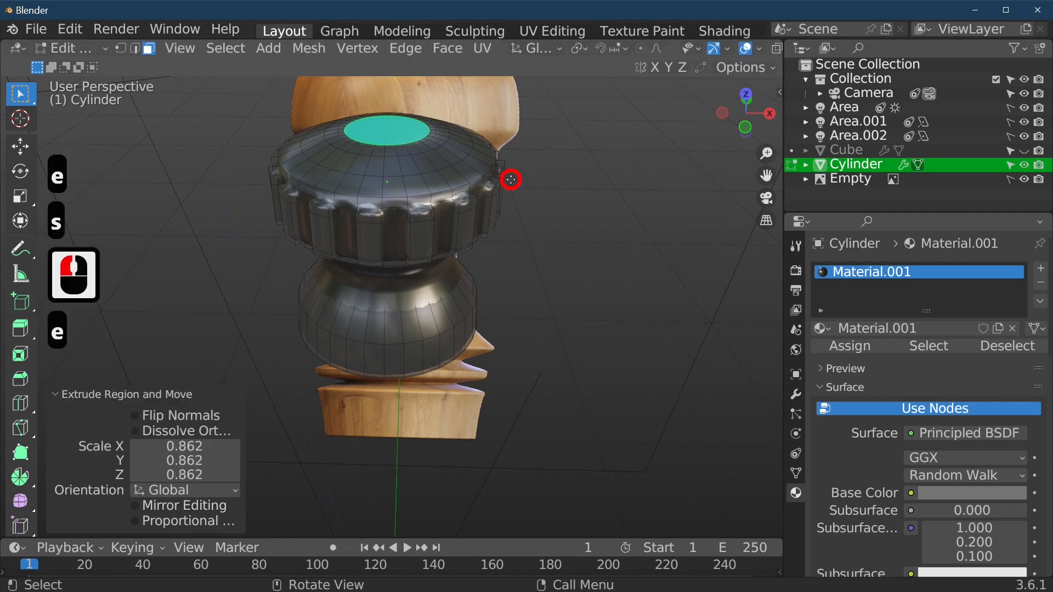
{"action": "key", "text": "s"}
{"action": "left_click", "coordinate": [481, 179]}
{"action": "key", "text": "Tab"}
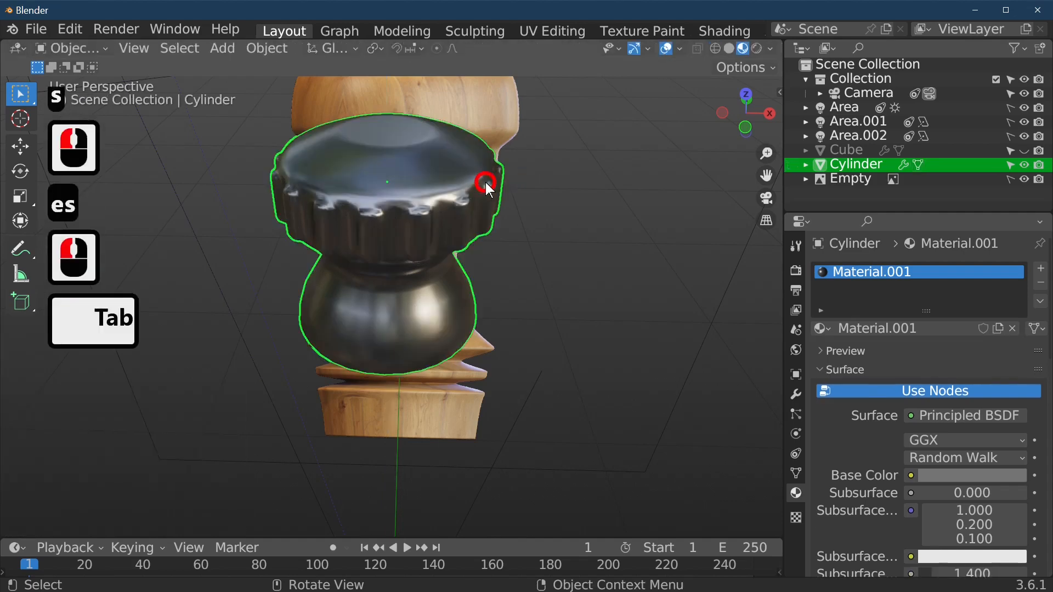
{"action": "scroll", "coordinate": [486, 182], "scroll_direction": "up", "scroll_amount": 4}
{"action": "mouse_move", "coordinate": [475, 170]}
{"action": "middle_mouse_down"}
{"action": "mouse_move", "coordinate": [360, 154]}
{"action": "mouse_move", "coordinate": [426, 151]}
{"action": "mouse_move", "coordinate": [455, 119]}
{"action": "mouse_move", "coordinate": [456, 97]}
{"action": "mouse_move", "coordinate": [423, 160]}
{"action": "mouse_move", "coordinate": [463, 209]}
{"action": "mouse_move", "coordinate": [469, 159]}
{"action": "middle_mouse_up"}
{"action": "scroll", "coordinate": [456, 119], "scroll_direction": "down", "scroll_amount": 5}
Add a loop cut around the knob's lowest band, slide it with factor -0.647, and view the underside in Object Mode.
{"action": "key", "text": "Tab"}
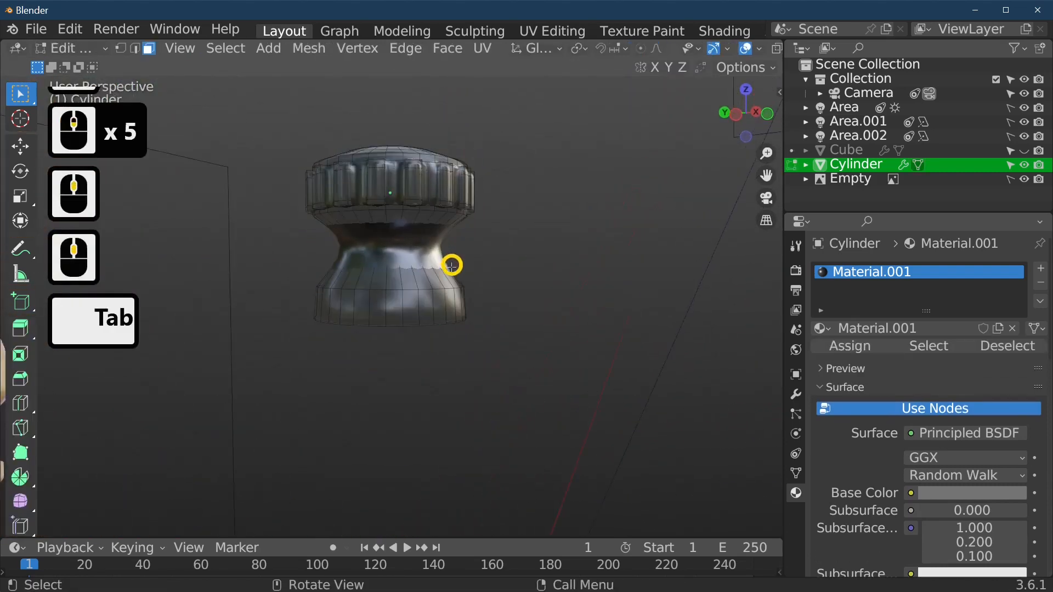
{"action": "left_click", "coordinate": [441, 306]}
{"action": "key", "text": "ctrl+r"}
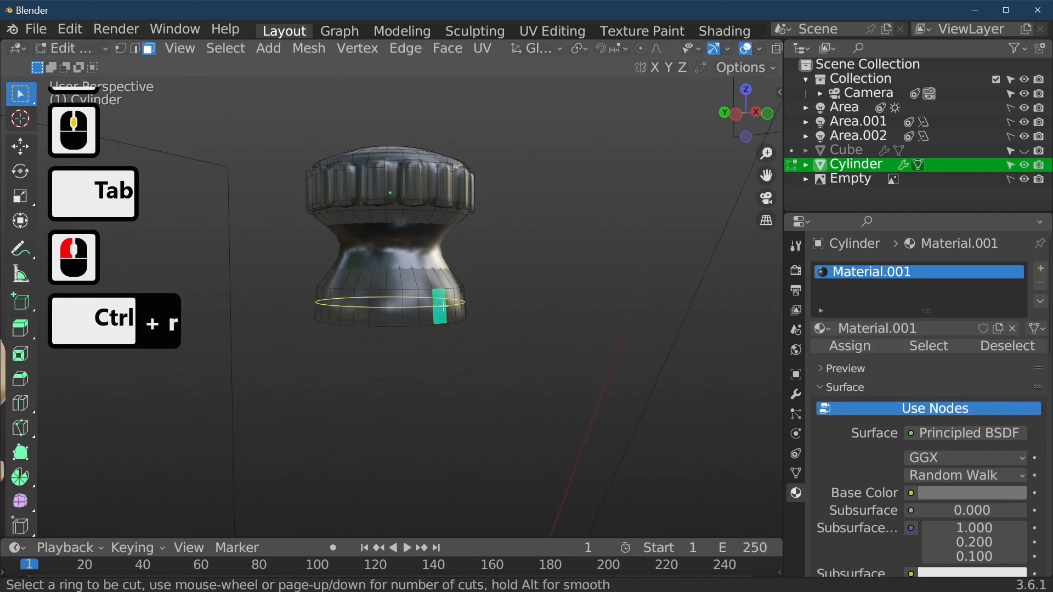
{"action": "left_click", "coordinate": [443, 308]}
{"action": "left_click", "coordinate": [444, 321]}
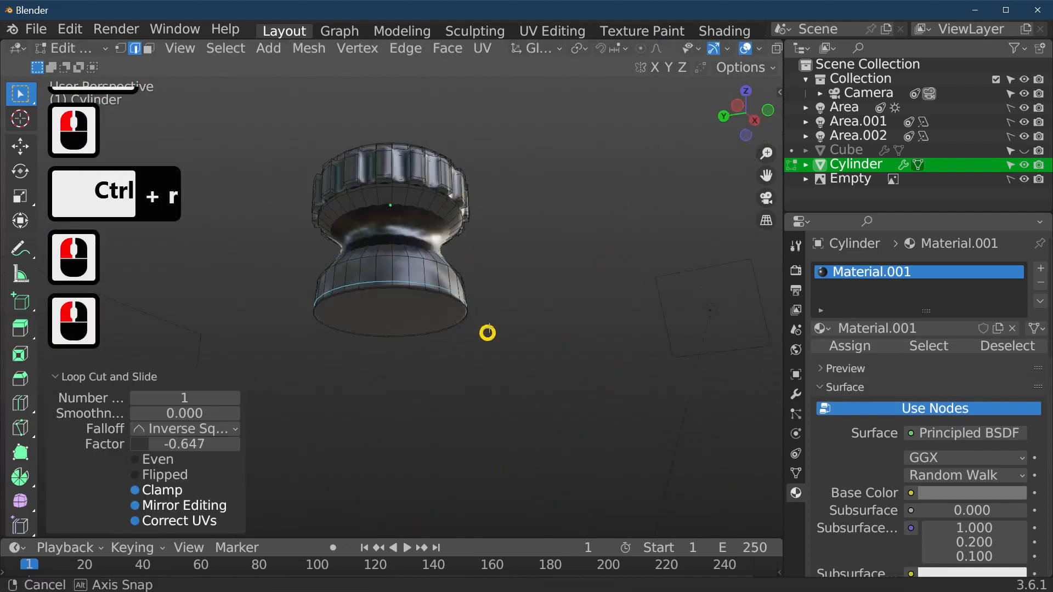
{"action": "middle_click_drag", "start_coordinate": [486, 331], "coordinate": [448, 302]}
{"action": "key", "text": "Tab"}
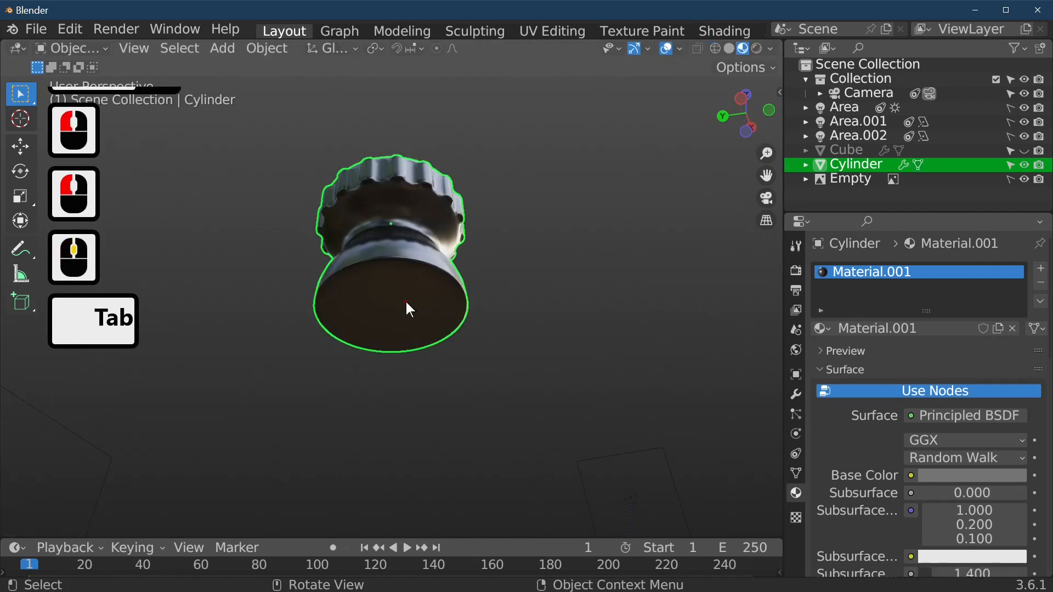
Select the knob's bottom face and extrude it inward at scale 0.465.
{"action": "left_click", "coordinate": [409, 293]}
{"action": "key", "text": "Tab"}
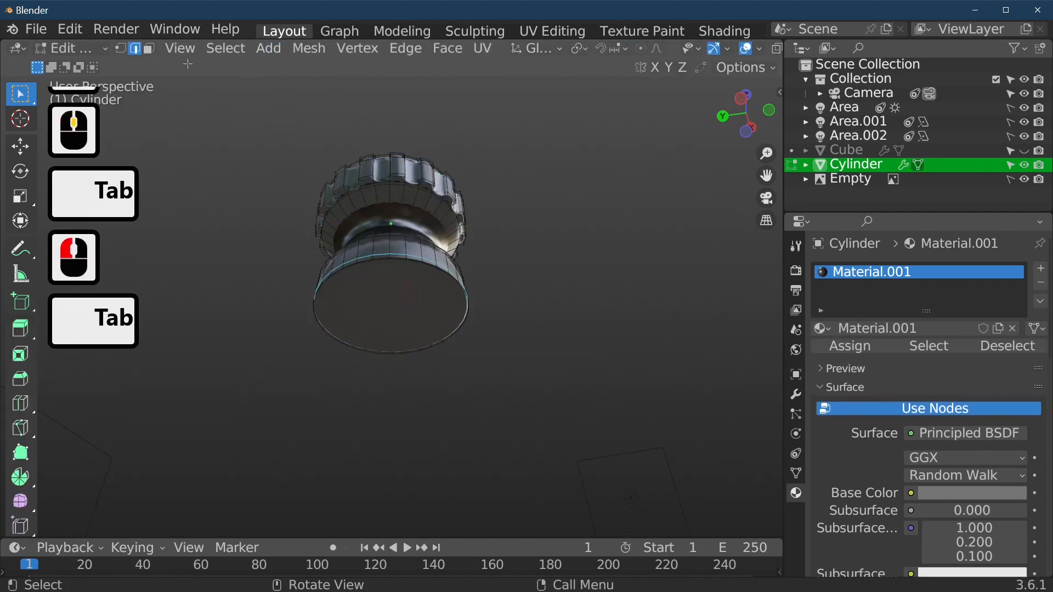
{"action": "left_click", "coordinate": [148, 48]}
{"action": "left_click", "coordinate": [411, 282]}
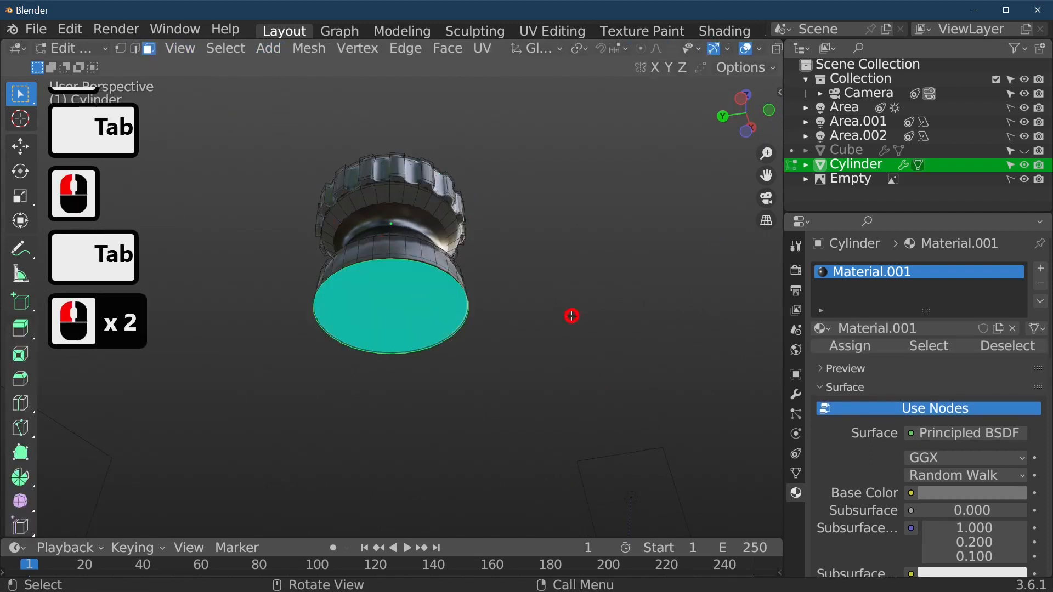
{"action": "key", "text": "e"}
{"action": "key", "text": "s"}
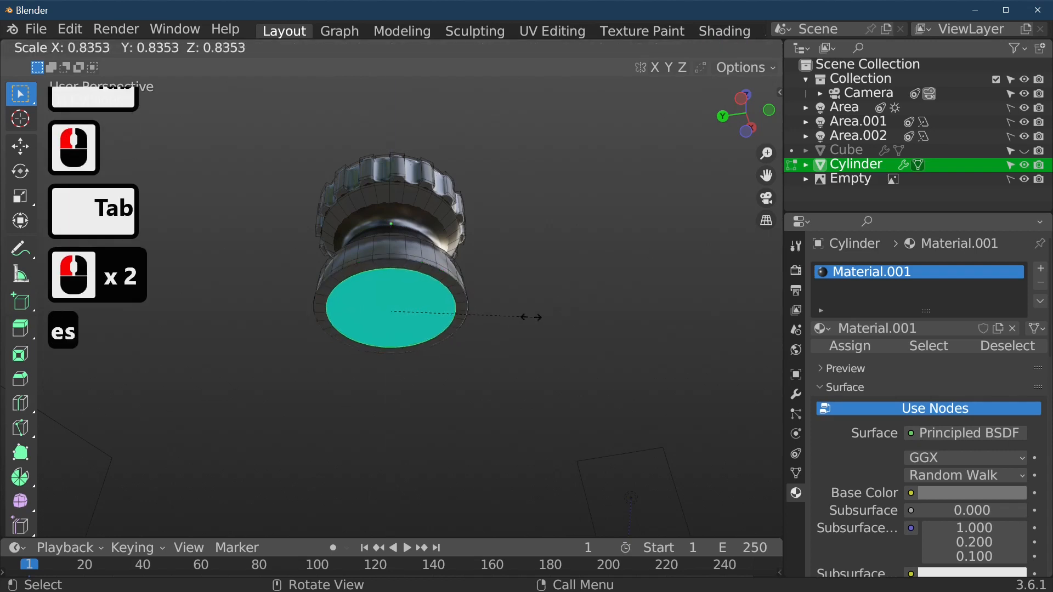
{"action": "left_click", "coordinate": [470, 321]}
Extrude the small inner bottom face along its normals with an offset of 0.307.
{"action": "right_click", "coordinate": [396, 314]}
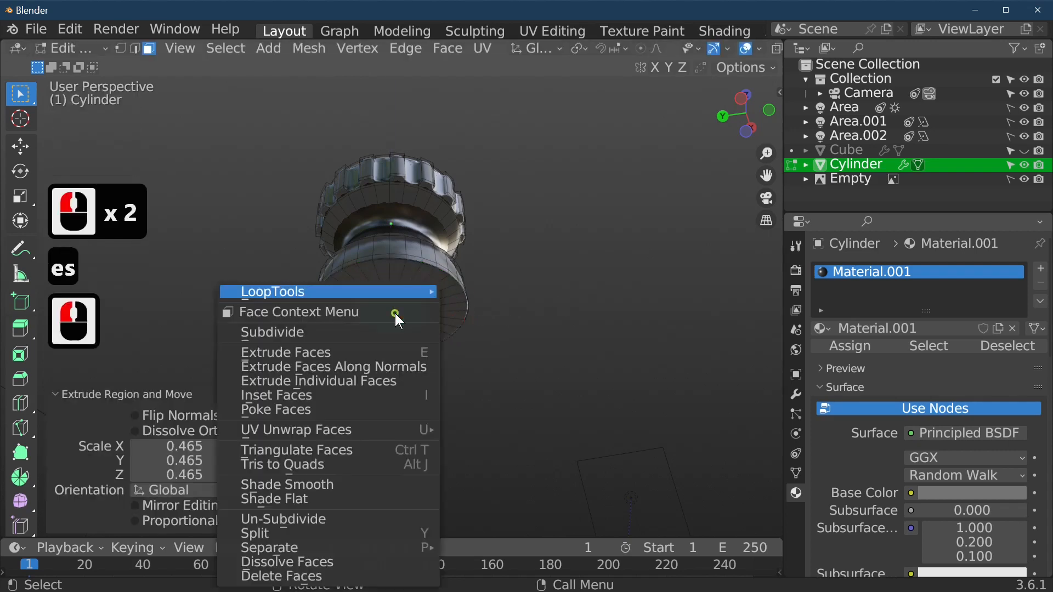
{"action": "left_click", "coordinate": [405, 367]}
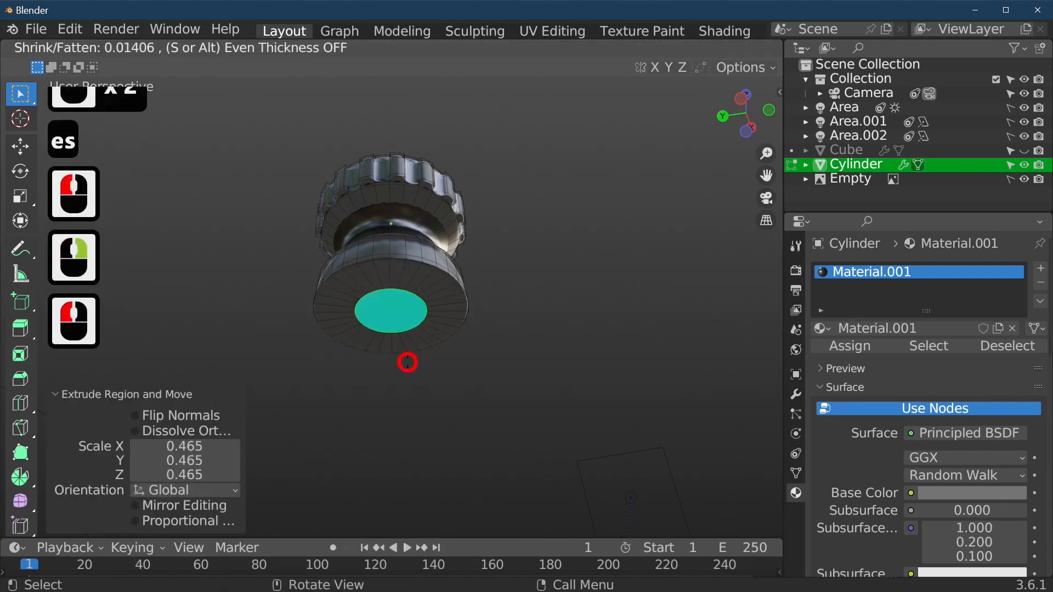
{"action": "left_click", "coordinate": [441, 301]}
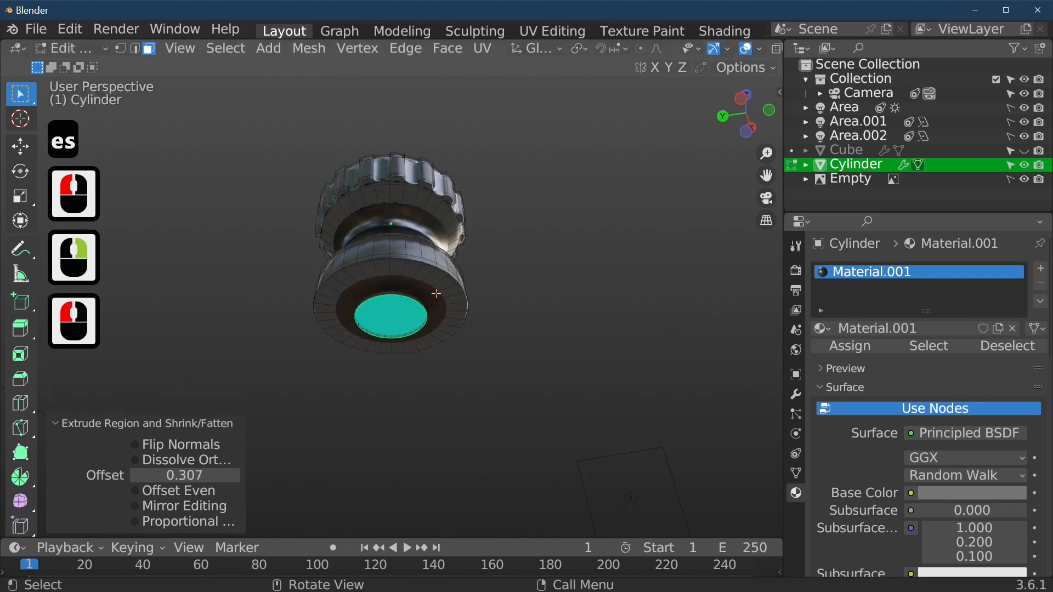
Extrude the bottom face inward at scale 0.877, and extend it along its normals by 4.333 to form a stem.
{"action": "key", "text": "e"}
{"action": "key", "text": "s"}
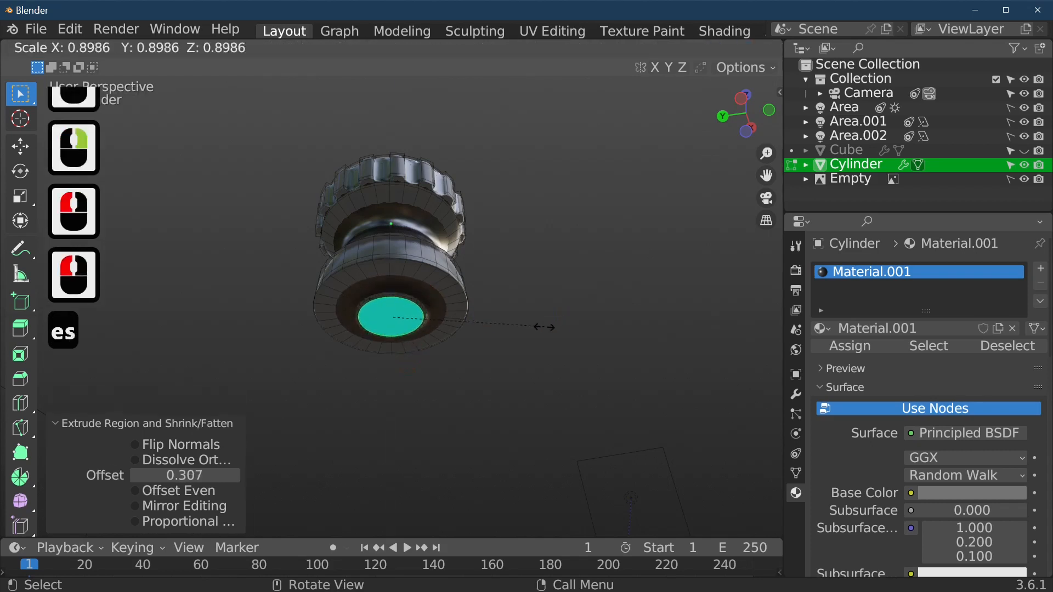
{"action": "left_click", "coordinate": [531, 329]}
{"action": "right_click", "coordinate": [431, 323]}
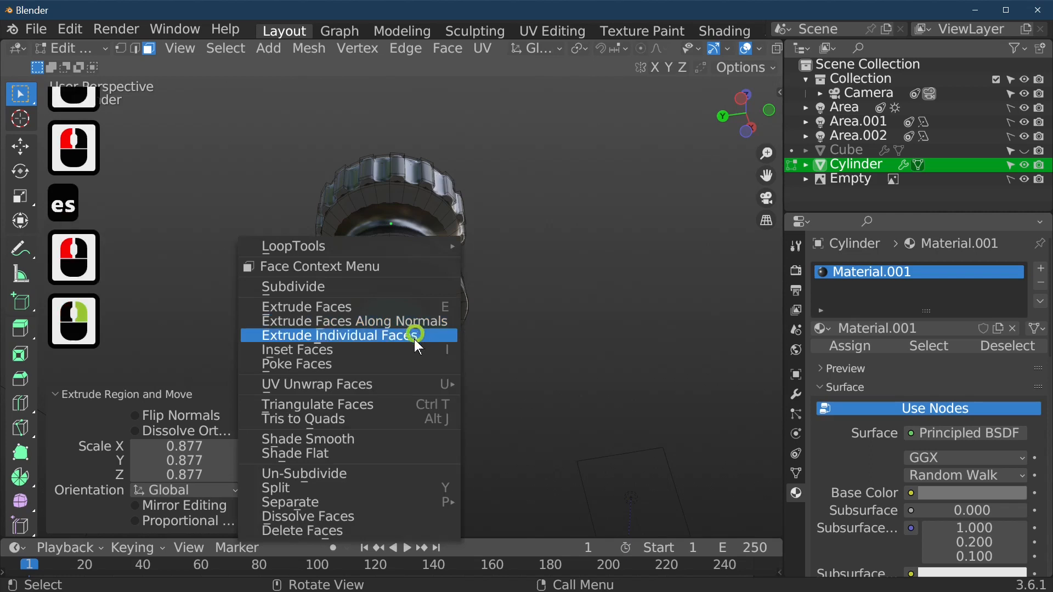
{"action": "left_click", "coordinate": [423, 321]}
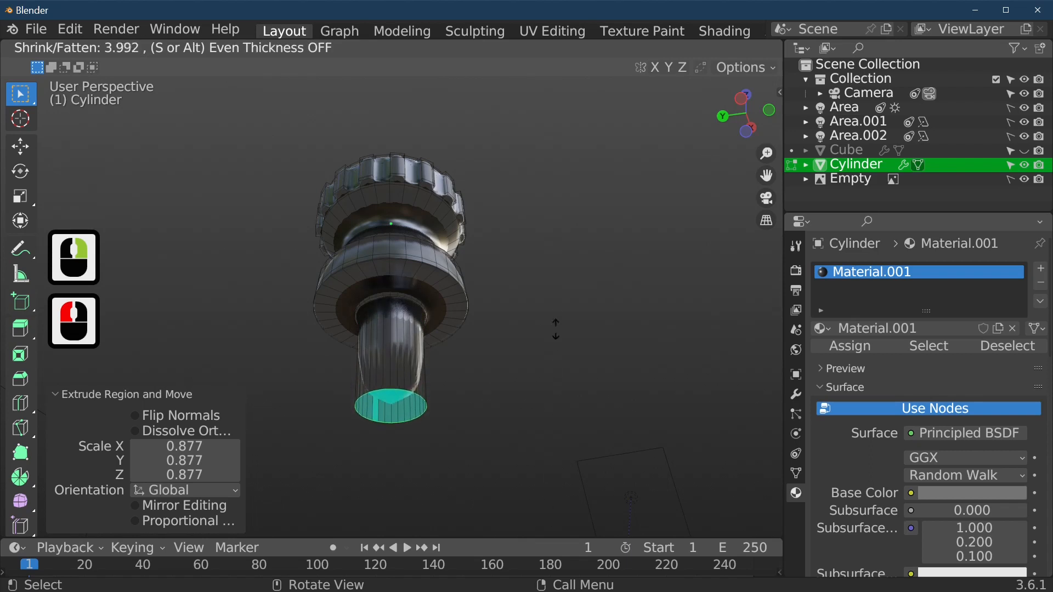
{"action": "left_click", "coordinate": [557, 252]}
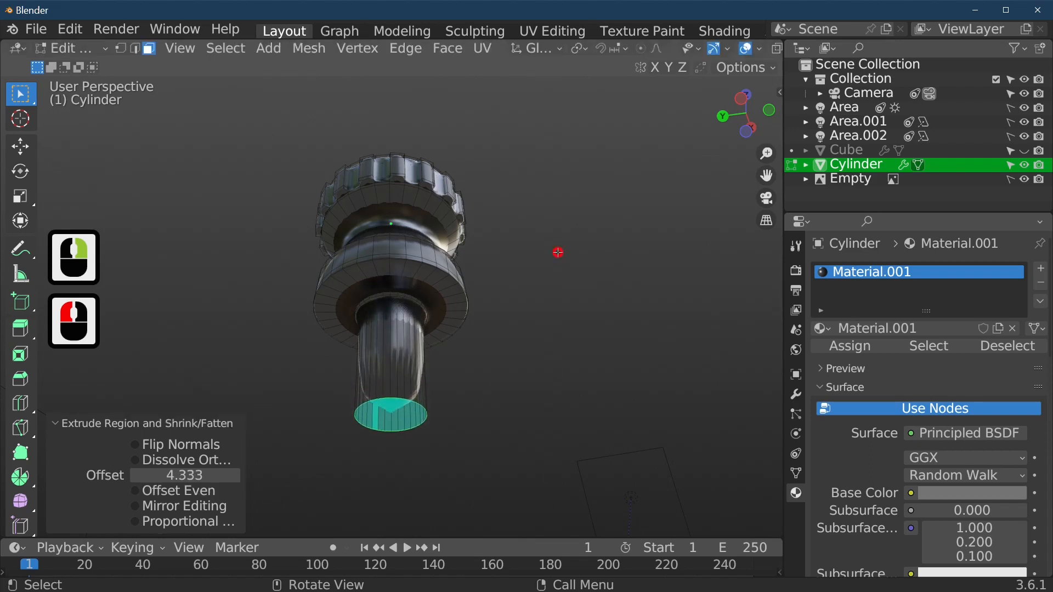
Extrude the stem's end face along its normals with an offset of 0.220.
{"action": "right_click", "coordinate": [392, 418]}
{"action": "left_click", "coordinate": [422, 364]}
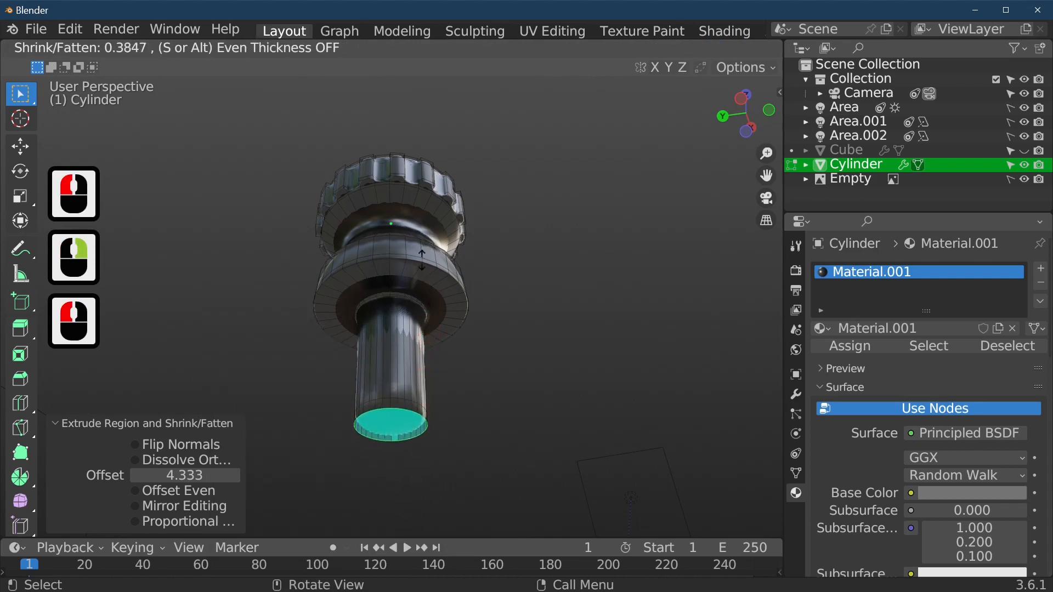
{"action": "left_click", "coordinate": [521, 456]}
Extrude the stem's end face inward twice, first at scale 0.855, and check the knob in Object Mode.
{"action": "key", "text": "e"}
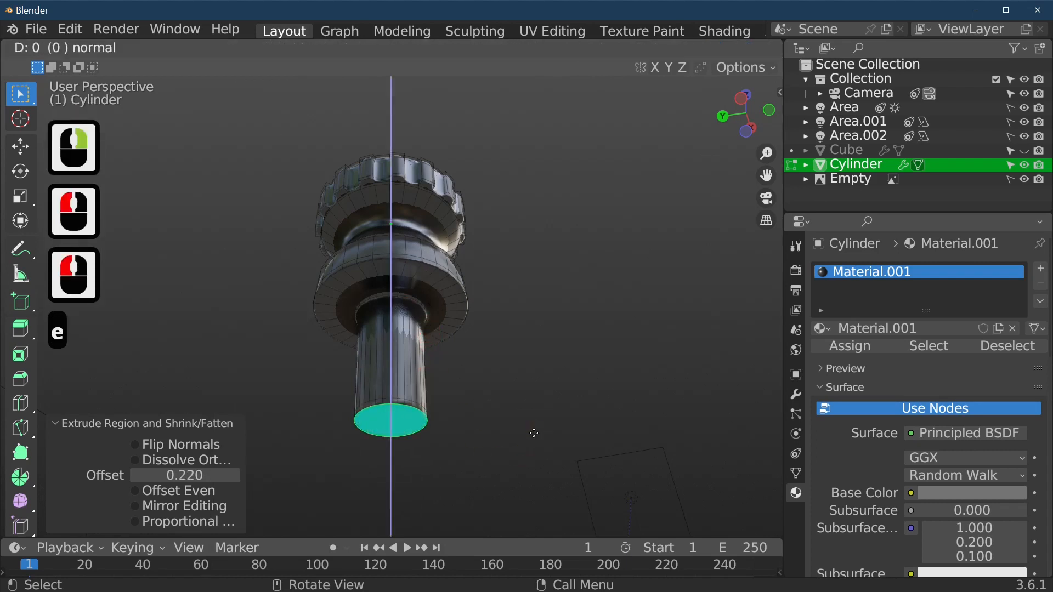
{"action": "key", "text": "s"}
{"action": "left_click", "coordinate": [512, 439]}
{"action": "key", "text": "e"}
{"action": "key", "text": "s"}
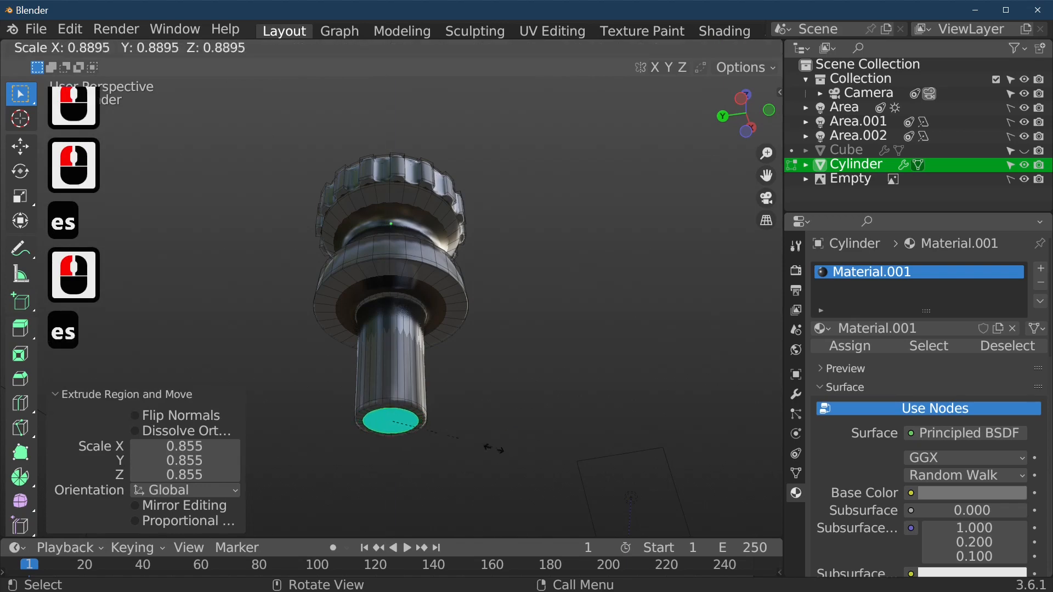
{"action": "left_click", "coordinate": [482, 453]}
{"action": "key", "text": "Tab"}
{"action": "middle_click_drag", "start_coordinate": [494, 458], "coordinate": [474, 78]}
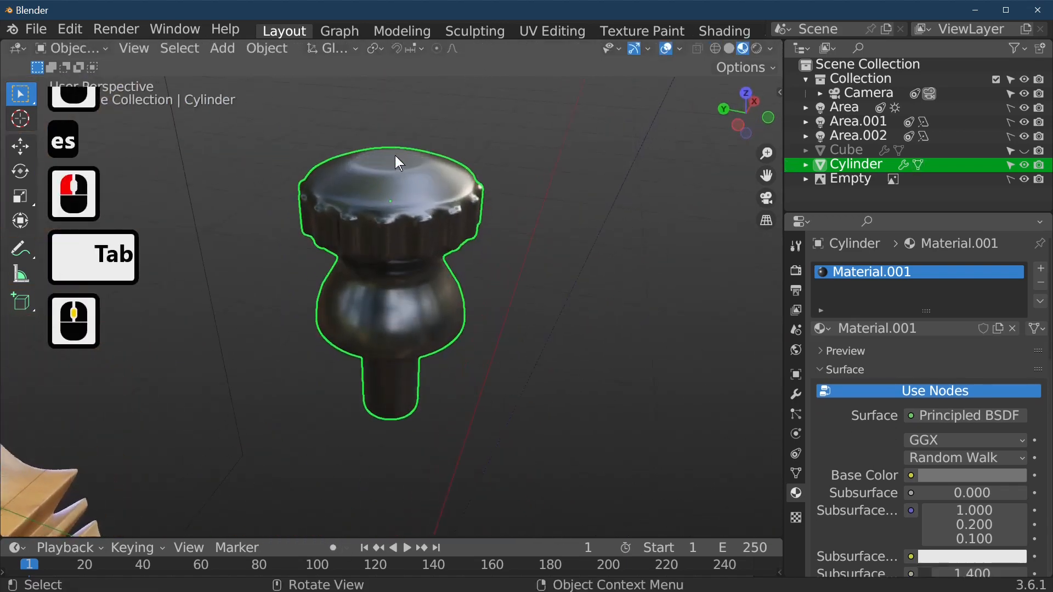
Add a second material slot to the knob.
{"action": "scroll", "coordinate": [411, 209], "scroll_direction": "down", "scroll_amount": 3}
{"action": "middle_click_drag", "start_coordinate": [410, 209], "coordinate": [306, 217]}
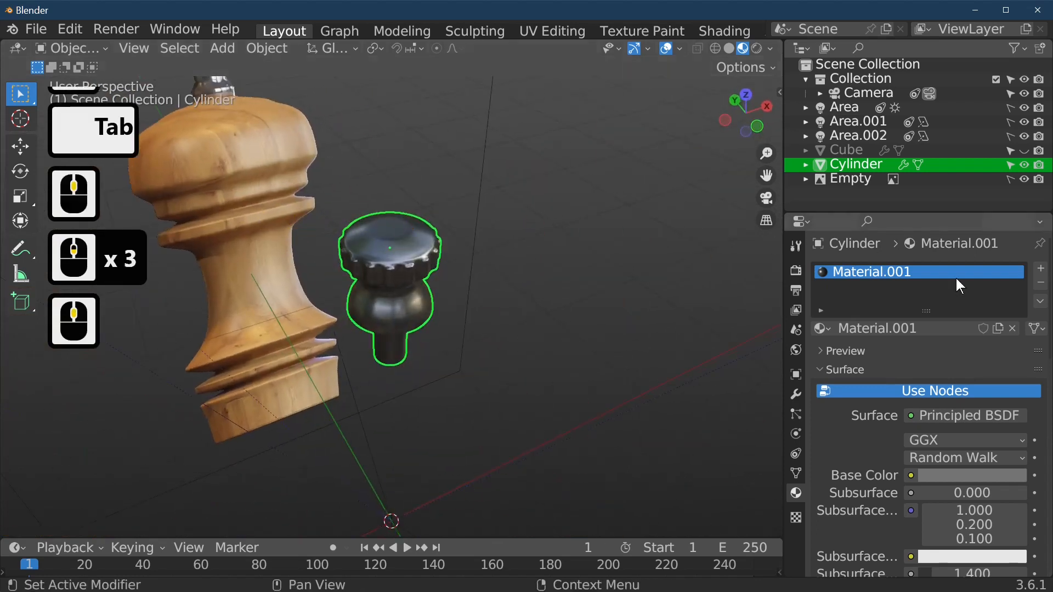
{"action": "left_click", "coordinate": [1041, 269]}
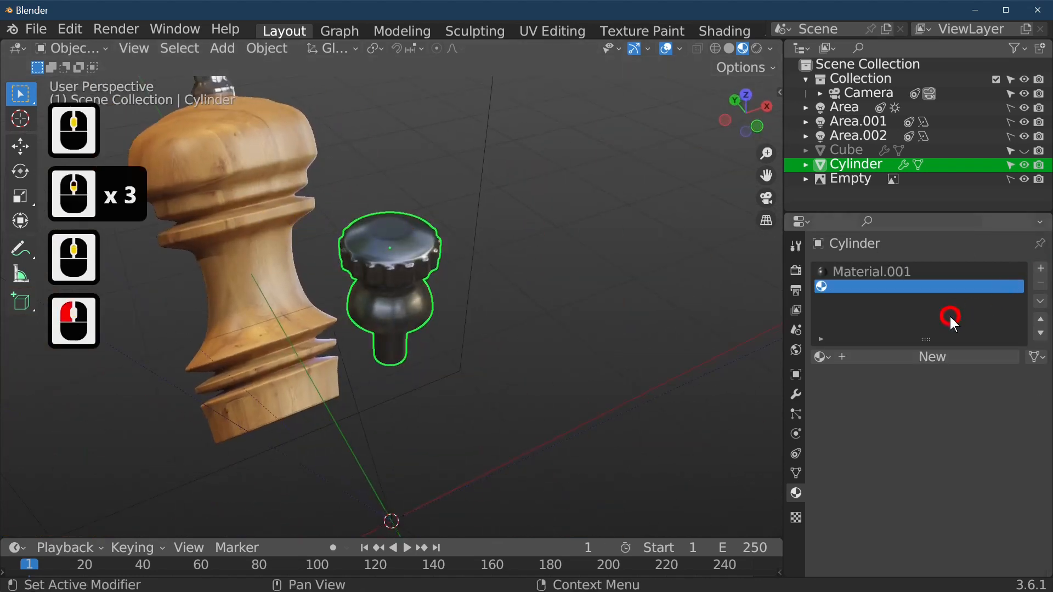
Create a new material in the knob's second slot and assign it to the central faces of the knob's top, growing the selection three times.
{"action": "left_click", "coordinate": [885, 356]}
{"action": "mouse_move", "coordinate": [530, 252]}
{"action": "middle_mouse_down"}
{"action": "mouse_move", "coordinate": [499, 252]}
{"action": "mouse_move", "coordinate": [510, 252]}
{"action": "middle_mouse_up"}
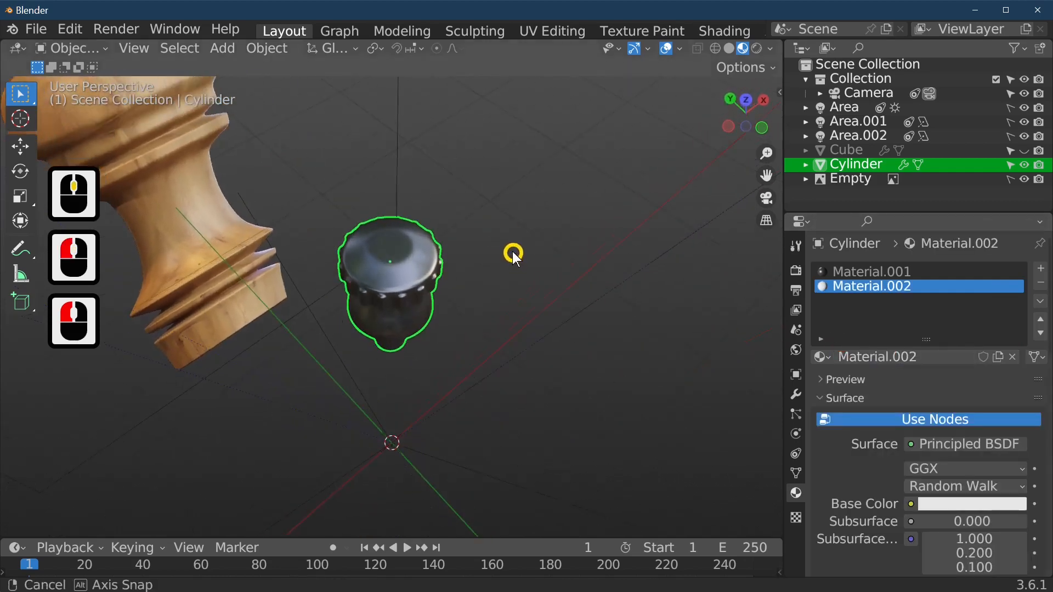
{"action": "key", "text": "Tab"}
{"action": "left_click", "coordinate": [391, 246]}
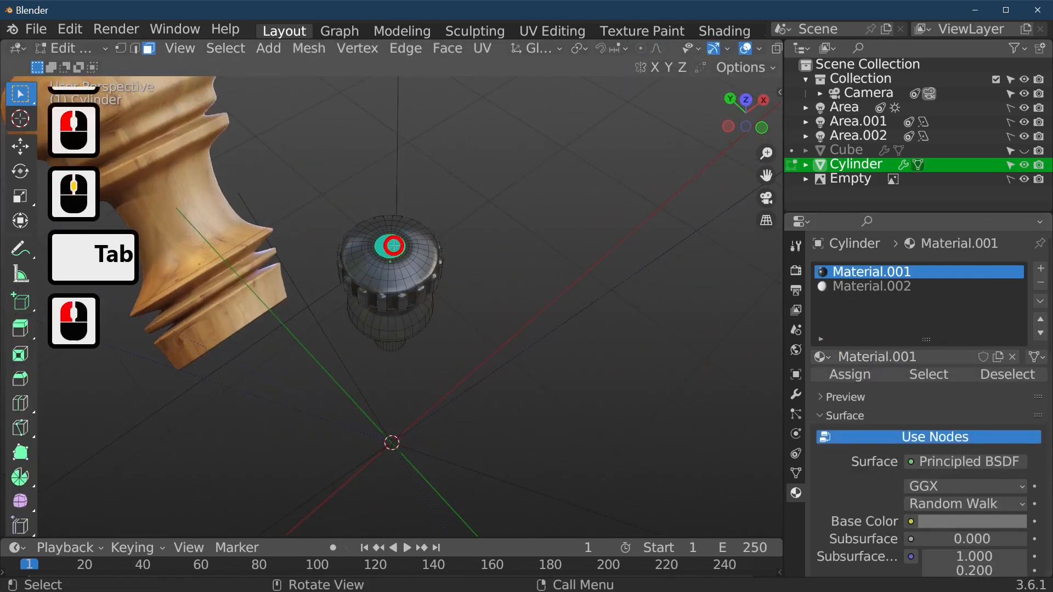
{"action": "key", "text": "ctrl+KP_Add"}
{"action": "key", "text": "ctrl+KP_Add"}
{"action": "key", "text": "ctrl+KP_Add"}
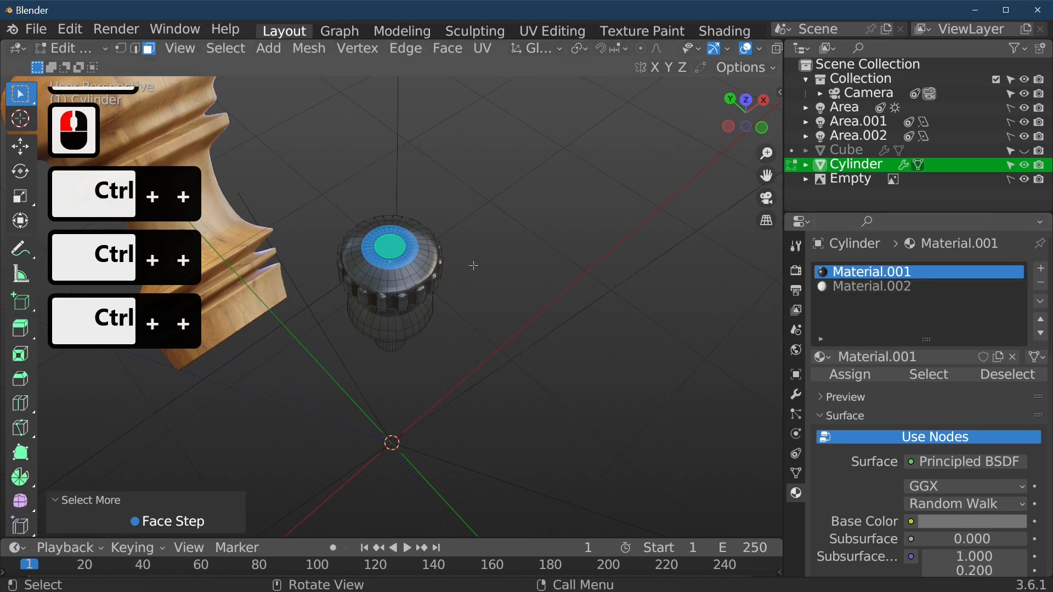
{"action": "left_click", "coordinate": [875, 287]}
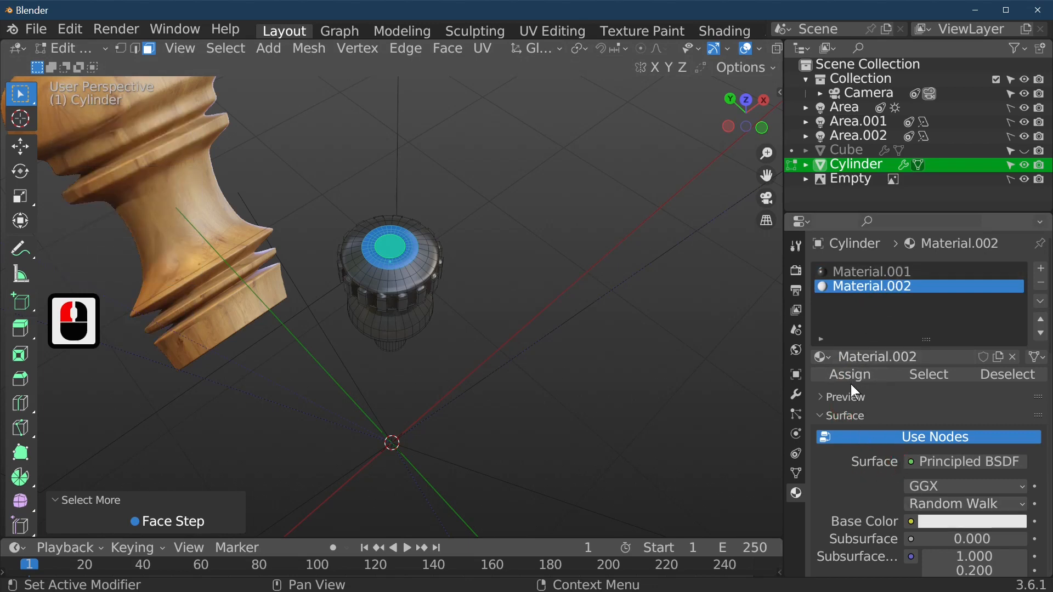
{"action": "left_click", "coordinate": [827, 375]}
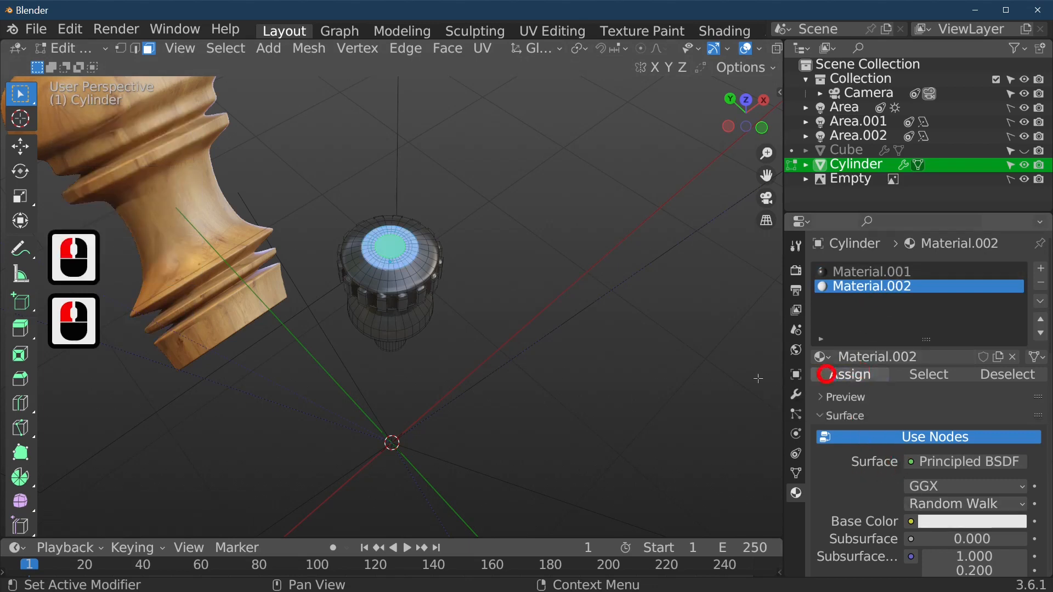
Extend the face selection farther outward across the knob's top, assign Material.002 to it, and return to Object Mode.
{"action": "key", "text": "Tab"}
{"action": "middle_click_drag", "start_coordinate": [613, 375], "coordinate": [542, 367]}
{"action": "key", "text": "Tab"}
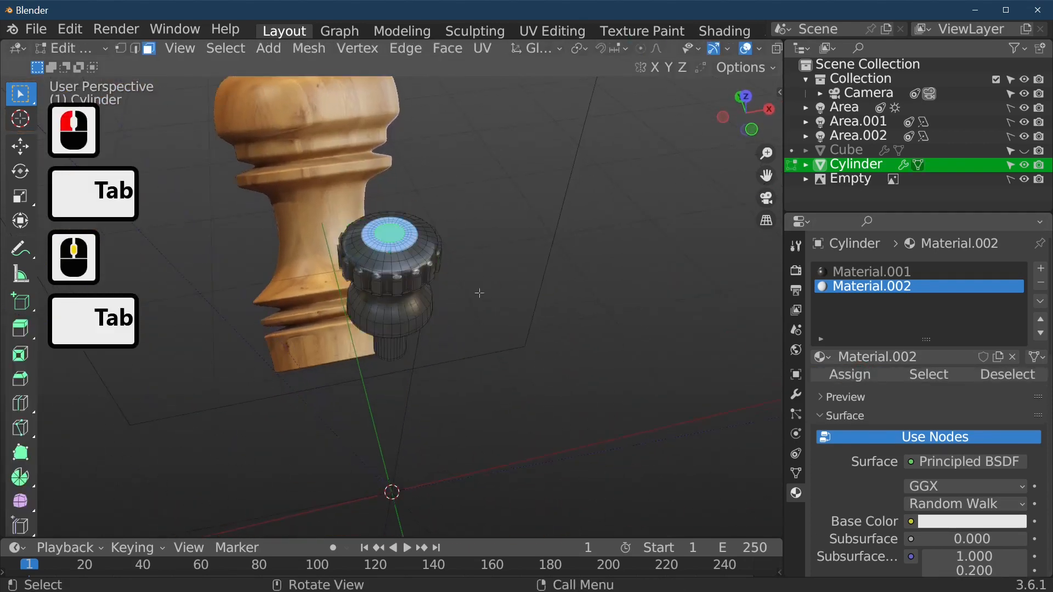
{"action": "key", "text": "Tab"}
{"action": "key", "text": "Tab"}
{"action": "key", "text": "Tab"}
{"action": "key", "text": "Tab"}
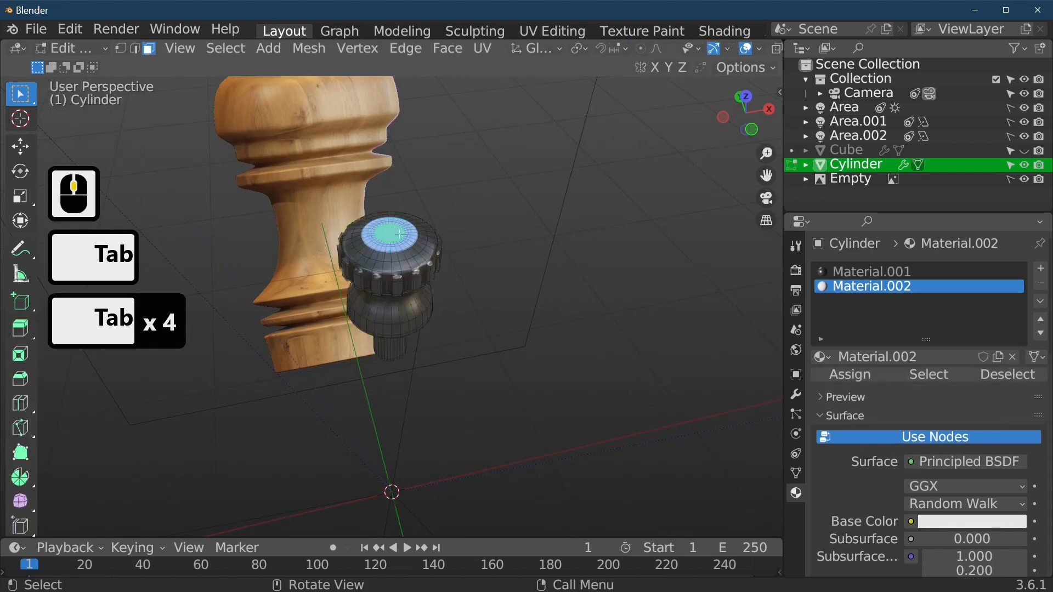
{"action": "key", "text": "ctrl+KP_Add"}
{"action": "key", "text": "ctrl+KP_Add"}
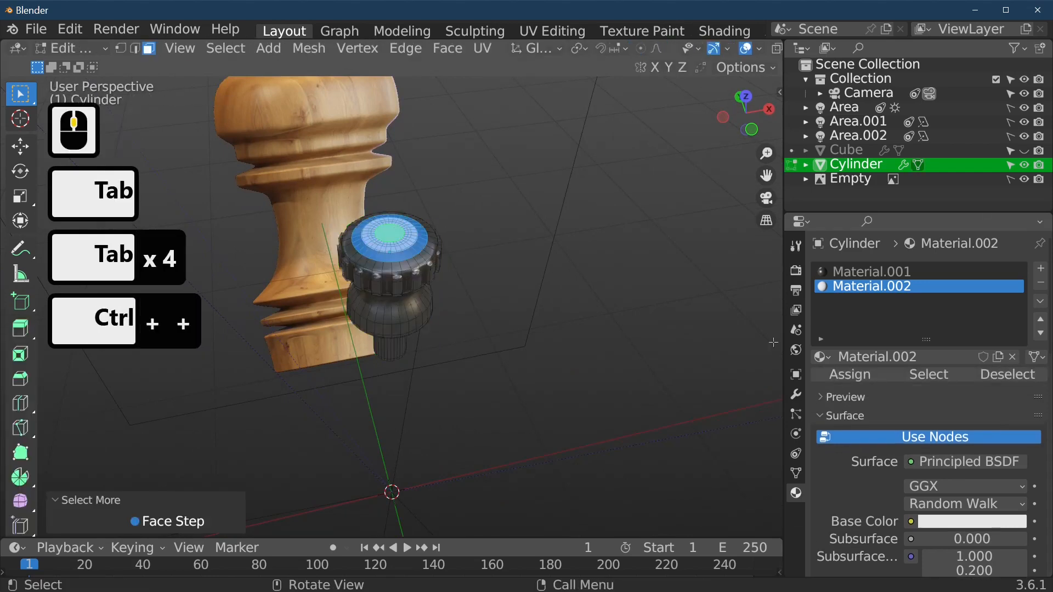
{"action": "left_click", "coordinate": [851, 375]}
{"action": "middle_click_drag", "start_coordinate": [708, 376], "coordinate": [526, 340]}
{"action": "key", "text": "Tab"}
Set Material.002's roughness to 0 and its metallic value to 0.588.
{"action": "scroll", "coordinate": [910, 462], "scroll_direction": "down", "scroll_amount": 17}
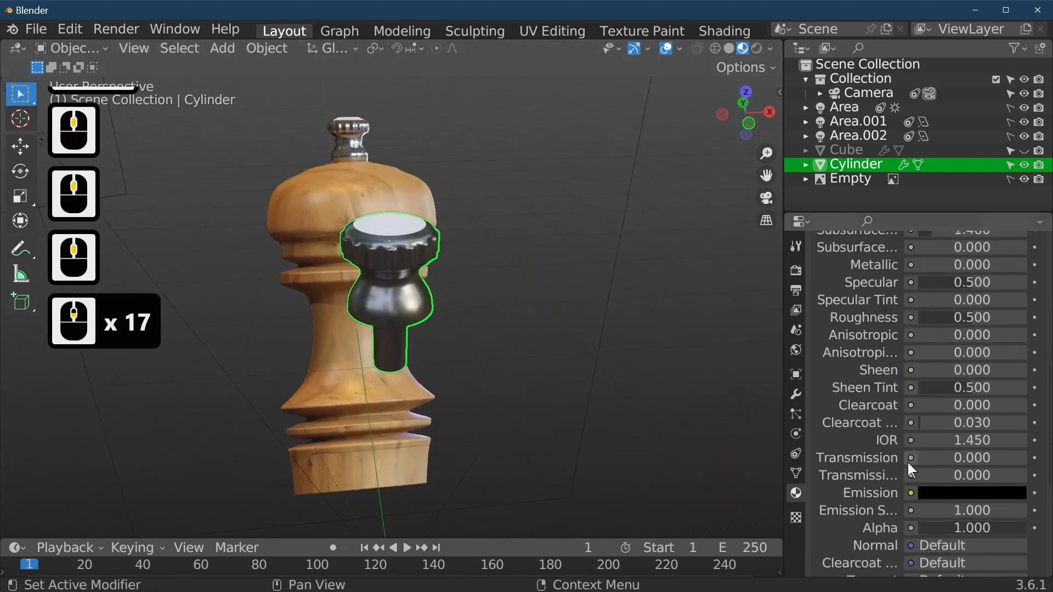
{"action": "scroll", "coordinate": [907, 462], "scroll_direction": "down", "scroll_amount": 1}
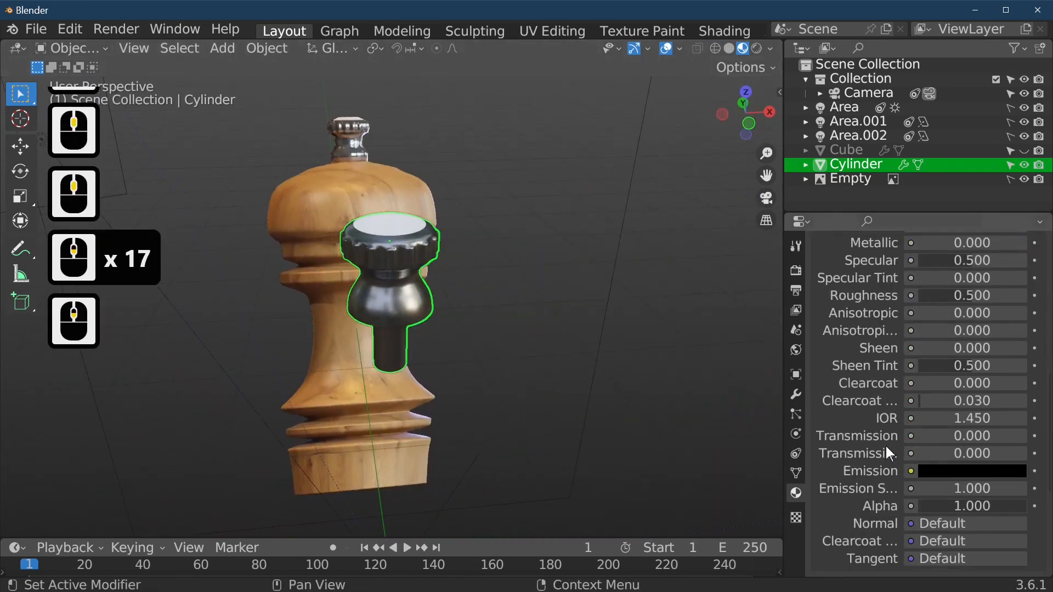
{"action": "left_click", "coordinate": [959, 295]}
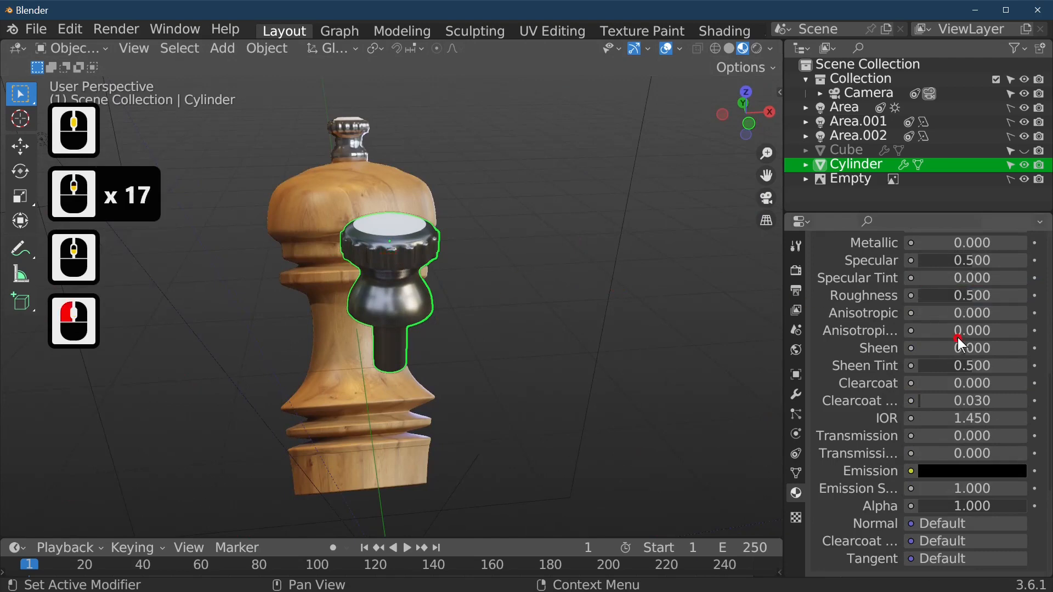
{"action": "left_click_drag", "start_coordinate": [970, 298], "coordinate": [346, 293]}
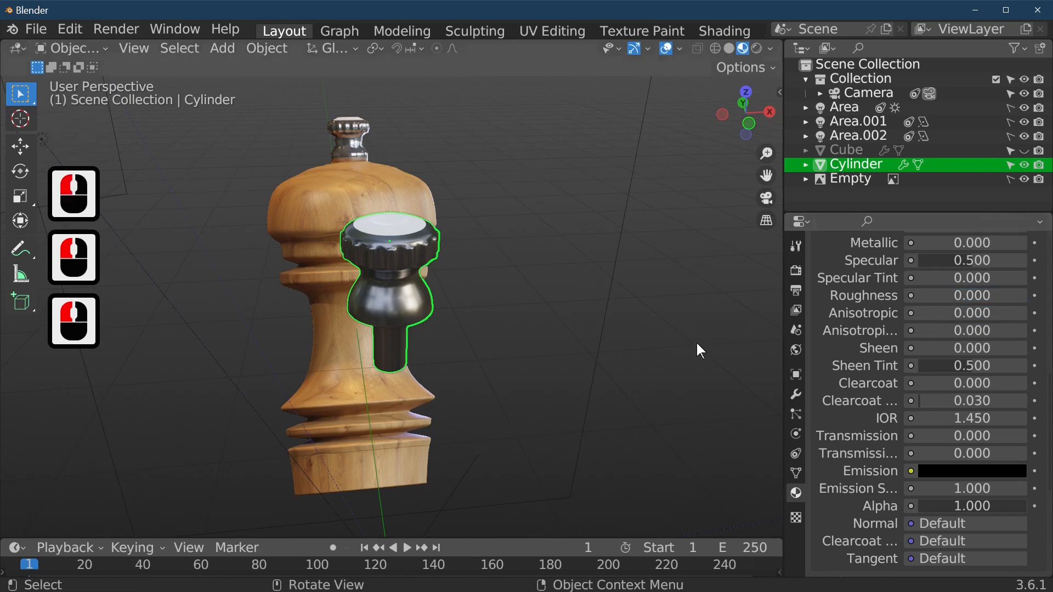
{"action": "scroll", "coordinate": [937, 291], "scroll_direction": "up", "scroll_amount": 4}
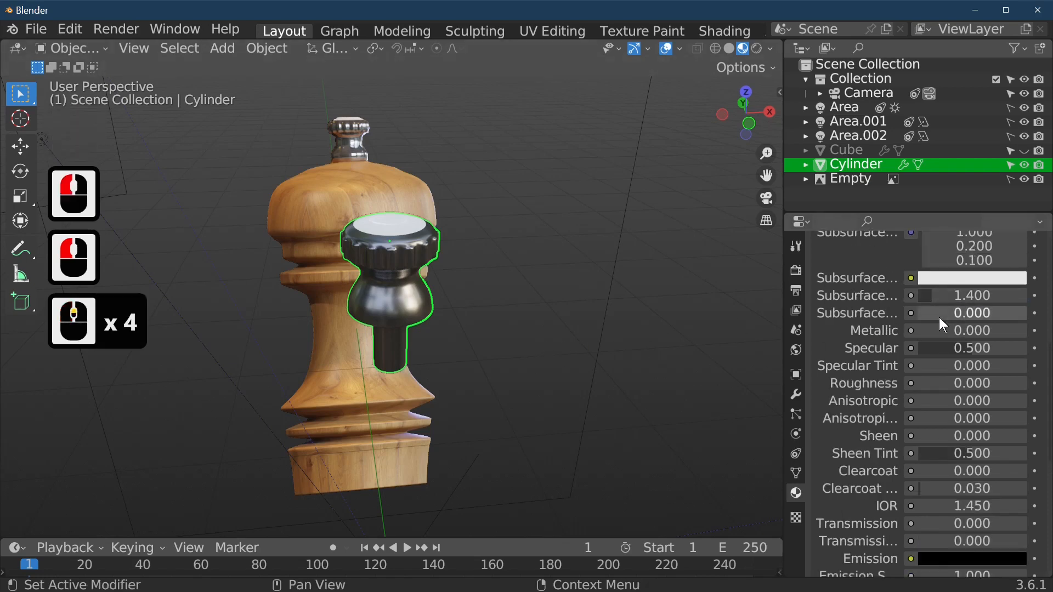
{"action": "left_click_drag", "start_coordinate": [947, 331], "coordinate": [982, 330]}
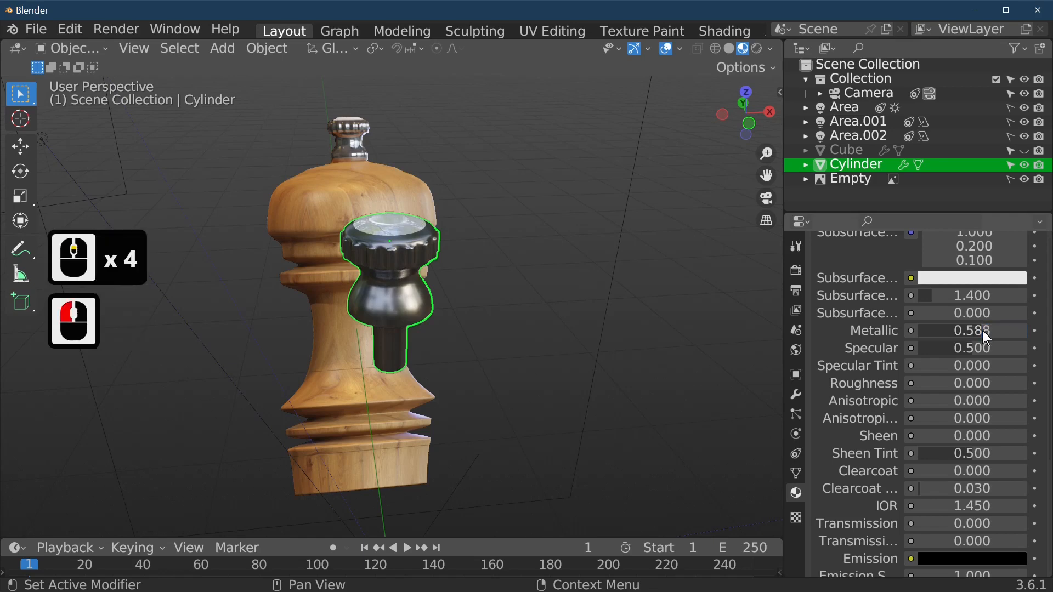
Lower the roughness of the knob's Material.001 to 0.158 and check the reflections on the knob.
{"action": "scroll", "coordinate": [852, 273], "scroll_direction": "up", "scroll_amount": 13}
{"action": "left_click", "coordinate": [853, 278]}
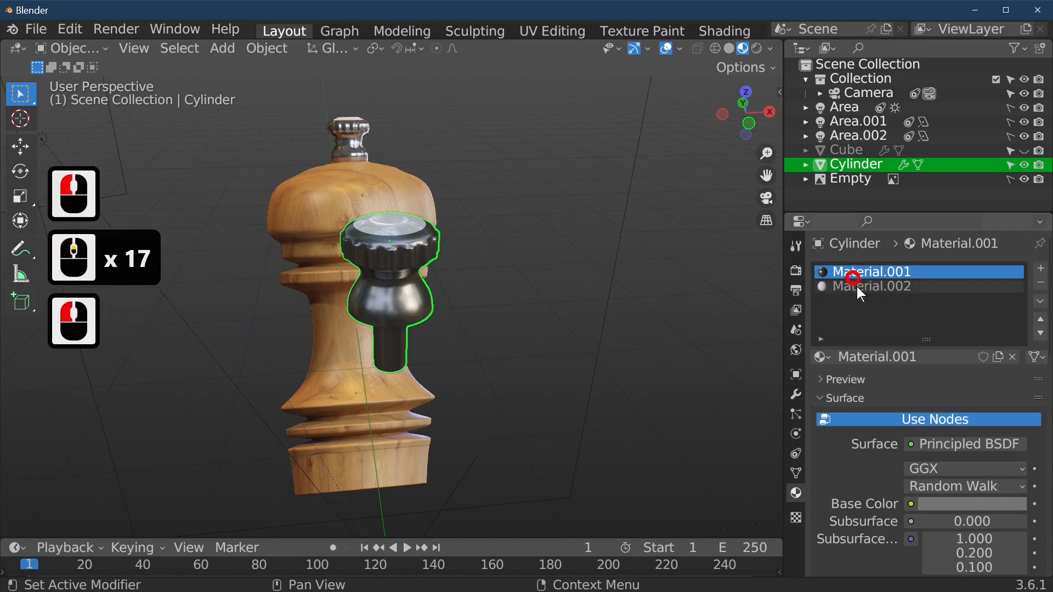
{"action": "scroll", "coordinate": [873, 355], "scroll_direction": "down", "scroll_amount": 12}
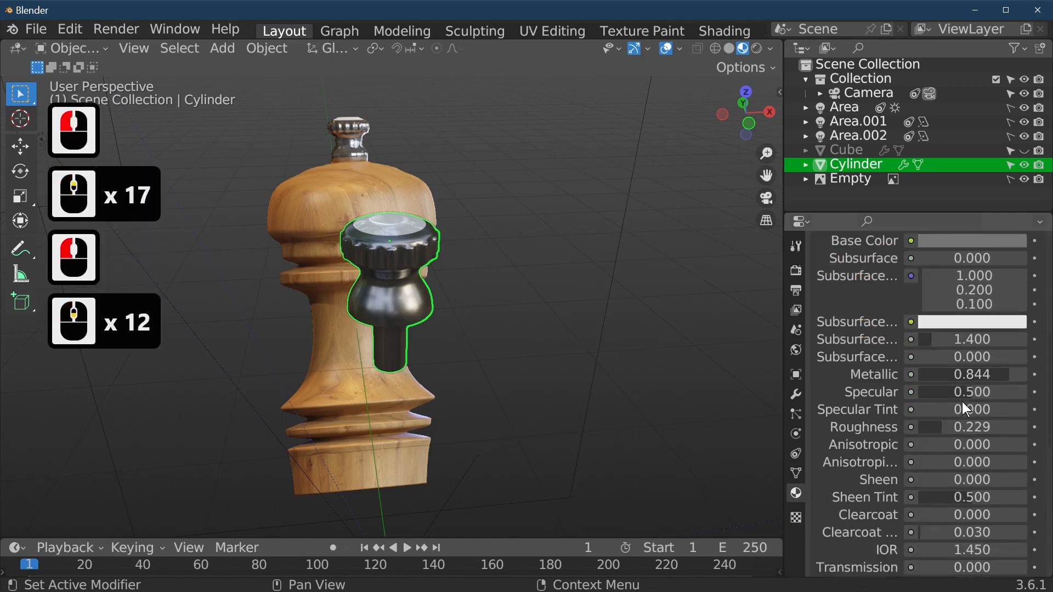
{"action": "scroll", "coordinate": [961, 401], "scroll_direction": "down", "scroll_amount": 1}
{"action": "left_click", "coordinate": [977, 352]}
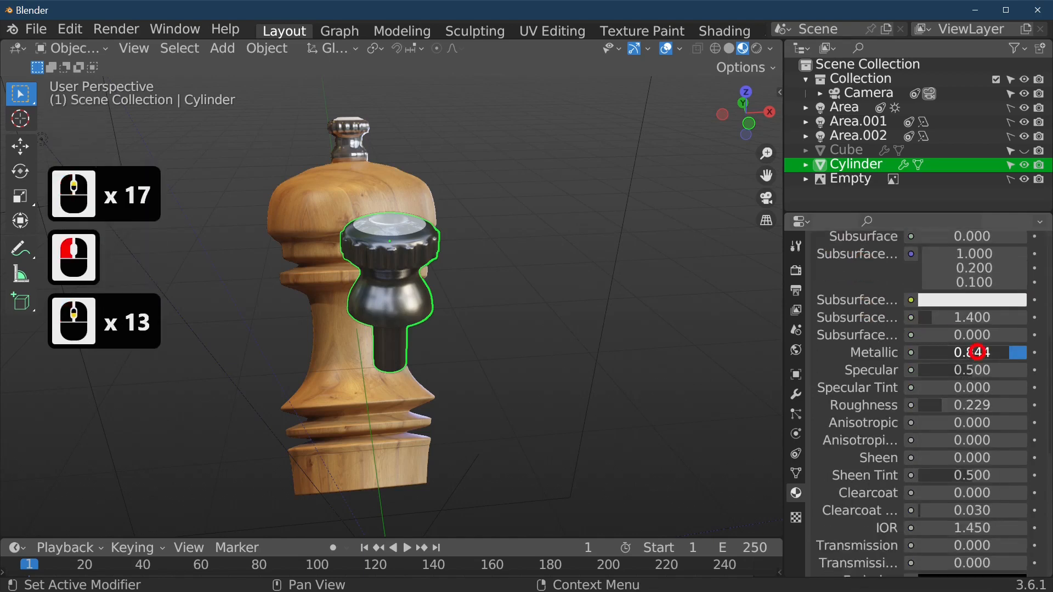
{"action": "left_click_drag", "start_coordinate": [955, 407], "coordinate": [923, 407]}
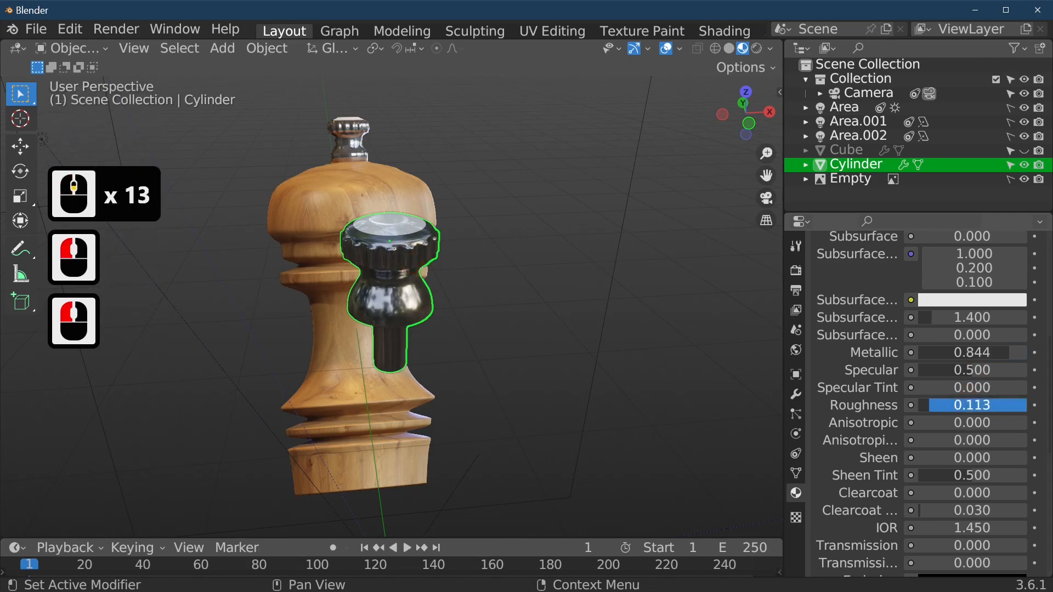
{"action": "scroll", "coordinate": [548, 356], "scroll_direction": "up", "scroll_amount": 4}
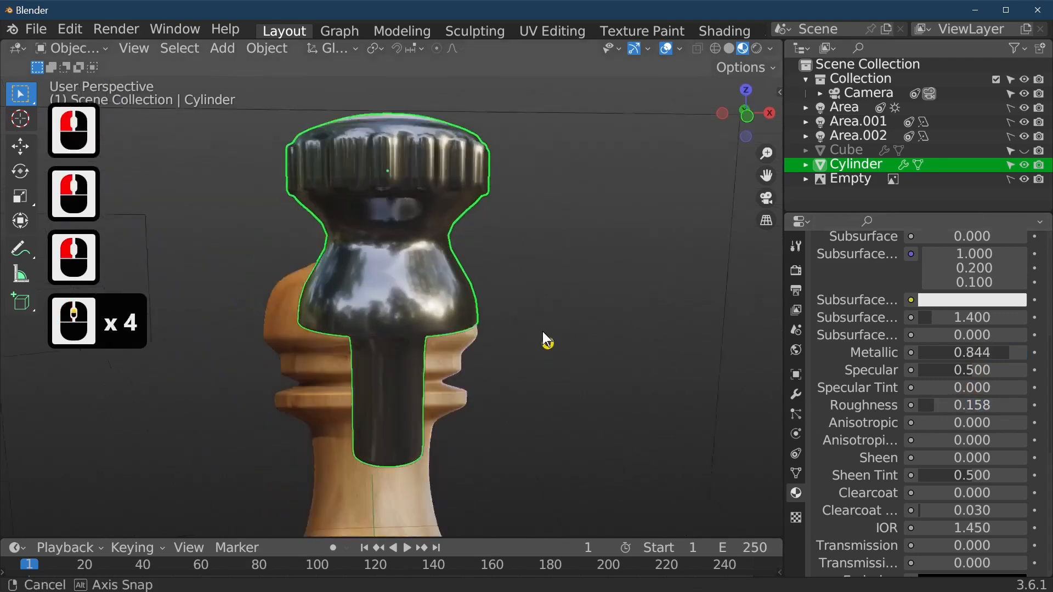
{"action": "middle_click_drag", "start_coordinate": [545, 340], "coordinate": [562, 362]}
{"action": "scroll", "coordinate": [561, 363], "scroll_direction": "down", "scroll_amount": 8}
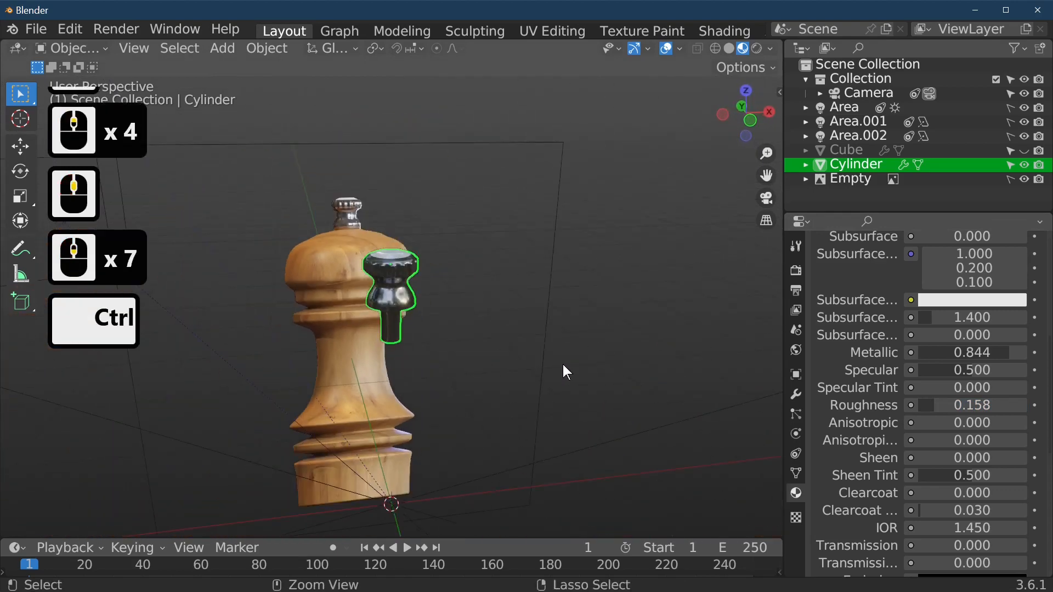
Unhide the wooden mill body beneath the metal knob.
{"action": "key", "text": "alt+h"}
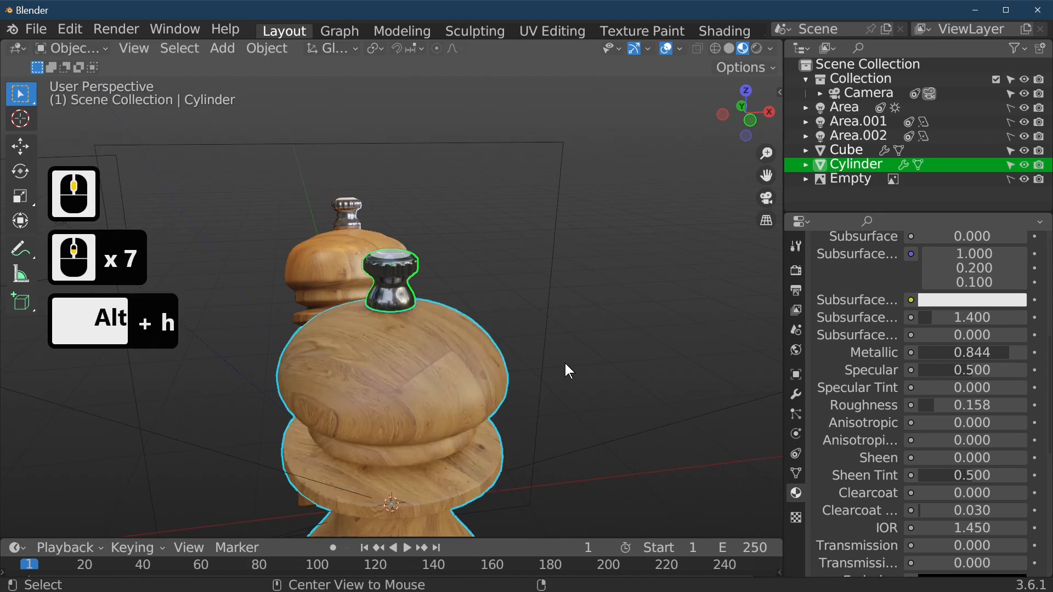
{"action": "scroll", "coordinate": [565, 363], "scroll_direction": "down", "scroll_amount": 5}
{"action": "middle_click_drag", "start_coordinate": [565, 362], "coordinate": [500, 422]}
{"action": "scroll", "coordinate": [549, 372], "scroll_direction": "up", "scroll_amount": 4}
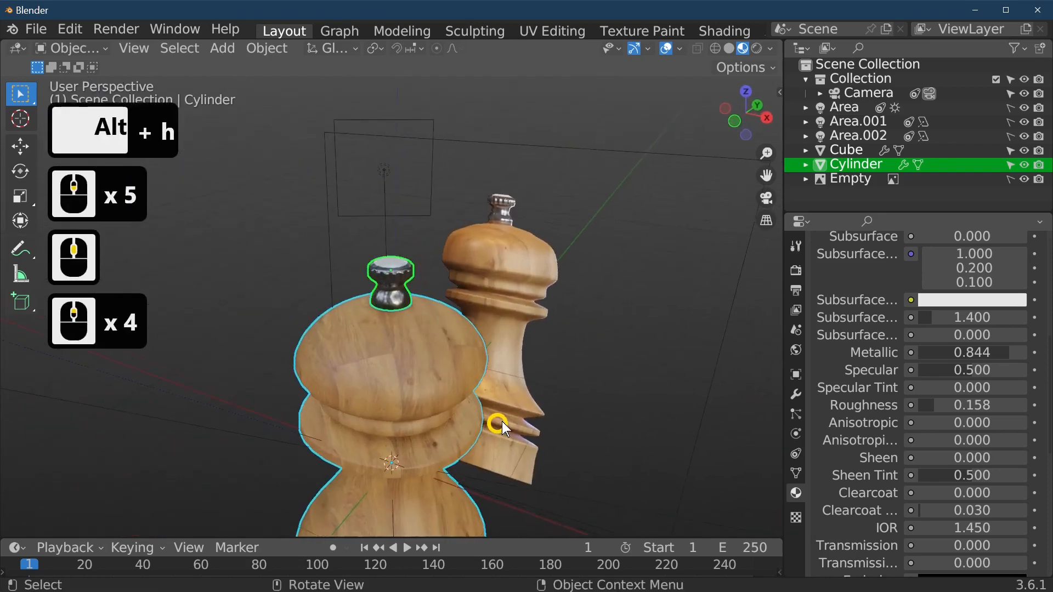
Join the metal knob to the wooden mill body, with the body as the active object.
{"action": "left_click", "coordinate": [437, 363], "text": "shift"}
{"action": "left_click", "coordinate": [398, 281]}
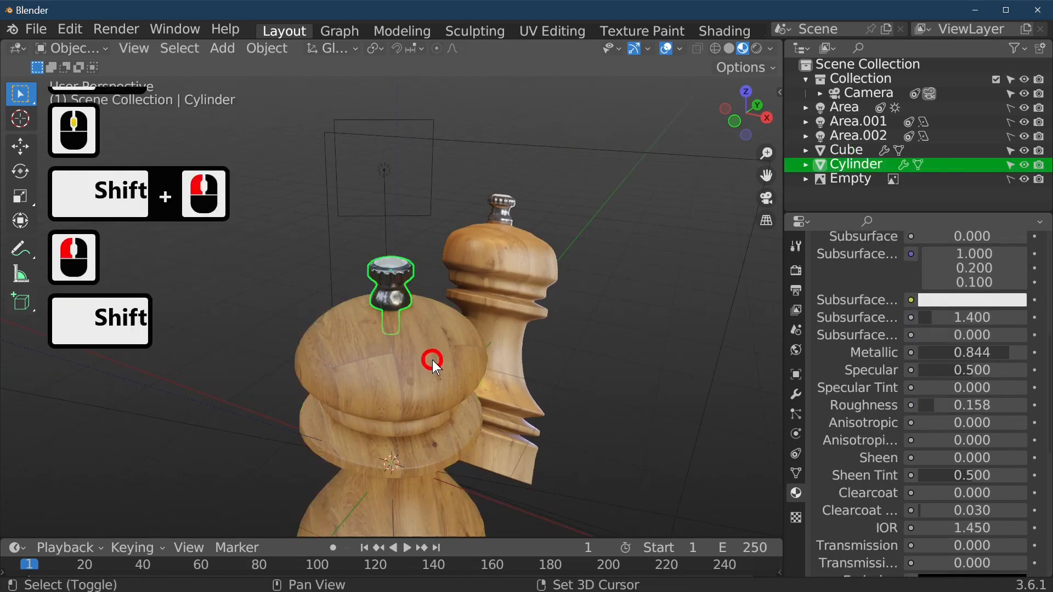
{"action": "left_click", "coordinate": [432, 360], "text": "shift"}
{"action": "right_click", "coordinate": [432, 359]}
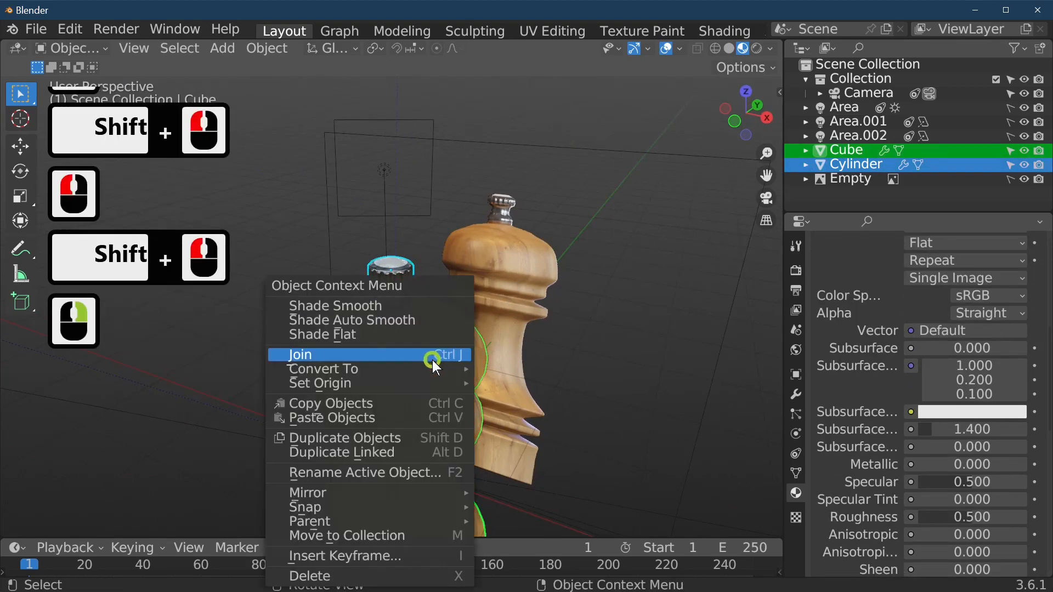
{"action": "left_click", "coordinate": [432, 359]}
Duplicate the joined mill in front view and move the copy about 2.127 along the X axis.
{"action": "scroll", "coordinate": [519, 378], "scroll_direction": "down", "scroll_amount": 4}
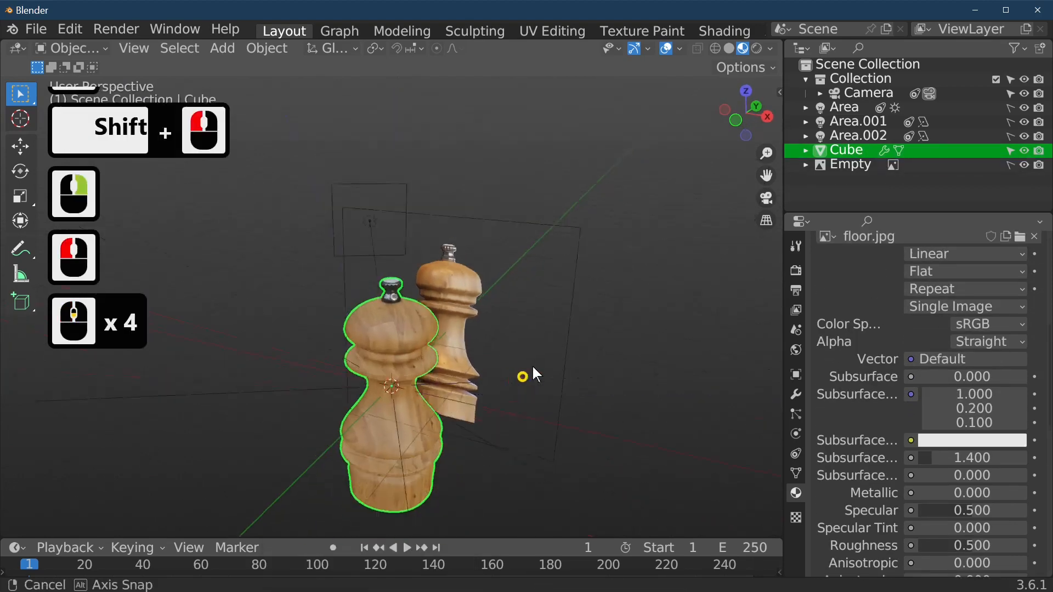
{"action": "middle_click_drag", "start_coordinate": [524, 375], "coordinate": [444, 378]}
{"action": "scroll", "coordinate": [442, 407], "scroll_direction": "up", "scroll_amount": 6}
{"action": "scroll", "coordinate": [443, 407], "scroll_direction": "down", "scroll_amount": 2}
{"action": "scroll", "coordinate": [432, 401], "scroll_direction": "down", "scroll_amount": 6}
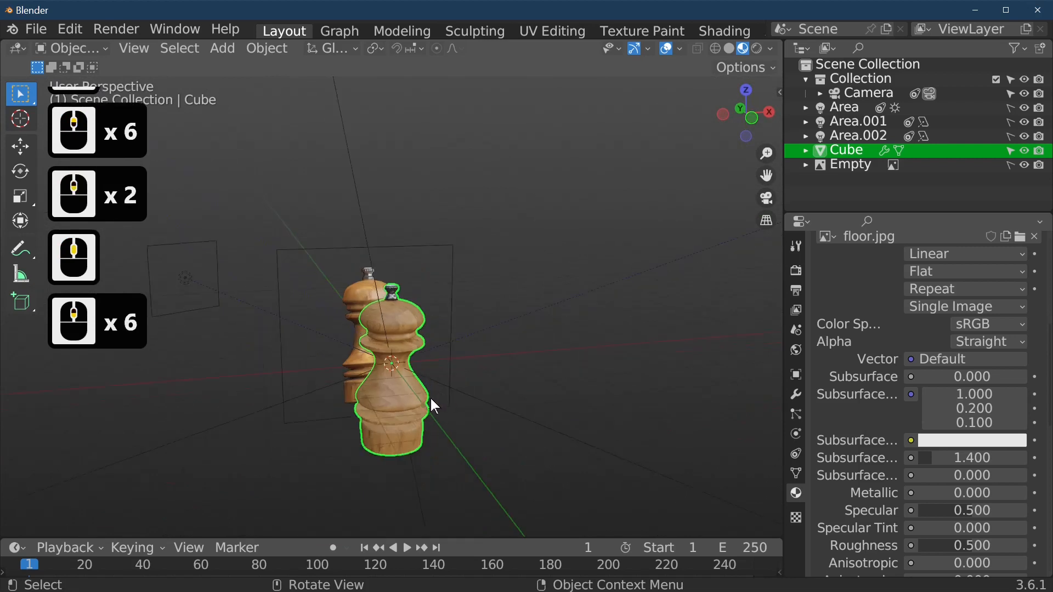
{"action": "left_click", "coordinate": [457, 410]}
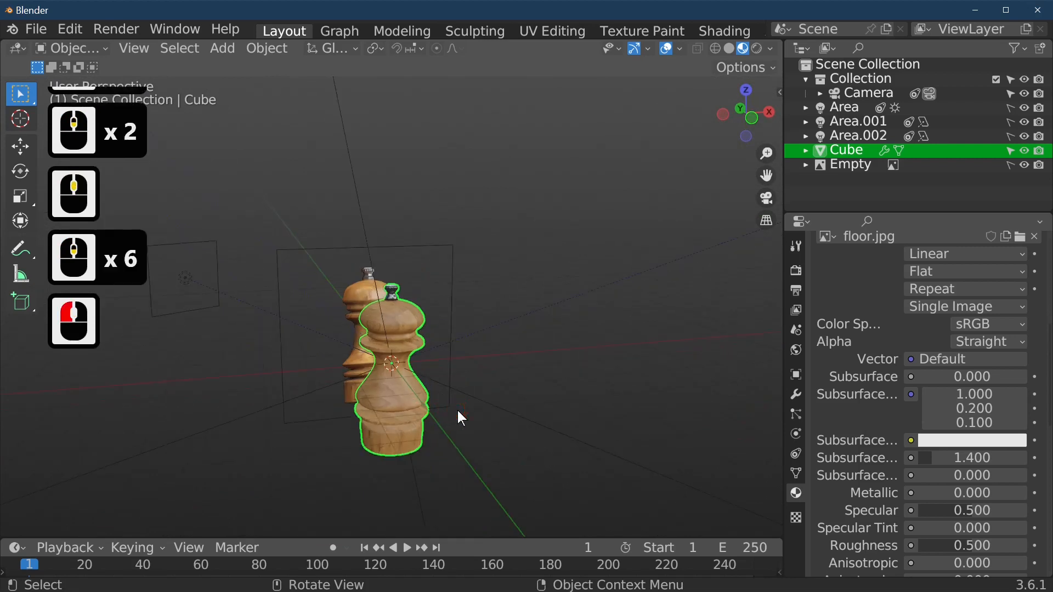
{"action": "key", "text": "1"}
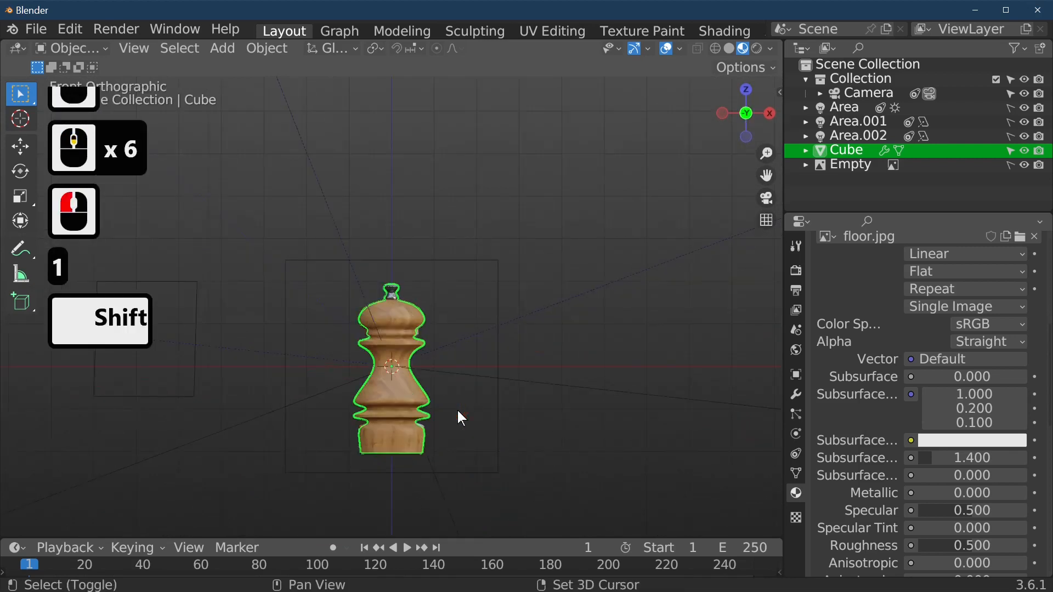
{"action": "key", "text": "shift+d"}
{"action": "left_click", "coordinate": [461, 419]}
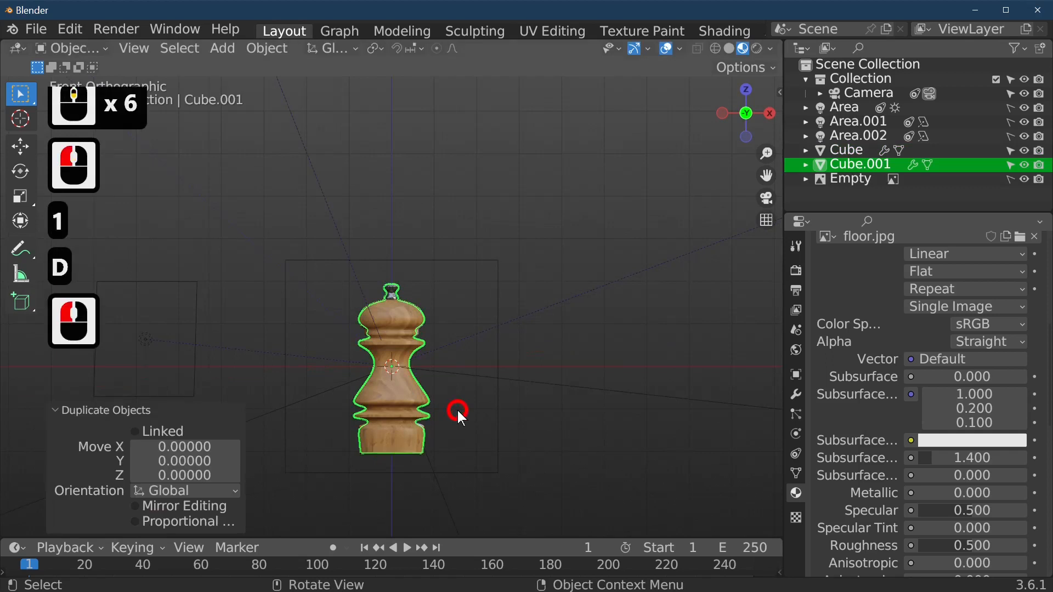
{"action": "key", "text": "g"}
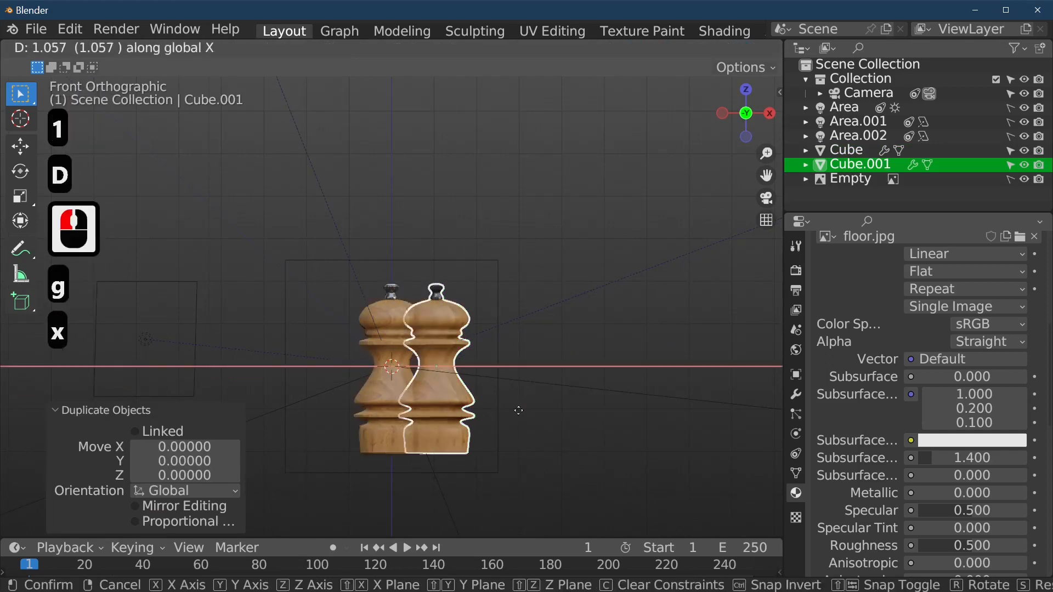
{"action": "left_click", "coordinate": [547, 409]}
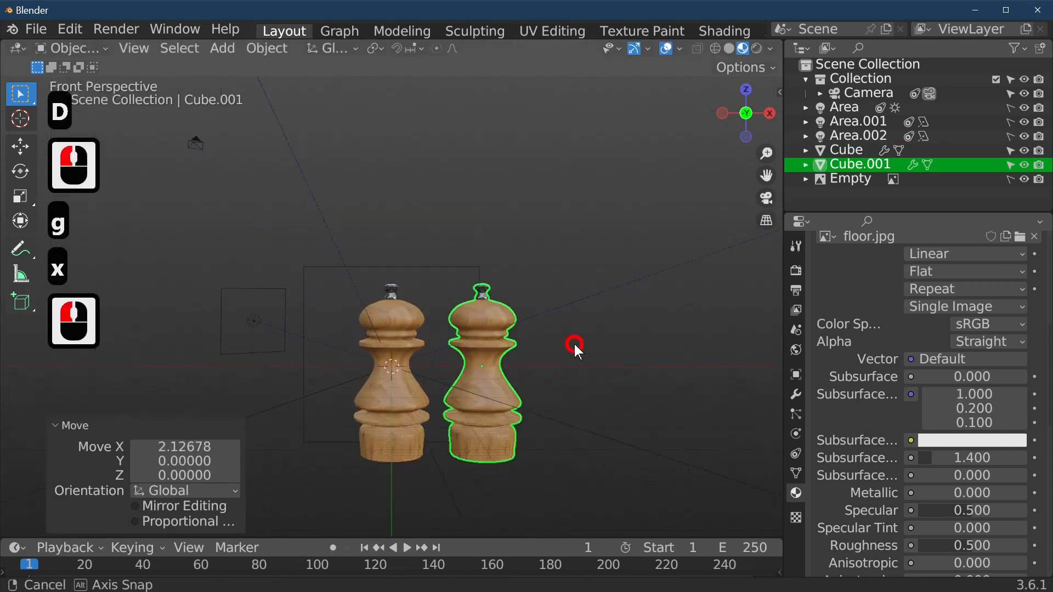
Select the faces of the knob's cap on the duplicated mill by growing the selection outward from its centre.
{"action": "middle_click_drag", "start_coordinate": [574, 345], "coordinate": [574, 428]}
{"action": "scroll", "coordinate": [575, 425], "scroll_direction": "up", "scroll_amount": 4}
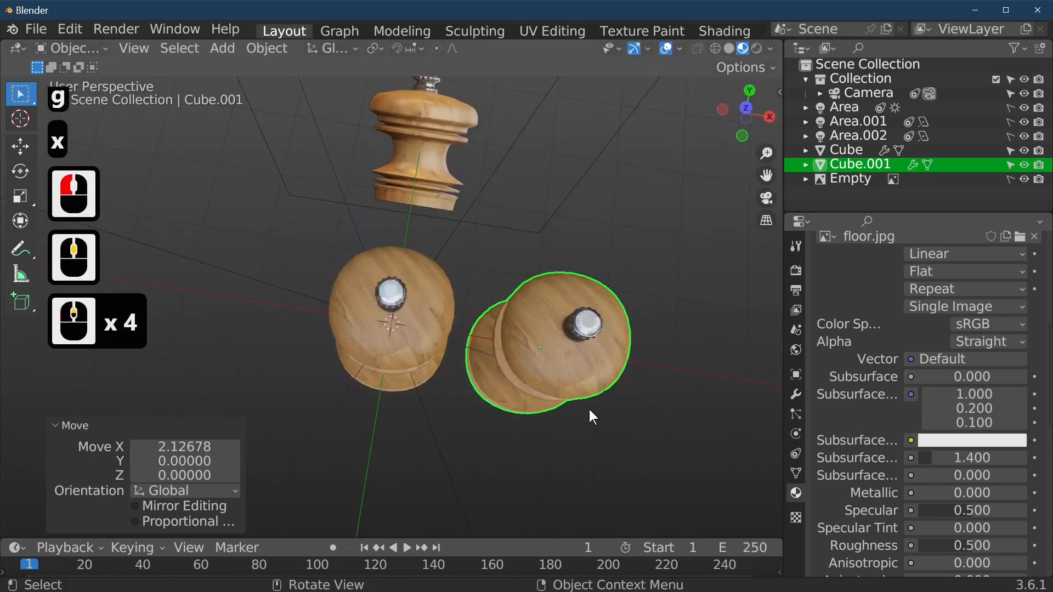
{"action": "key", "text": "Tab"}
{"action": "left_click", "coordinate": [590, 325]}
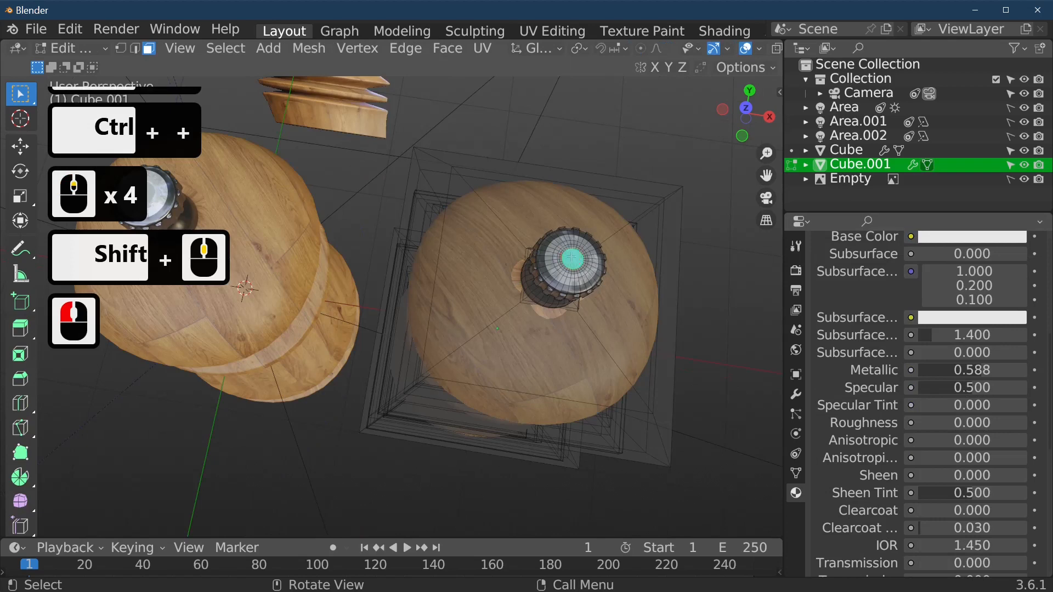
{"action": "key", "text": "ctrl+KP_Add"}
{"action": "key", "text": "ctrl+KP_Add"}
{"action": "key", "text": "ctrl+KP_Add"}
{"action": "key", "text": "ctrl+KP_Add"}
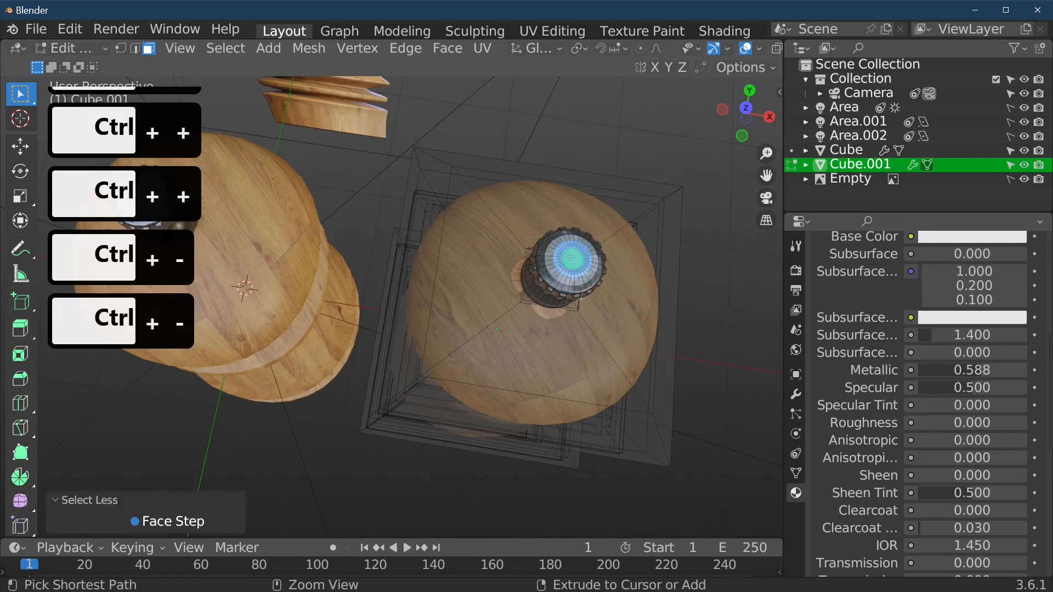
{"action": "key", "text": "ctrl"}
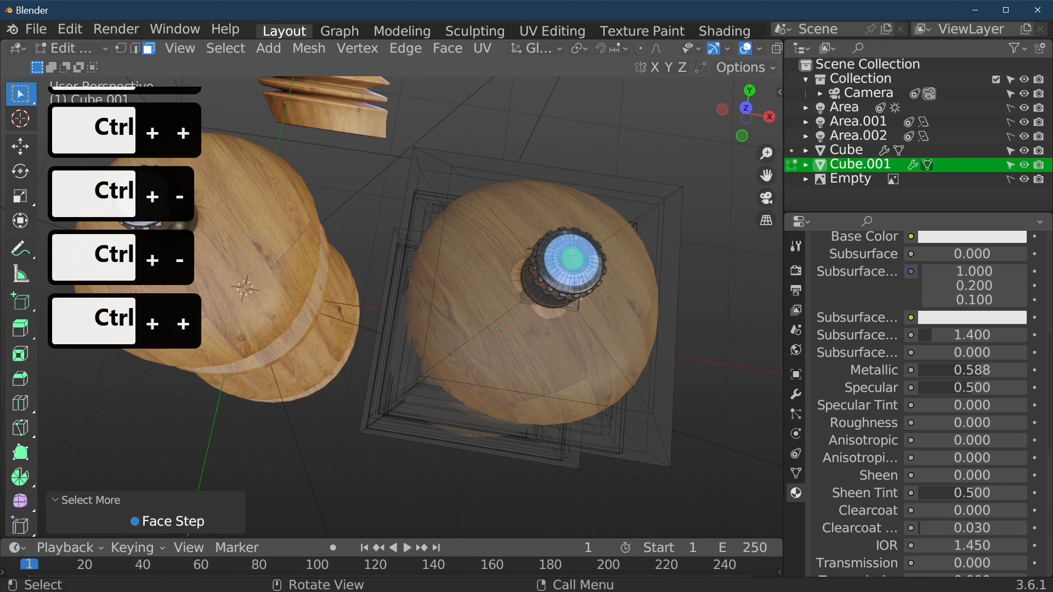
{"action": "scroll", "coordinate": [956, 329], "scroll_direction": "up", "scroll_amount": 16}
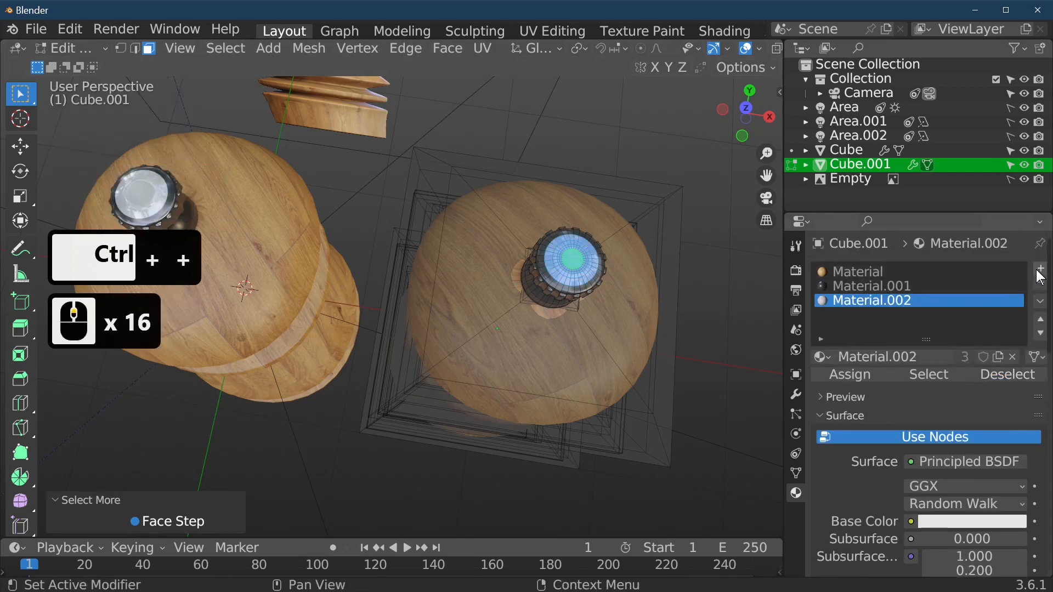
Add a new material with an orange base colour (hue 0.014, saturation 1, value 0.8) and assign it to the selected cap faces.
{"action": "left_click", "coordinate": [1040, 269]}
{"action": "left_click", "coordinate": [911, 357]}
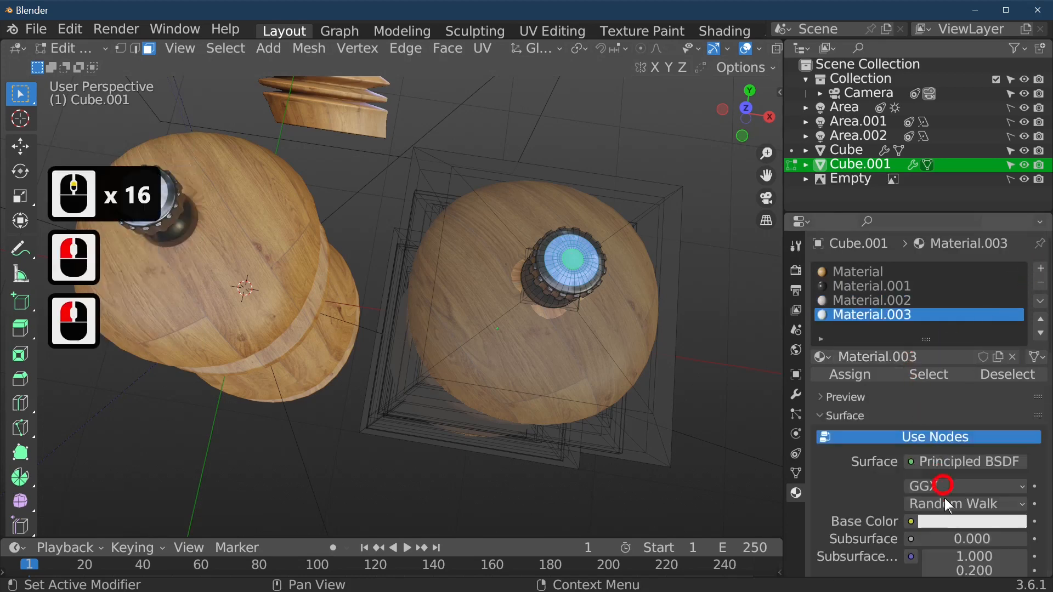
{"action": "left_click", "coordinate": [960, 521]}
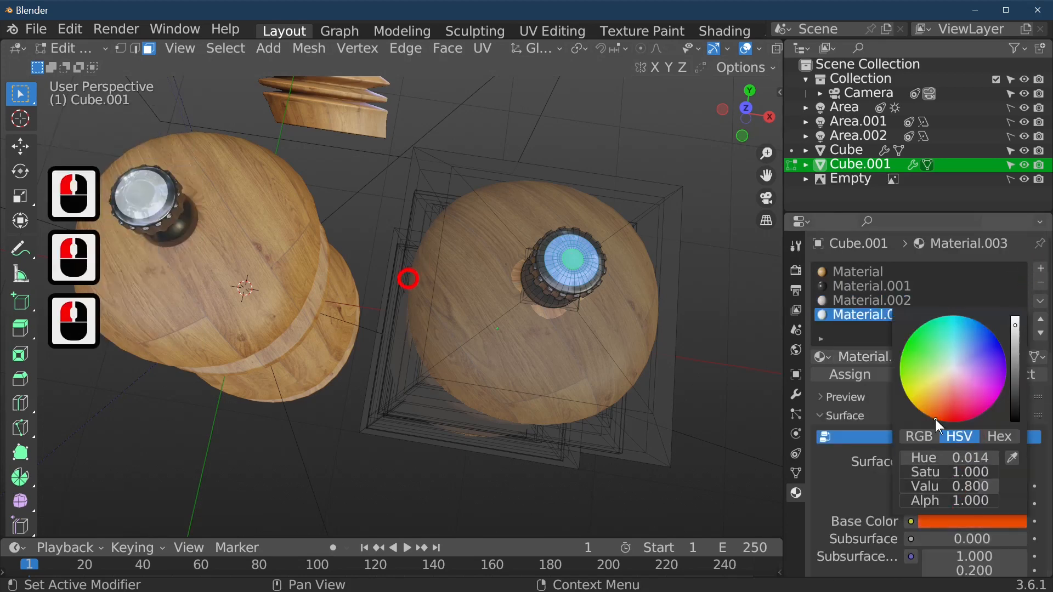
{"action": "left_click", "coordinate": [812, 410]}
{"action": "left_click", "coordinate": [865, 375]}
{"action": "key", "text": "Tab"}
{"action": "middle_click_drag", "start_coordinate": [741, 356], "coordinate": [412, 305]}
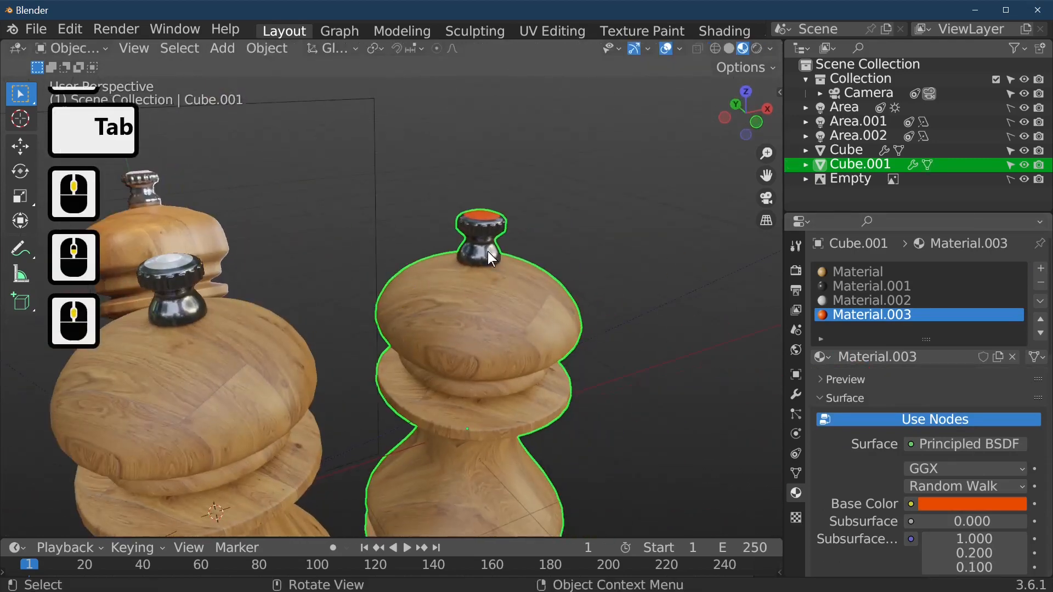
{"action": "middle_click_drag", "start_coordinate": [488, 251], "coordinate": [555, 252]}
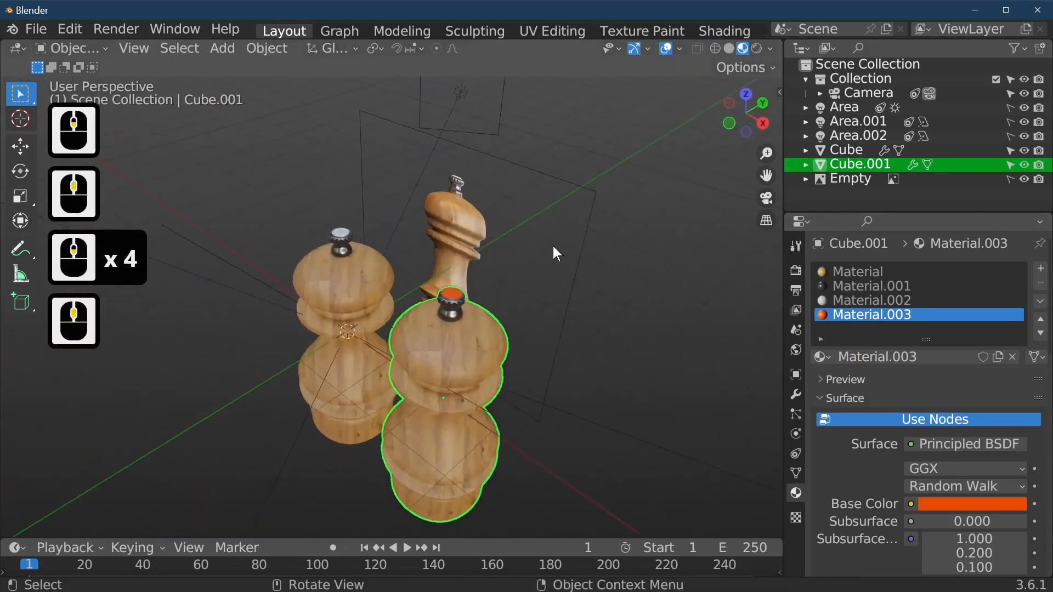
Make the three area lights and the reference image selectable, and delete the reference image.
{"action": "left_click", "coordinate": [1012, 136]}
{"action": "left_click", "coordinate": [1012, 122]}
{"action": "left_click", "coordinate": [1011, 108]}
{"action": "left_click", "coordinate": [1010, 178]}
{"action": "left_click", "coordinate": [472, 220]}
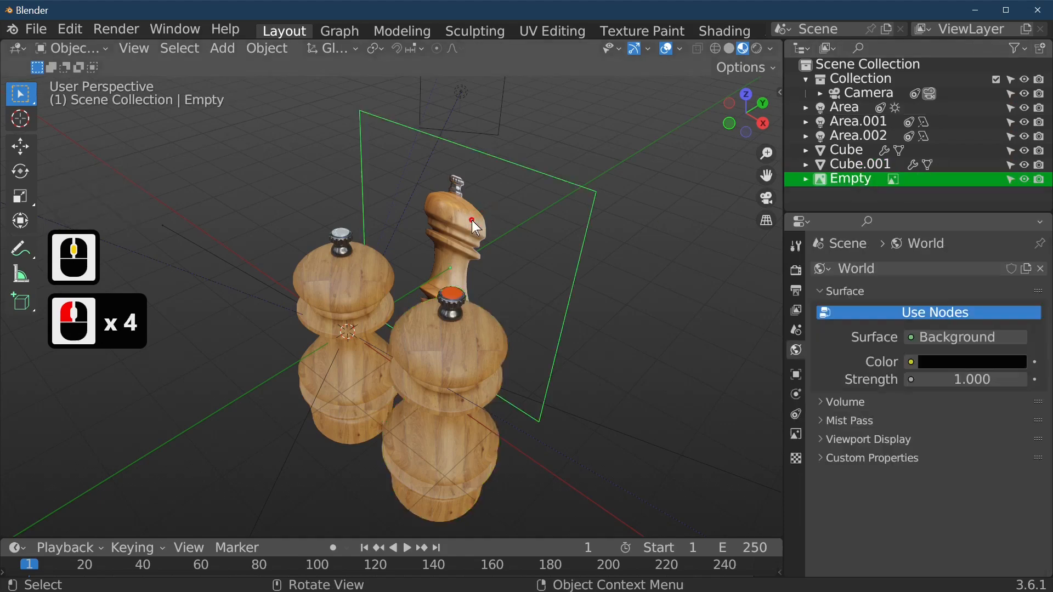
{"action": "key", "text": "x"}
{"action": "left_click", "coordinate": [518, 230]}
Examine both pepper mills from all around, including the knobs, the wooden bodies and the undersides.
{"action": "middle_click_drag", "start_coordinate": [518, 230], "coordinate": [335, 252]}
{"action": "scroll", "coordinate": [383, 296], "scroll_direction": "down", "scroll_amount": 4}
{"action": "middle_click_drag", "start_coordinate": [455, 351], "coordinate": [169, 329]}
{"action": "scroll", "coordinate": [467, 338], "scroll_direction": "up", "scroll_amount": 5}
{"action": "scroll", "coordinate": [512, 331], "scroll_direction": "up", "scroll_amount": 4}
{"action": "left_click", "coordinate": [529, 345]}
{"action": "scroll", "coordinate": [384, 357], "scroll_direction": "down", "scroll_amount": 6}
{"action": "middle_click_drag", "start_coordinate": [573, 385], "coordinate": [642, 410]}
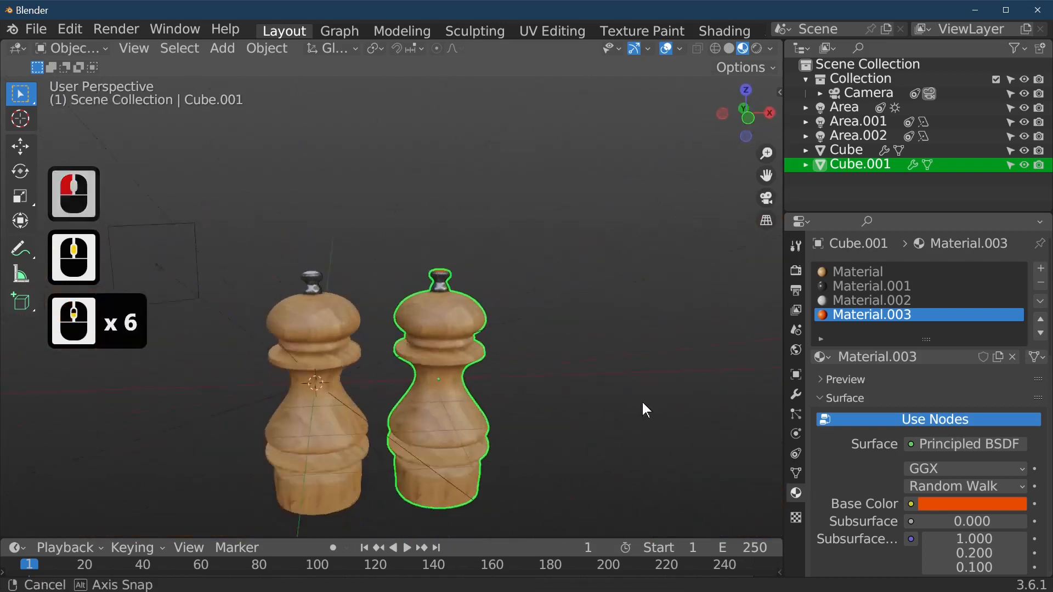
{"action": "scroll", "coordinate": [489, 364], "scroll_direction": "up", "scroll_amount": 6}
{"action": "scroll", "coordinate": [564, 369], "scroll_direction": "down", "scroll_amount": 5}
{"action": "middle_click_drag", "start_coordinate": [486, 436], "coordinate": [505, 304]}
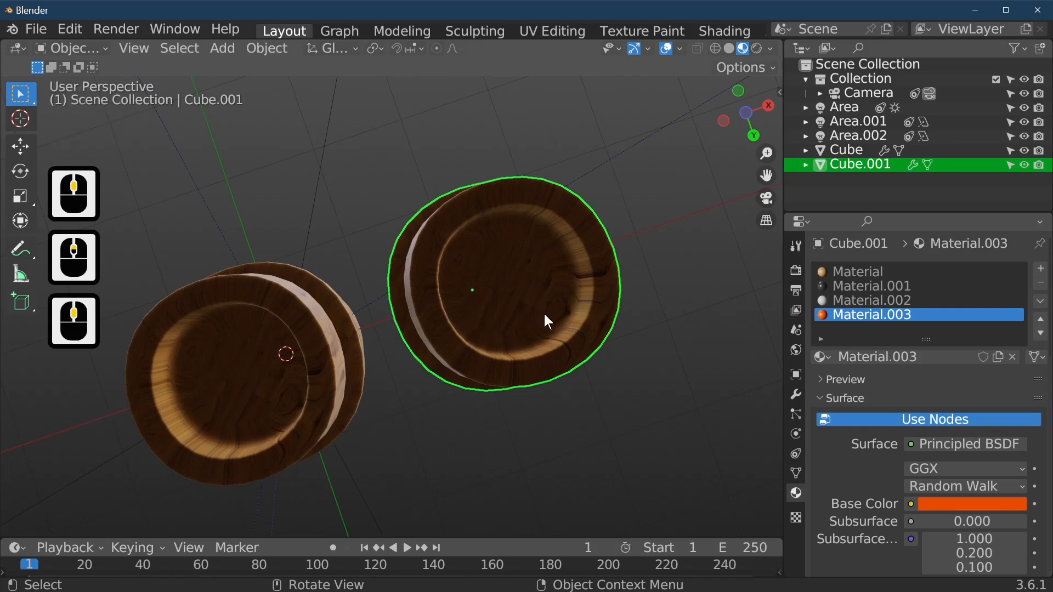
{"action": "mouse_move", "coordinate": [544, 311]}
{"action": "middle_mouse_down"}
{"action": "mouse_move", "coordinate": [524, 341]}
{"action": "mouse_move", "coordinate": [531, 281]}
{"action": "mouse_move", "coordinate": [528, 315]}
{"action": "middle_mouse_up"}
{"action": "scroll", "coordinate": [465, 369], "scroll_direction": "down", "scroll_amount": 3}
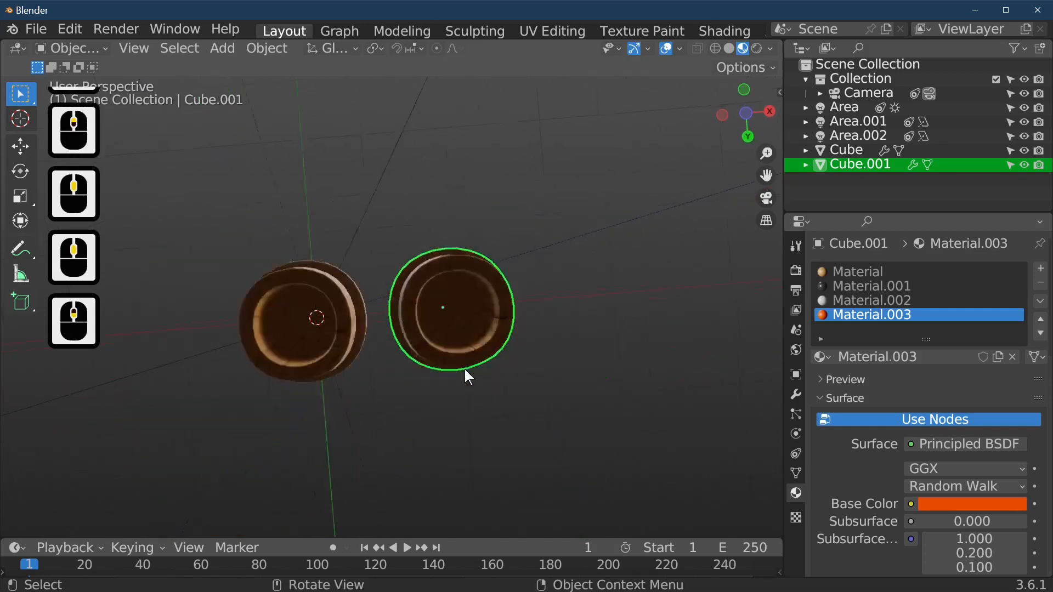
{"action": "middle_click_drag", "start_coordinate": [465, 370], "coordinate": [475, 501]}
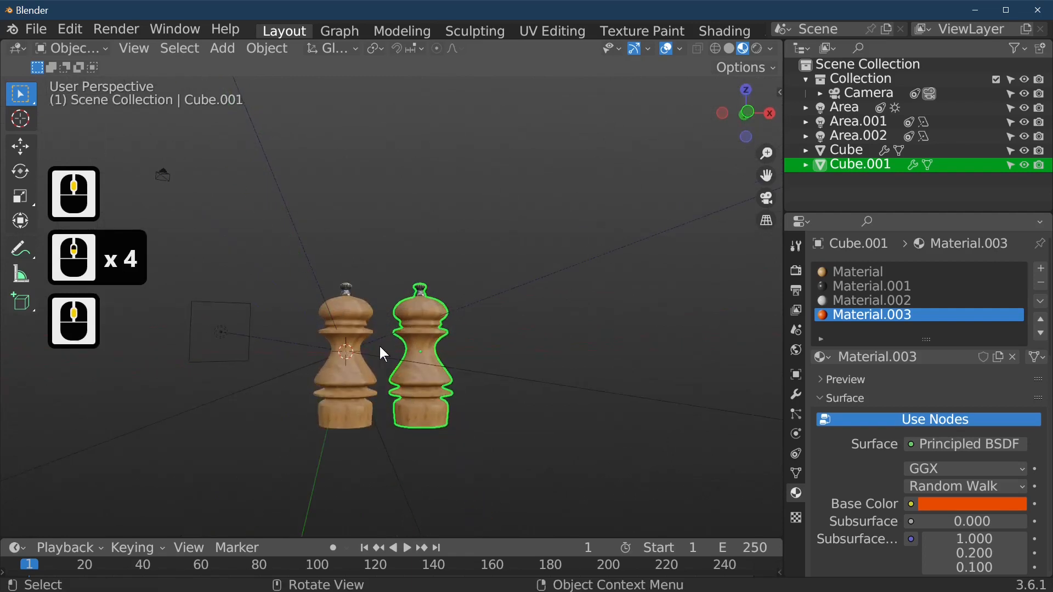
{"action": "key", "text": "KP_1"}
{"action": "middle_click_drag", "start_coordinate": [487, 413], "coordinate": [482, 438]}
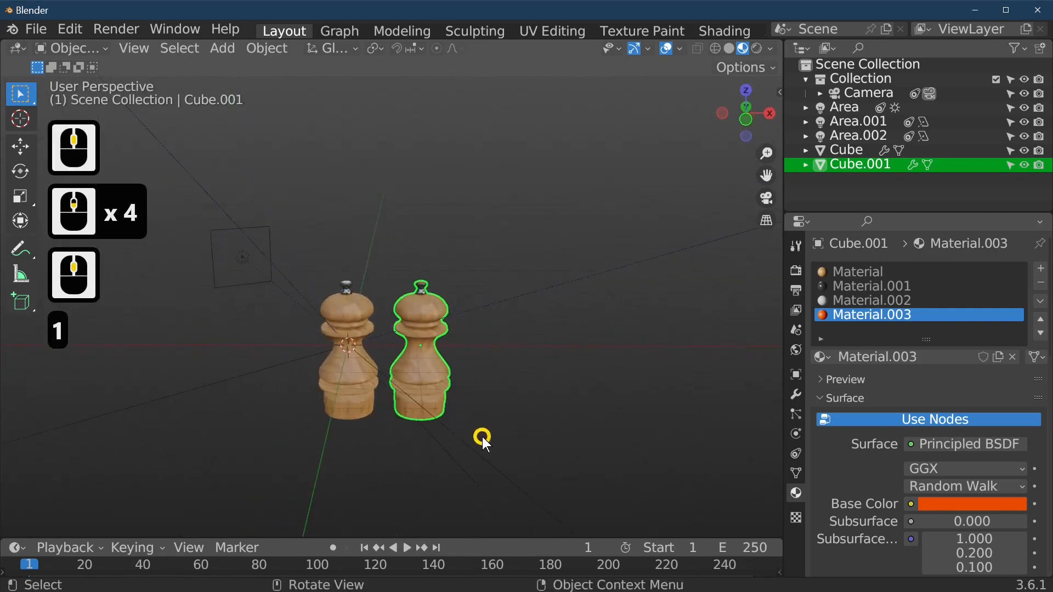
{"action": "scroll", "coordinate": [482, 437], "scroll_direction": "up", "scroll_amount": 2}
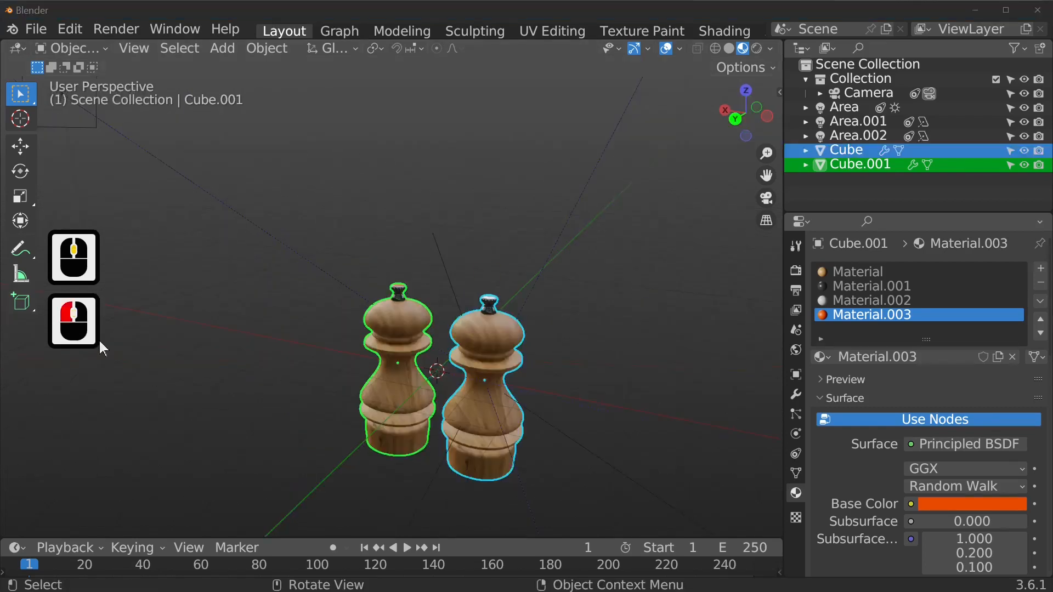
Apply the Subdivision modifier on the mill with the orange knob cap.
{"action": "scroll", "coordinate": [540, 356], "scroll_direction": "down", "scroll_amount": 3}
{"action": "mouse_move", "coordinate": [541, 356]}
{"action": "middle_mouse_down"}
{"action": "mouse_move", "coordinate": [599, 374]}
{"action": "mouse_move", "coordinate": [533, 363]}
{"action": "middle_mouse_up"}
{"action": "scroll", "coordinate": [533, 364], "scroll_direction": "up", "scroll_amount": 2}
{"action": "middle_click_drag", "start_coordinate": [533, 363], "coordinate": [528, 344], "text": "shift"}
{"action": "left_click_drag", "start_coordinate": [528, 345], "coordinate": [516, 254], "text": "shift"}
{"action": "scroll", "coordinate": [513, 329], "scroll_direction": "up", "scroll_amount": 2}
{"action": "middle_click_drag", "start_coordinate": [512, 345], "coordinate": [509, 366]}
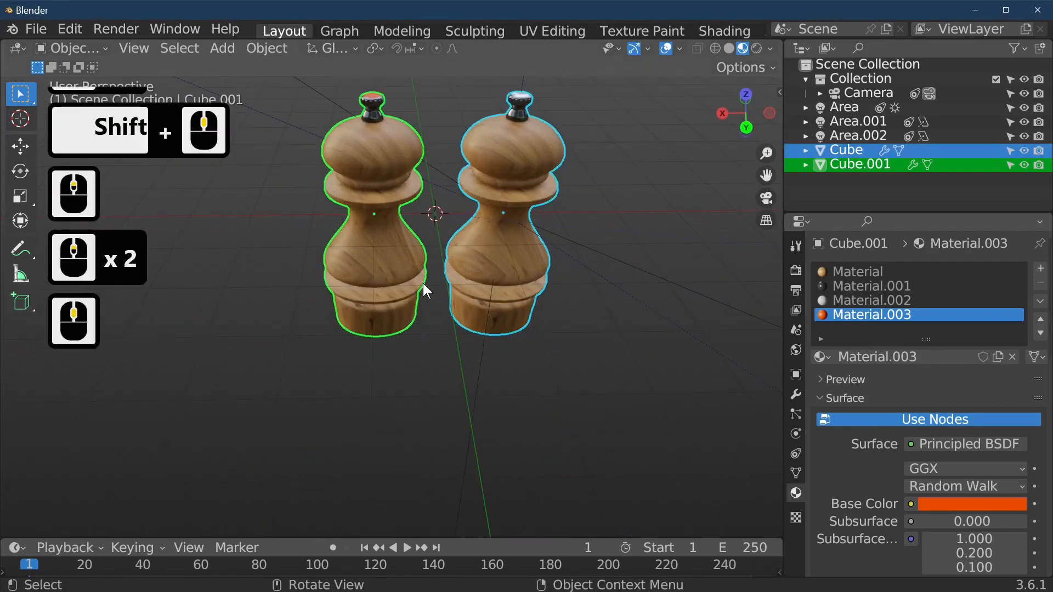
{"action": "left_click", "coordinate": [409, 272]}
{"action": "key", "text": "Tab"}
{"action": "key", "text": "Tab"}
{"action": "left_click", "coordinate": [896, 338]}
{"action": "left_click", "coordinate": [797, 396]}
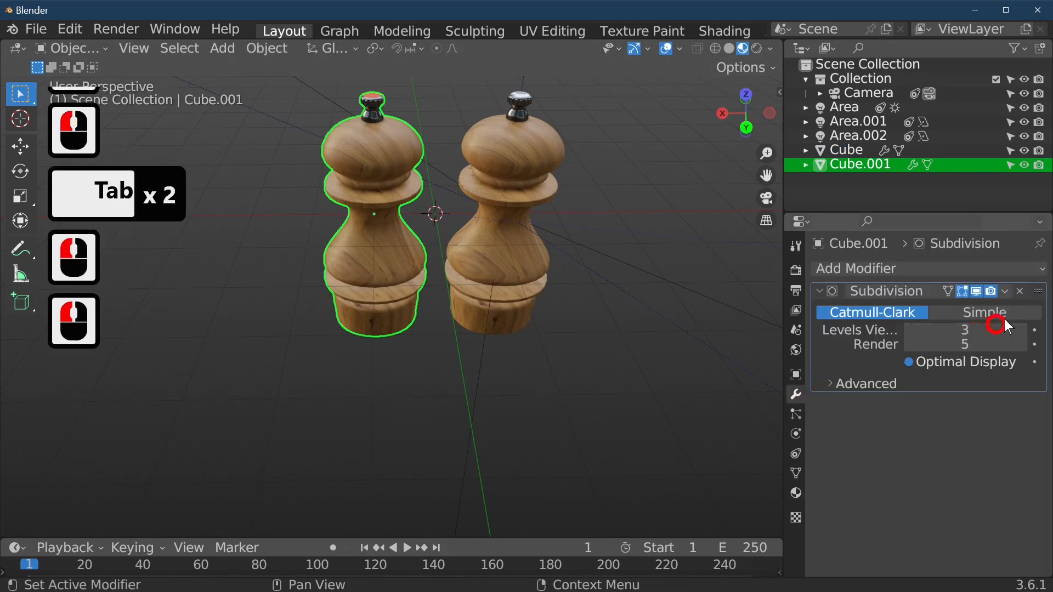
{"action": "left_click", "coordinate": [1005, 291]}
{"action": "left_click", "coordinate": [978, 309]}
Apply the Subdivision modifier on the original mill with the light metal cap.
{"action": "left_click", "coordinate": [482, 228]}
{"action": "left_click", "coordinate": [998, 311]}
{"action": "left_click", "coordinate": [894, 310]}
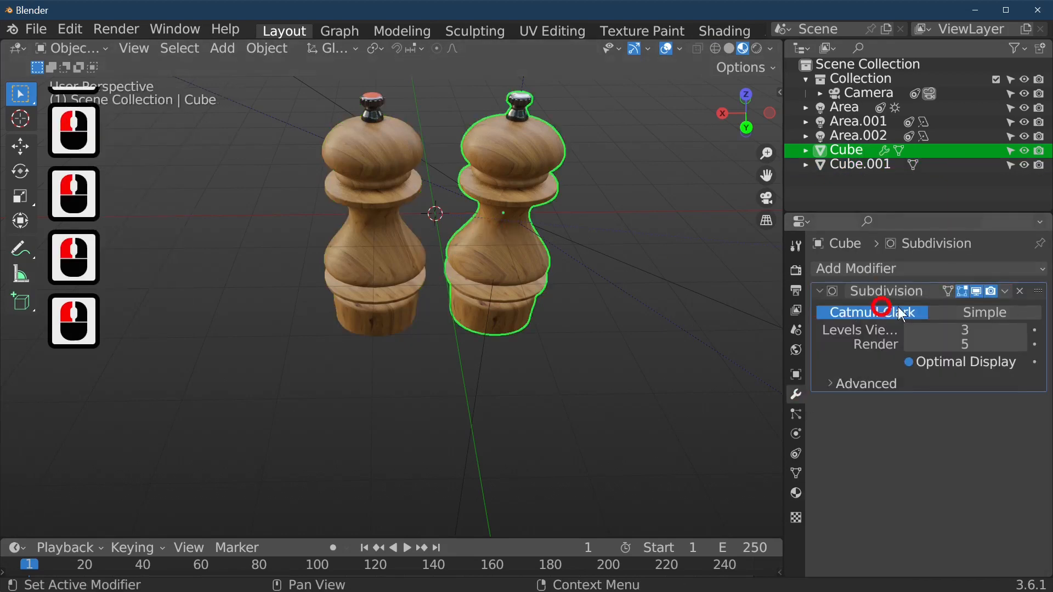
{"action": "left_click", "coordinate": [1005, 291]}
{"action": "left_click", "coordinate": [912, 306]}
Examine the original mill's mesh density in Edit Mode from several angles.
{"action": "scroll", "coordinate": [562, 276], "scroll_direction": "up", "scroll_amount": 5}
{"action": "scroll", "coordinate": [561, 277], "scroll_direction": "down", "scroll_amount": 3}
{"action": "key", "text": "Tab"}
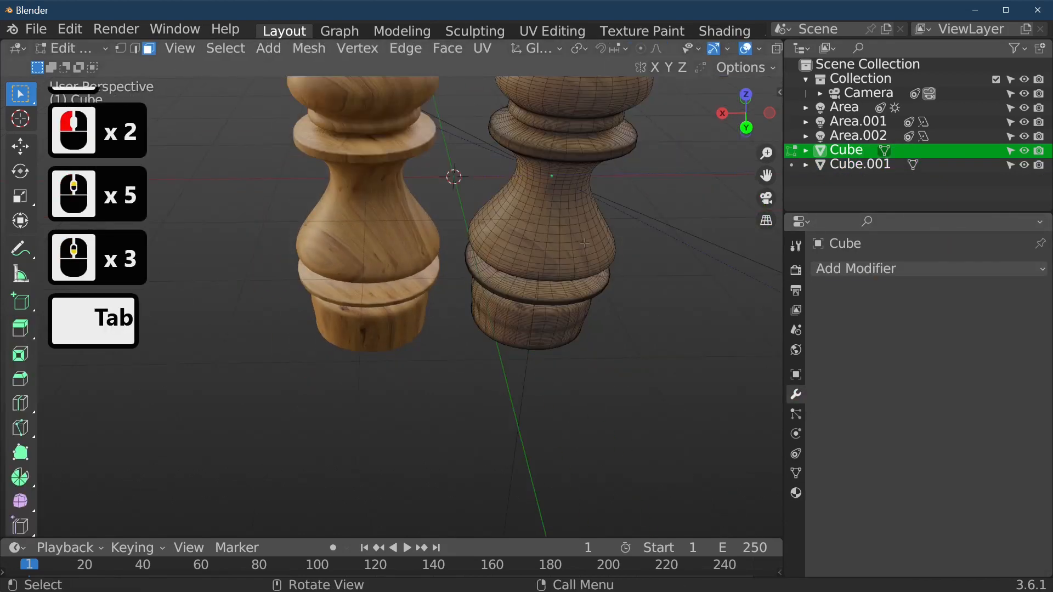
{"action": "key", "text": "Tab"}
{"action": "middle_click_drag", "start_coordinate": [598, 230], "coordinate": [507, 280]}
{"action": "key", "text": "Tab"}
{"action": "key", "text": "Tab"}
{"action": "middle_click_drag", "start_coordinate": [510, 280], "coordinate": [564, 277]}
{"action": "key", "text": "Tab"}
{"action": "middle_click_drag", "start_coordinate": [571, 332], "coordinate": [636, 302]}
{"action": "scroll", "coordinate": [590, 288], "scroll_direction": "up", "scroll_amount": 4}
{"action": "scroll", "coordinate": [591, 287], "scroll_direction": "down", "scroll_amount": 5}
{"action": "key", "text": "Tab"}
Examine the mesh of the mill with the orange cap in Edit Mode, close up and from the side.
{"action": "left_click", "coordinate": [476, 168]}
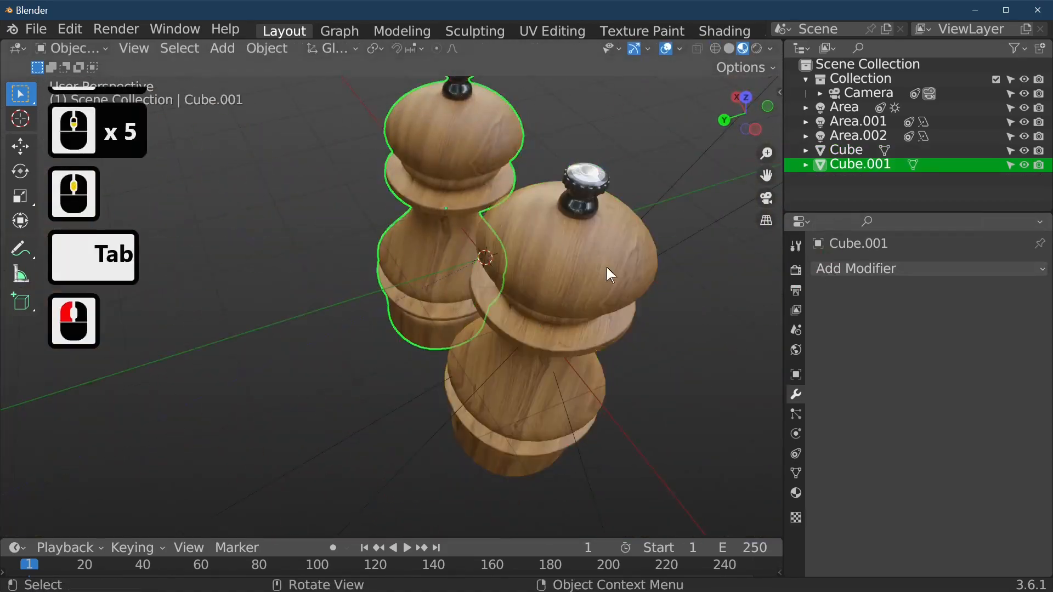
{"action": "left_click", "coordinate": [607, 268]}
{"action": "left_click", "coordinate": [476, 191]}
{"action": "key", "text": "Tab"}
{"action": "middle_click_drag", "start_coordinate": [476, 191], "coordinate": [735, 267]}
{"action": "scroll", "coordinate": [585, 243], "scroll_direction": "down", "scroll_amount": 5}
{"action": "scroll", "coordinate": [658, 268], "scroll_direction": "up", "scroll_amount": 4}
{"action": "middle_click_drag", "start_coordinate": [631, 267], "coordinate": [438, 217]}
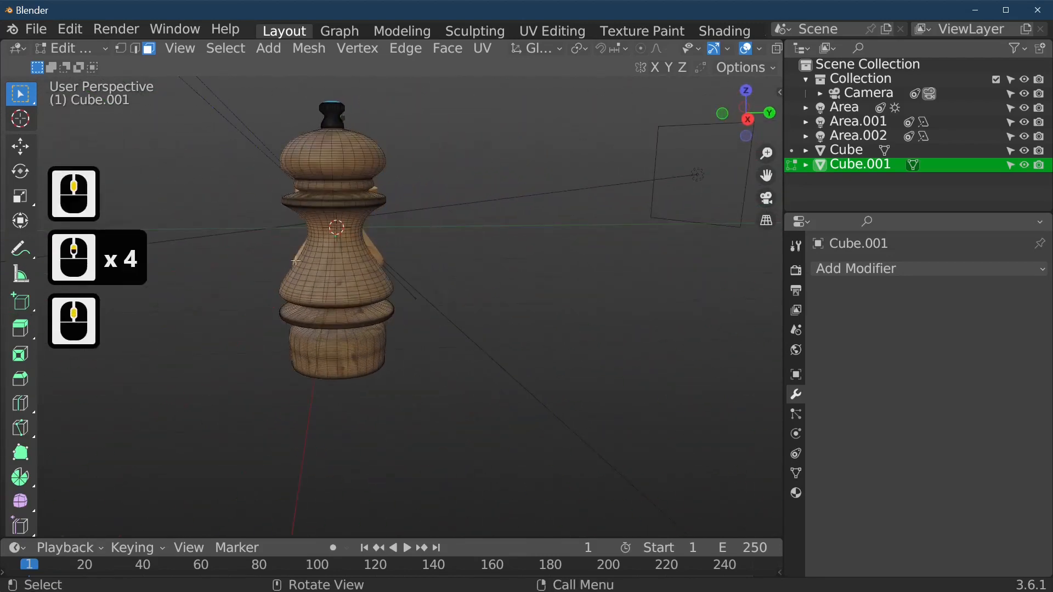
{"action": "scroll", "coordinate": [412, 285], "scroll_direction": "up", "scroll_amount": 5}
{"action": "scroll", "coordinate": [413, 285], "scroll_direction": "down", "scroll_amount": 5}
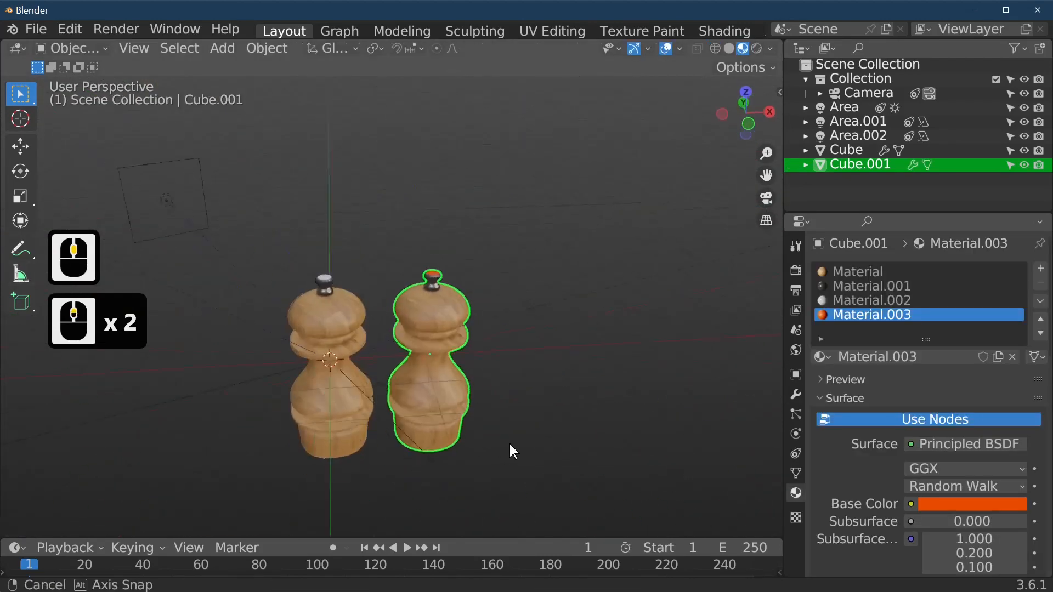
Compare the two mills and their differently coloured knob caps, up close and from a distance.
{"action": "middle_click_drag", "start_coordinate": [509, 442], "coordinate": [566, 404]}
{"action": "scroll", "coordinate": [525, 425], "scroll_direction": "up", "scroll_amount": 6}
{"action": "scroll", "coordinate": [524, 426], "scroll_direction": "down", "scroll_amount": 5}
{"action": "scroll", "coordinate": [489, 397], "scroll_direction": "down", "scroll_amount": 3}
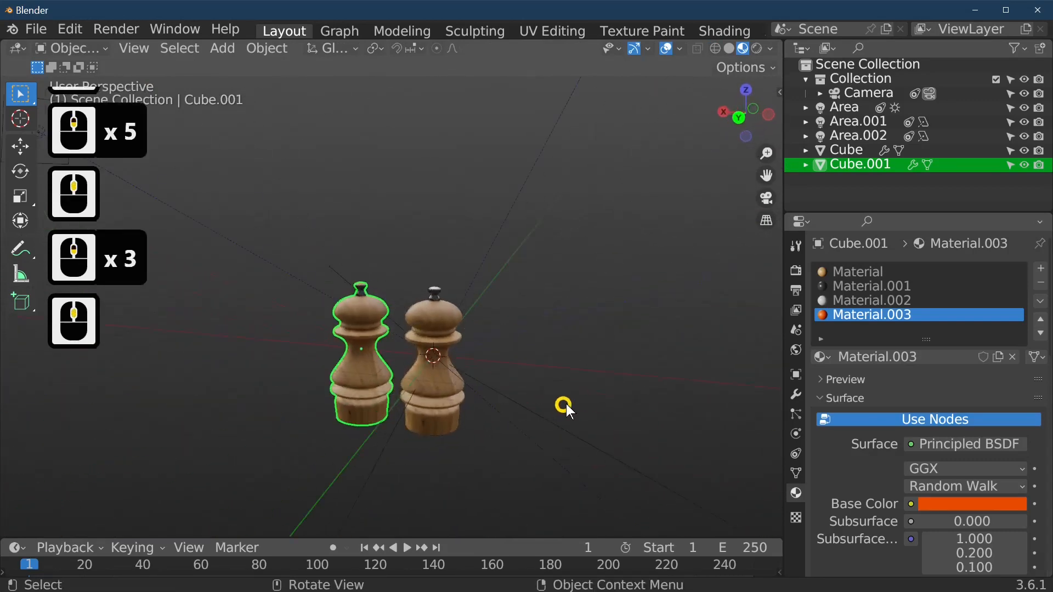
{"action": "left_click", "coordinate": [451, 383]}
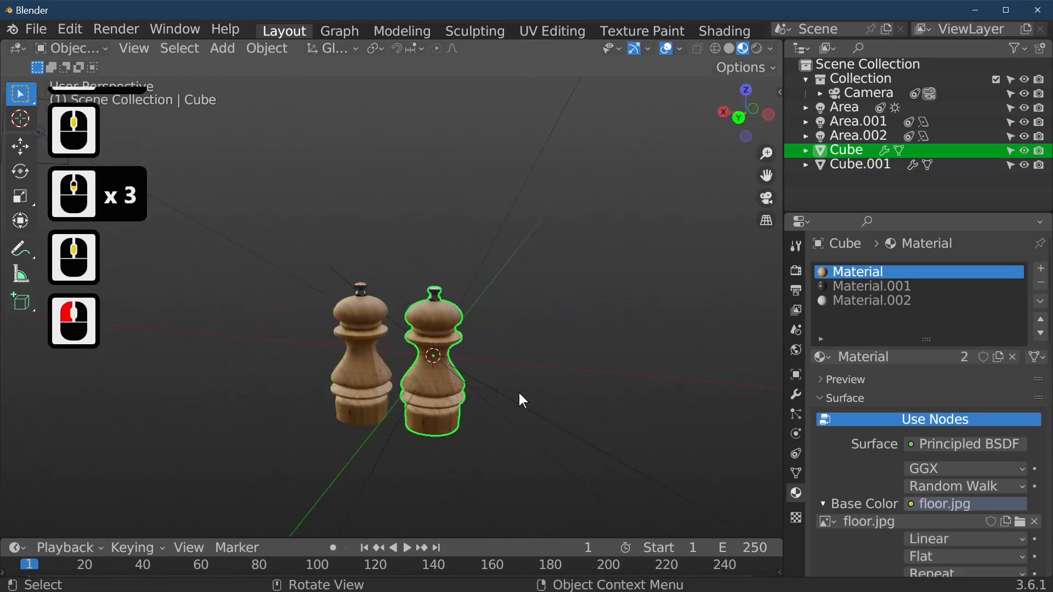
{"action": "scroll", "coordinate": [518, 390], "scroll_direction": "up", "scroll_amount": 6}
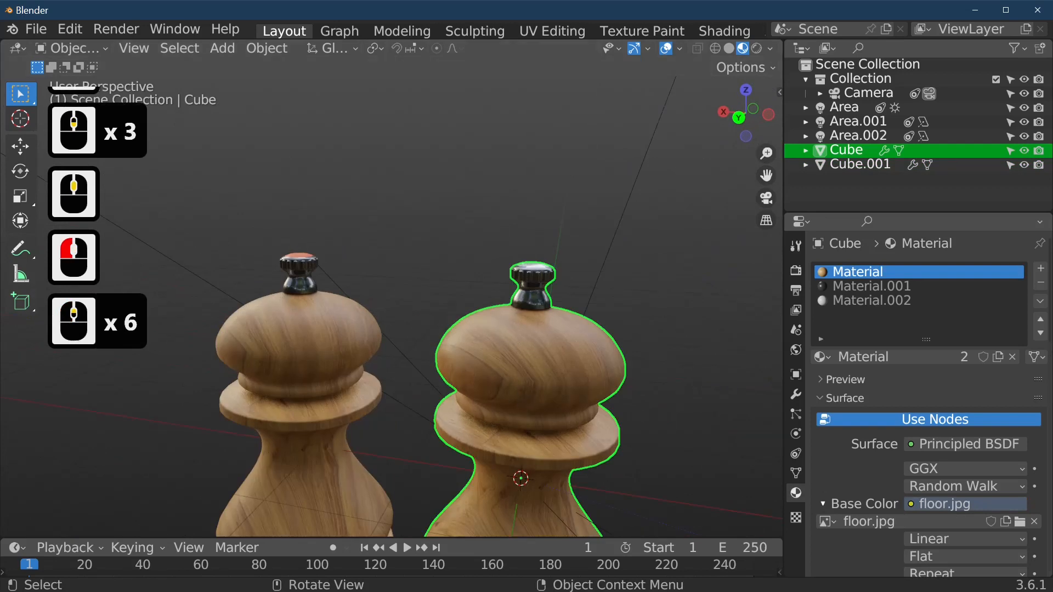
{"action": "scroll", "coordinate": [504, 285], "scroll_direction": "down", "scroll_amount": 7}
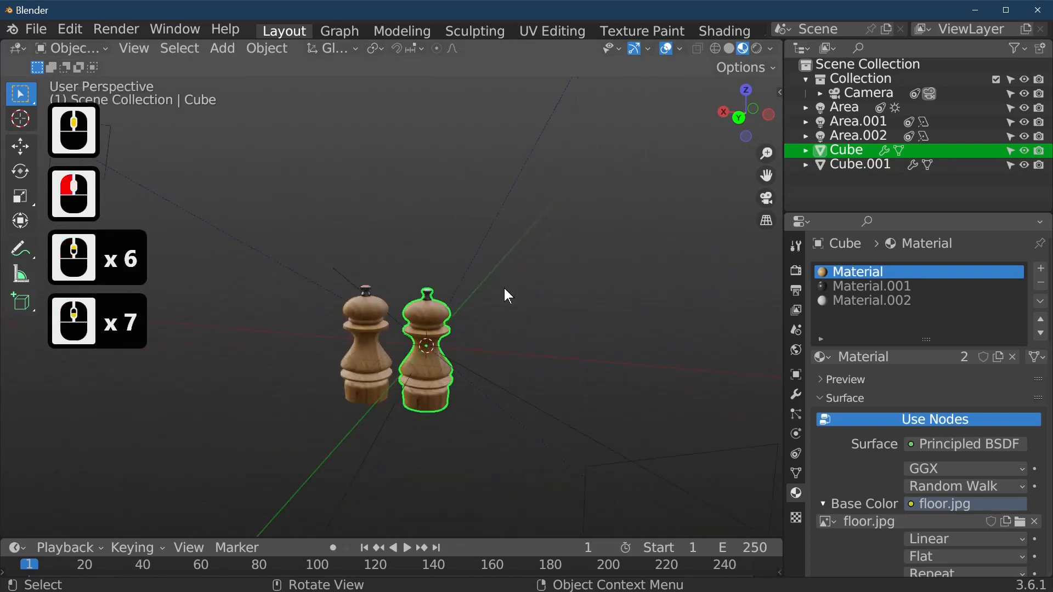
{"action": "middle_click_drag", "start_coordinate": [504, 288], "coordinate": [476, 302]}
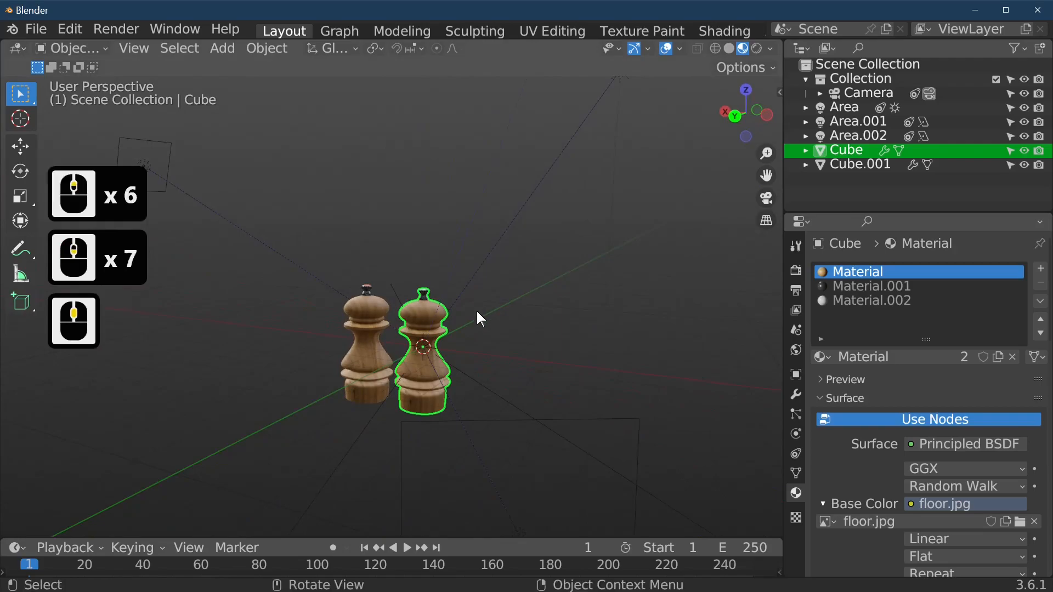